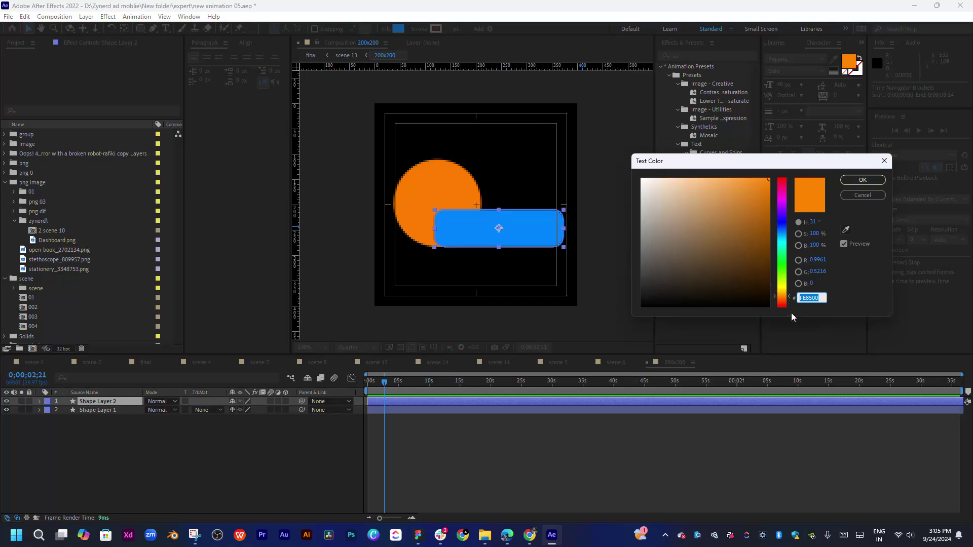
# Confirm the dark navy 00295A colour, then give the rounded rectangle a 00295A fill.
pyautogui.click(793, 310)
pyautogui.click(863, 180)
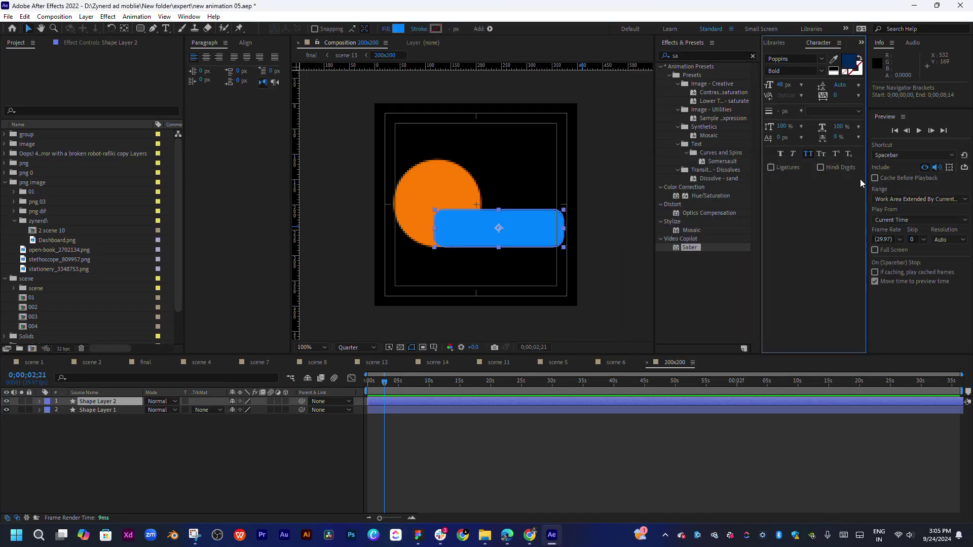
pyautogui.click(399, 29)
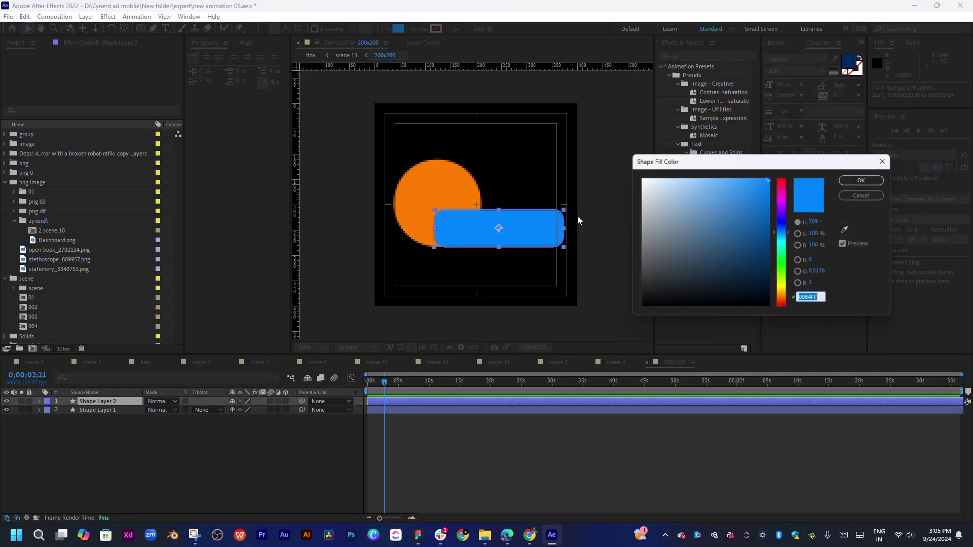
pyautogui.click(809, 295)
pyautogui.write('00295A')
pyautogui.click(858, 181)
# Select the orange circle, shift the view slightly and return to the Selection tool.
pyautogui.click(448, 199)
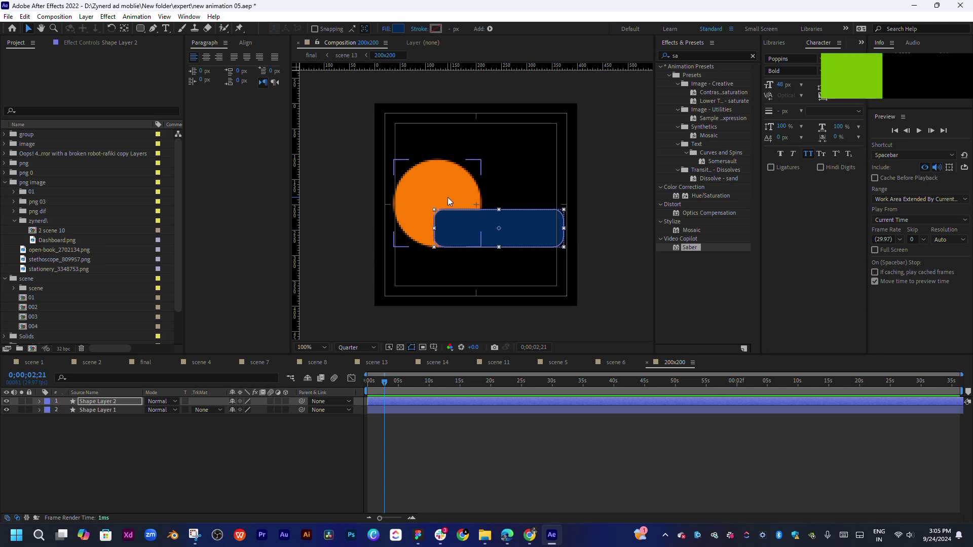
pyautogui.moveTo(455, 250); pyautogui.dragTo(464, 253)
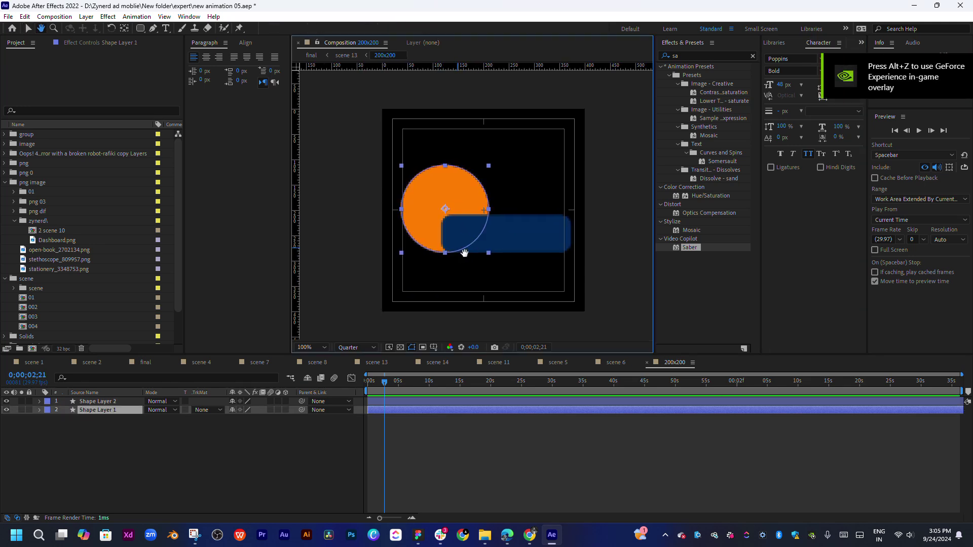
pyautogui.press('v')
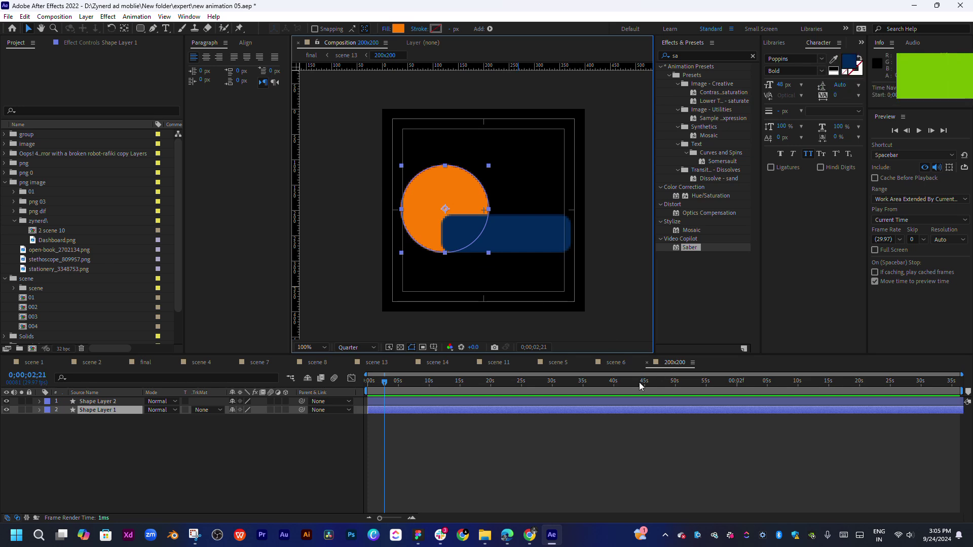
# From scene 13 at about 9 seconds, open the 200x02 badge precomp.
pyautogui.click(606, 362)
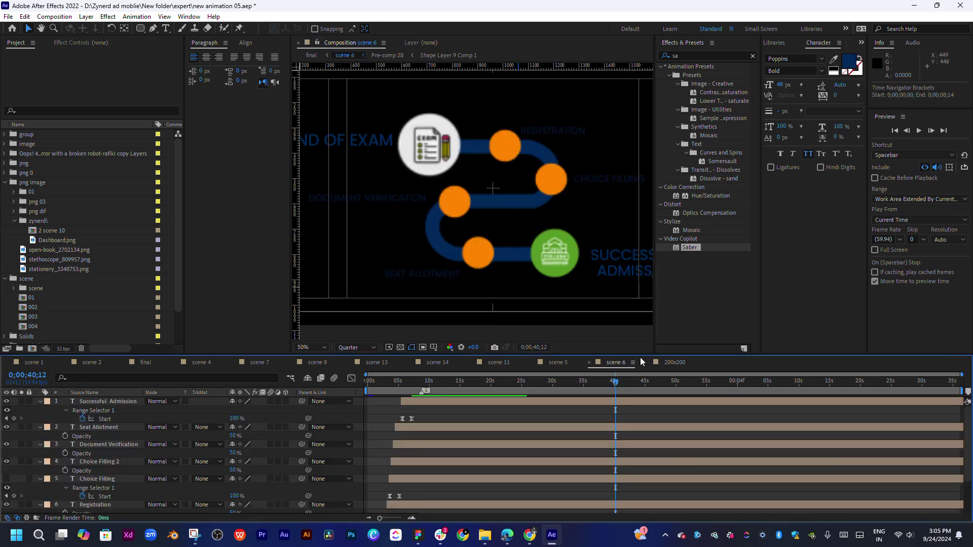
pyautogui.moveTo(403, 364)
pyautogui.mouseDown()
pyautogui.moveTo(638, 362)
pyautogui.moveTo(622, 364)
pyautogui.mouseUp()
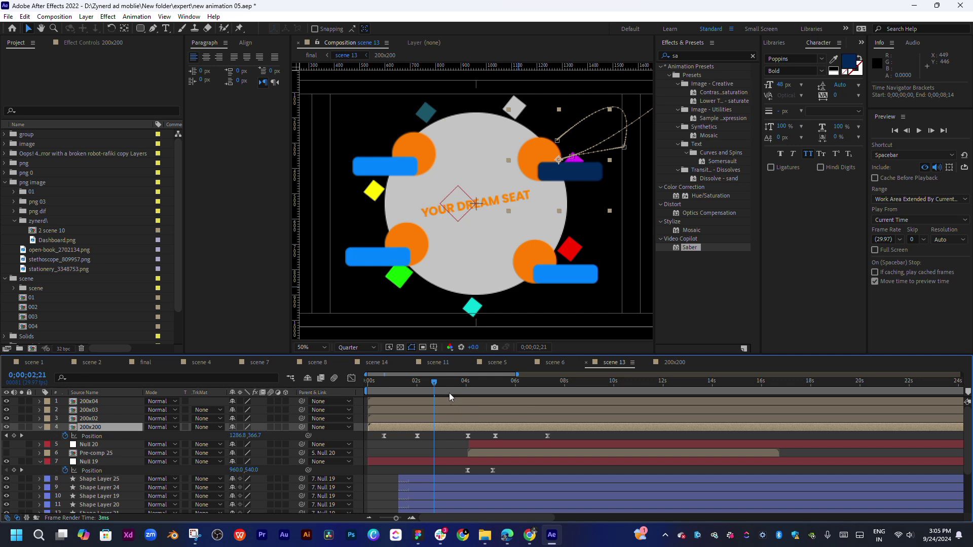
pyautogui.moveTo(456, 383); pyautogui.dragTo(595, 384)
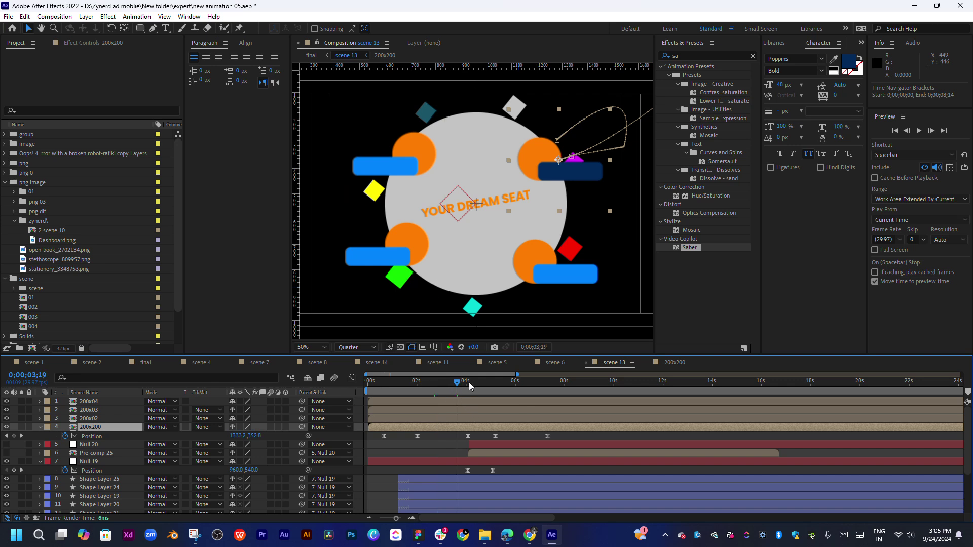
pyautogui.doubleClick(564, 418)
# Paste the dark navy fill onto the blue rectangle in 200x02.
pyautogui.click(517, 234)
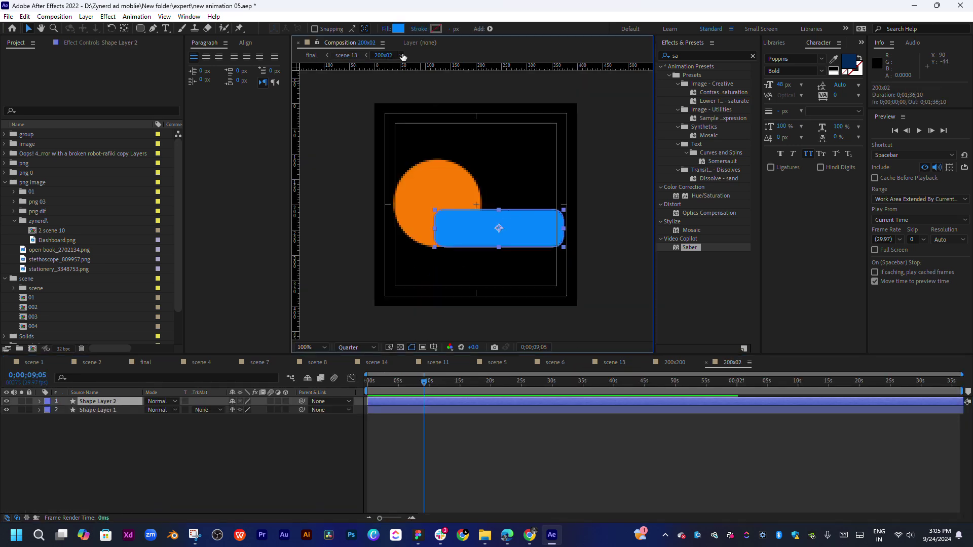
pyautogui.click(399, 29)
pyautogui.write('00295A')
pyautogui.click(862, 181)
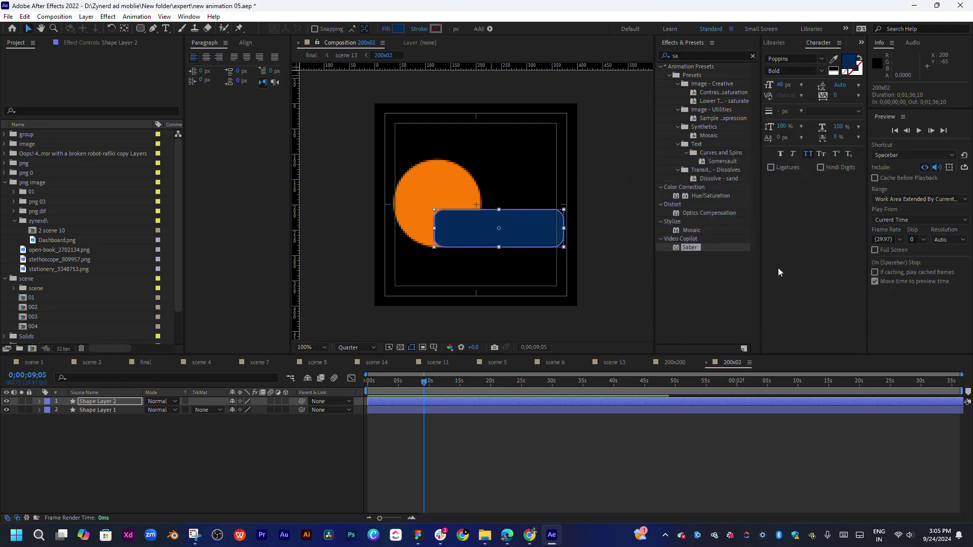
# Open the 200x03 badge and set its rectangle fill to dark navy 00295A.
pyautogui.click(614, 362)
pyautogui.click(504, 415)
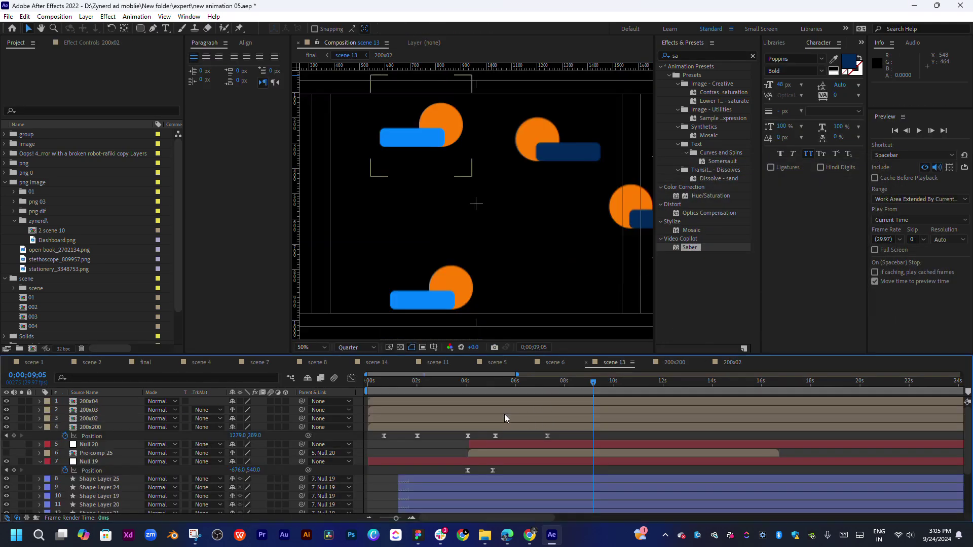
pyautogui.doubleClick(508, 413)
pyautogui.click(519, 232)
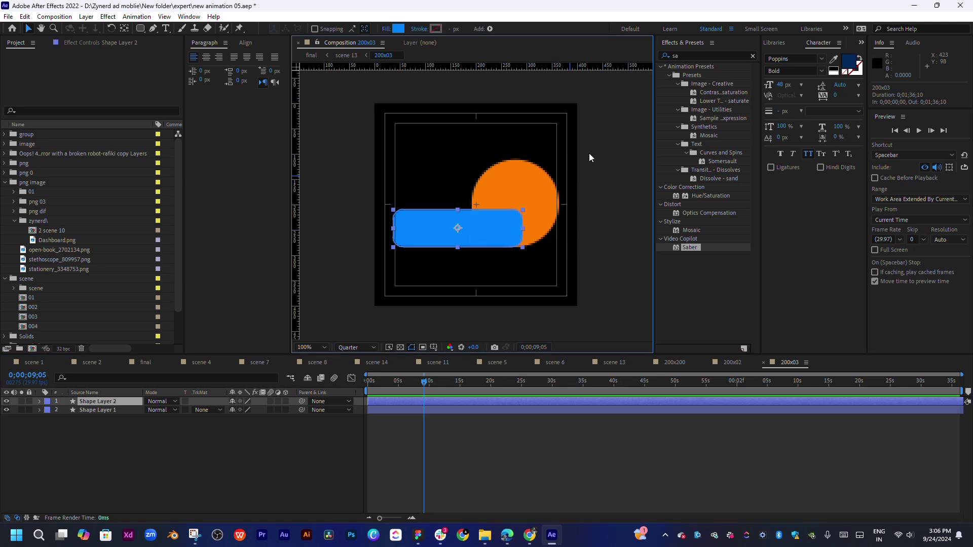
pyautogui.click(398, 29)
pyautogui.click(786, 208)
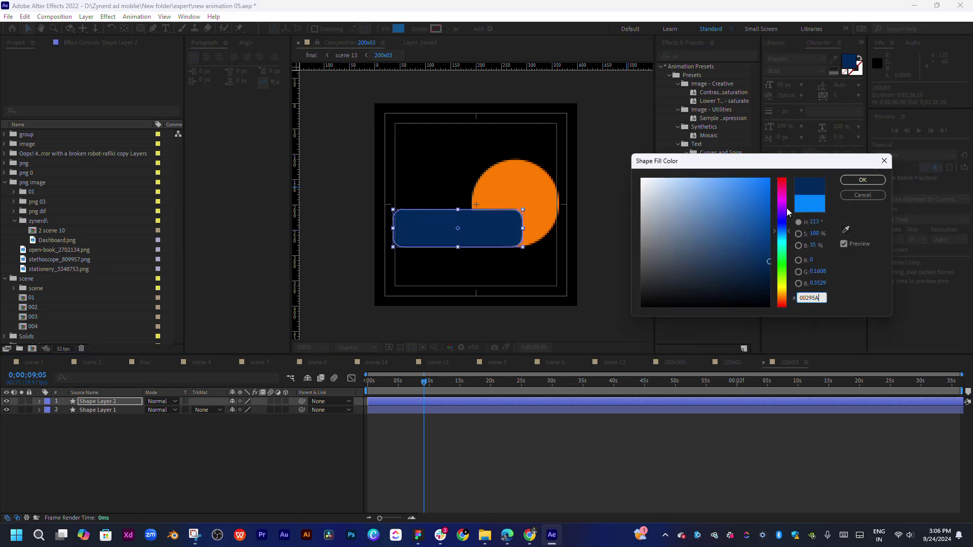
pyautogui.click(862, 180)
# Compare against the 200x200 badge, then open the 200x04 badge composition.
pyautogui.click(605, 363)
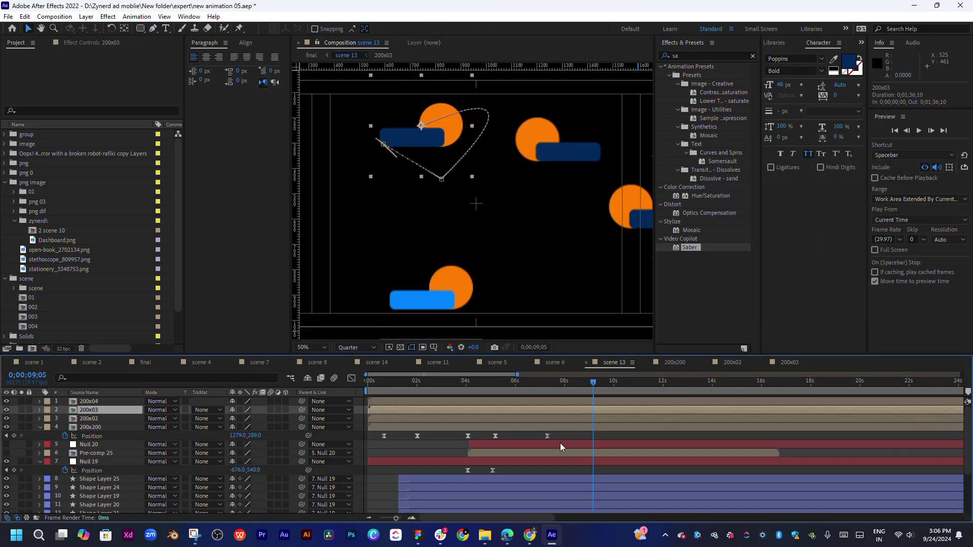
pyautogui.doubleClick(560, 428)
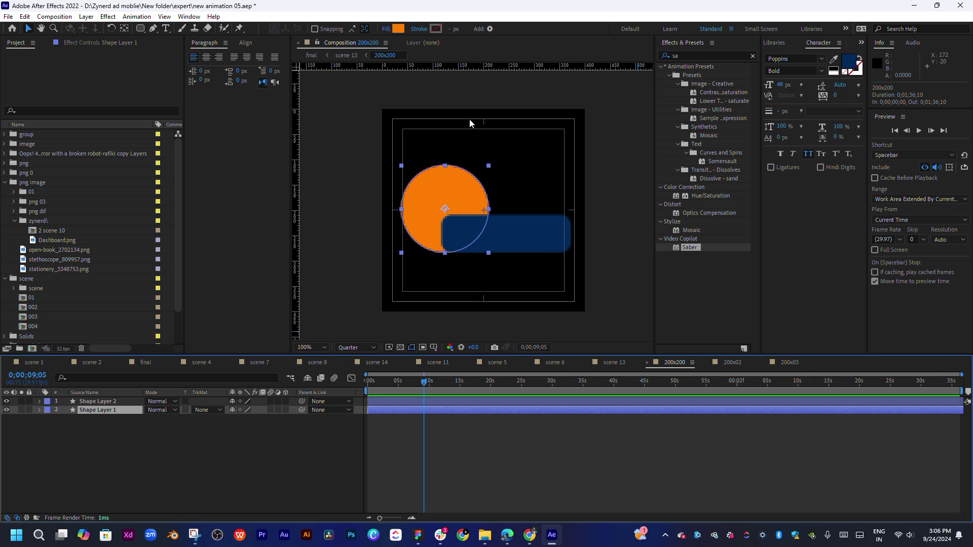
pyautogui.click(599, 362)
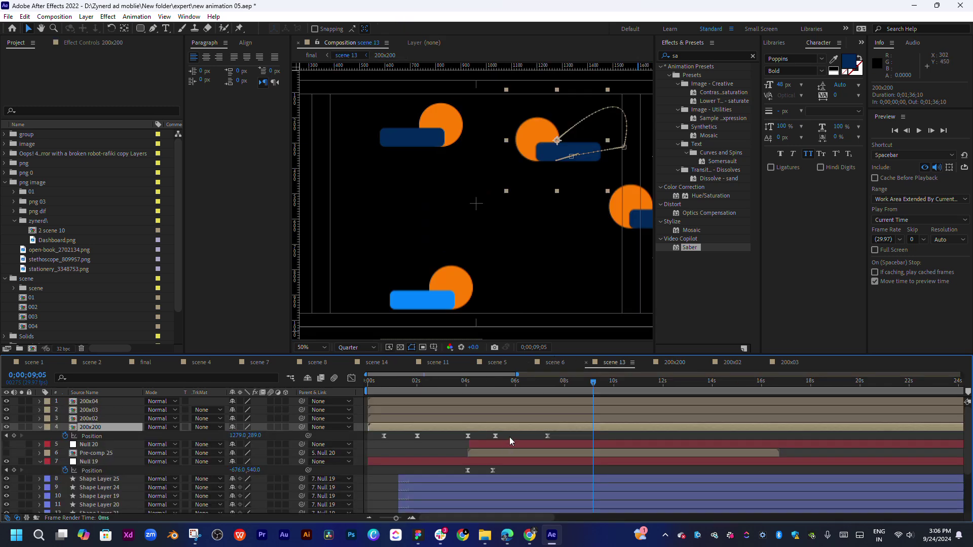
pyautogui.click(513, 418)
pyautogui.click(506, 401)
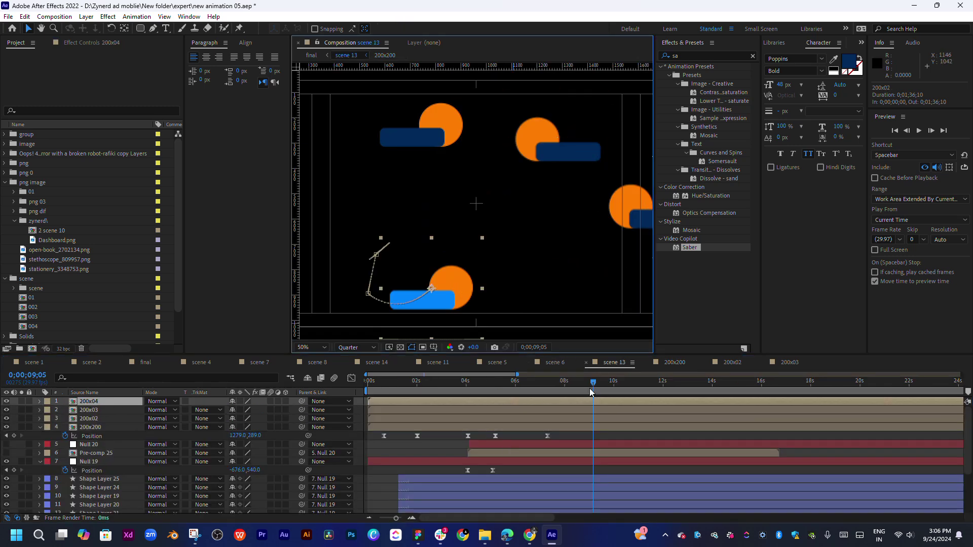
pyautogui.doubleClick(581, 406)
# Make the 200x04 rectangle fill dark navy and reselect the navy rectangle.
pyautogui.click(443, 233)
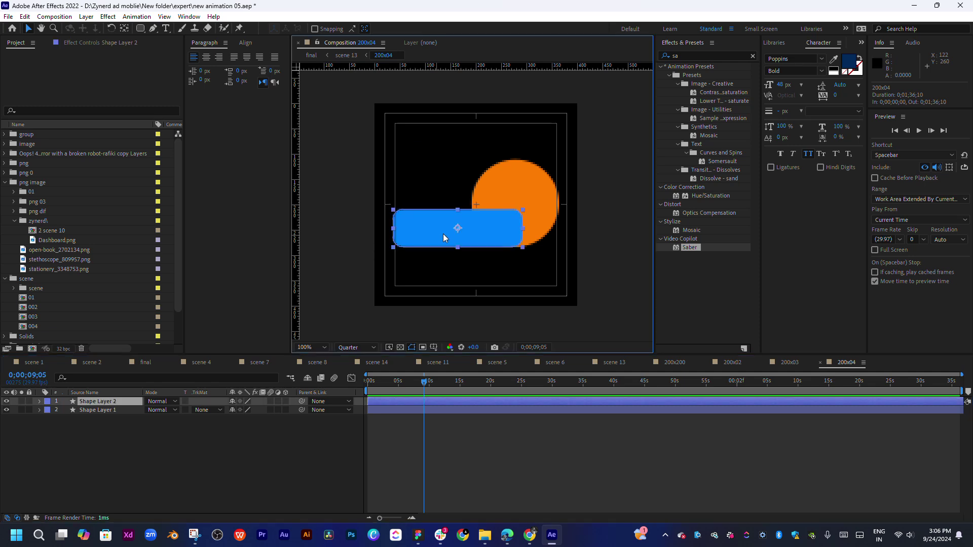
pyautogui.click(399, 30)
pyautogui.click(730, 242)
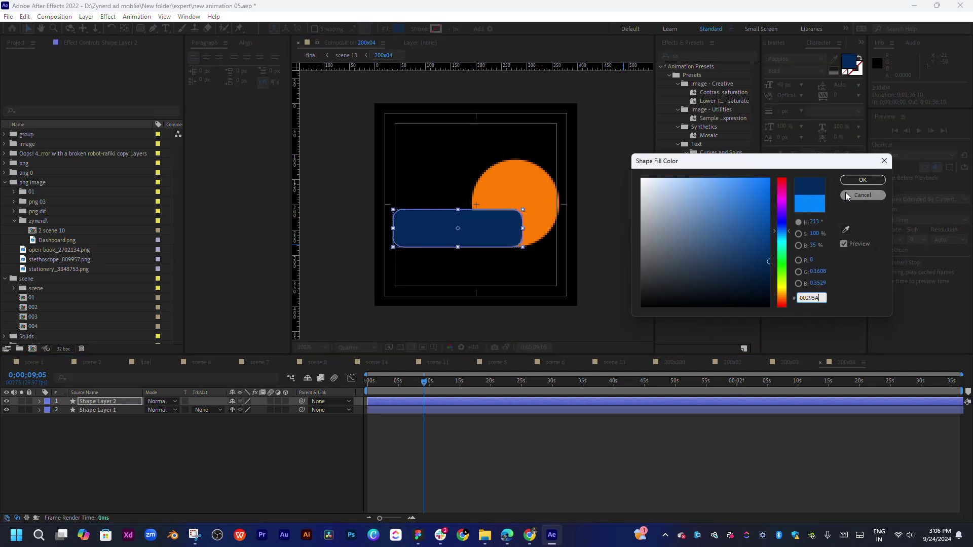
pyautogui.click(867, 184)
pyautogui.click(651, 411)
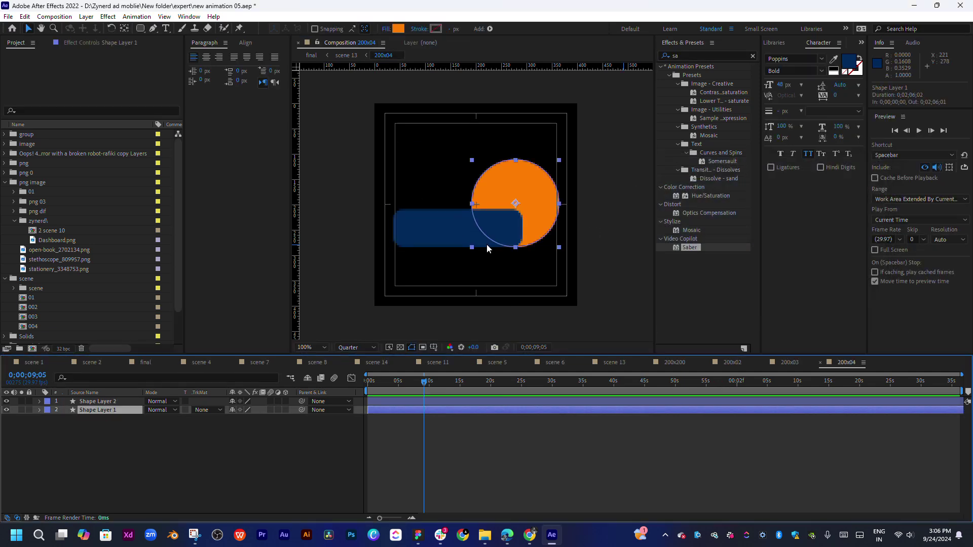
pyautogui.scroll(2, 481, 272)
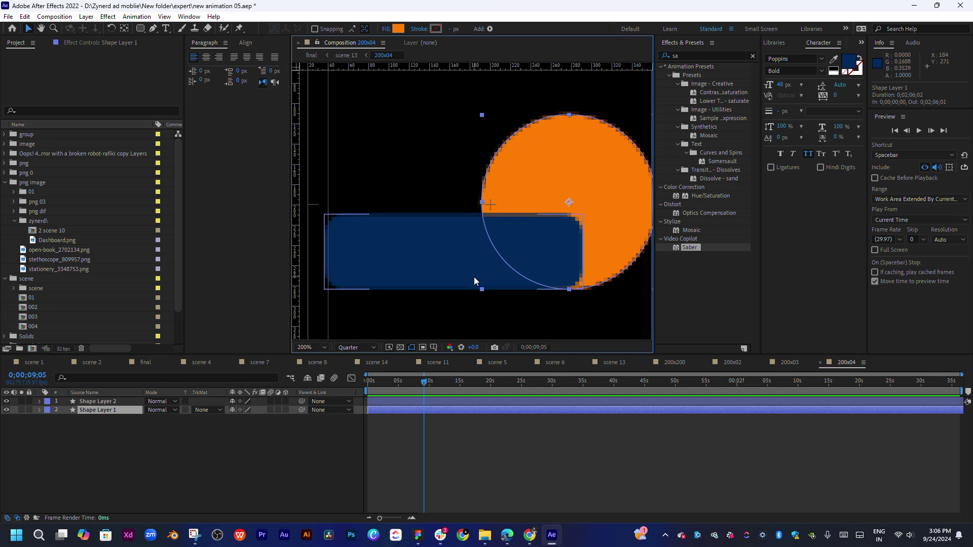
pyautogui.scroll(-2, 477, 273)
pyautogui.click(456, 244)
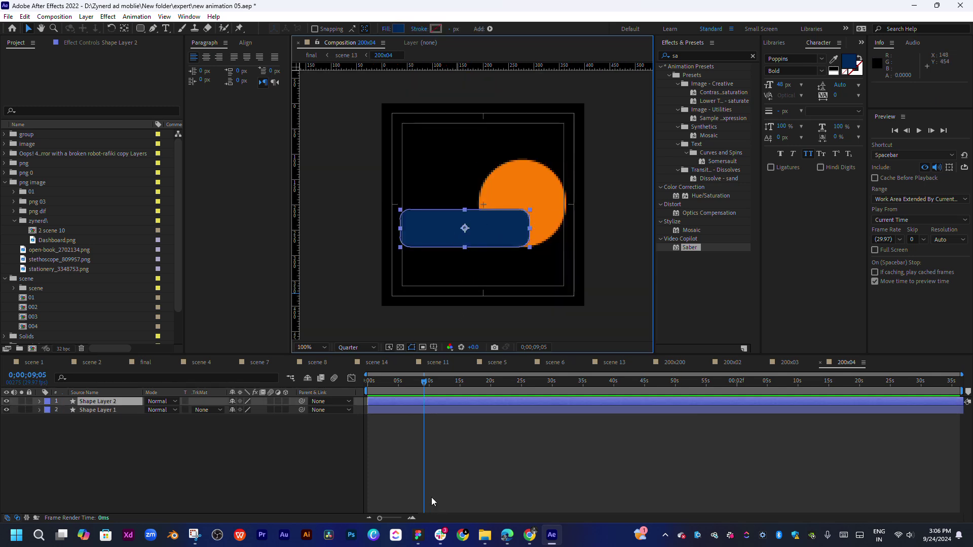
# Highlight 'State Wise' in the Google Docs script, then go back to After Effects.
pyautogui.click(507, 535)
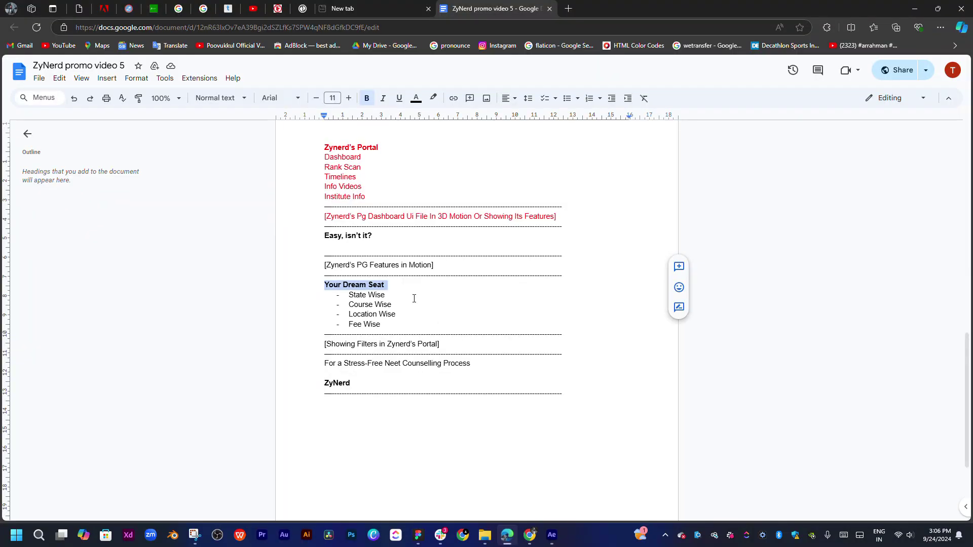
pyautogui.moveTo(348, 295); pyautogui.dragTo(400, 294)
pyautogui.hotkey('ctrl', 'c')
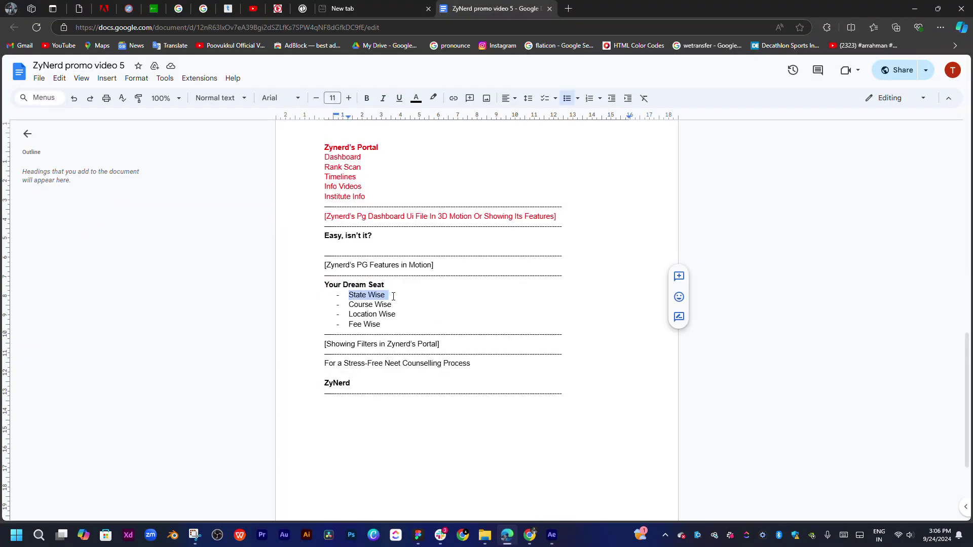
pyautogui.click(552, 535)
# Add a STATE WISE text layer from the pasted script text and colour it white.
pyautogui.click(471, 279)
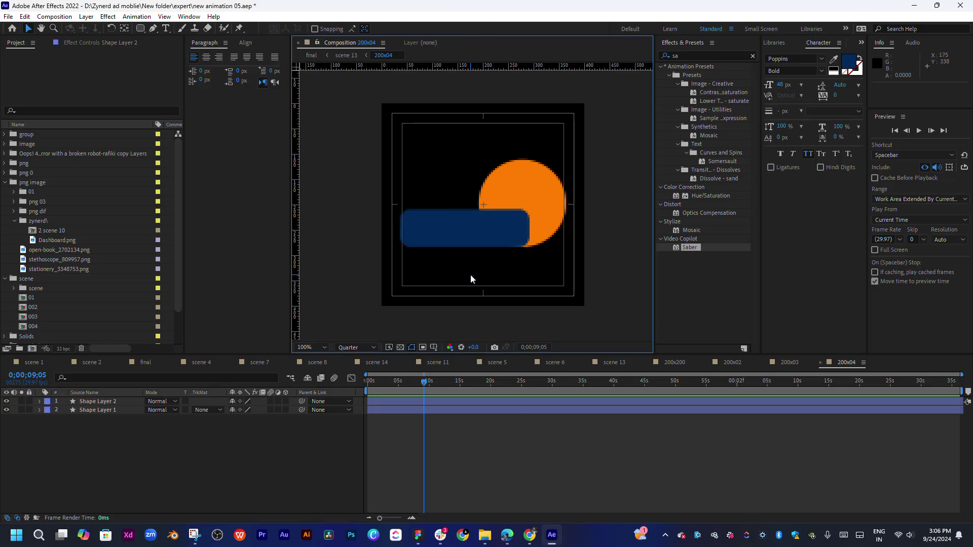
pyautogui.hotkey('ctrl', 't')
pyautogui.click(459, 276)
pyautogui.hotkey('ctrl', 'v')
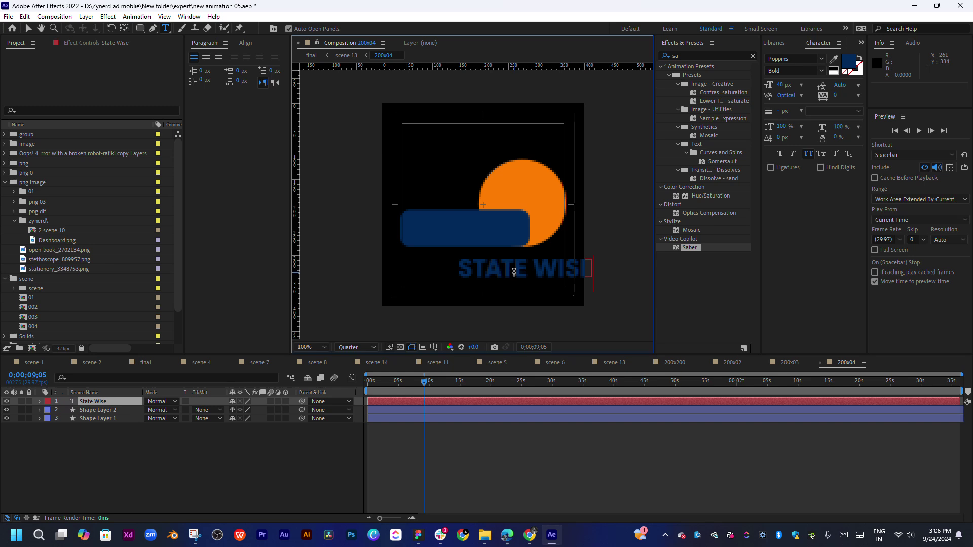
pyautogui.hotkey('ctrl', 'a')
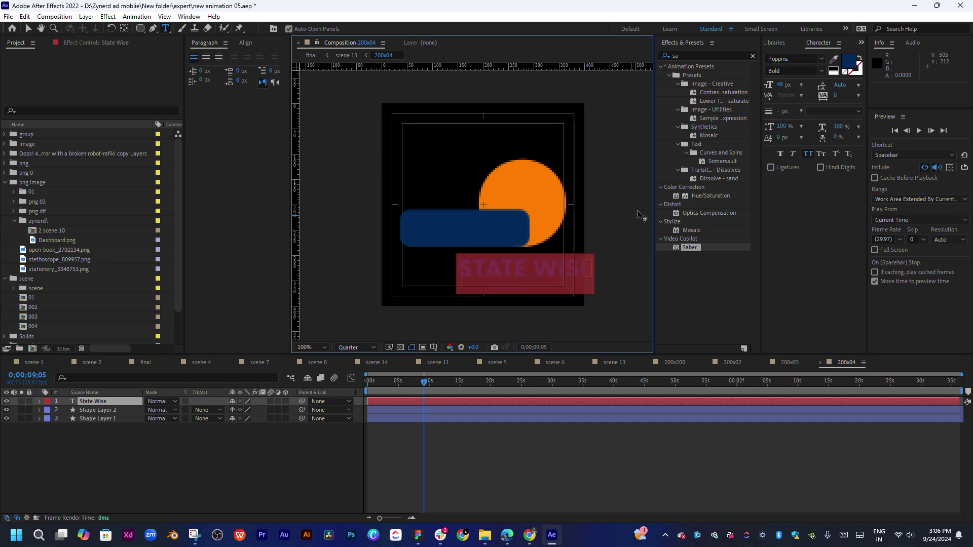
pyautogui.click(849, 61)
pyautogui.click(644, 180)
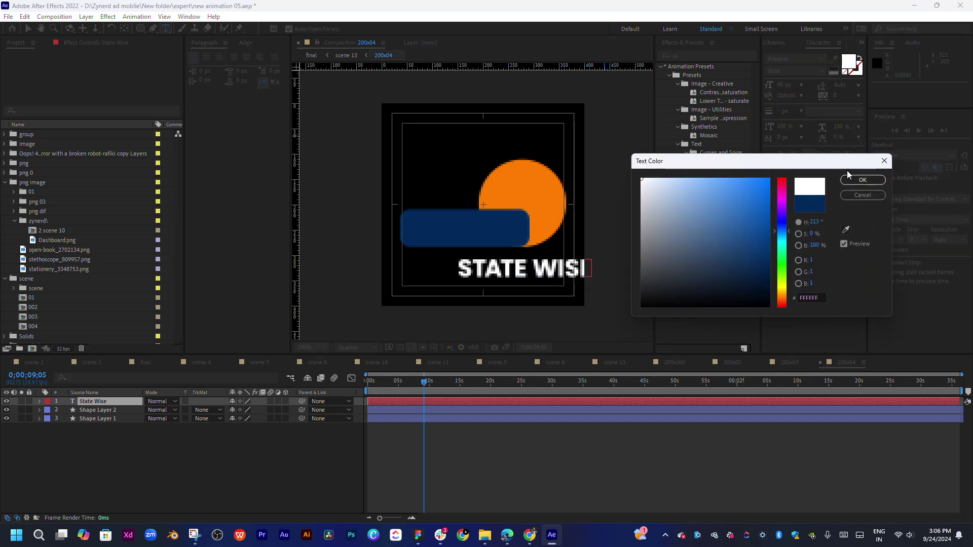
pyautogui.click(859, 181)
# Move the label onto the navy rectangle and set it to Poppins Medium, 40 px.
pyautogui.moveTo(573, 287); pyautogui.dragTo(513, 246)
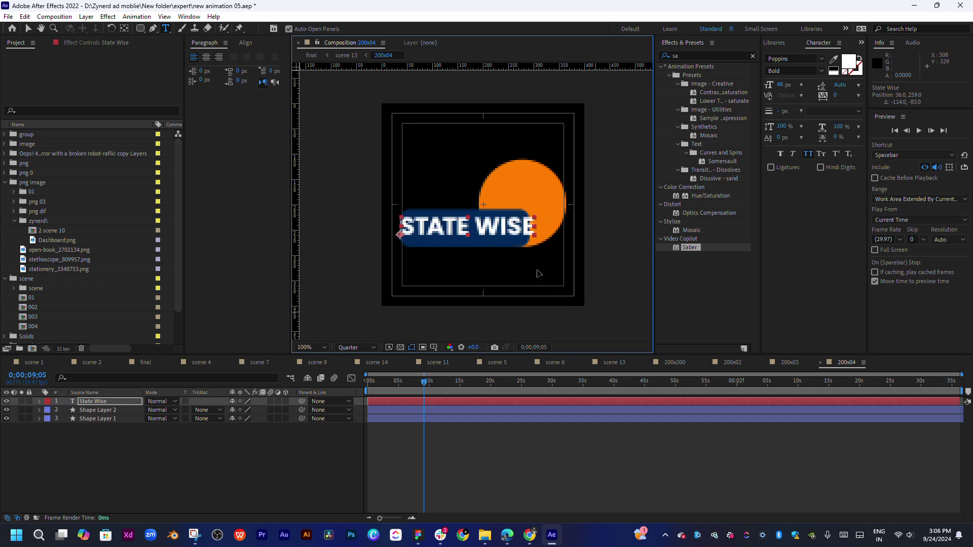
pyautogui.click(821, 71)
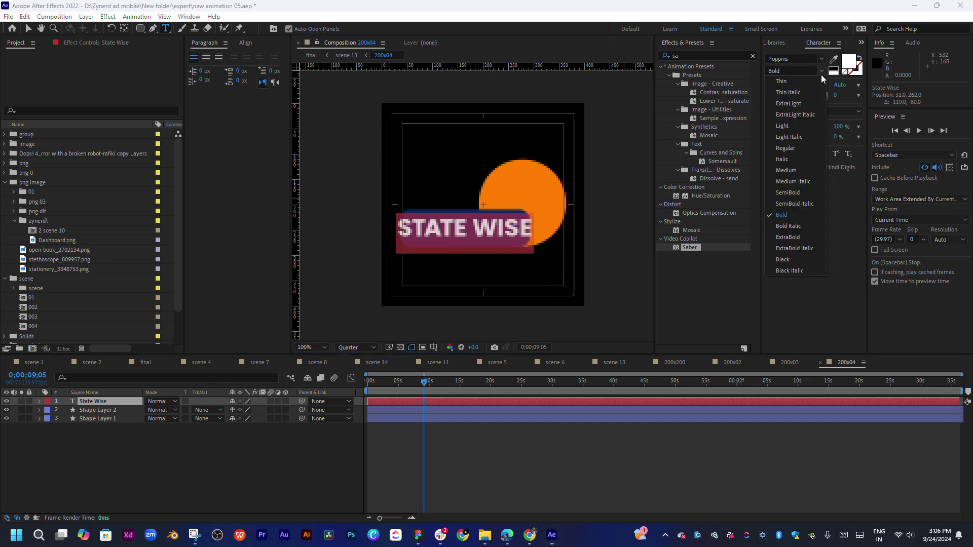
pyautogui.click(788, 171)
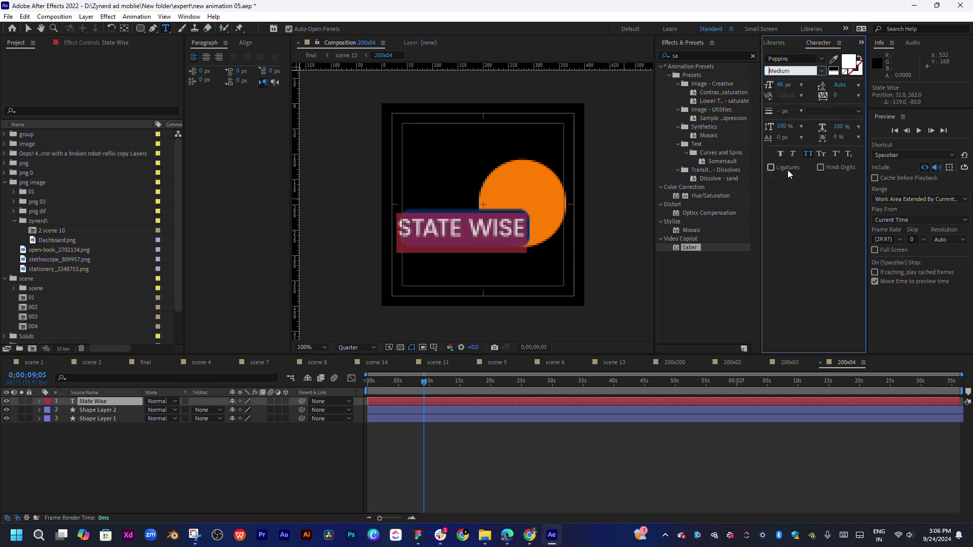
pyautogui.click(782, 84)
pyautogui.write('40')
pyautogui.press('Return')
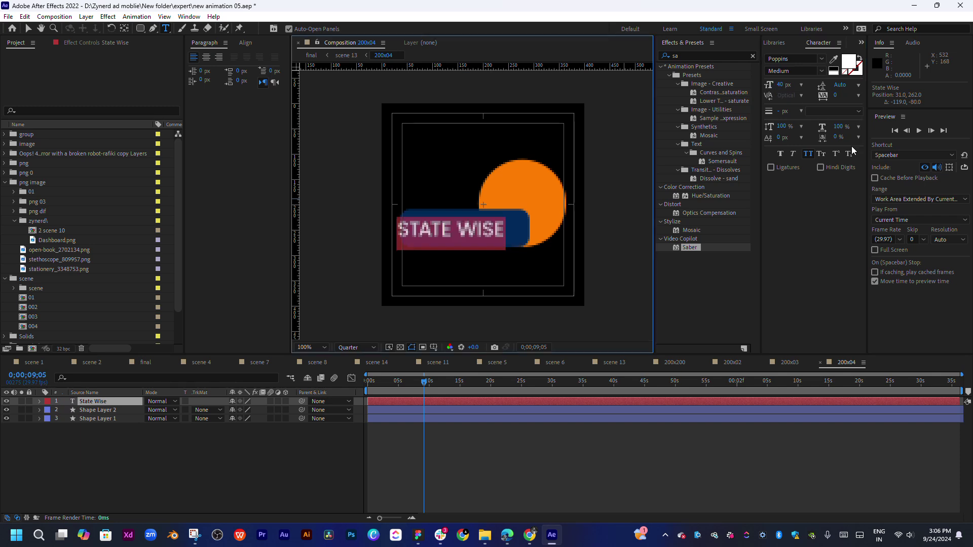
# Shift STATE WISE right on the badge and set the preview resolution to Full.
pyautogui.moveTo(527, 264); pyautogui.dragTo(538, 262)
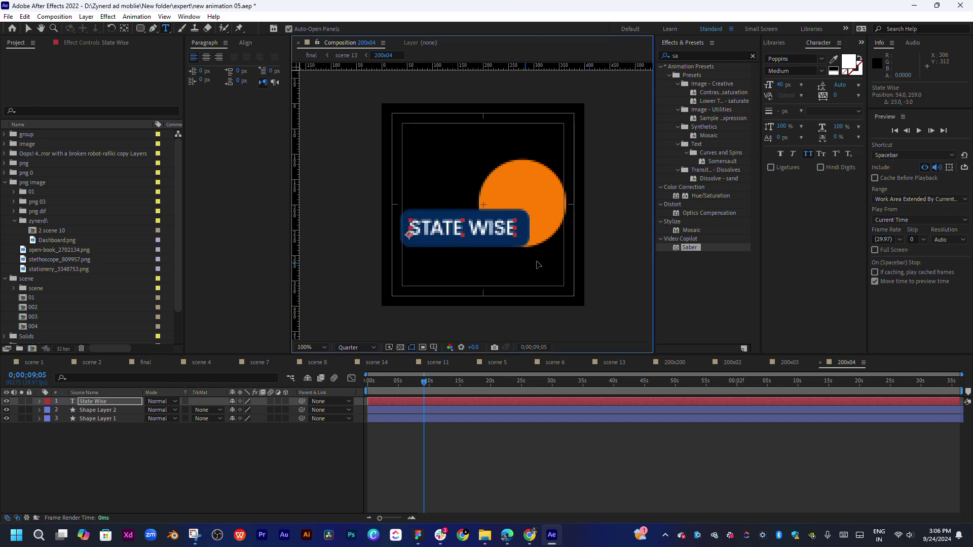
pyautogui.press('Escape')
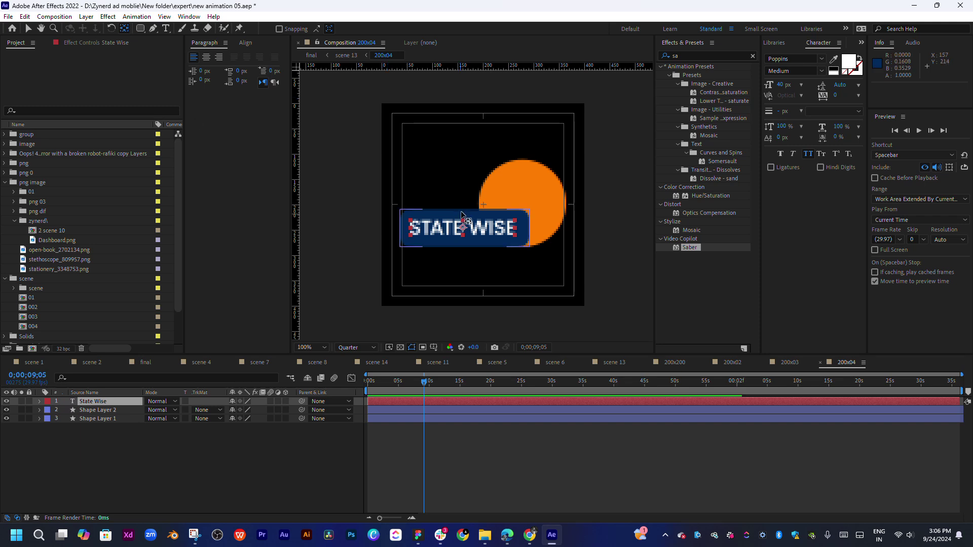
pyautogui.press('v')
pyautogui.click(546, 256)
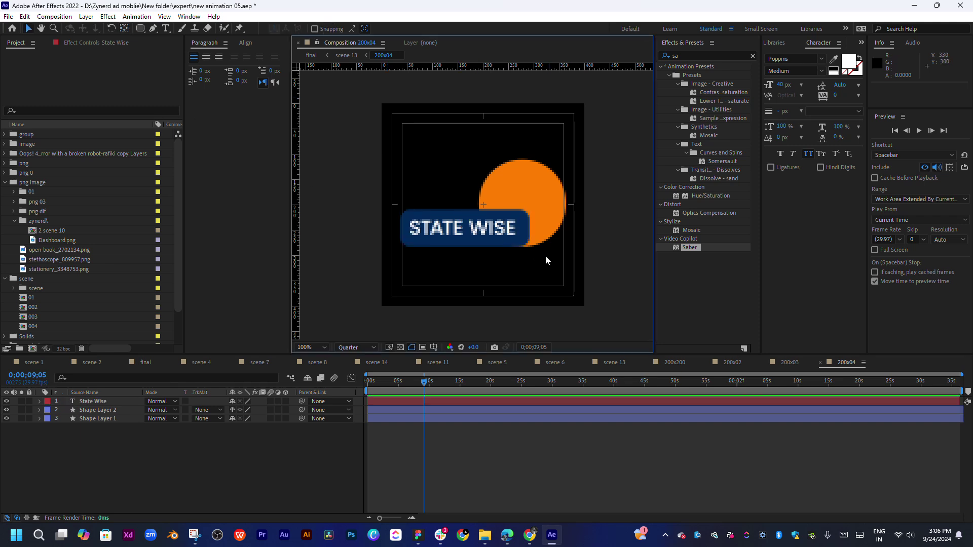
pyautogui.click(356, 348)
pyautogui.click(356, 365)
pyautogui.scroll(2, 455, 238)
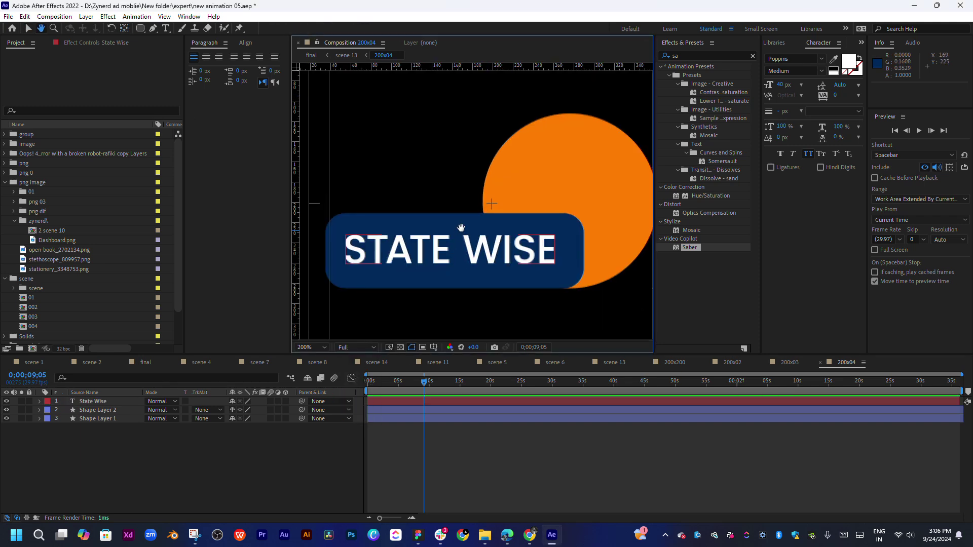
# Reduce the STATE WISE text to 35 px.
pyautogui.click(479, 256)
pyautogui.moveTo(479, 257); pyautogui.dragTo(479, 256)
pyautogui.doubleClick(479, 256)
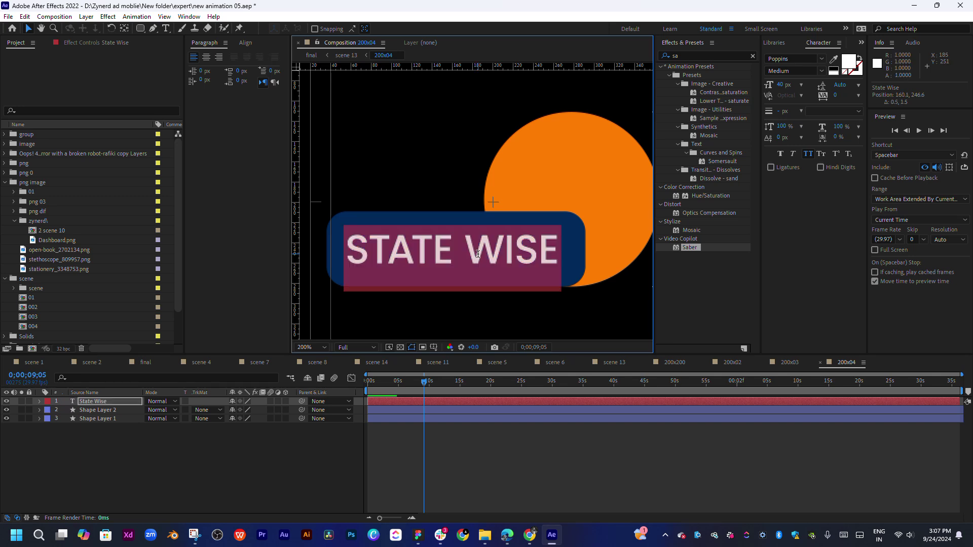
pyautogui.click(783, 85)
pyautogui.write('35')
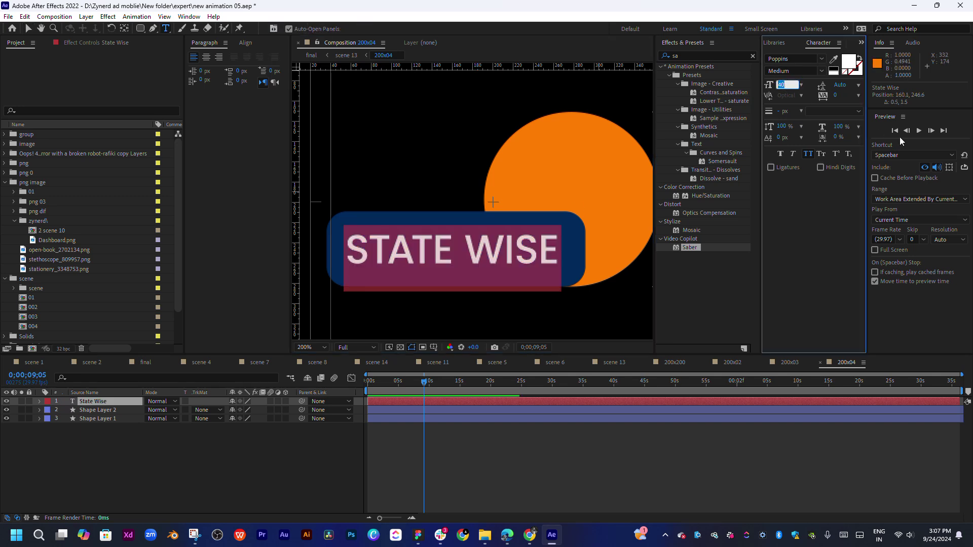
pyautogui.press('Return')
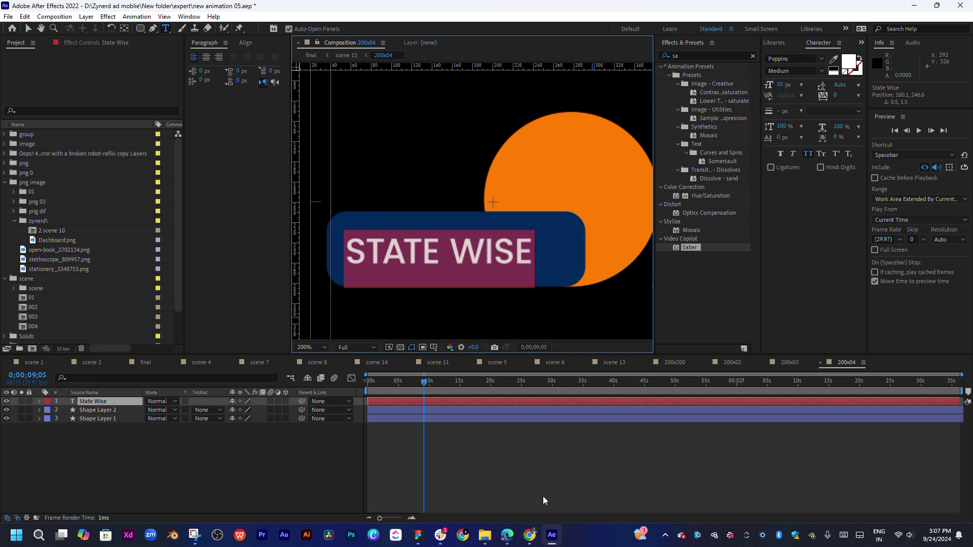
pyautogui.click(451, 259)
# Nudge the label right to centre it on the badge and zoom out.
pyautogui.press('Escape')
pyautogui.press('v')
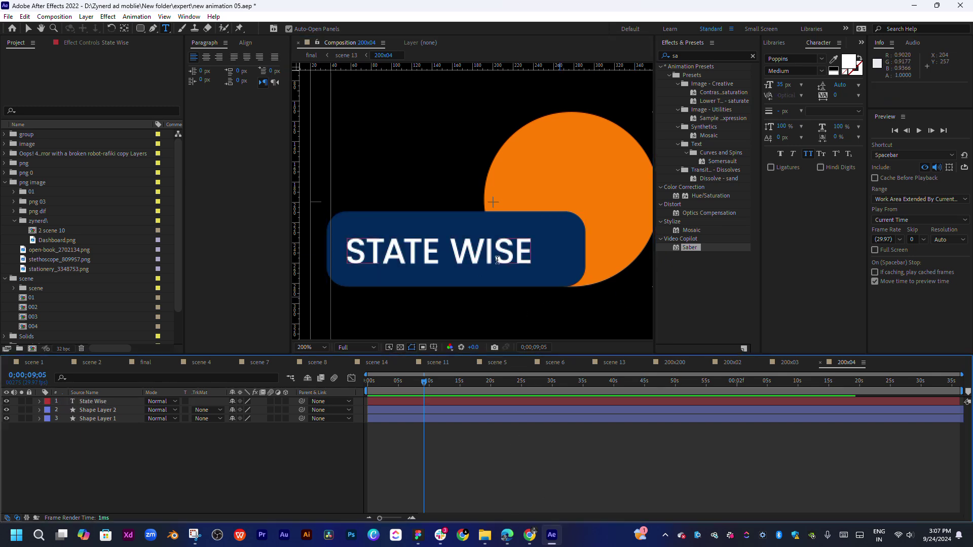
pyautogui.moveTo(496, 261); pyautogui.dragTo(497, 253)
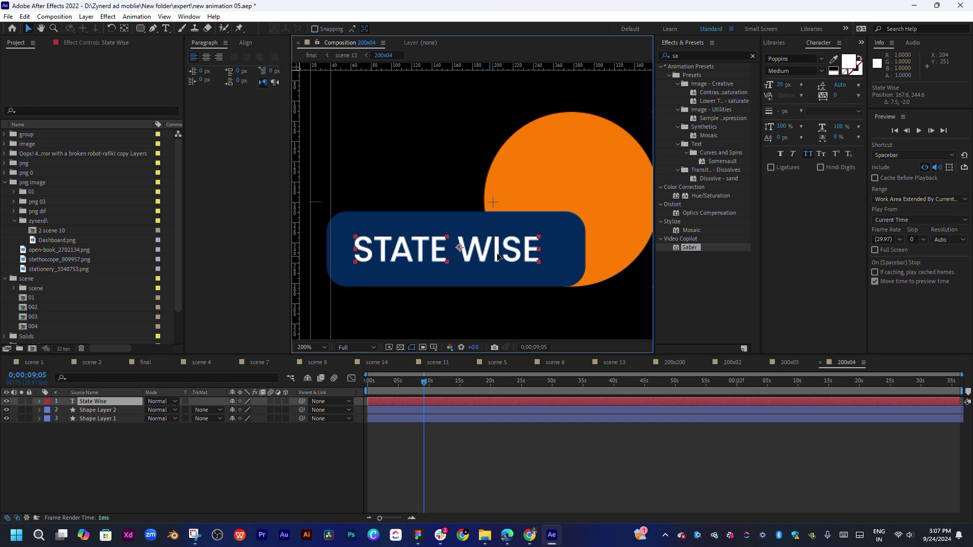
pyautogui.press(',')
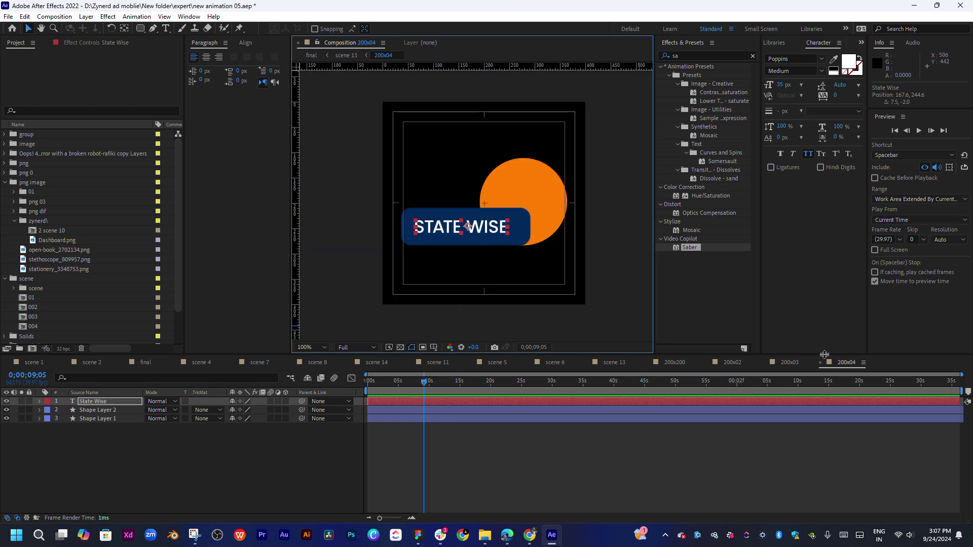
pyautogui.click(783, 362)
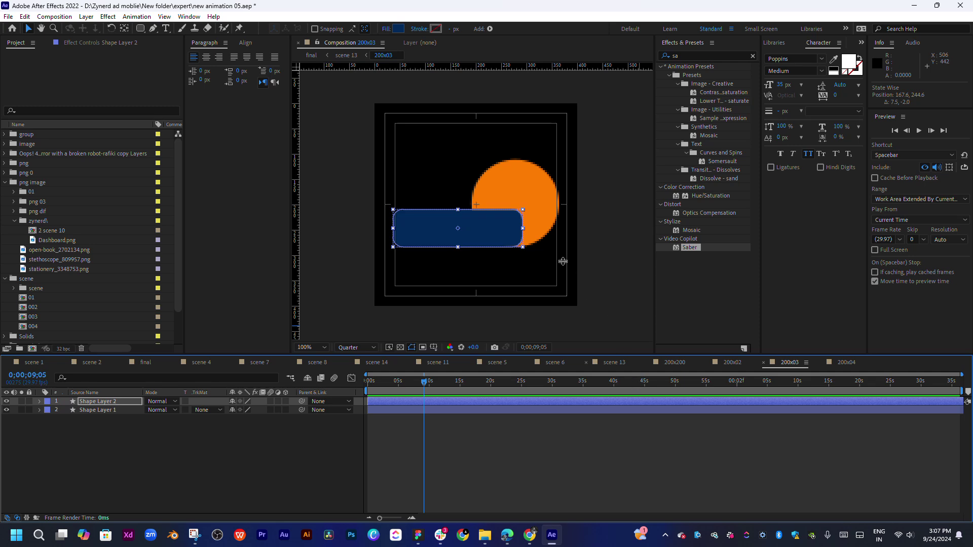
# Copy the State Wise layer from 200x04 into 200x03 and select its text.
pyautogui.click(589, 287)
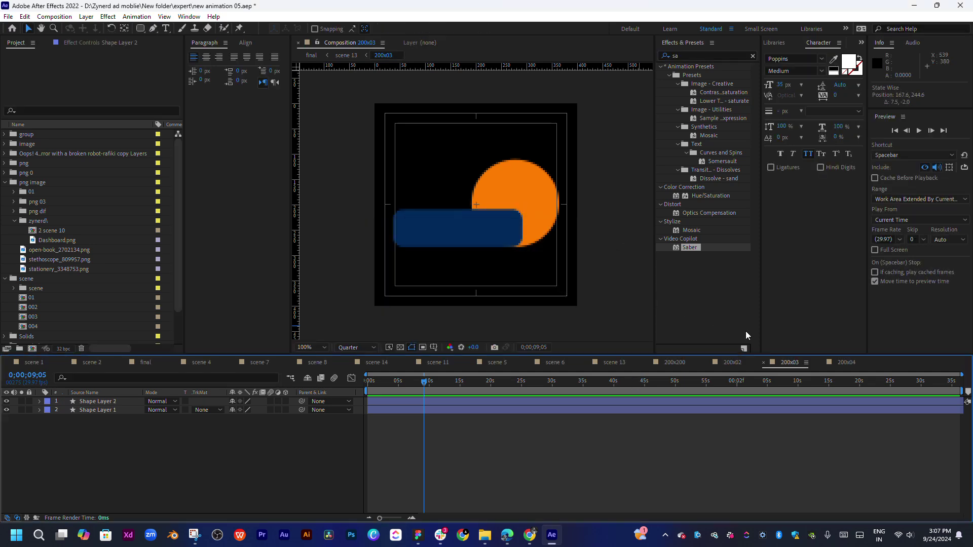
pyautogui.click(847, 362)
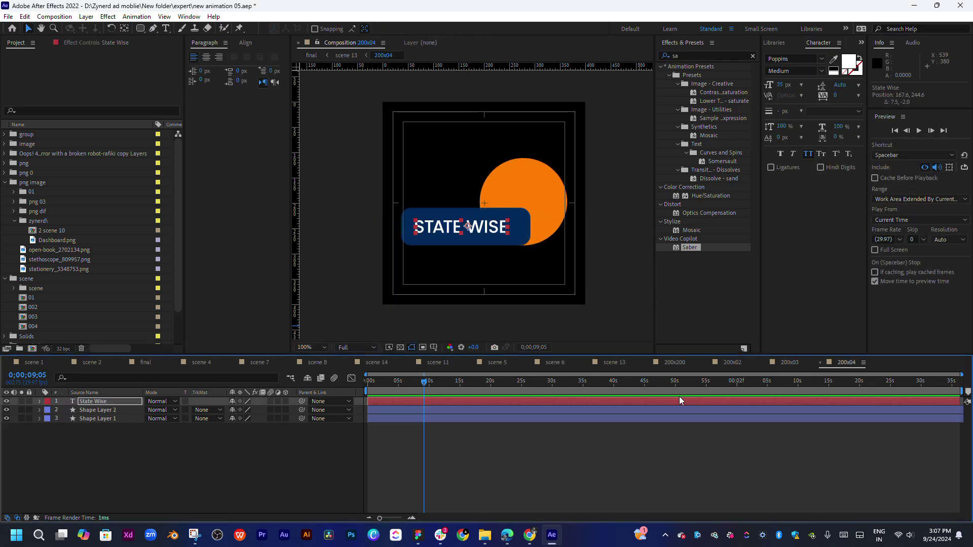
pyautogui.click(679, 402)
pyautogui.hotkey('ctrl', 'c')
pyautogui.click(783, 364)
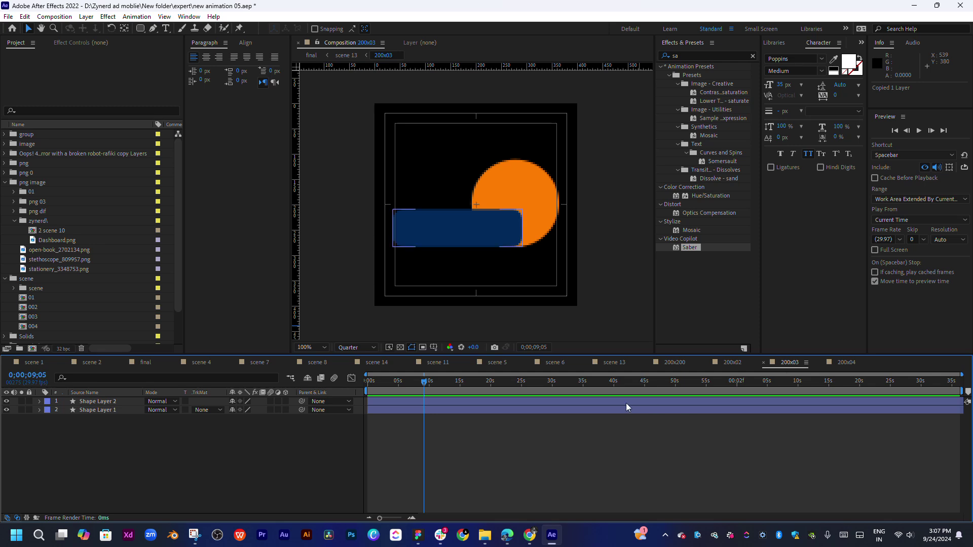
pyautogui.hotkey('ctrl', 'v')
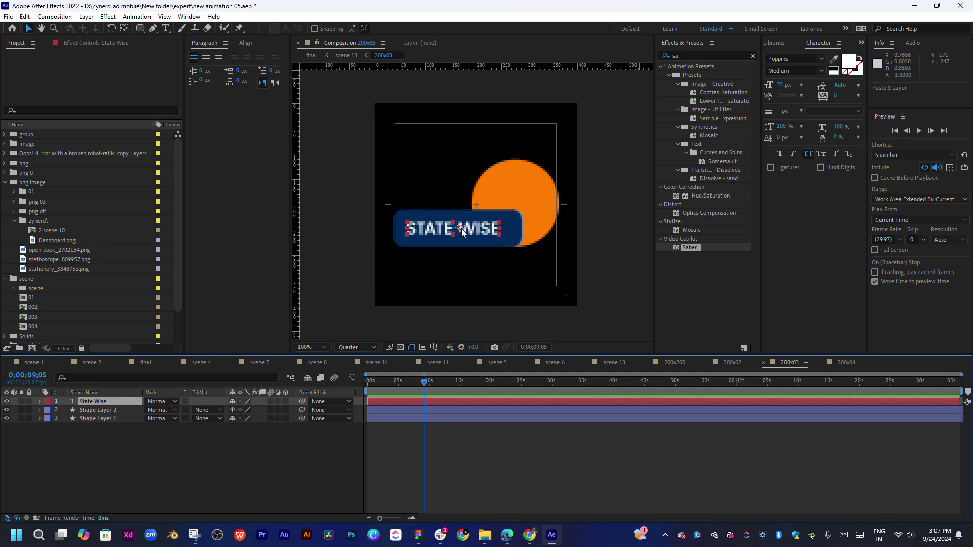
pyautogui.doubleClick(462, 229)
# Copy the 'Course Wise' line from the Google Docs script.
pyautogui.click(507, 535)
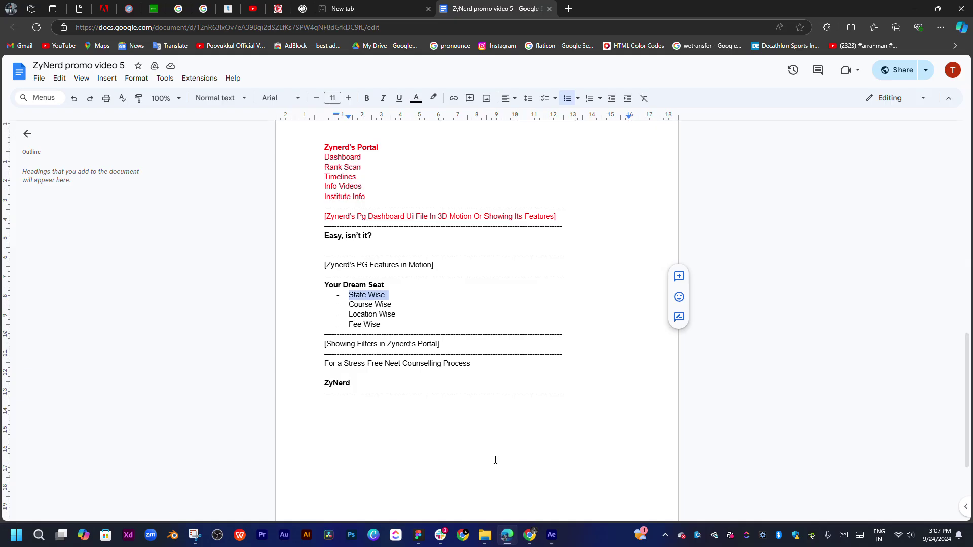
pyautogui.moveTo(348, 305); pyautogui.dragTo(418, 304)
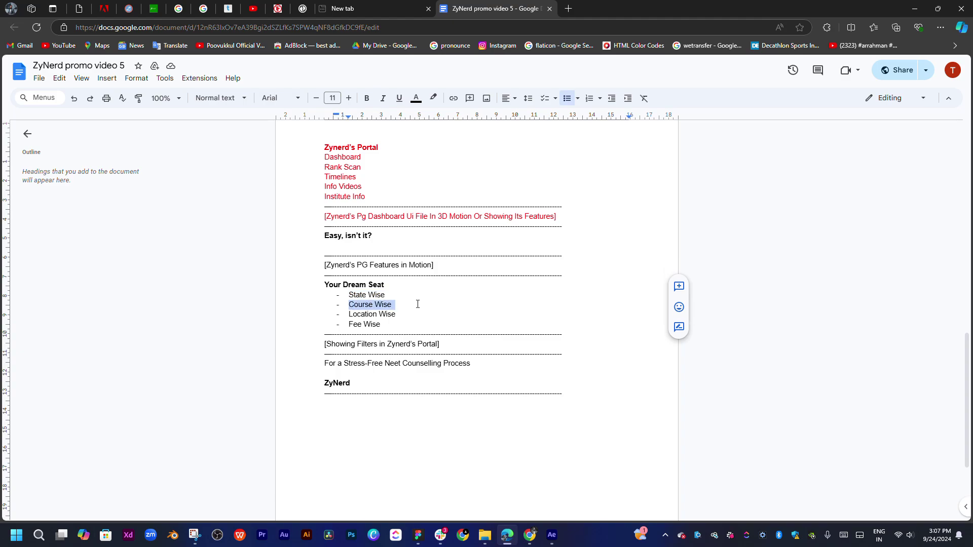
pyautogui.hotkey('ctrl', 'c')
pyautogui.click(552, 536)
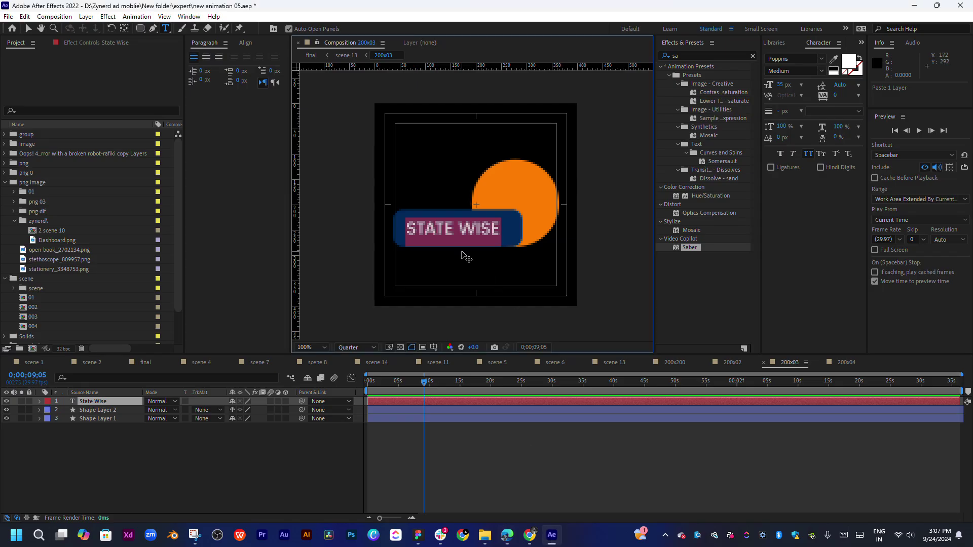
# Replace the label text with COURSE WISE, render at Full resolution and nudge it left.
pyautogui.hotkey('ctrl', 'v')
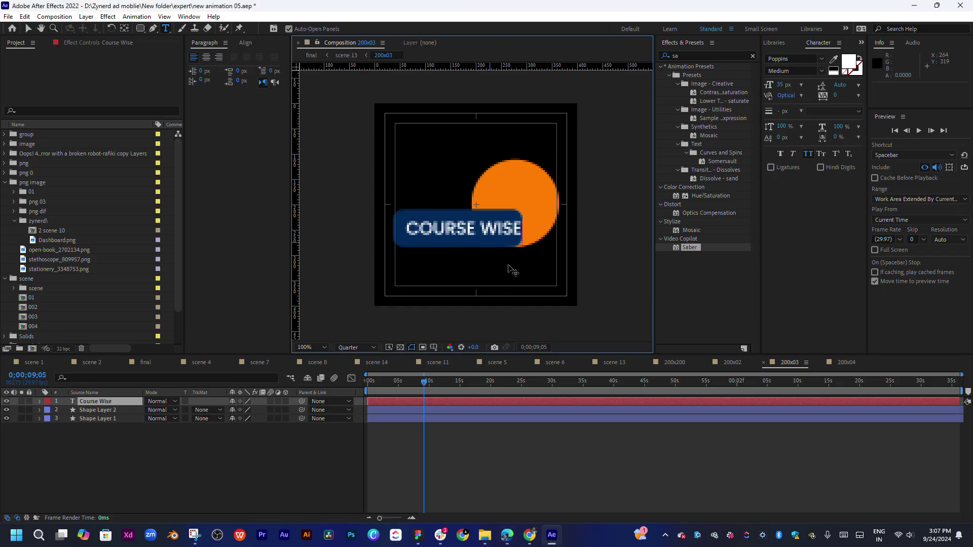
pyautogui.click(522, 475)
pyautogui.click(347, 348)
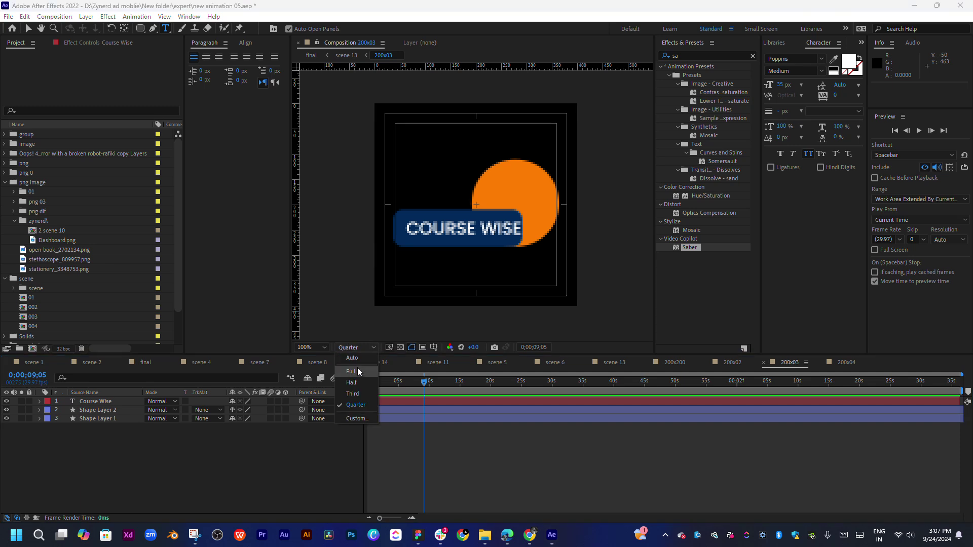
pyautogui.click(358, 367)
pyautogui.press('v')
pyautogui.moveTo(485, 236); pyautogui.dragTo(479, 236)
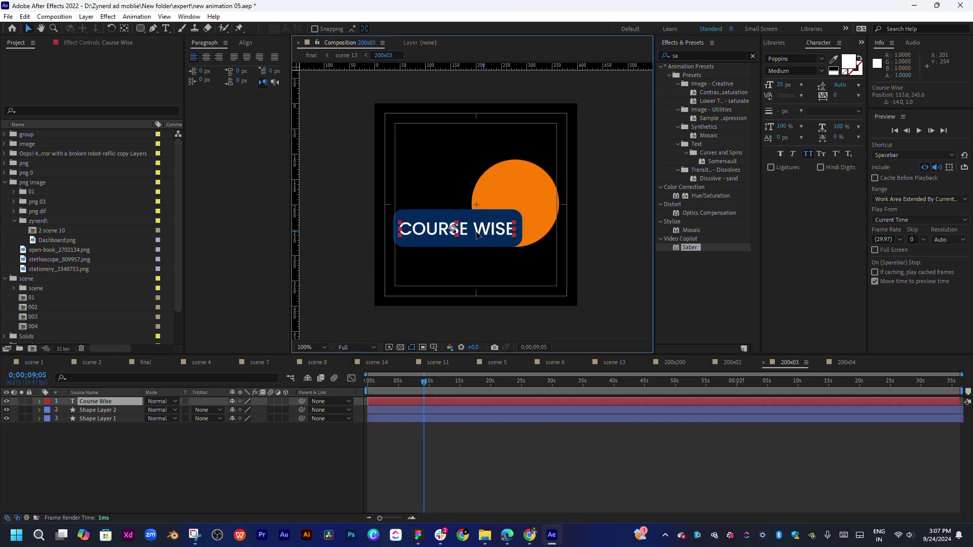
pyautogui.press('.')
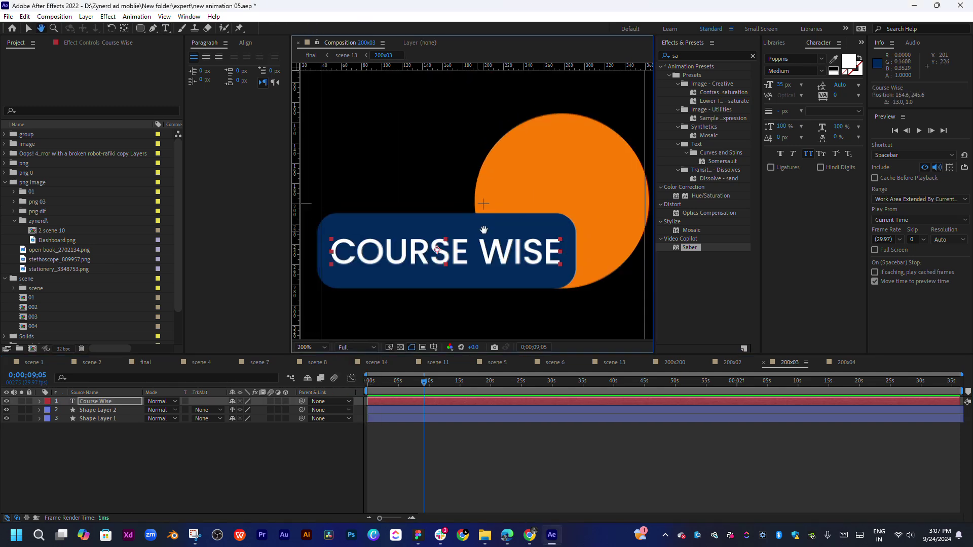
# Undo the last position change in 200x03 and dismiss an error message.
pyautogui.click(732, 362)
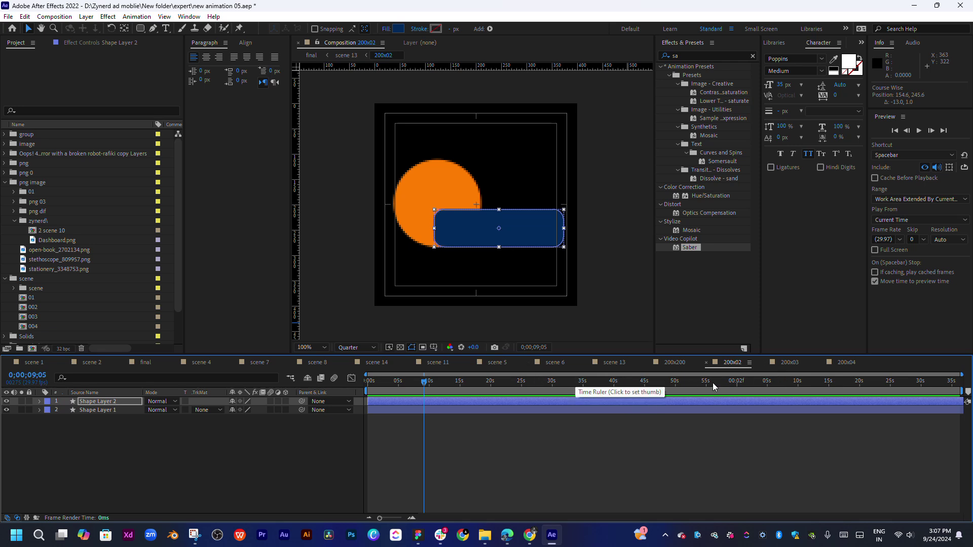
pyautogui.click(776, 362)
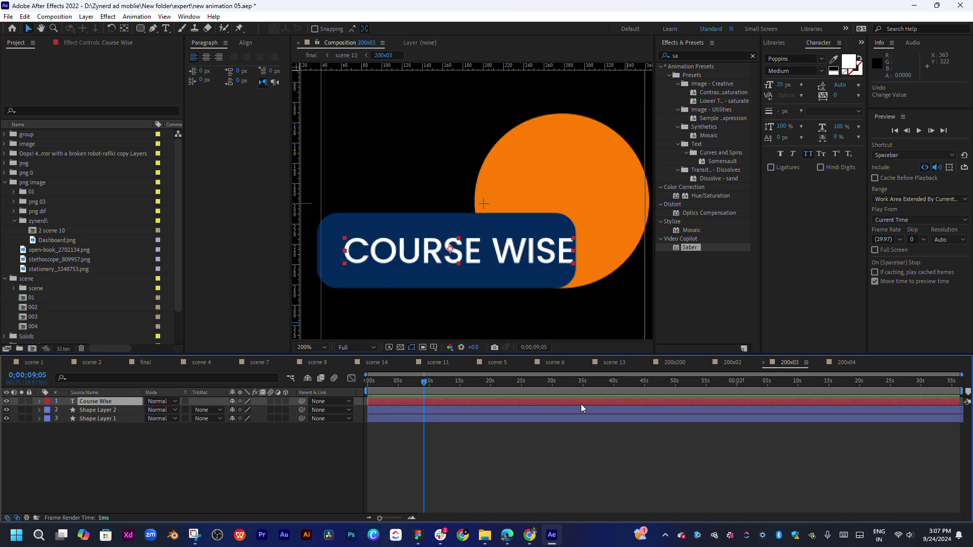
pyautogui.hotkey('ctrl', 'z')
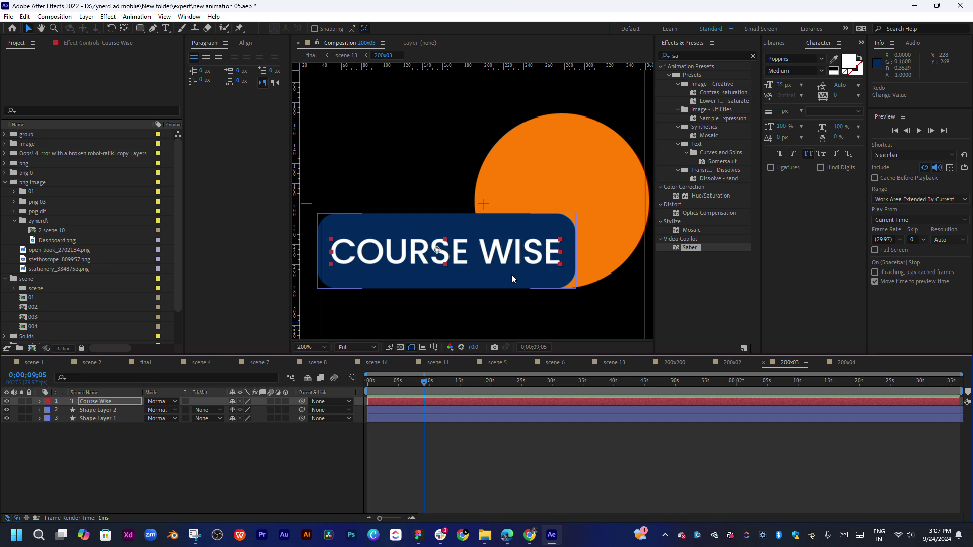
pyautogui.click(719, 360)
pyautogui.hotkey('ctrl', 'alt', 'Home')
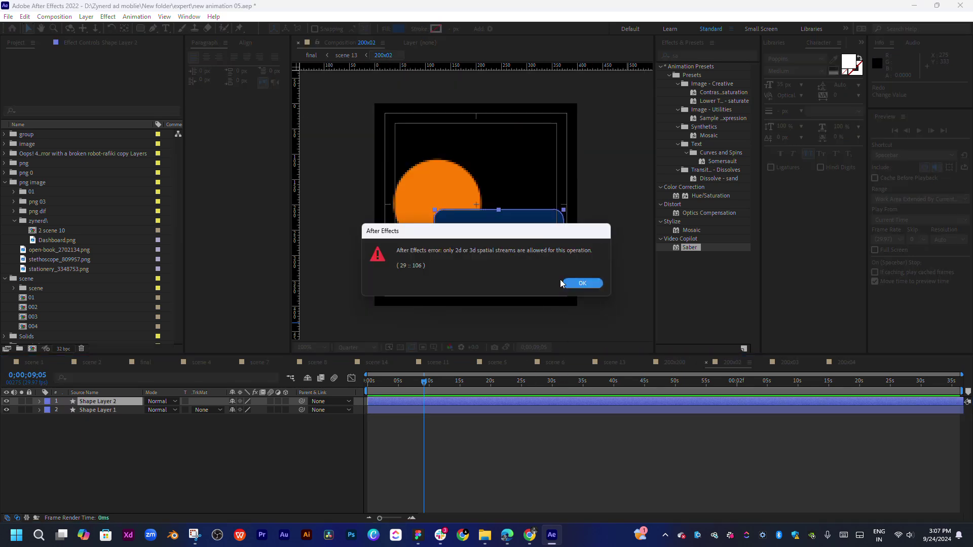
pyautogui.click(580, 284)
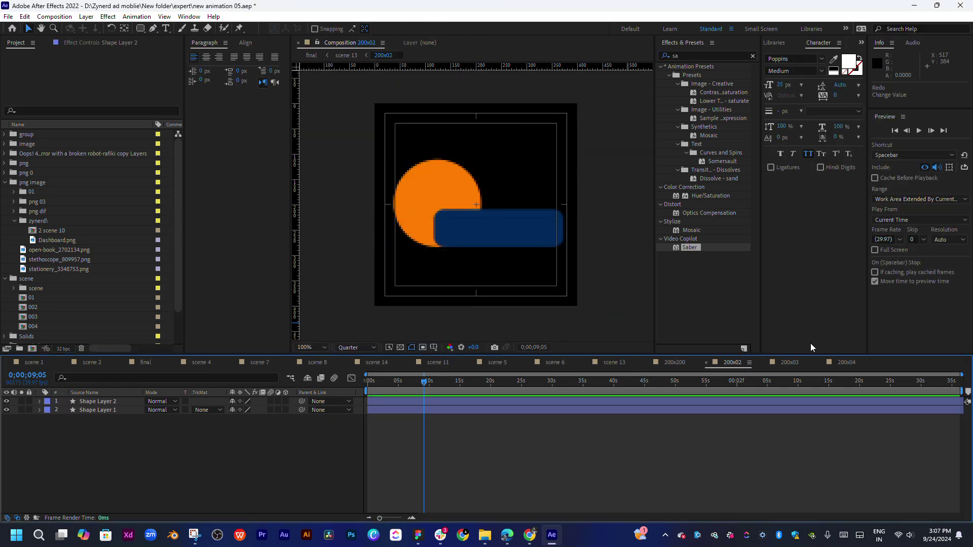
pyautogui.click(778, 366)
# Paste the Course Wise layer into 200x02 and move it into the blue box.
pyautogui.click(541, 400)
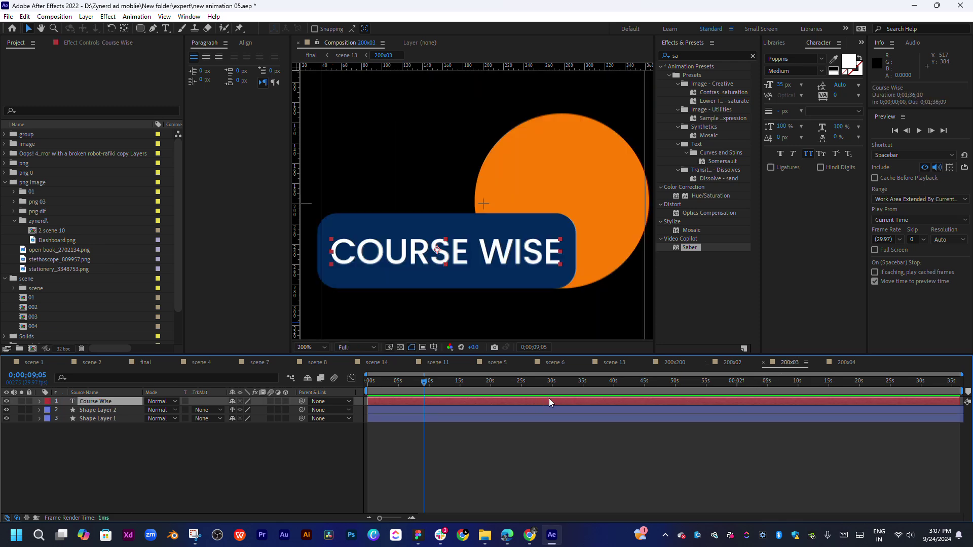
pyautogui.hotkey('ctrl', 'c')
pyautogui.click(730, 362)
pyautogui.hotkey('ctrl', 'v')
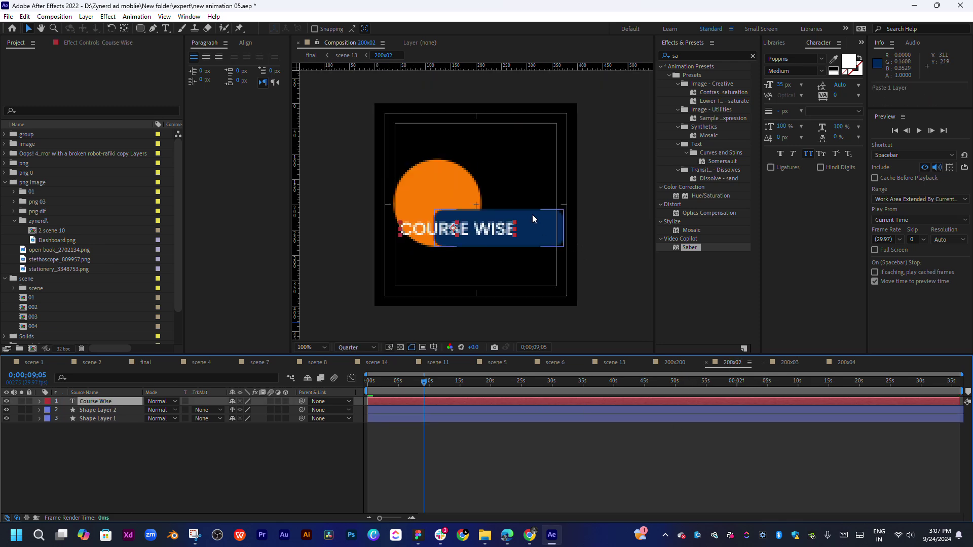
pyautogui.moveTo(484, 228); pyautogui.dragTo(527, 230)
pyautogui.doubleClick(528, 230)
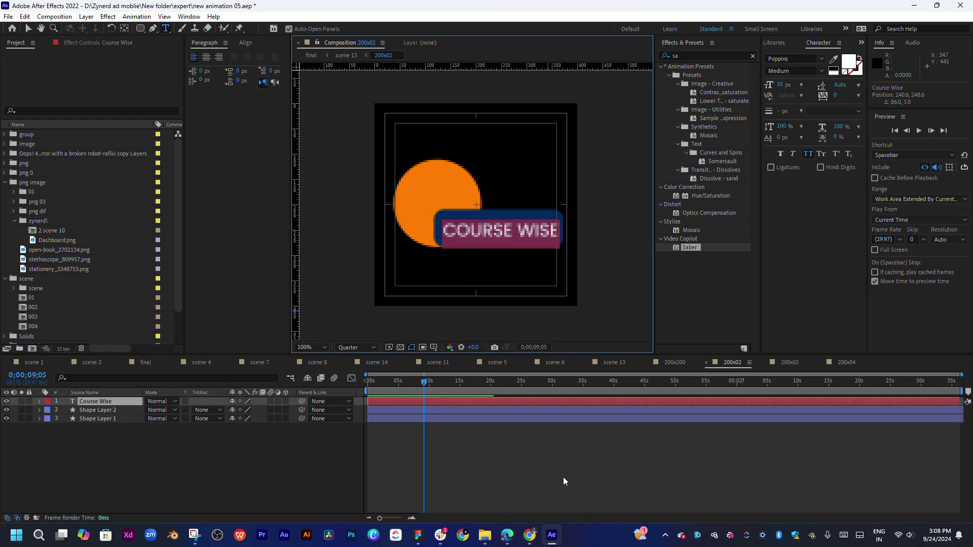
# Select the 'Location Wise' line in the script and return to After Effects.
pyautogui.click(527, 536)
pyautogui.click(507, 535)
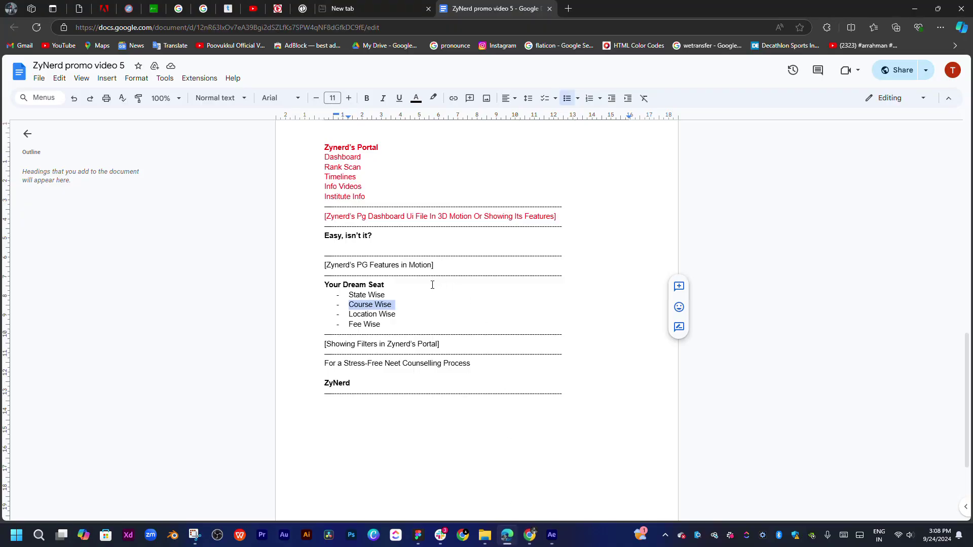
pyautogui.tripleClick(369, 315)
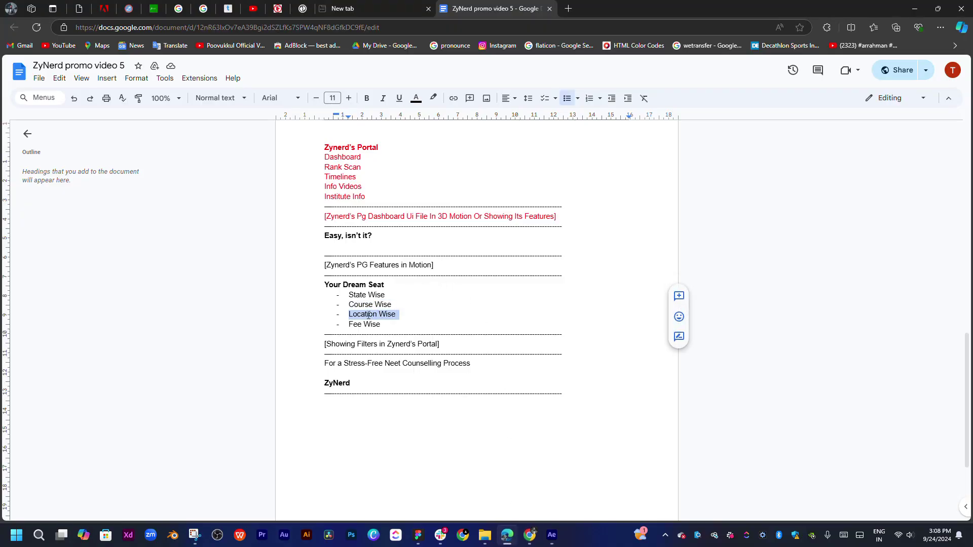
pyautogui.click(552, 544)
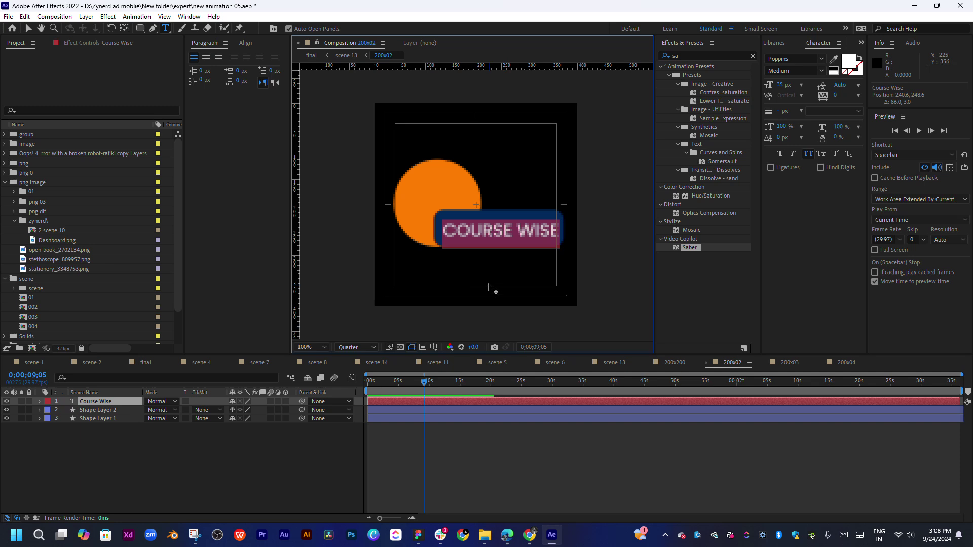
# Replace the badge text with LOCATION WISE and set the preview resolution to Full.
pyautogui.hotkey('ctrl', 'v')
pyautogui.click(612, 404)
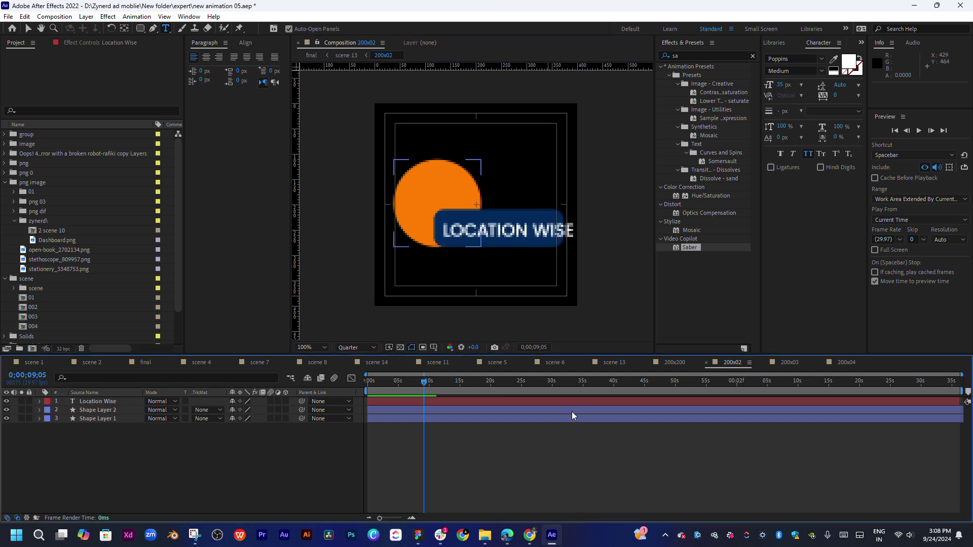
pyautogui.press('v')
pyautogui.click(357, 348)
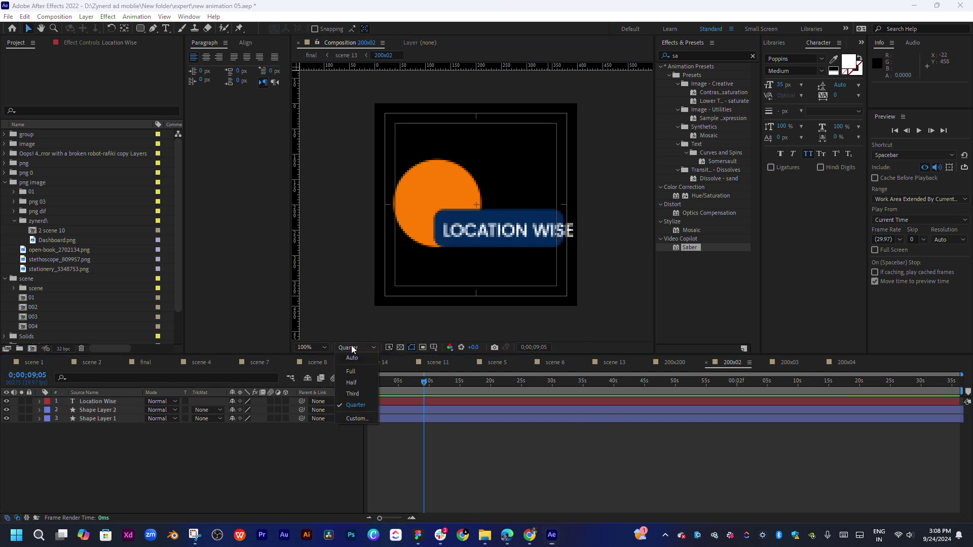
pyautogui.click(350, 356)
# Set the LOCATION WISE text to a 30 px font size.
pyautogui.click(519, 231)
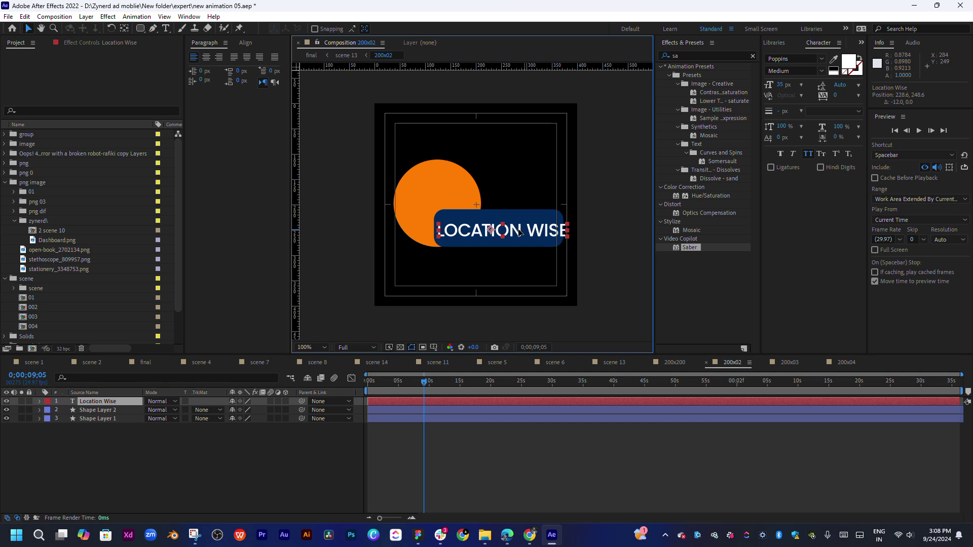
pyautogui.moveTo(520, 232); pyautogui.dragTo(517, 232)
pyautogui.scroll(1, 517, 231)
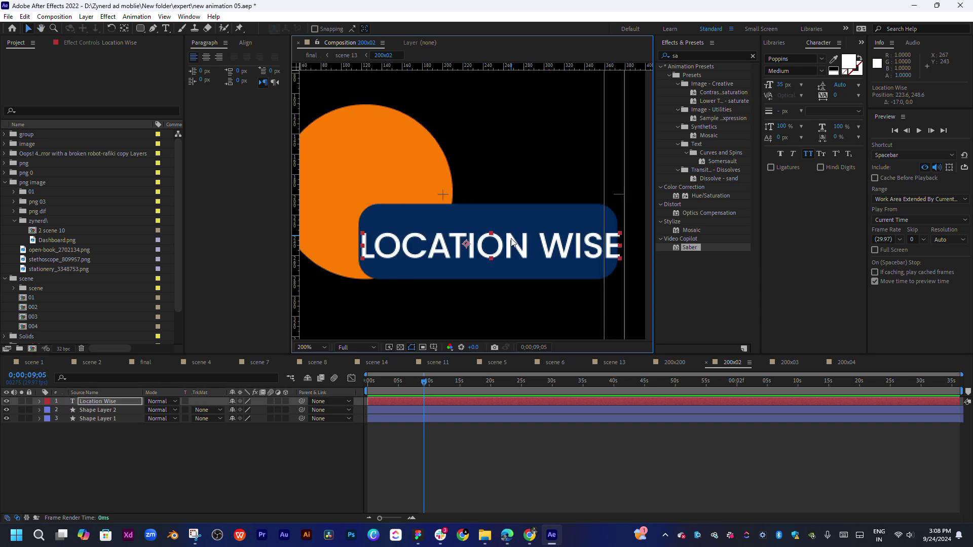
pyautogui.doubleClick(513, 243)
pyautogui.click(780, 89)
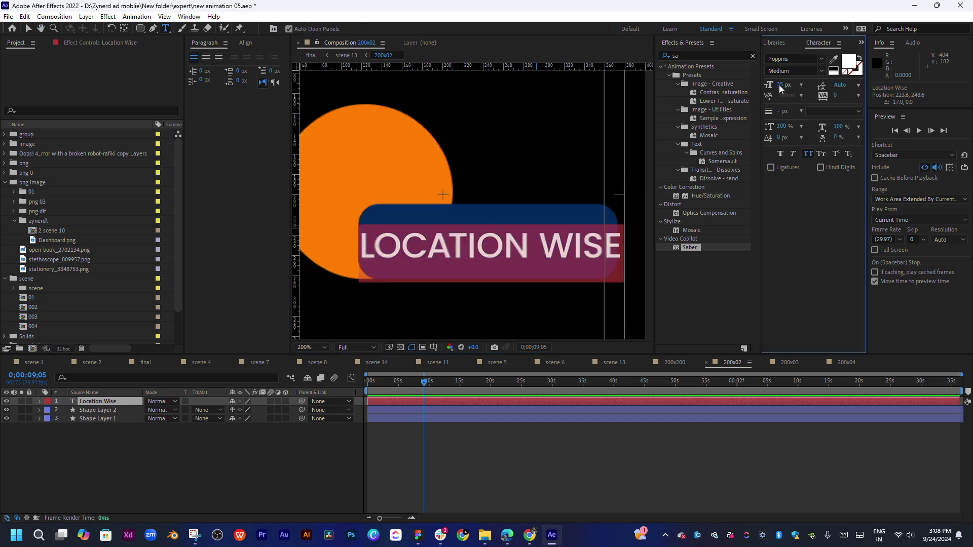
pyautogui.write('30')
pyautogui.press('Return')
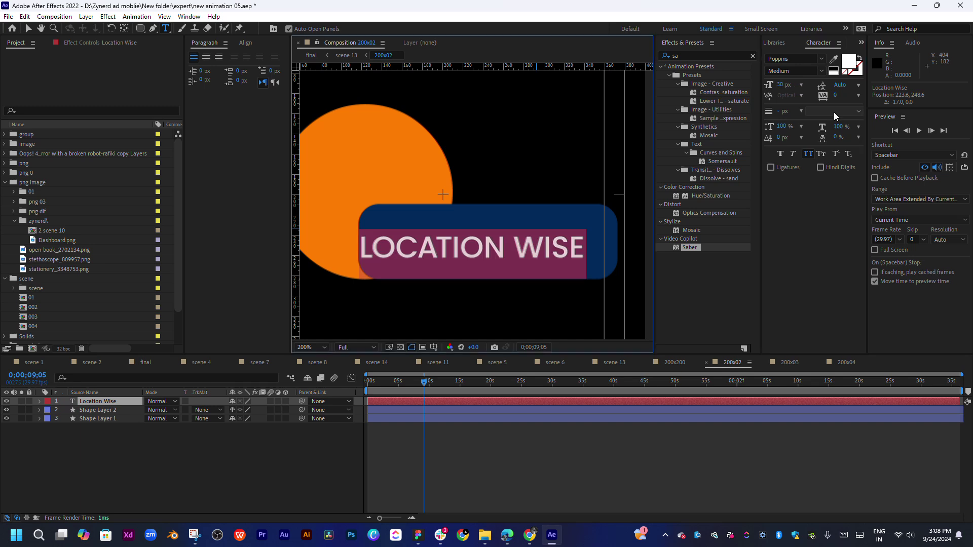
pyautogui.click(487, 470)
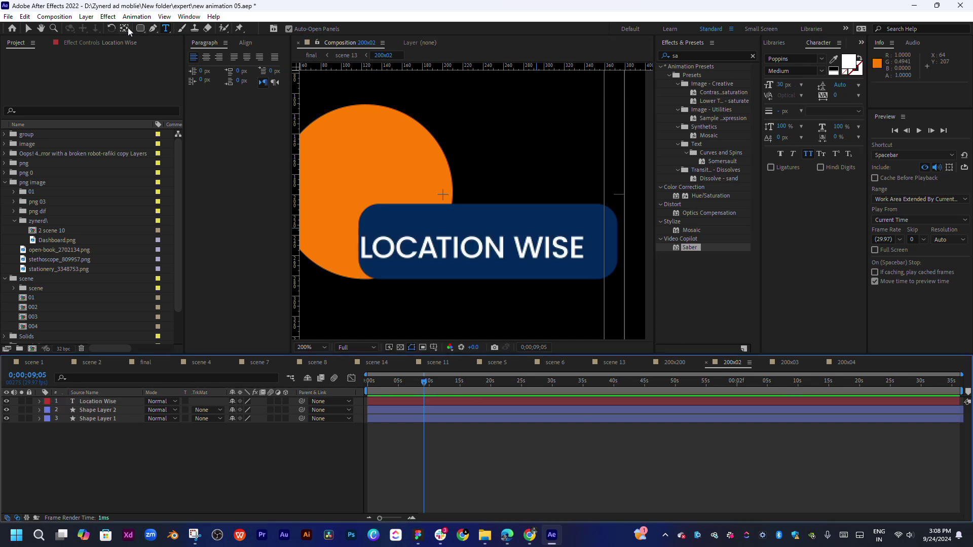
pyautogui.press('v')
# Centre the anchor point and position LOCATION WISE in the middle of the blue box.
pyautogui.click(506, 257)
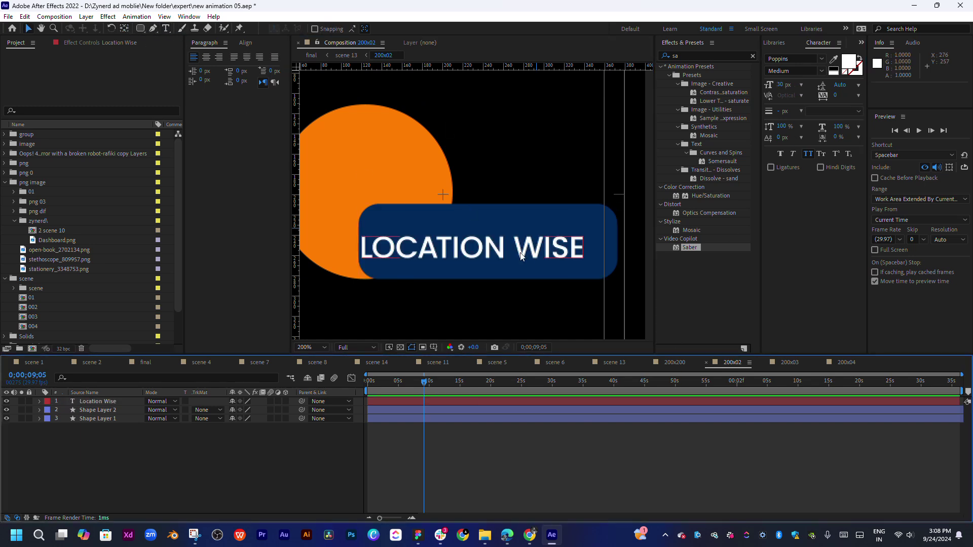
pyautogui.moveTo(522, 256); pyautogui.dragTo(533, 254)
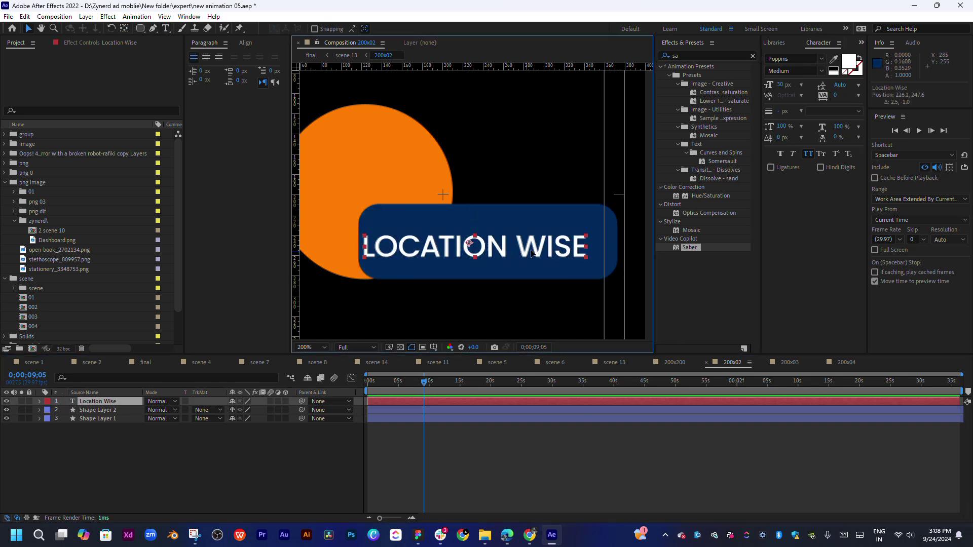
pyautogui.click(124, 28)
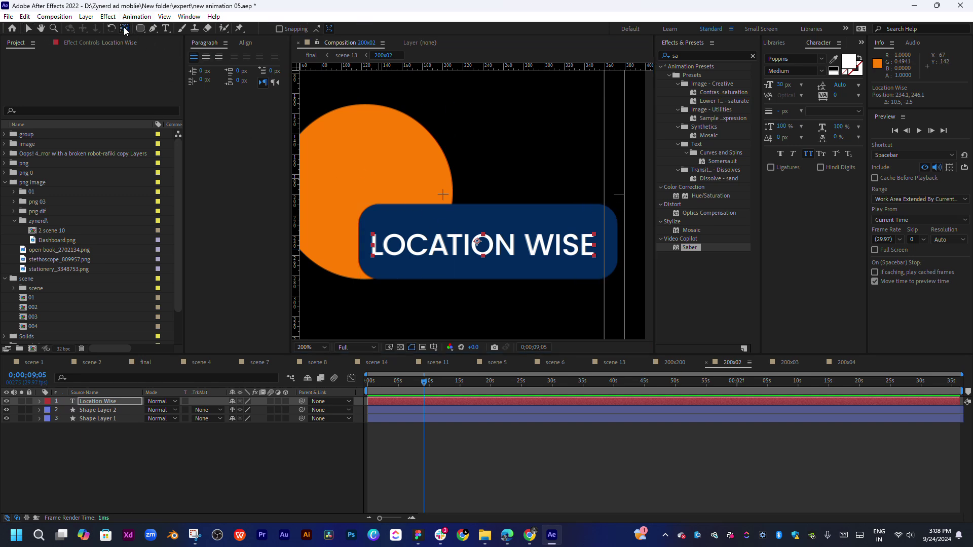
pyautogui.press('b')
pyautogui.press('v')
pyautogui.hotkey('ctrl', 'alt', 'Home')
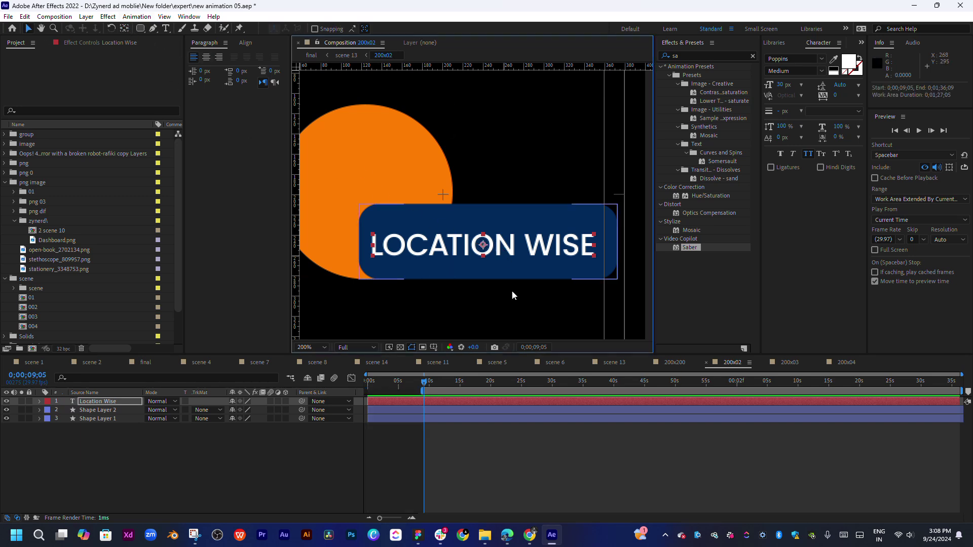
pyautogui.doubleClick(441, 394)
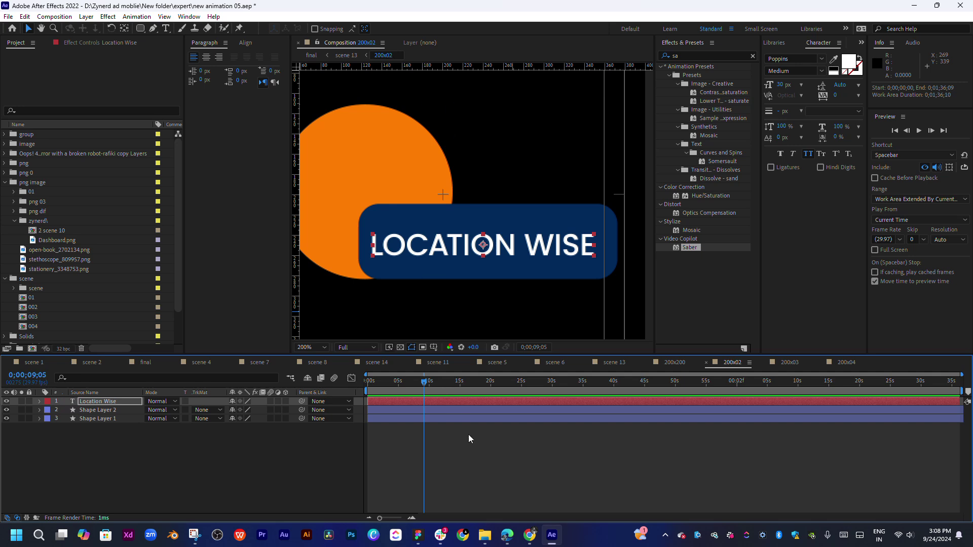
pyautogui.moveTo(506, 248); pyautogui.dragTo(513, 245)
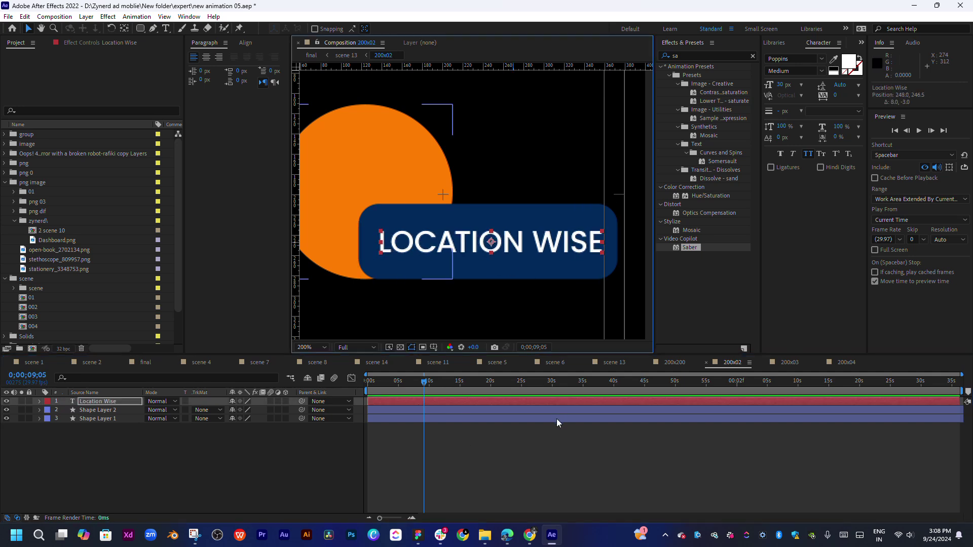
# Copy the LOCATION WISE text layer into the 200x200 composition at about 4 seconds.
pyautogui.click(666, 362)
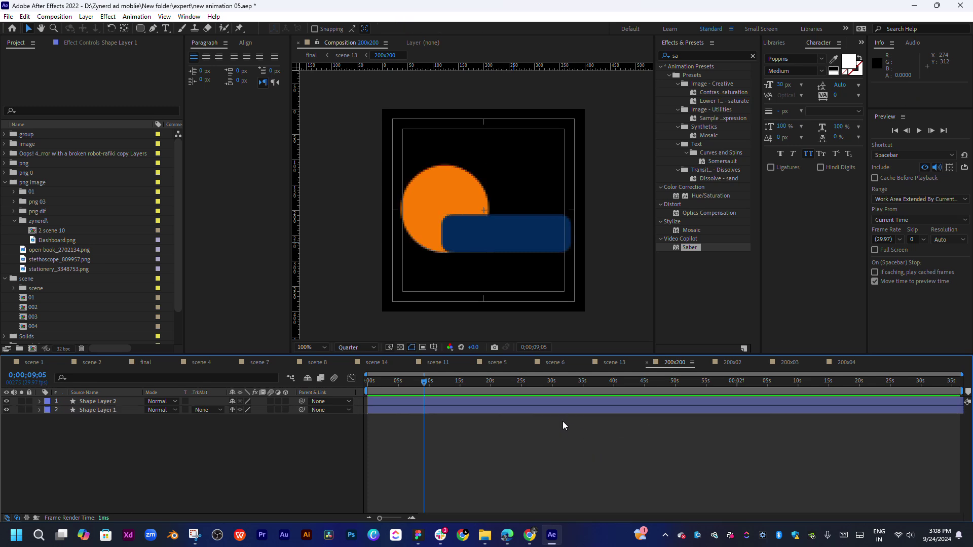
pyautogui.click(730, 363)
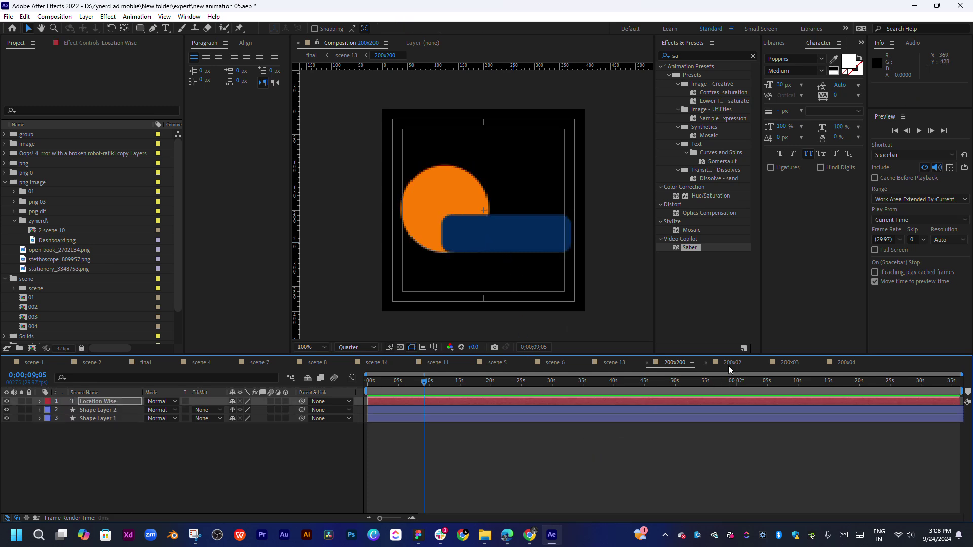
pyautogui.hotkey('ctrl', 'c')
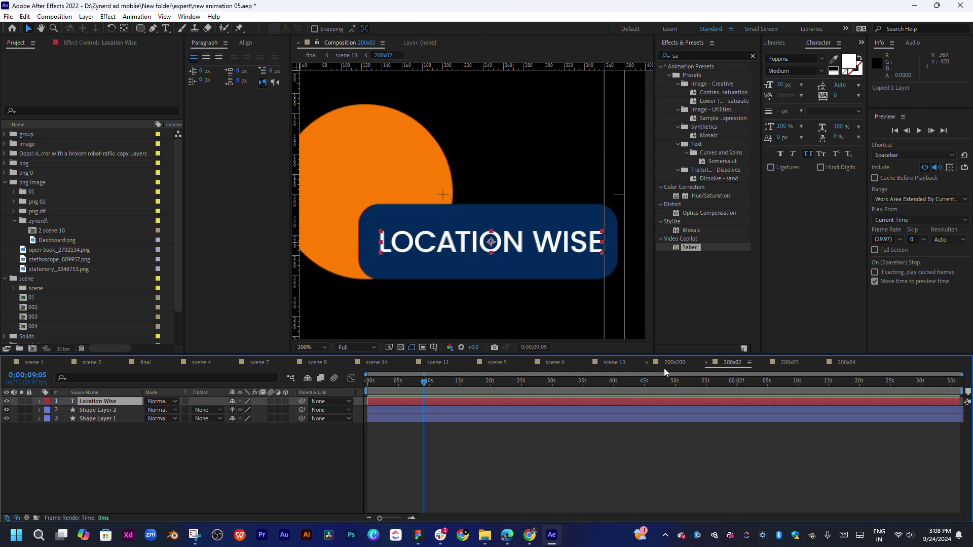
pyautogui.click(665, 365)
pyautogui.moveTo(420, 380); pyautogui.dragTo(395, 380)
pyautogui.hotkey('ctrl', 'v')
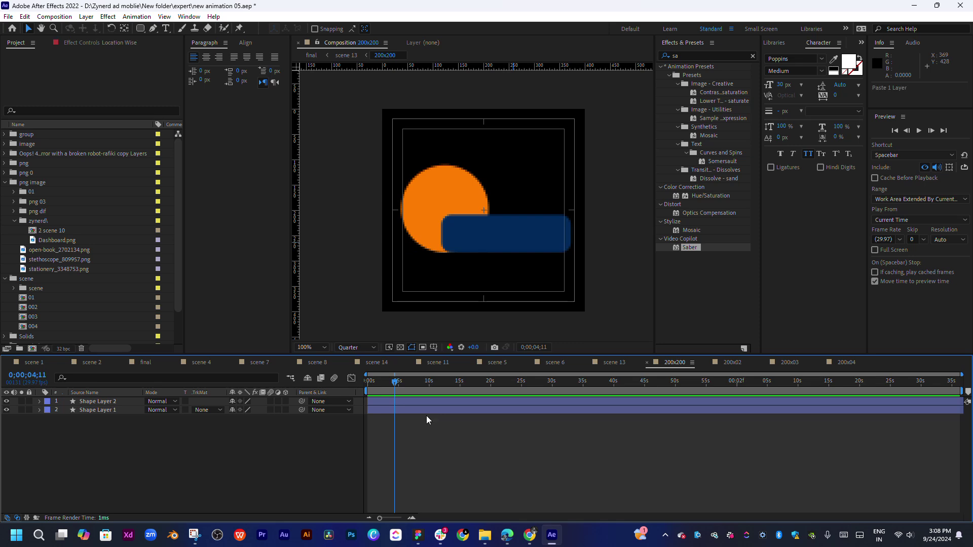
# Select the pasted text and highlight the Fee Wise line in the script document.
pyautogui.scroll(1, 496, 246)
pyautogui.doubleClick(496, 246)
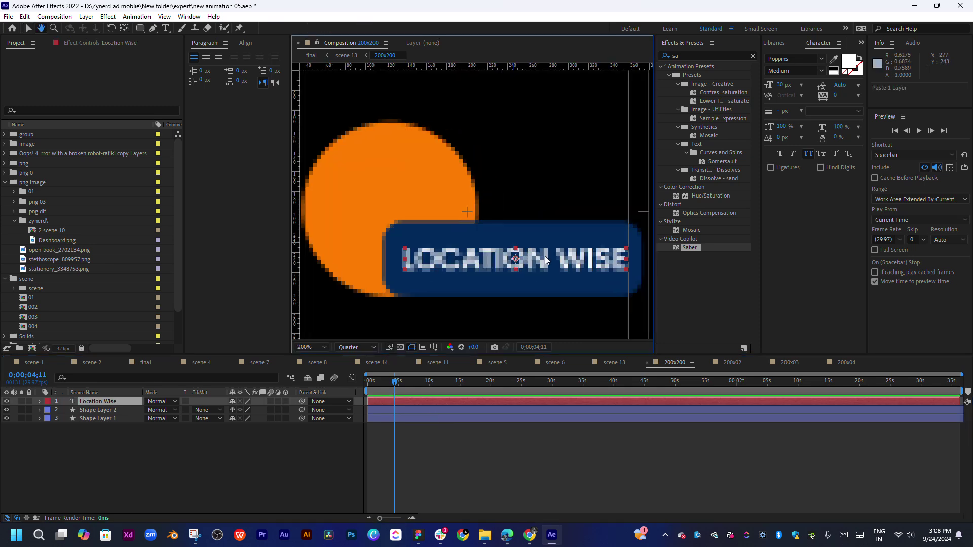
pyautogui.click(508, 540)
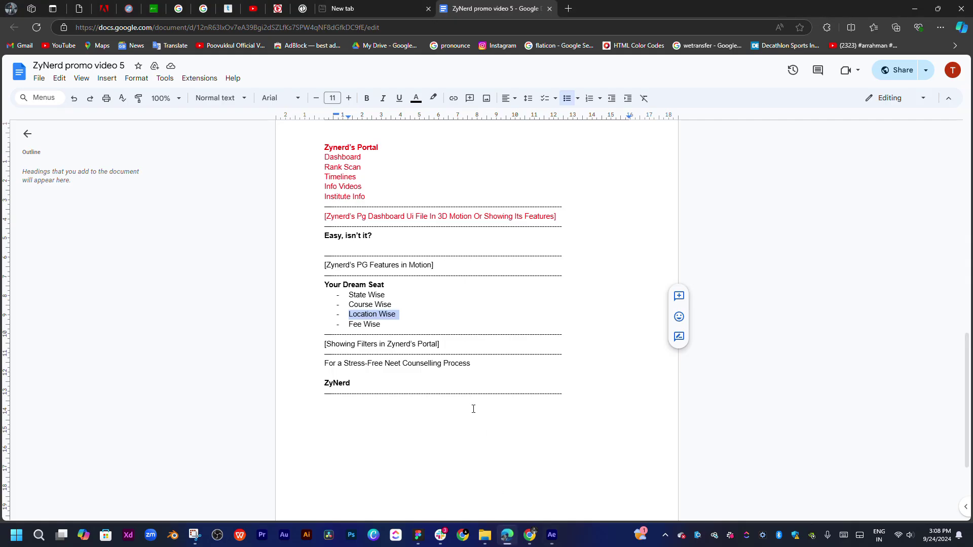
pyautogui.moveTo(349, 322); pyautogui.dragTo(398, 323)
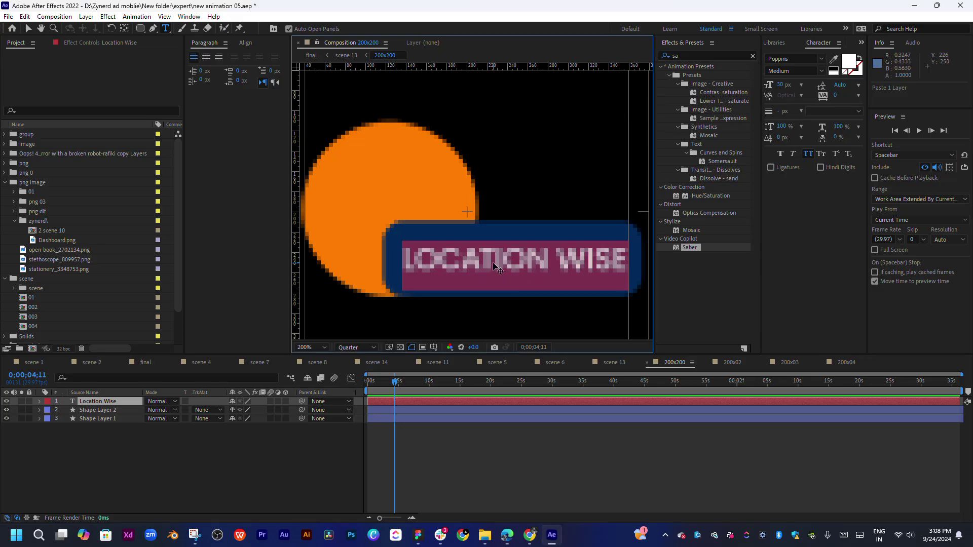
# Change the label to Fee Wise at 35 px and set preview resolution to Full.
pyautogui.write('Fee Wise')
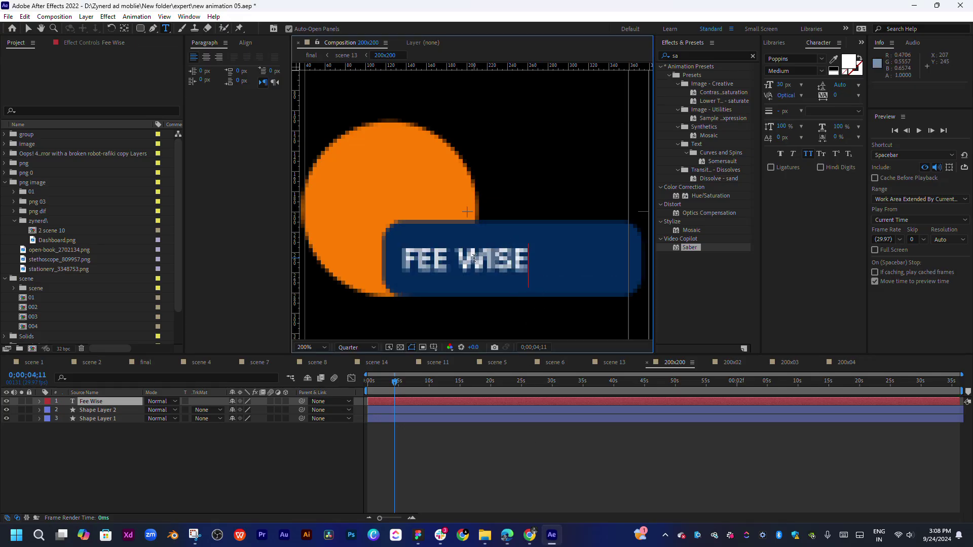
pyautogui.hotkey('ctrl', 'shift', 'Left')
pyautogui.hotkey('ctrl', 'shift', 'Left')
pyautogui.click(783, 85)
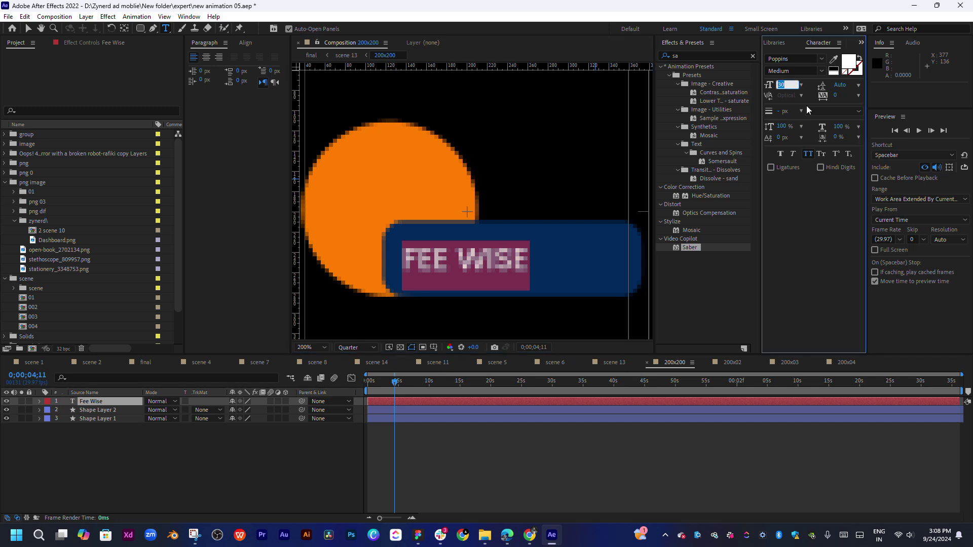
pyautogui.write('35')
pyautogui.press('Return')
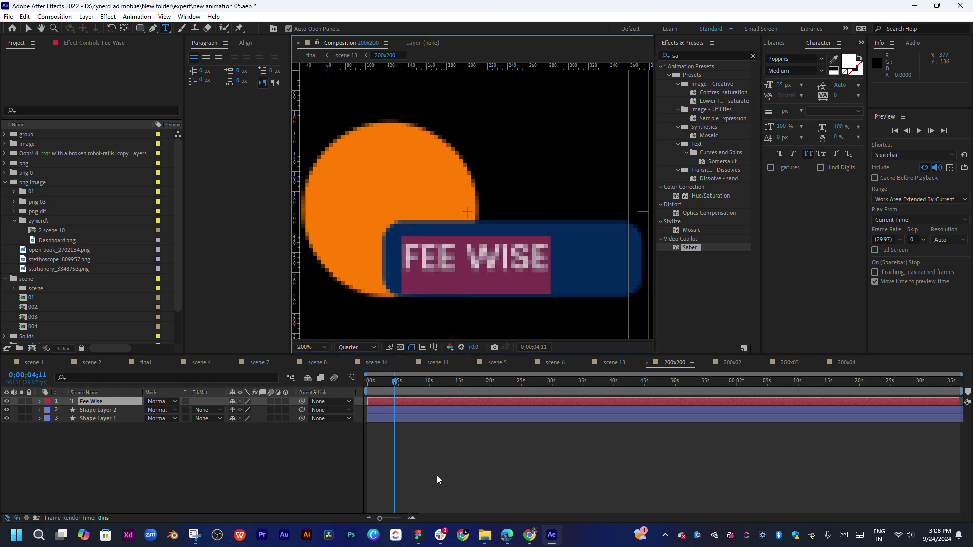
pyautogui.click(437, 476)
pyautogui.click(357, 347)
pyautogui.click(361, 372)
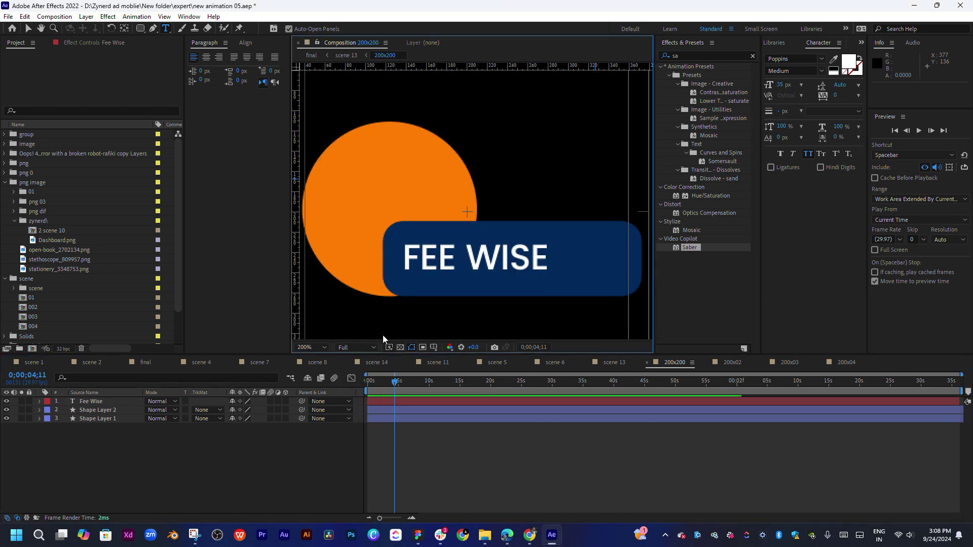
# Shift FEE WISE right within the badge, deselect it, and close the badge compositions.
pyautogui.click(126, 29)
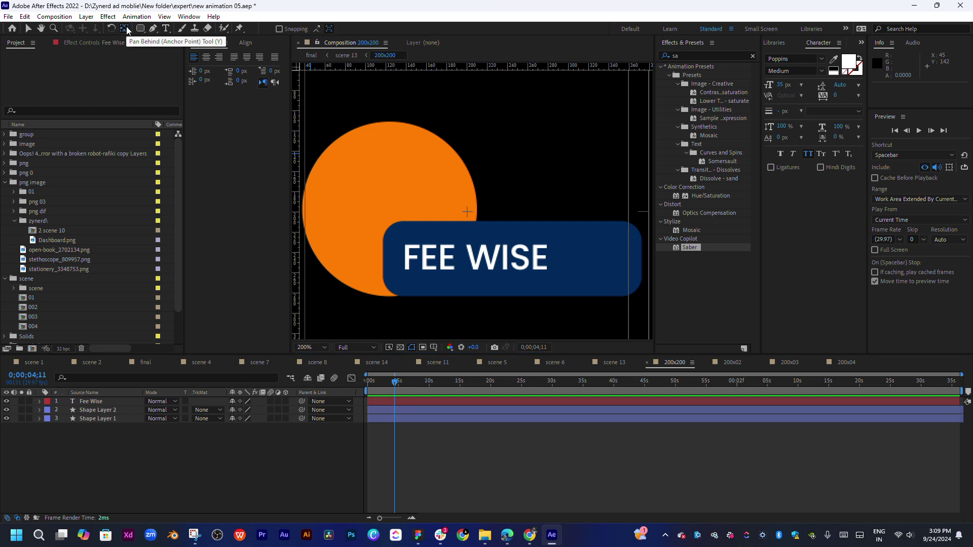
pyautogui.press('v')
pyautogui.moveTo(499, 263); pyautogui.dragTo(537, 265)
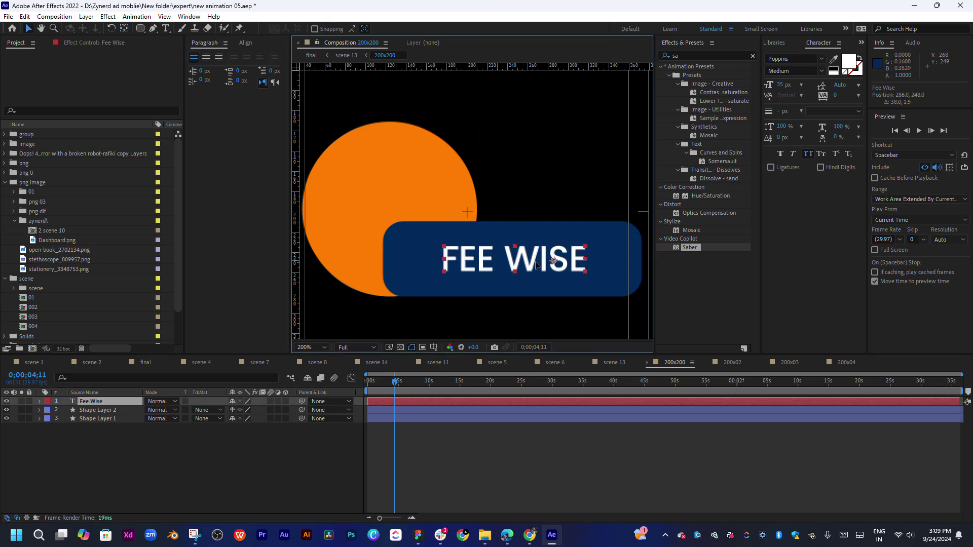
pyautogui.click(541, 427)
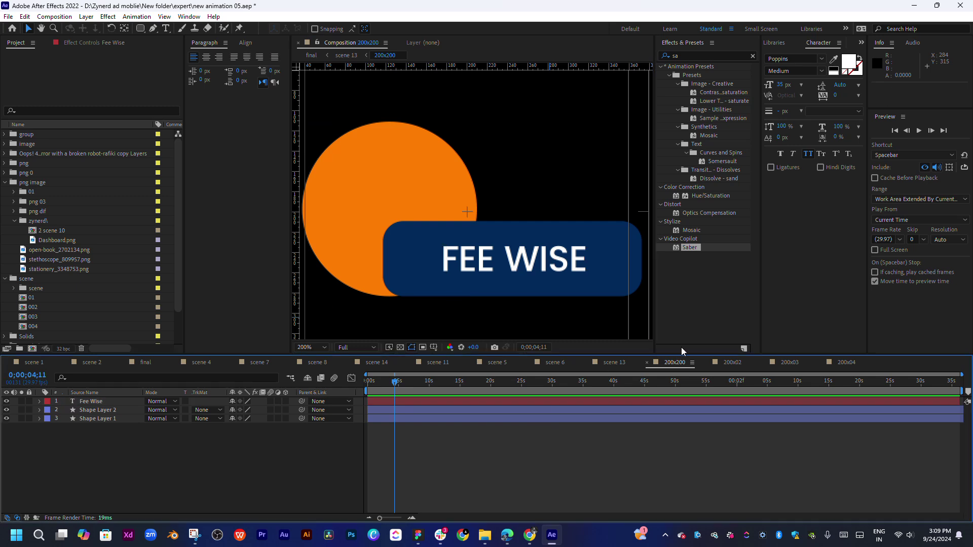
pyautogui.click(647, 363)
pyautogui.click(646, 363)
pyautogui.click(647, 362)
pyautogui.click(647, 362)
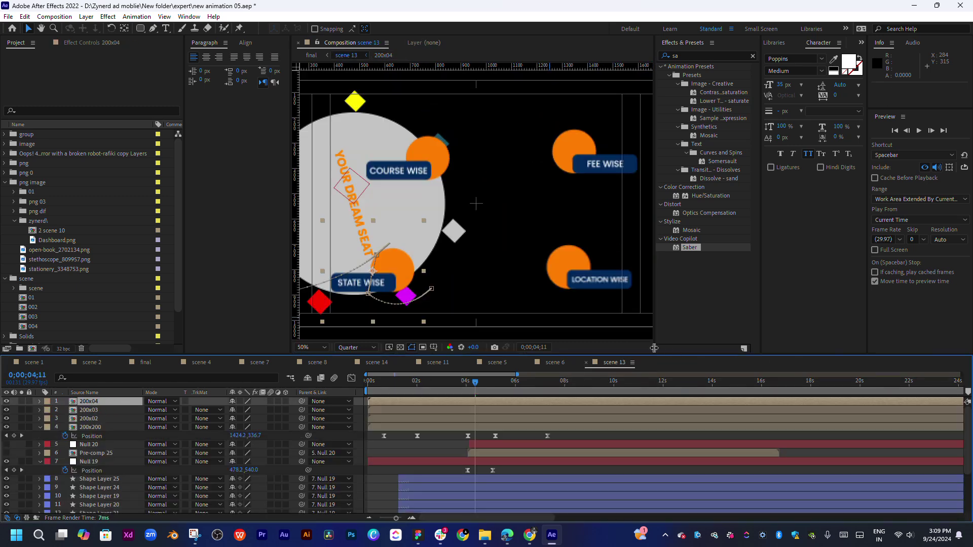
# Play the scene 13 preview, rewatching from 0;01;06 and stopping around 0;02;25.
pyautogui.press('Home')
pyautogui.press('space')
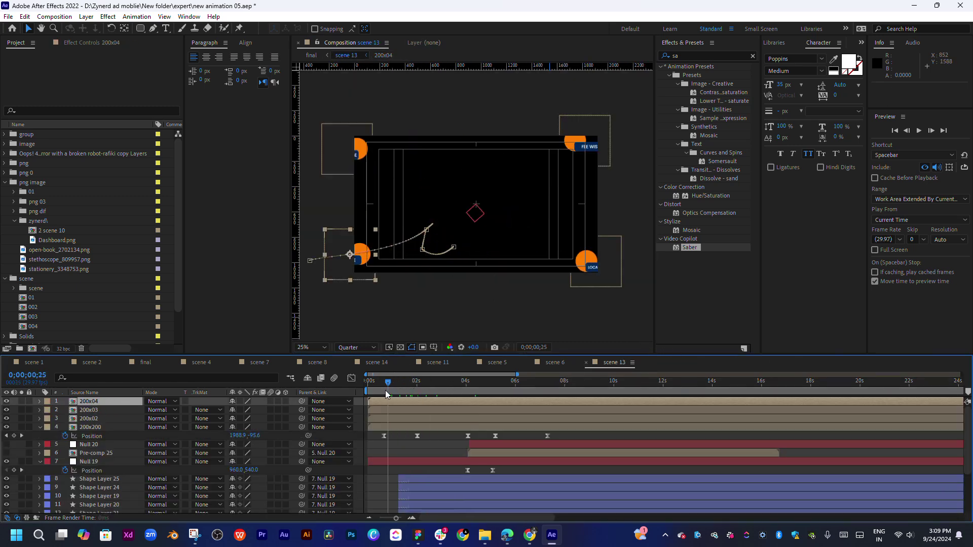
pyautogui.click(397, 392)
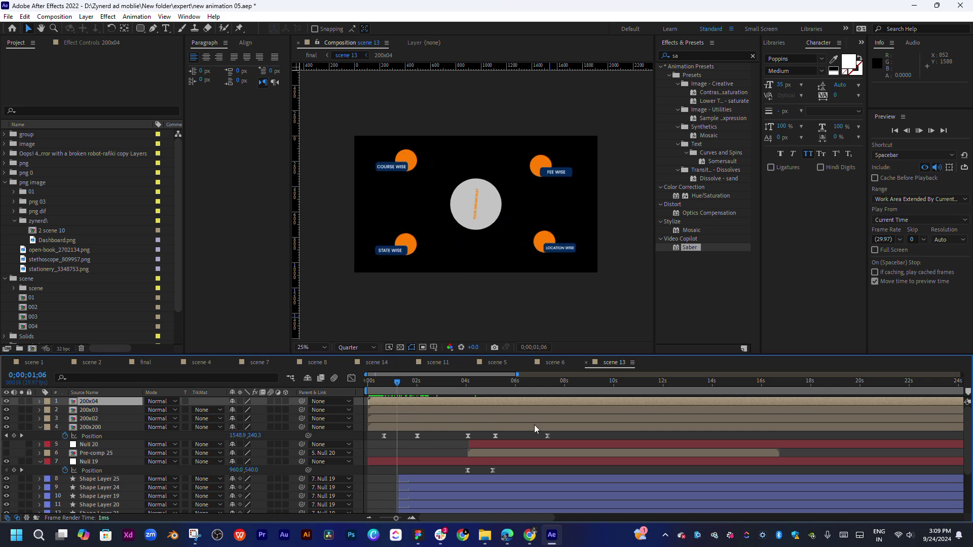
pyautogui.press('space')
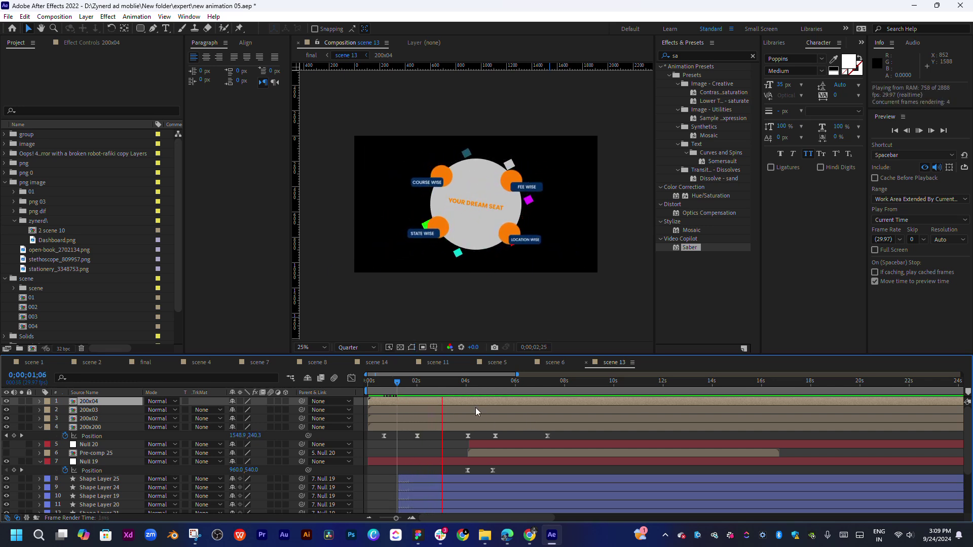
pyautogui.press('space')
pyautogui.moveTo(408, 387)
pyautogui.mouseDown()
pyautogui.moveTo(436, 386)
pyautogui.moveTo(395, 385)
pyautogui.mouseUp()
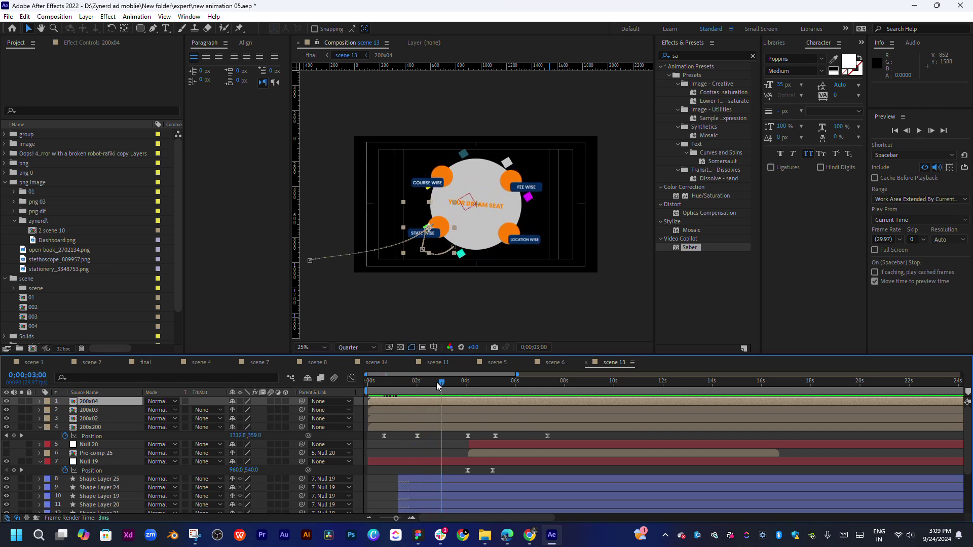
pyautogui.press('space')
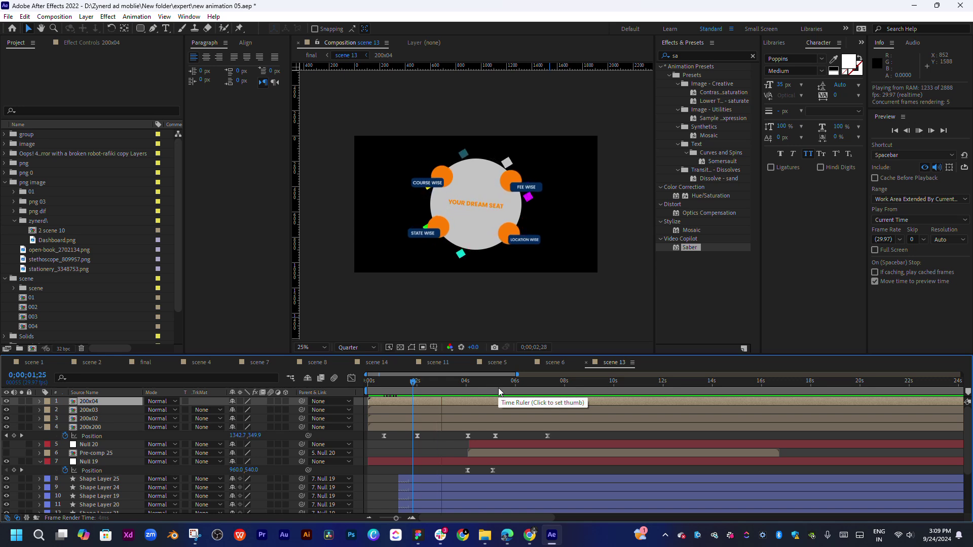
pyautogui.press('space')
# Select the diamond shape layers starting from Shape Layer 23 in the timeline.
pyautogui.scroll(-3, 434, 470)
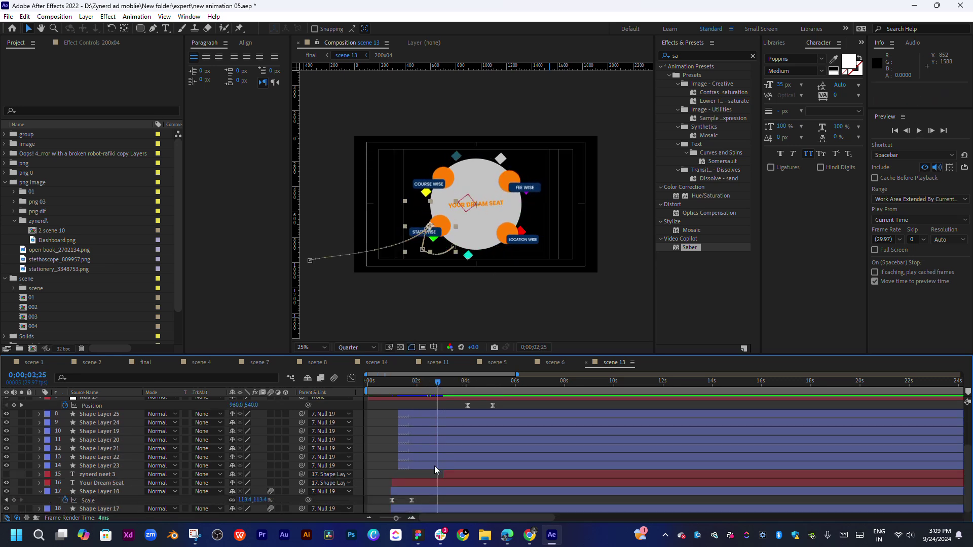
pyautogui.click(435, 466)
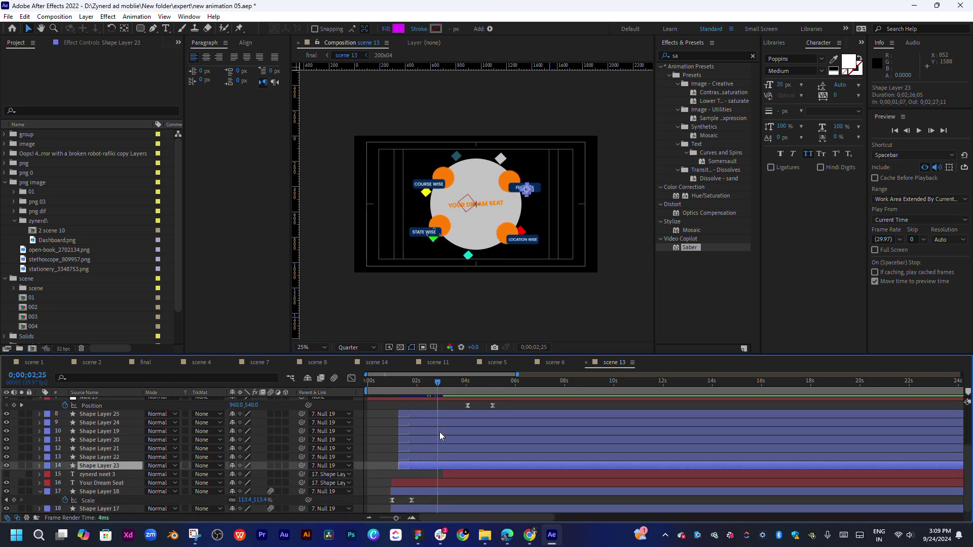
pyautogui.keyDown('shift'); pyautogui.click(442, 415); pyautogui.keyUp('shift')
# Zoom to 50%, deselect the diamonds, and switch the preview resolution from Quarter to Full.
pyautogui.scroll(2, 480, 226)
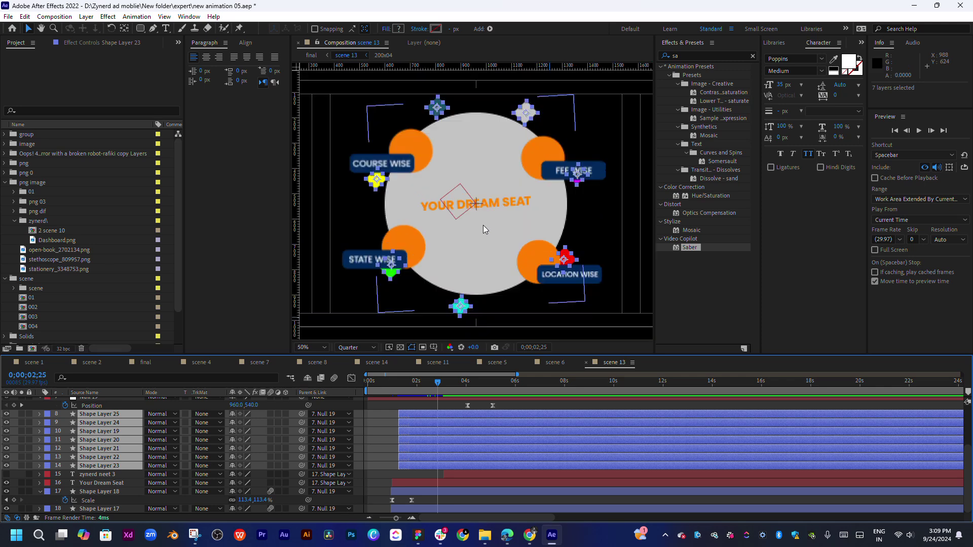
pyautogui.press('h')
pyautogui.moveTo(480, 227); pyautogui.dragTo(480, 227)
pyautogui.press('v')
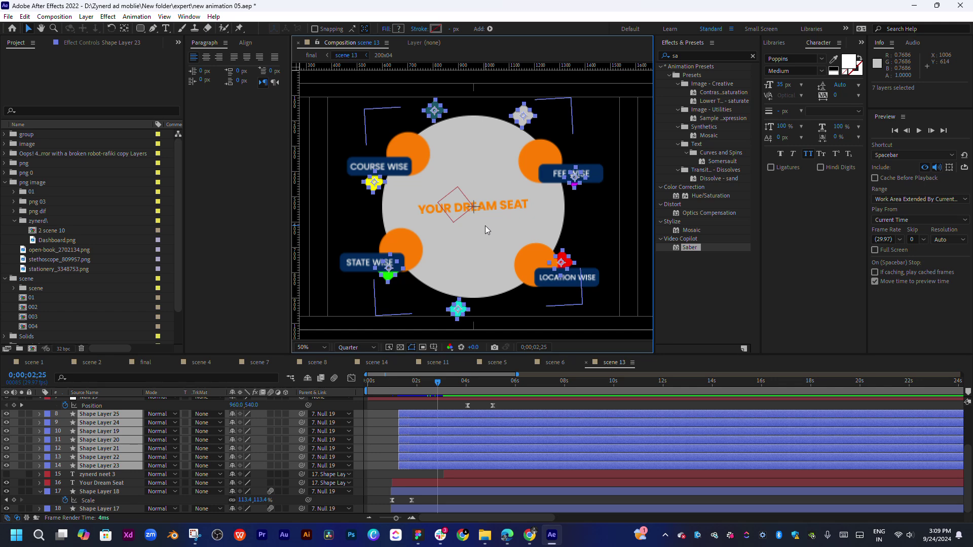
pyautogui.click(614, 266)
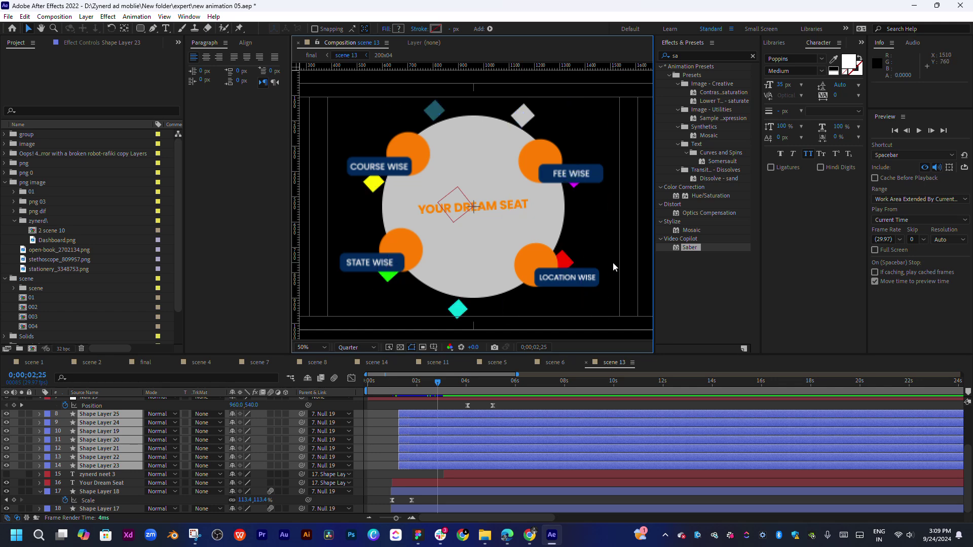
pyautogui.click(342, 349)
pyautogui.click(350, 366)
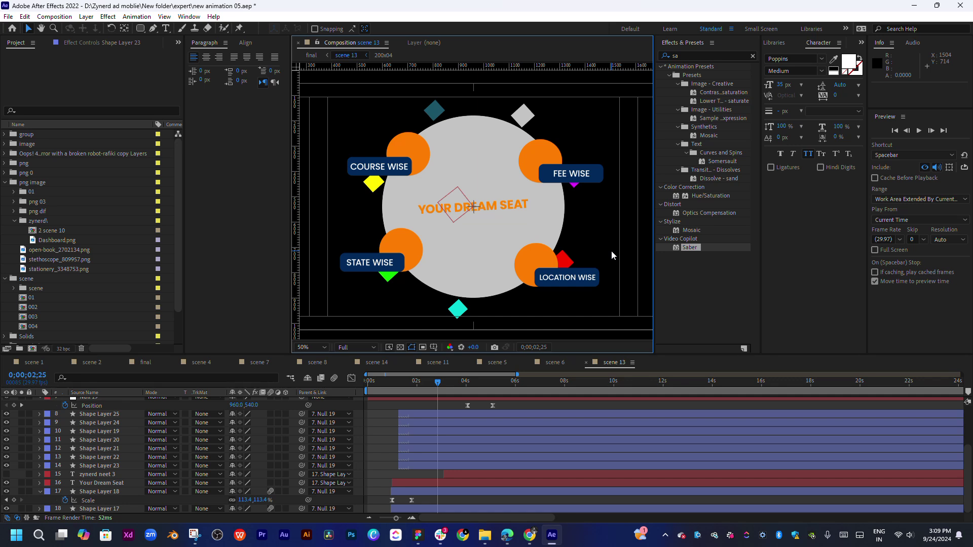
# Recolour the bottom cyan diamond with the navy sampled from the LOCATION WISE label.
pyautogui.click(519, 117)
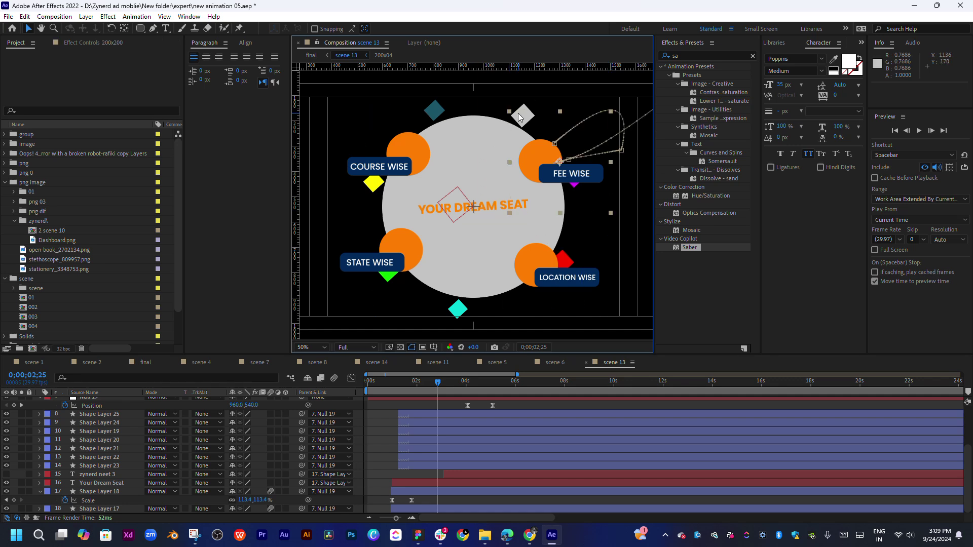
pyautogui.click(439, 116)
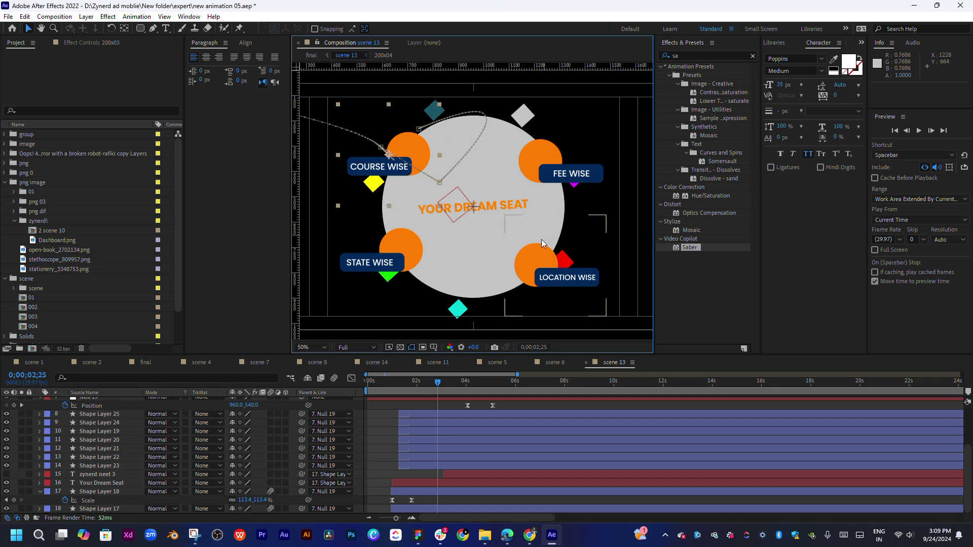
pyautogui.click(460, 310)
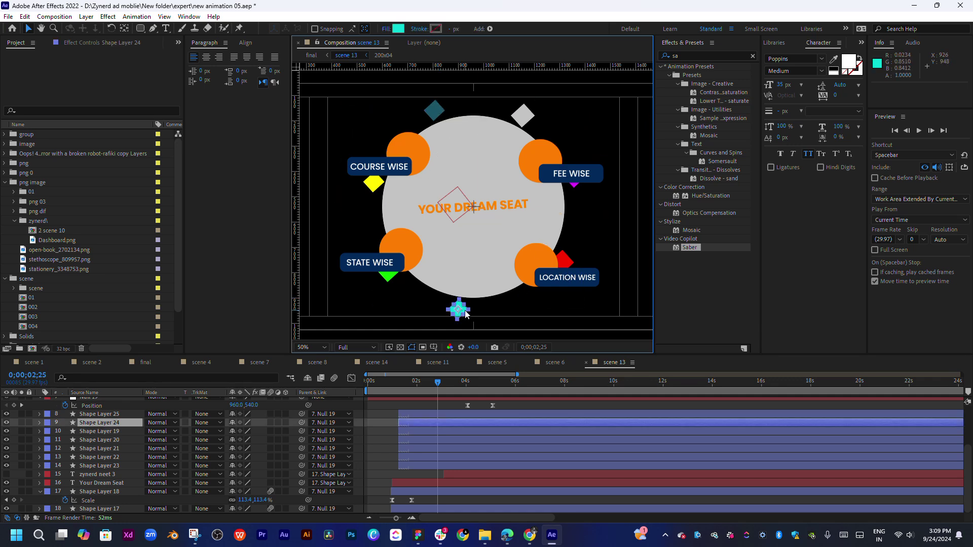
pyautogui.click(399, 29)
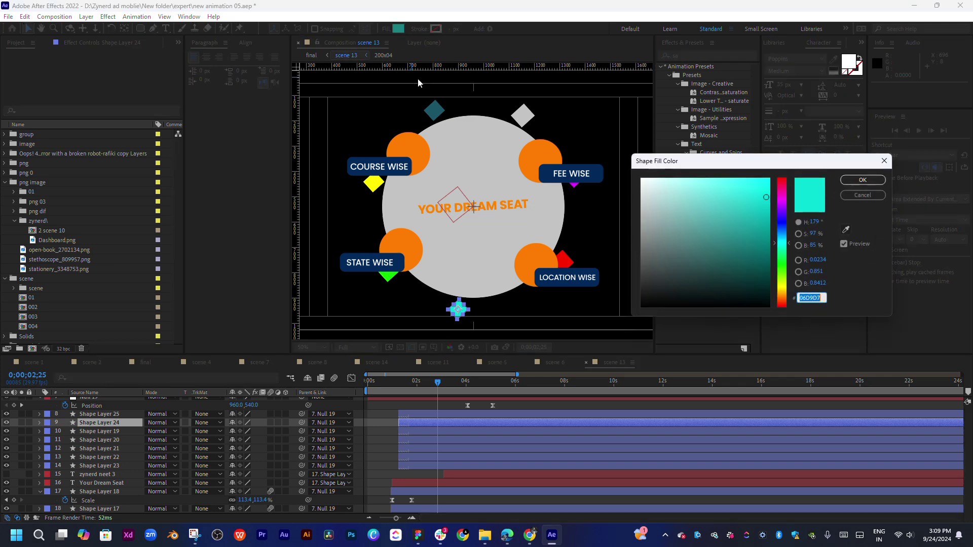
pyautogui.click(845, 230)
pyautogui.click(568, 278)
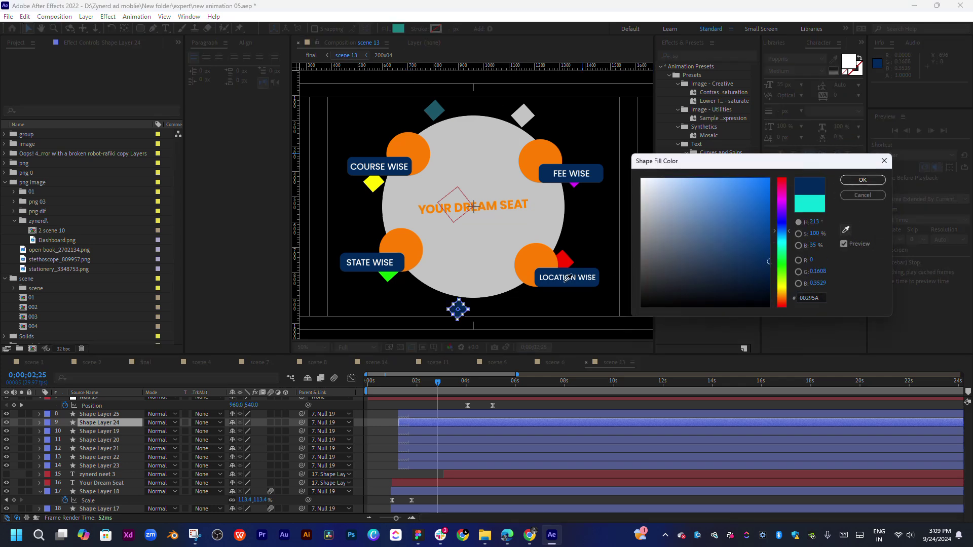
pyautogui.click(862, 180)
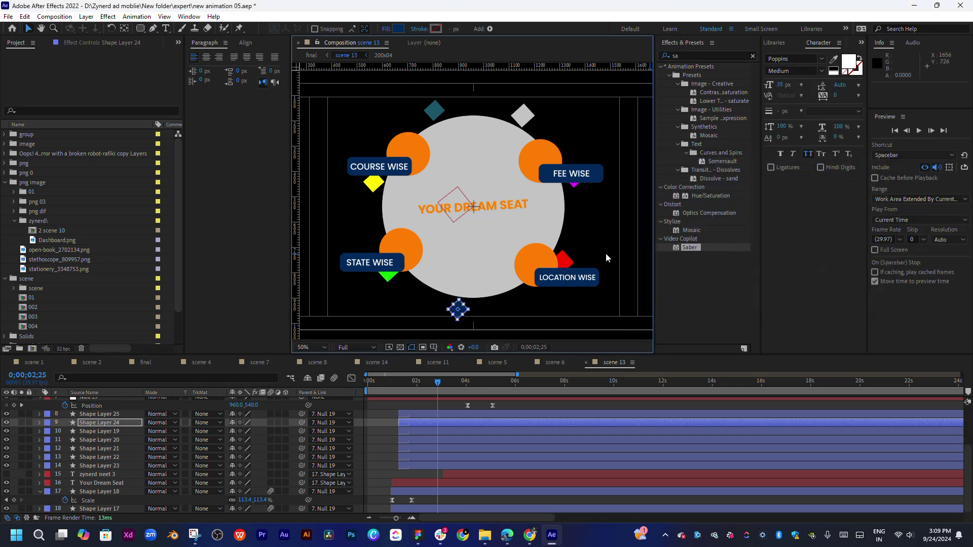
# Give the green diamond below STATE WISE a light grey D8D8D8 fill.
pyautogui.click(464, 431)
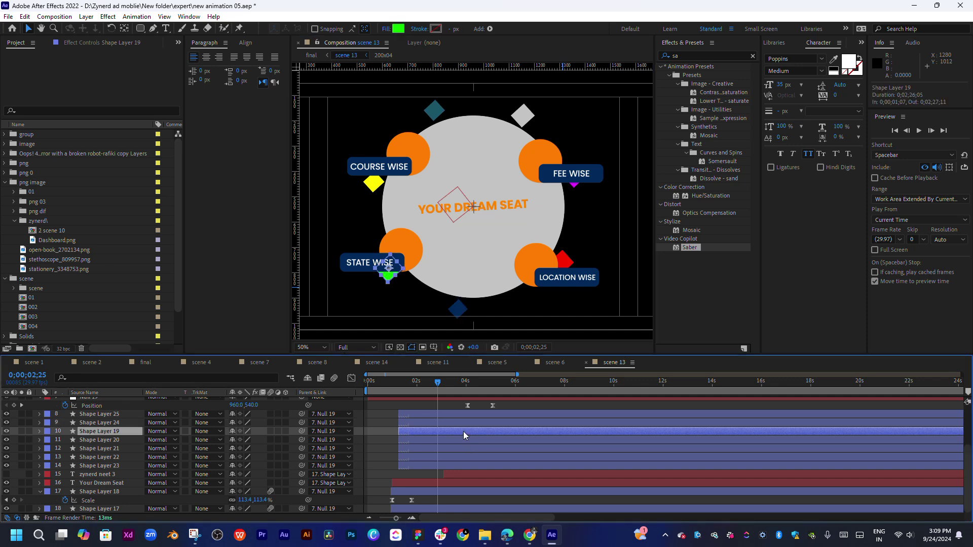
pyautogui.click(398, 29)
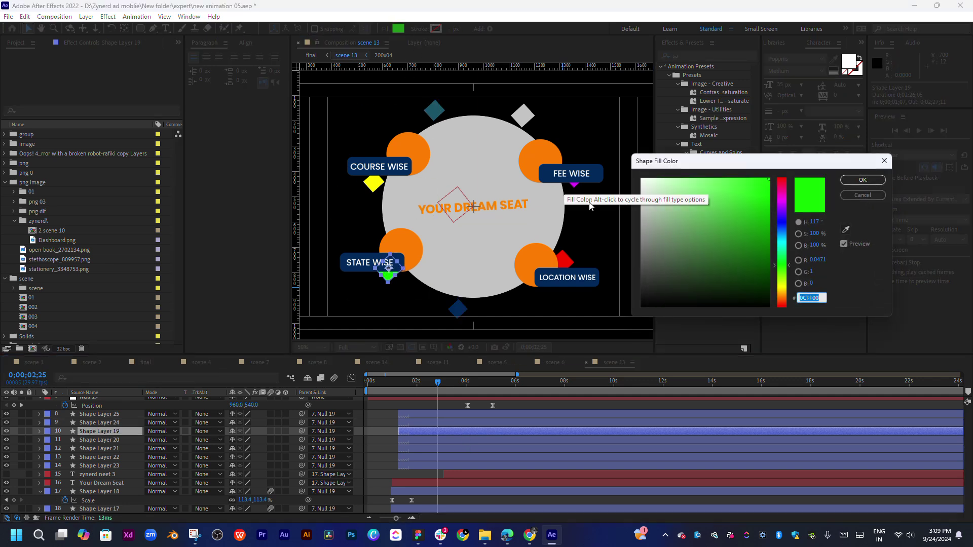
pyautogui.click(846, 230)
pyautogui.click(593, 274)
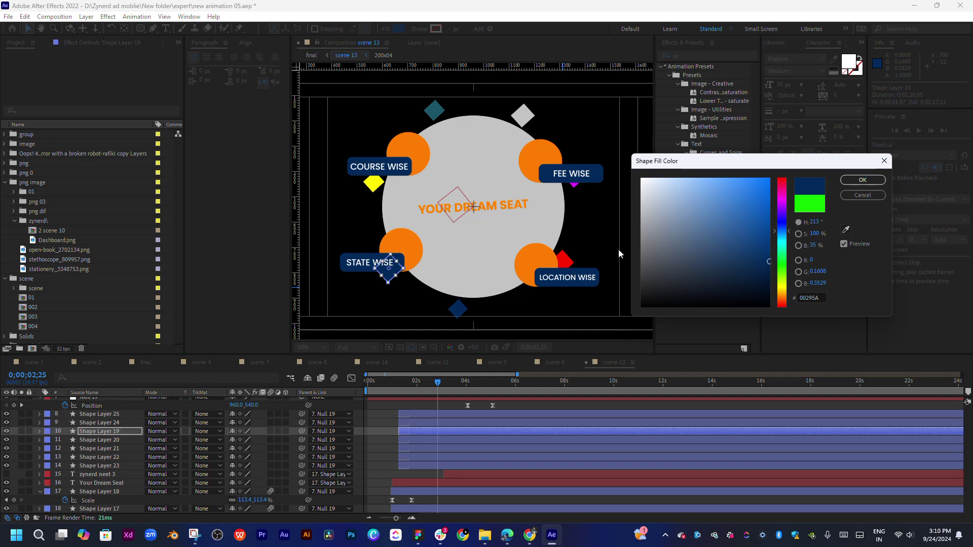
pyautogui.moveTo(724, 237); pyautogui.dragTo(576, 354)
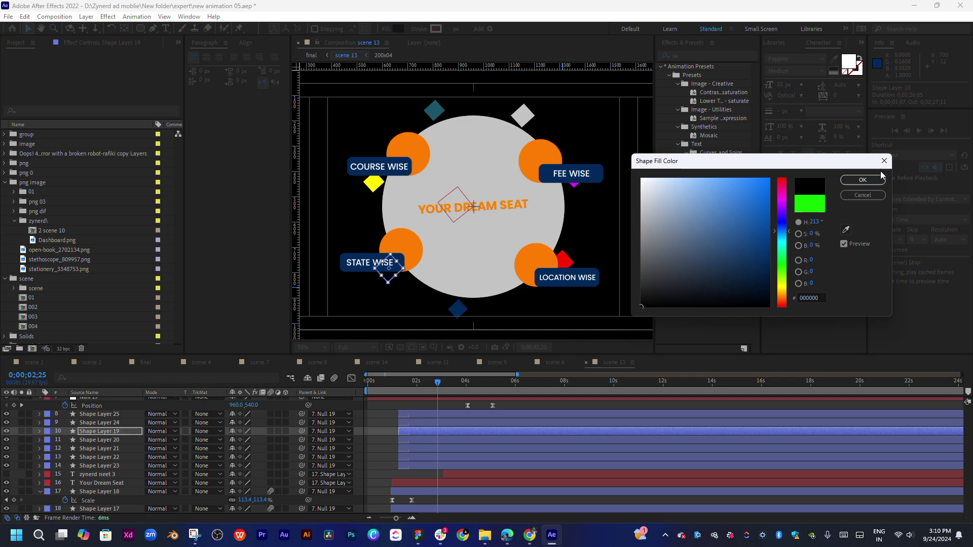
pyautogui.moveTo(676, 187)
pyautogui.mouseDown()
pyautogui.moveTo(640, 175)
pyautogui.moveTo(624, 198)
pyautogui.mouseUp()
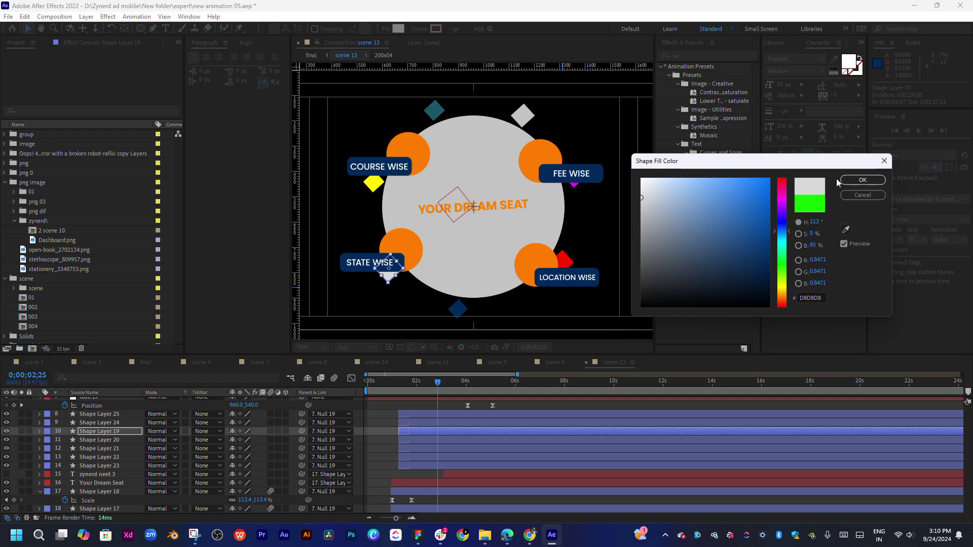
pyautogui.click(859, 180)
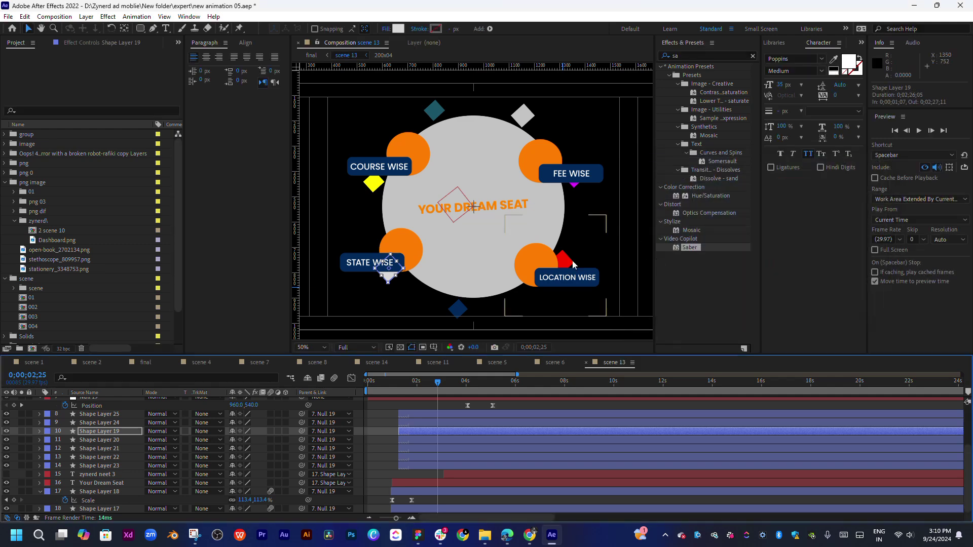
# Recolour the top teal diamond navy 00295A using the eyedropper on a label.
pyautogui.click(578, 189)
pyautogui.click(444, 449)
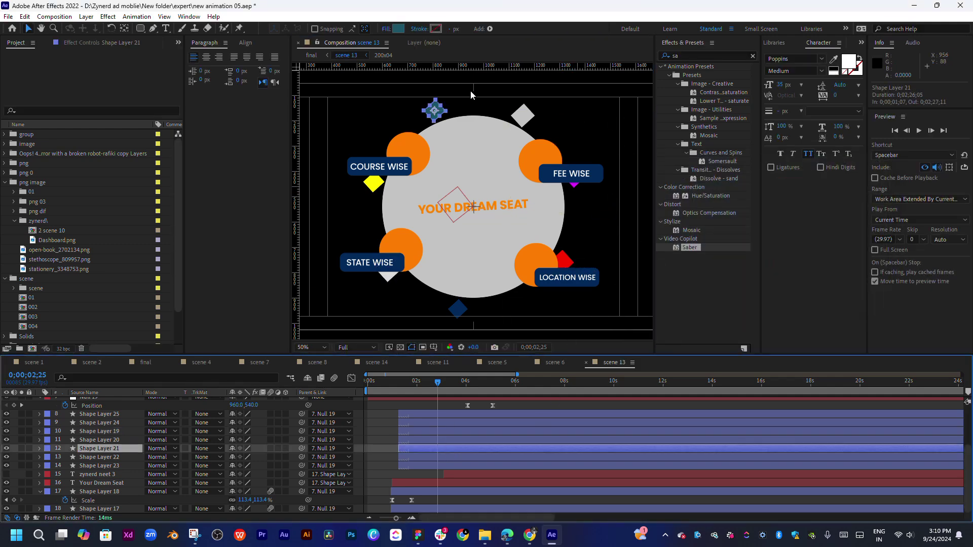
pyautogui.click(398, 29)
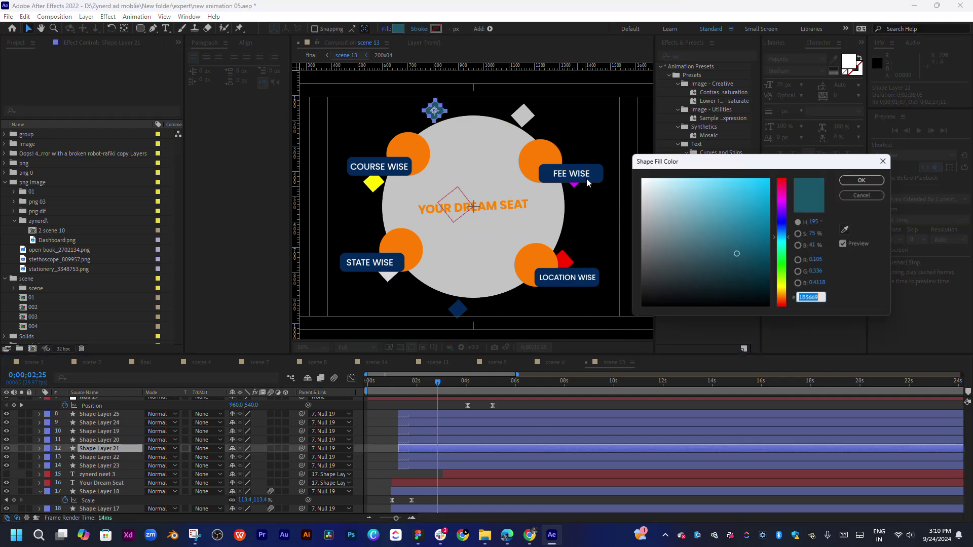
pyautogui.click(846, 230)
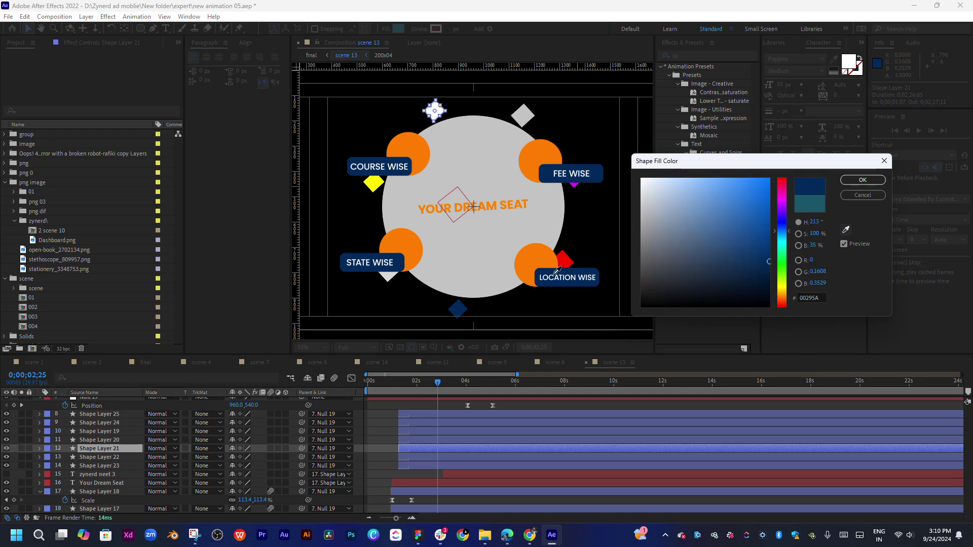
pyautogui.click(553, 268)
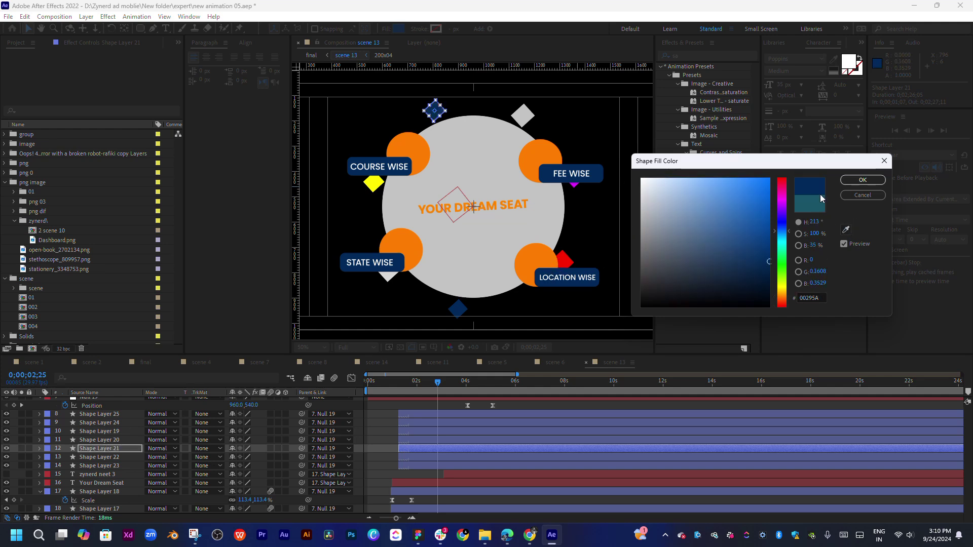
pyautogui.click(863, 180)
pyautogui.click(432, 459)
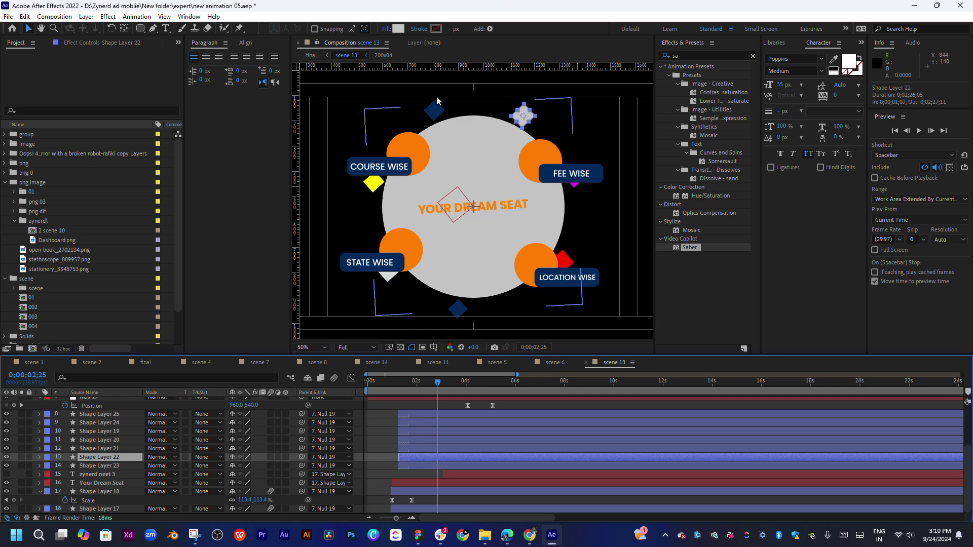
# Give the grey diamond an orange FF7E00 fill sampled from a badge circle.
pyautogui.click(399, 29)
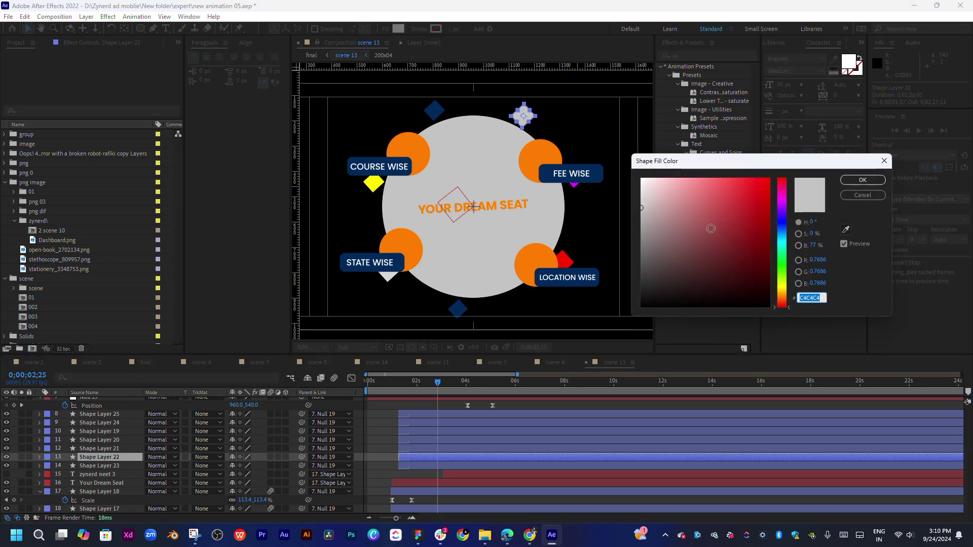
pyautogui.click(846, 231)
pyautogui.click(564, 161)
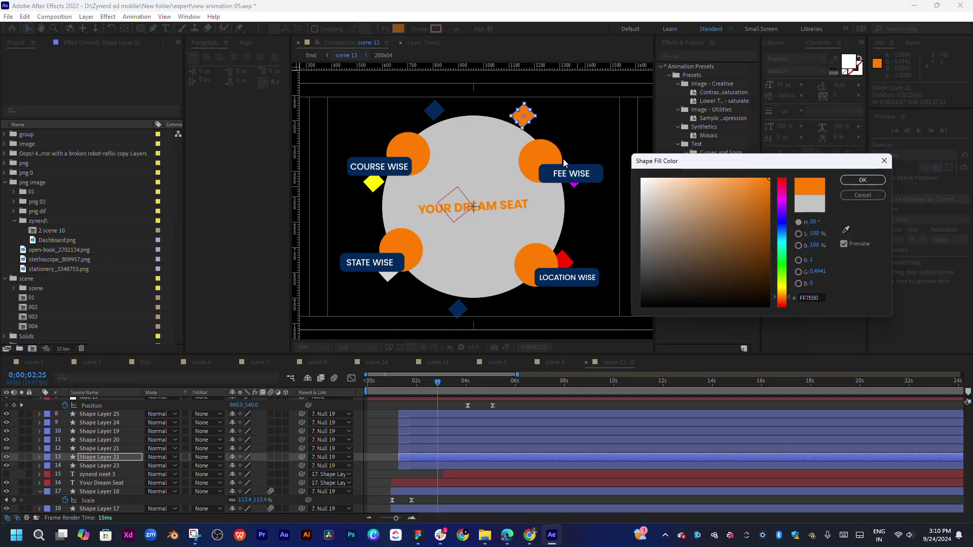
pyautogui.click(862, 180)
# Recolour the magenta diamond beside FEE WISE navy 00295A.
pyautogui.click(493, 467)
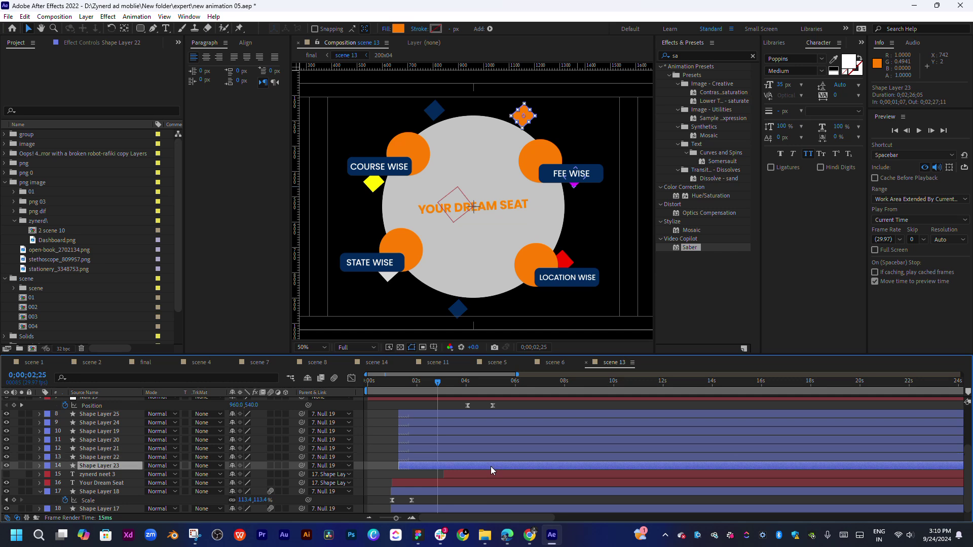
pyautogui.click(398, 30)
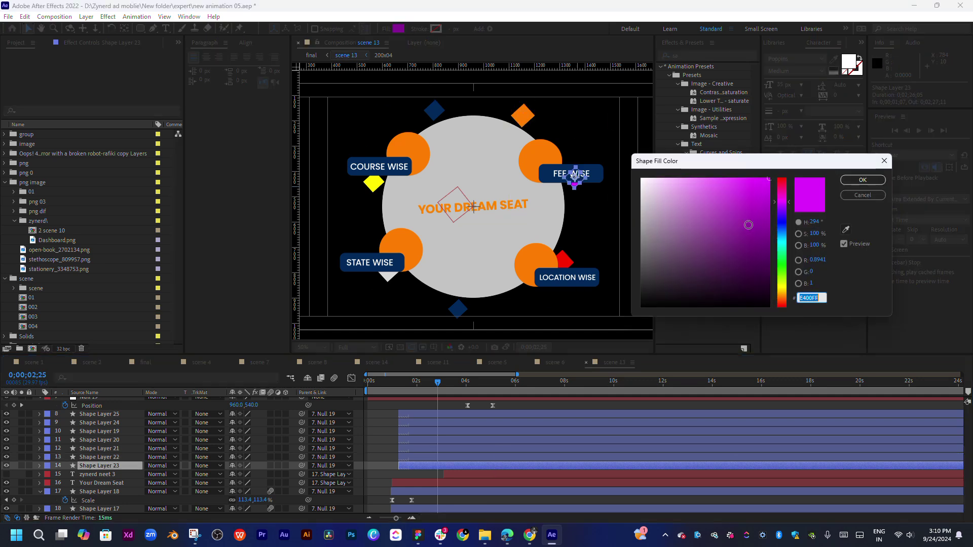
pyautogui.click(845, 231)
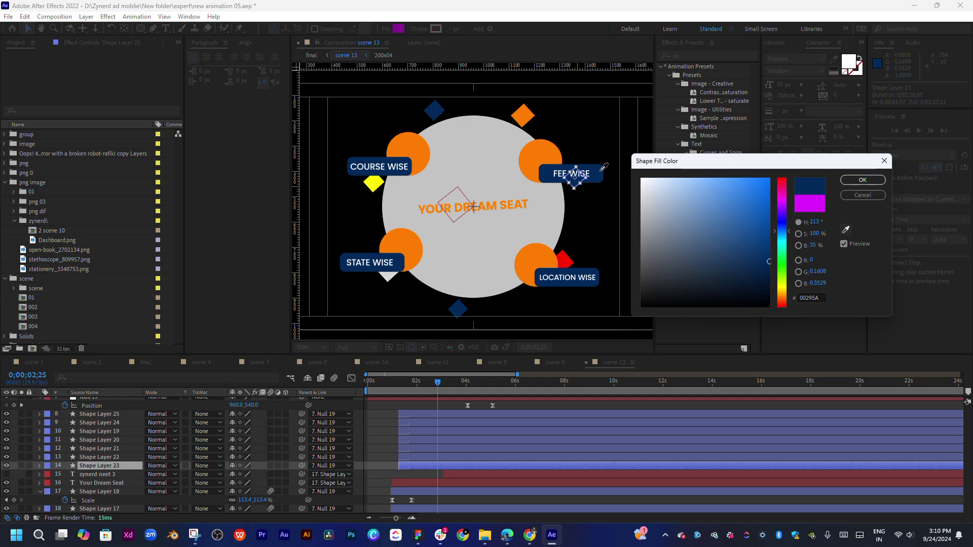
pyautogui.click(603, 168)
pyautogui.click(863, 180)
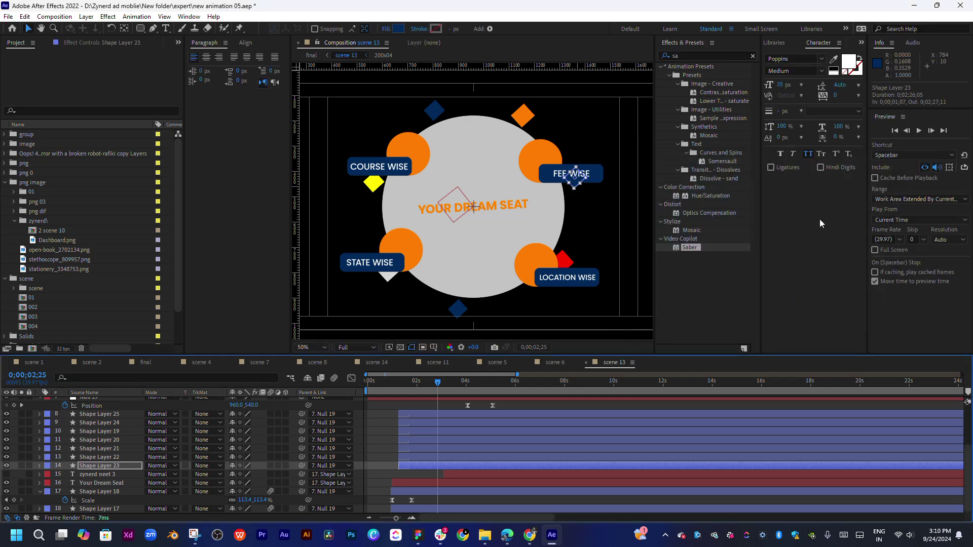
# Recolour the red diamond beside LOCATION WISE navy 00295A.
pyautogui.click(450, 423)
pyautogui.click(447, 415)
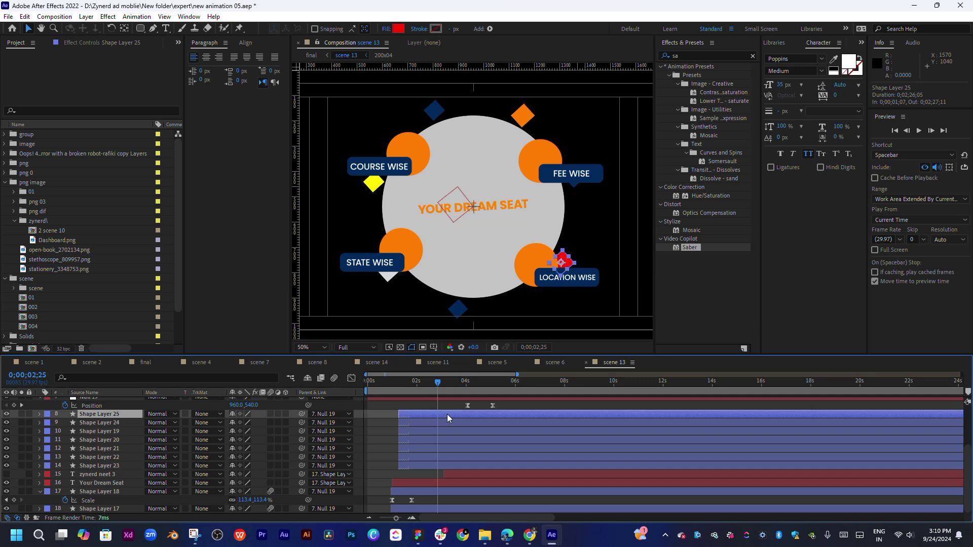
pyautogui.click(399, 28)
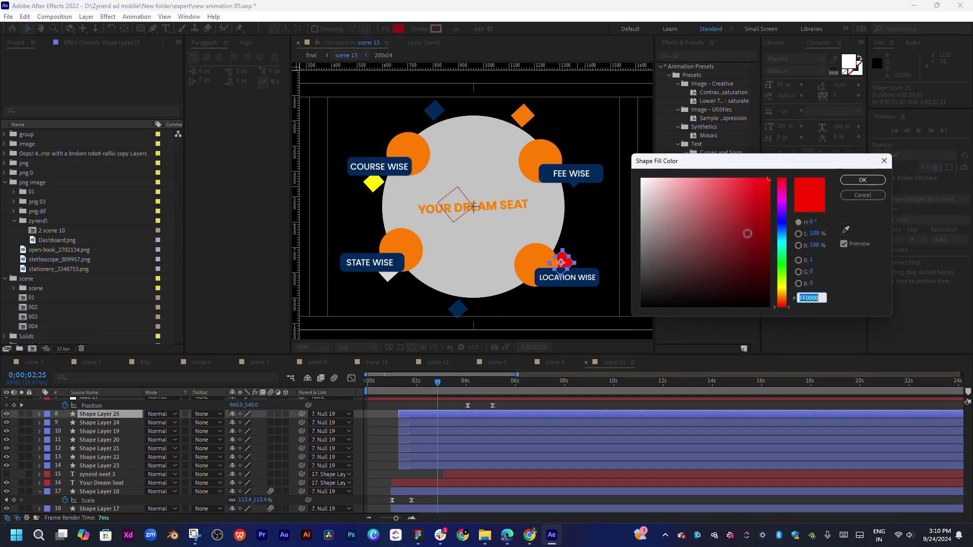
pyautogui.click(845, 229)
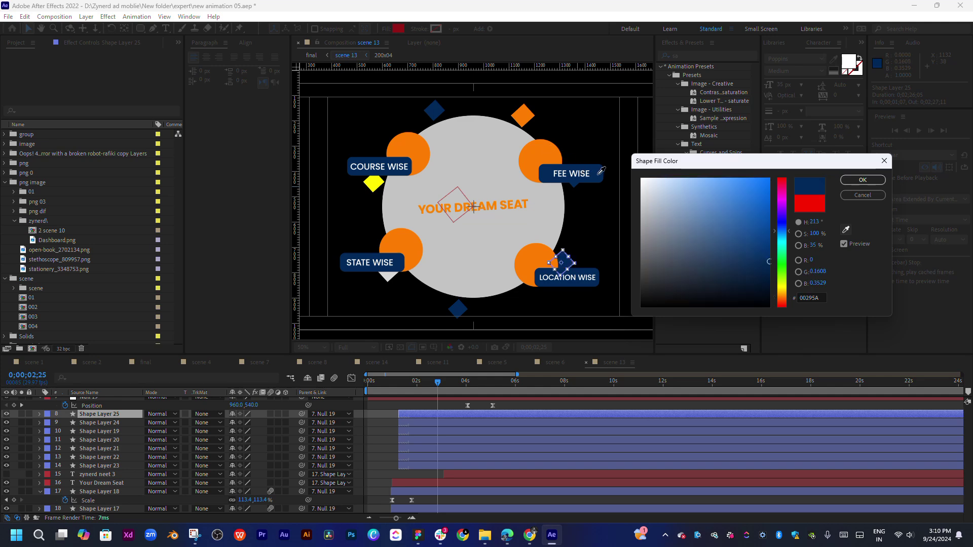
pyautogui.click(601, 171)
pyautogui.click(863, 180)
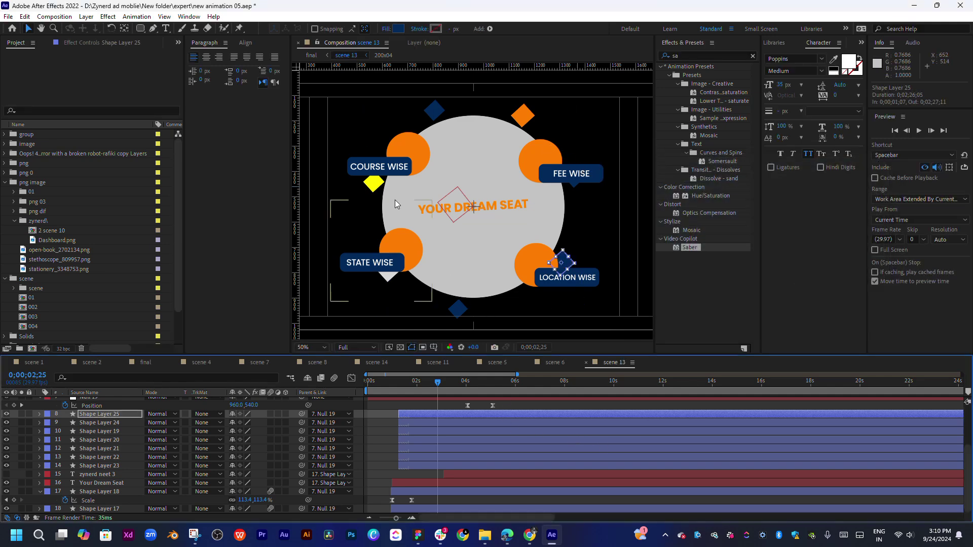
# Give the yellow diamond under COURSE WISE an orange FF7E00 fill.
pyautogui.click(476, 434)
pyautogui.click(464, 427)
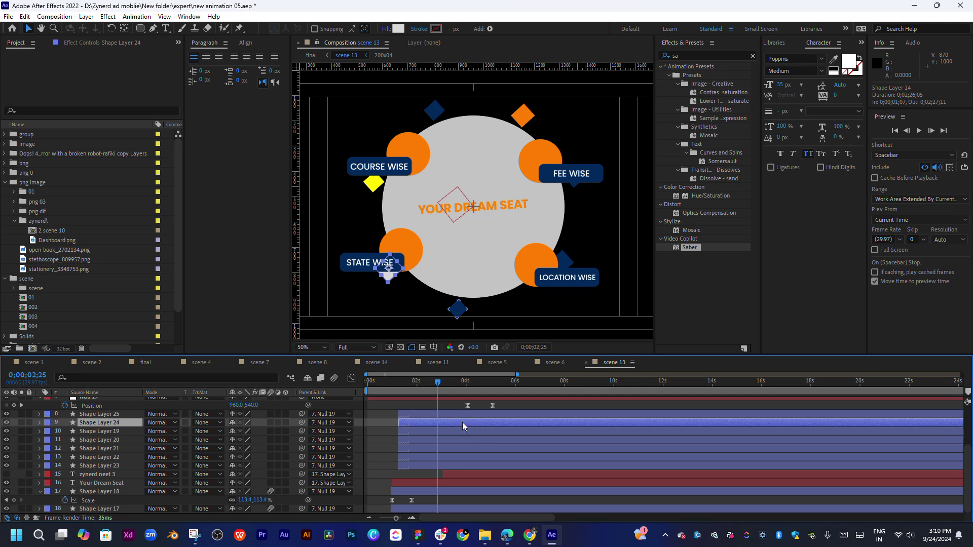
pyautogui.click(463, 434)
pyautogui.click(464, 439)
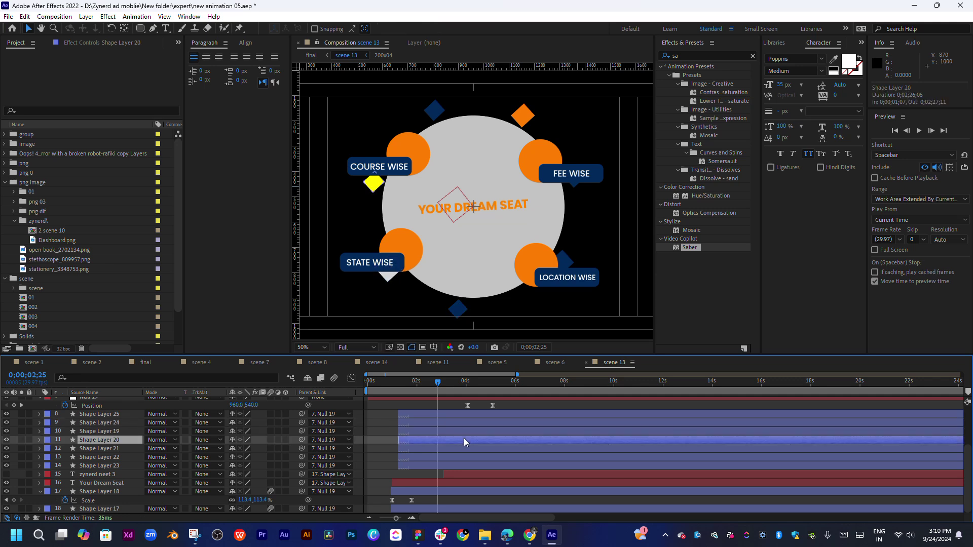
pyautogui.click(398, 29)
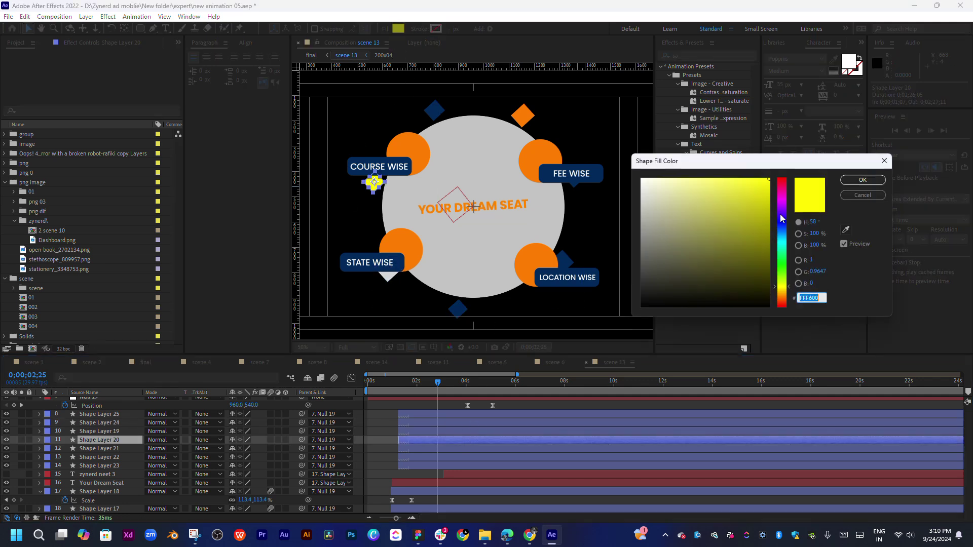
pyautogui.click(846, 230)
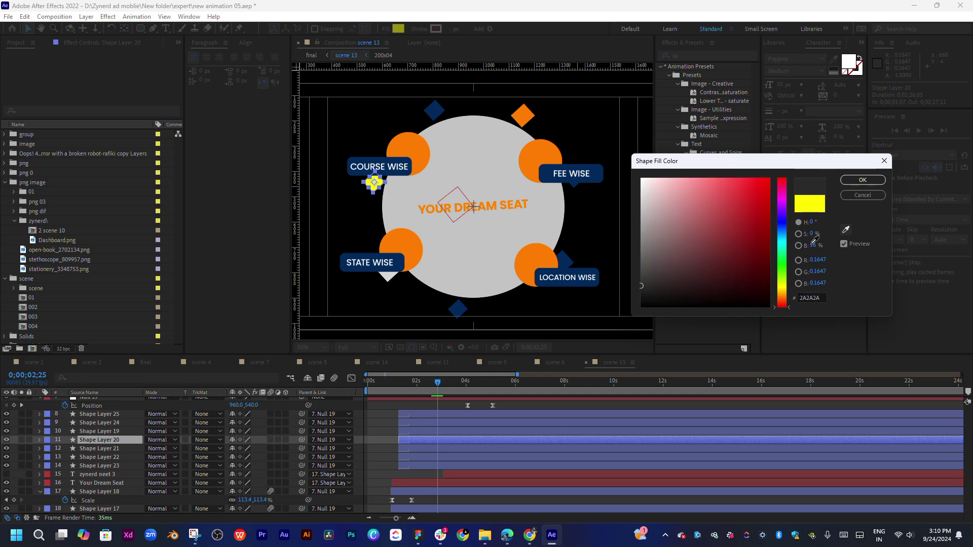
pyautogui.click(535, 255)
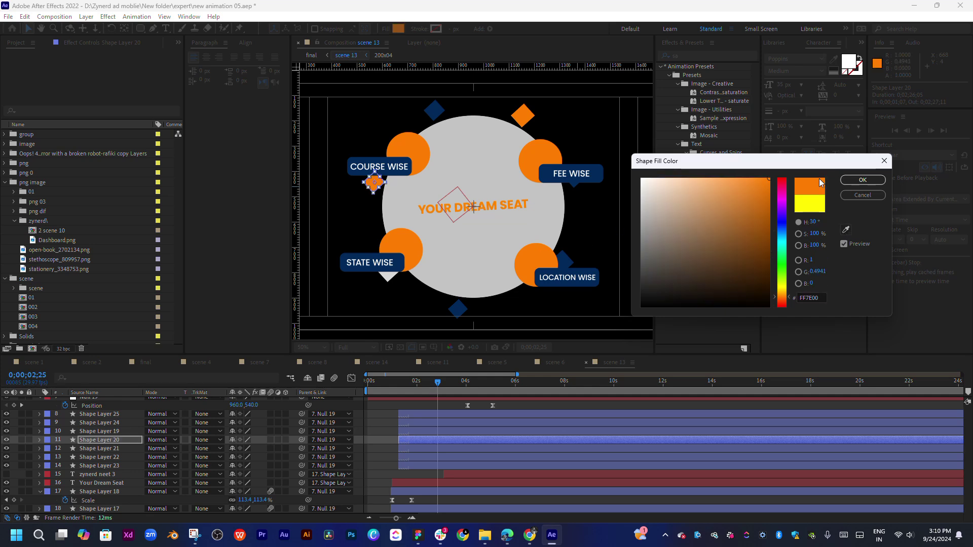
pyautogui.click(857, 180)
pyautogui.moveTo(418, 388)
pyautogui.mouseDown()
pyautogui.moveTo(481, 388)
pyautogui.moveTo(430, 395)
pyautogui.mouseUp()
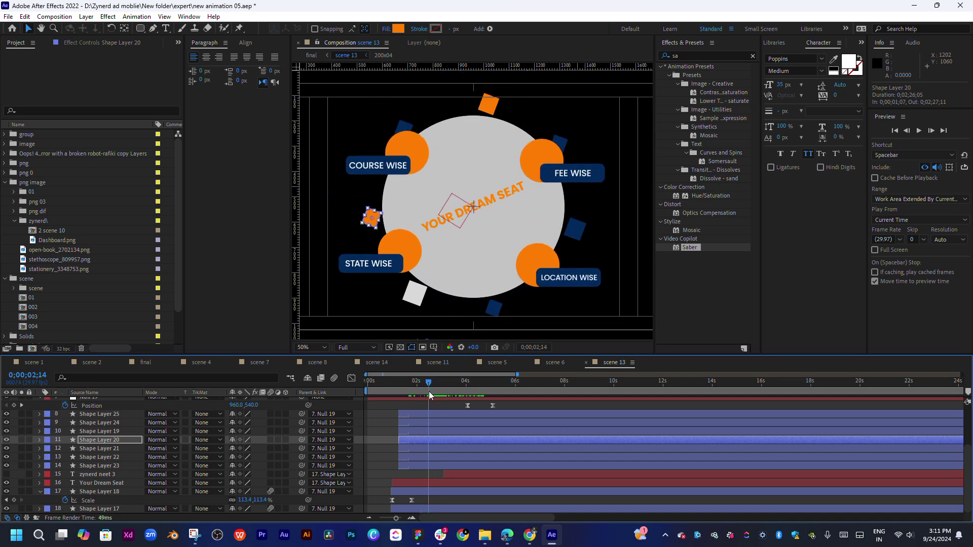
pyautogui.click(576, 234)
# Step through the diamond layers to select the navy diamond beside LOCATION WISE.
pyautogui.click(463, 431)
pyautogui.click(463, 422)
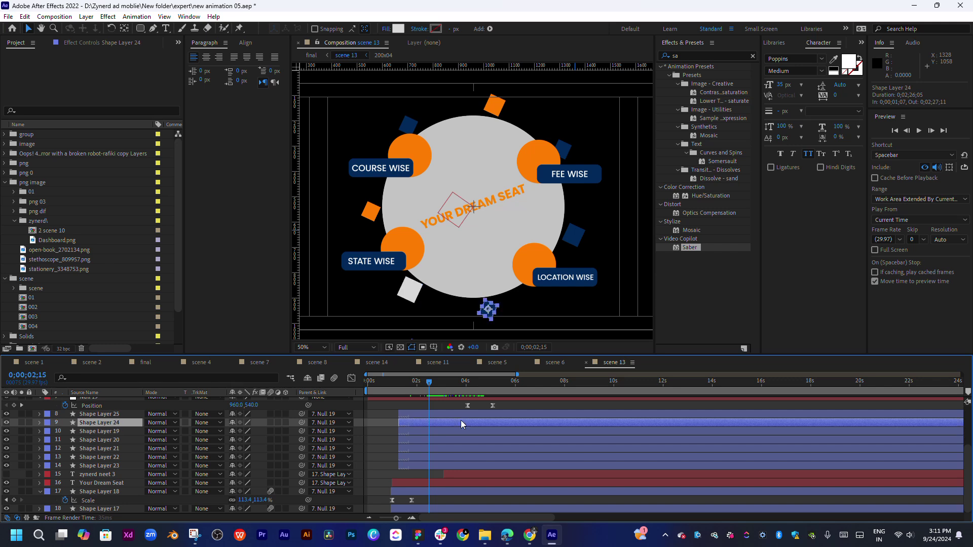
pyautogui.click(454, 440)
pyautogui.click(448, 451)
pyautogui.click(446, 457)
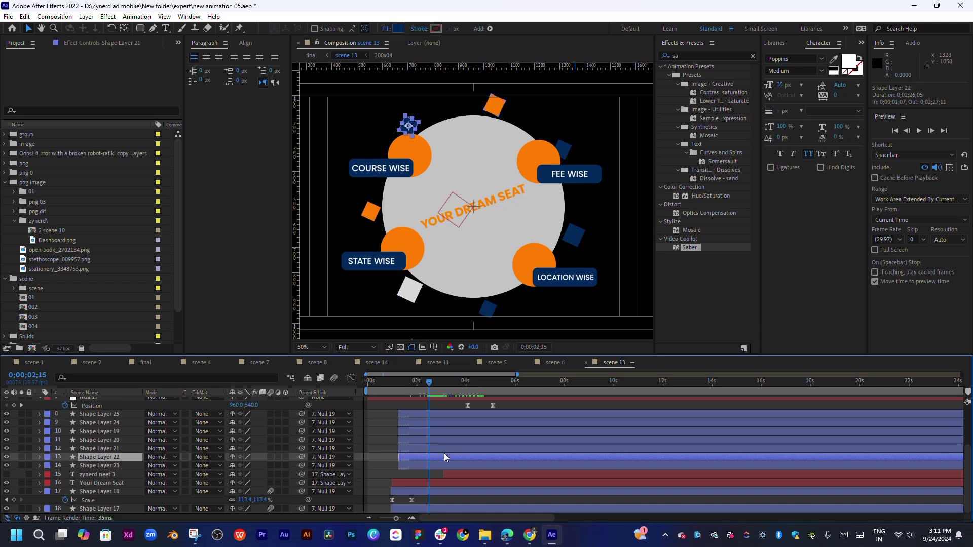
pyautogui.click(442, 466)
pyautogui.click(457, 435)
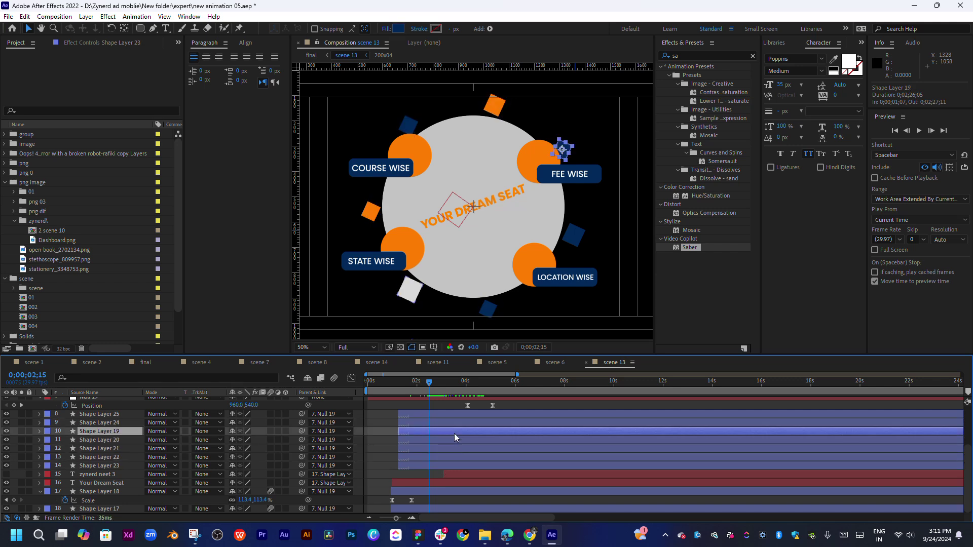
pyautogui.click(454, 417)
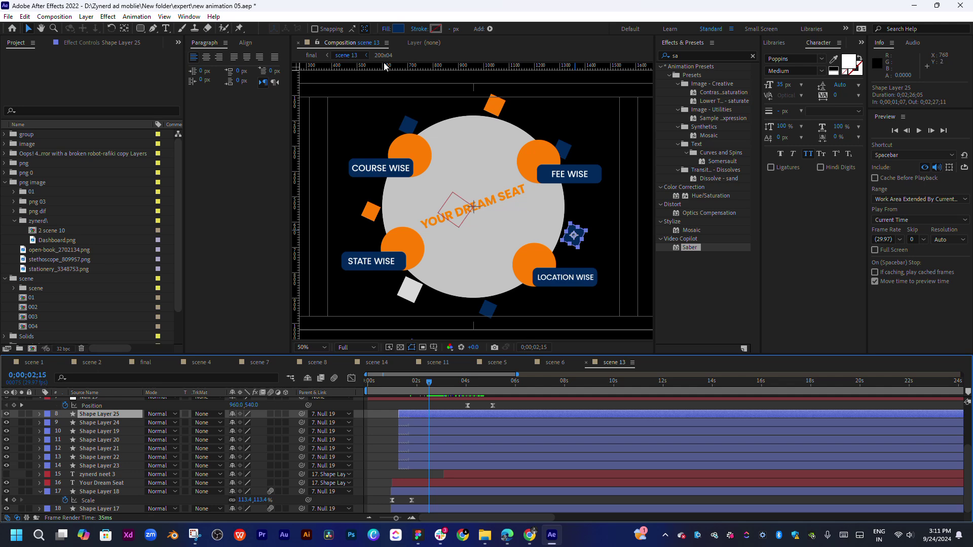
# Give that diamond an orange FF7E00 fill sampled from a badge circle, then deselect.
pyautogui.click(397, 29)
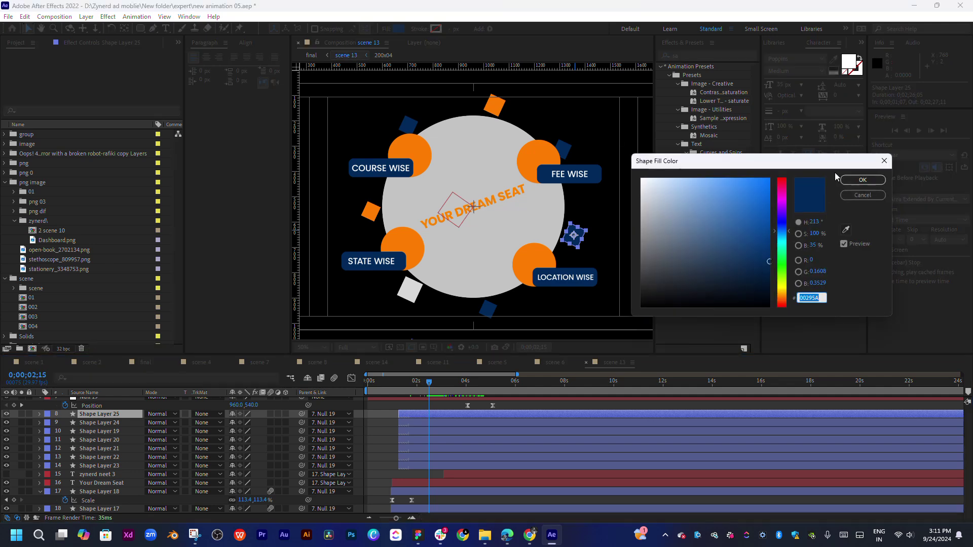
pyautogui.click(843, 232)
pyautogui.click(529, 259)
pyautogui.click(863, 180)
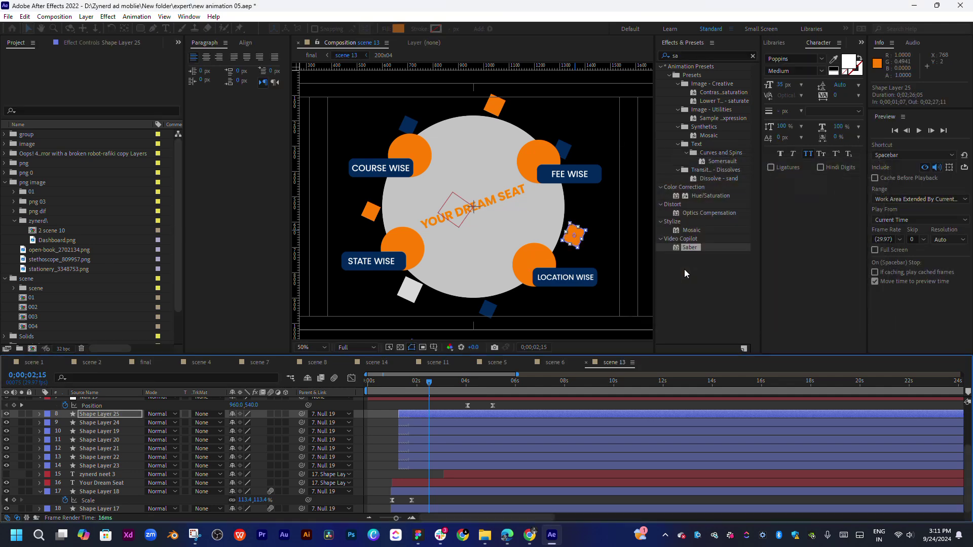
pyautogui.click(588, 312)
pyautogui.moveTo(432, 388)
pyautogui.mouseDown()
pyautogui.moveTo(400, 388)
pyautogui.moveTo(416, 381)
pyautogui.mouseUp()
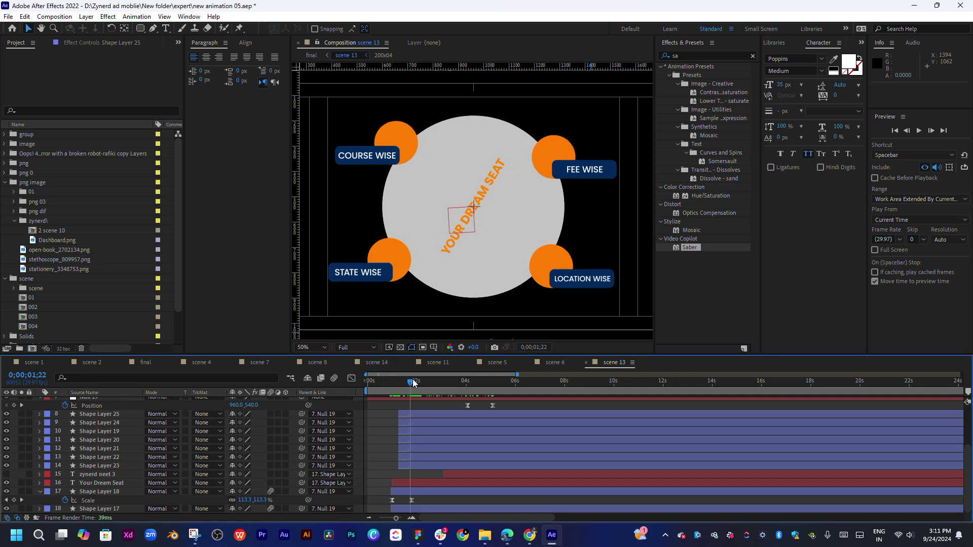
# Select the seven diamond layers and reveal their Scale and Rotation keyframes to check timing.
pyautogui.click(424, 414)
pyautogui.keyDown('shift'); pyautogui.click(425, 467); pyautogui.keyUp('shift')
pyautogui.press('u')
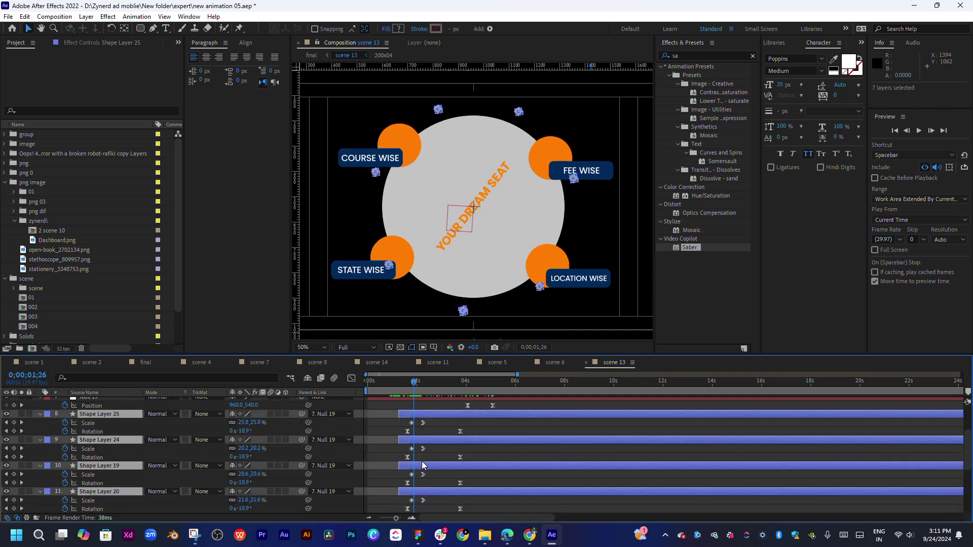
pyautogui.scroll(-5, 452, 440)
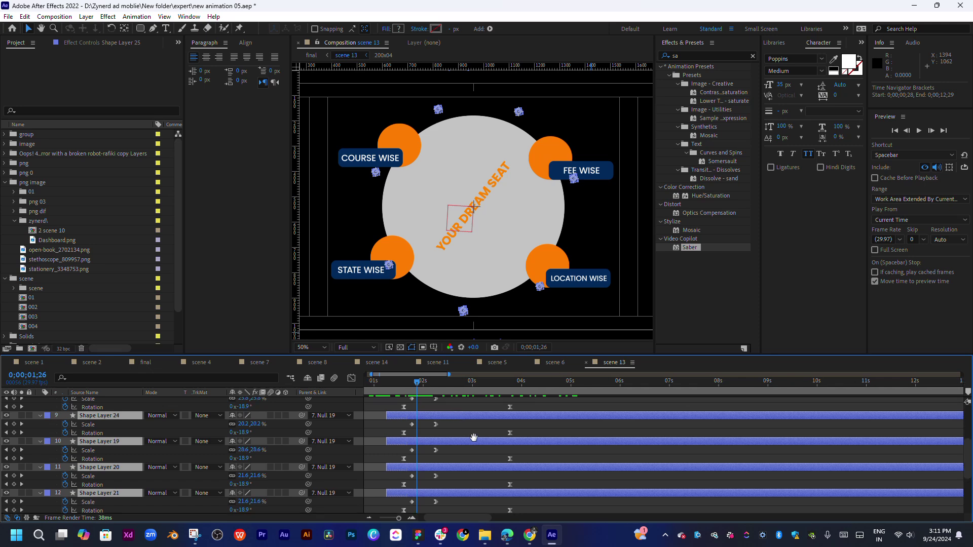
pyautogui.keyDown('alt'); pyautogui.scroll(3, 507, 446); pyautogui.keyUp('alt')
pyautogui.scroll(-1, 536, 448)
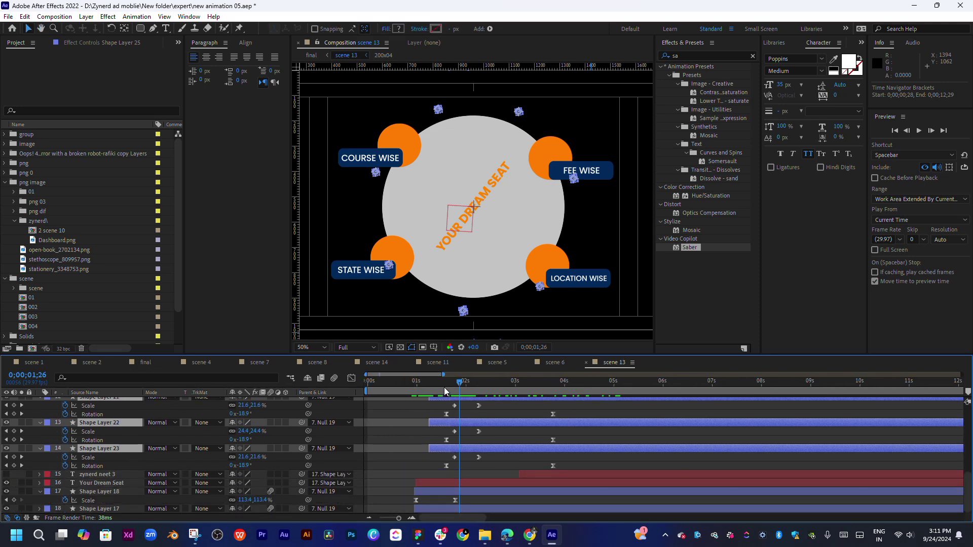
pyautogui.click(444, 388)
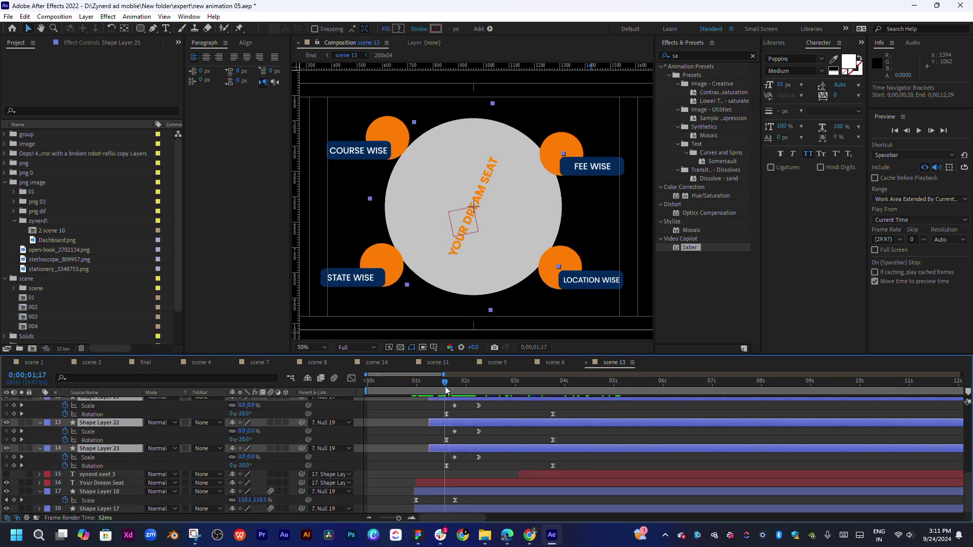
pyautogui.keyDown('alt'); pyautogui.scroll(5, 445, 386); pyautogui.keyUp('alt')
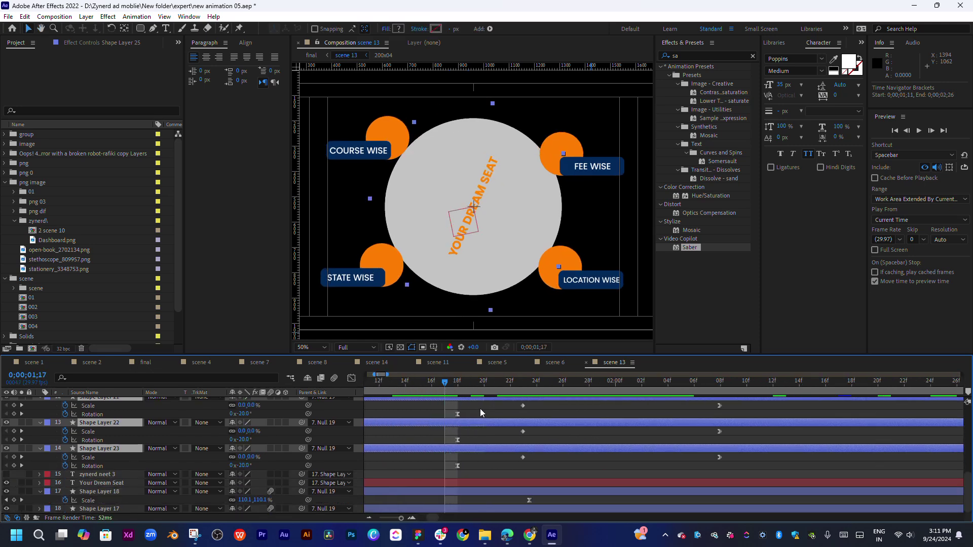
pyautogui.click(460, 387)
pyautogui.click(515, 382)
# Enlarge the timeline panel and drag the selected diamond layers earlier in time.
pyautogui.scroll(1, 544, 470)
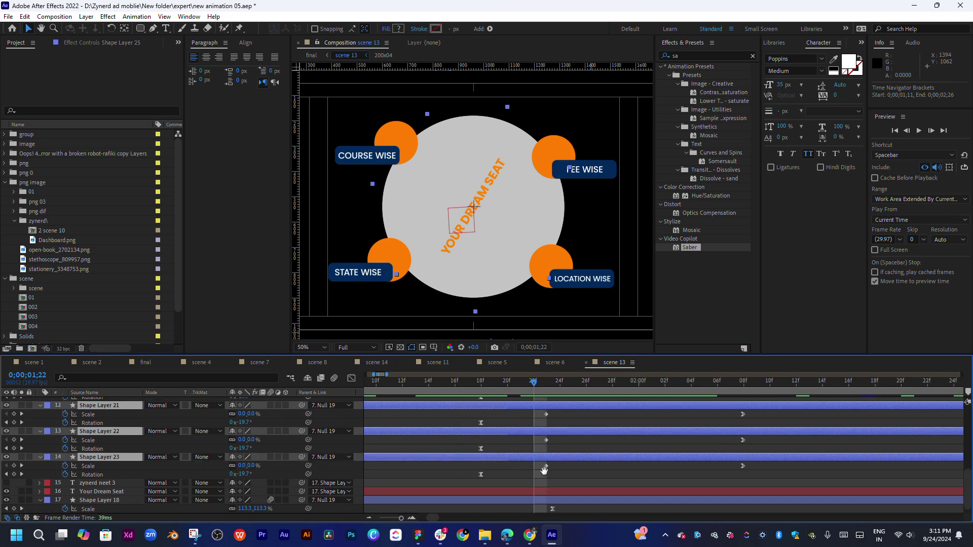
pyautogui.keyDown('alt'); pyautogui.scroll(-4, 543, 471); pyautogui.keyUp('alt')
pyautogui.scroll(5, 576, 462)
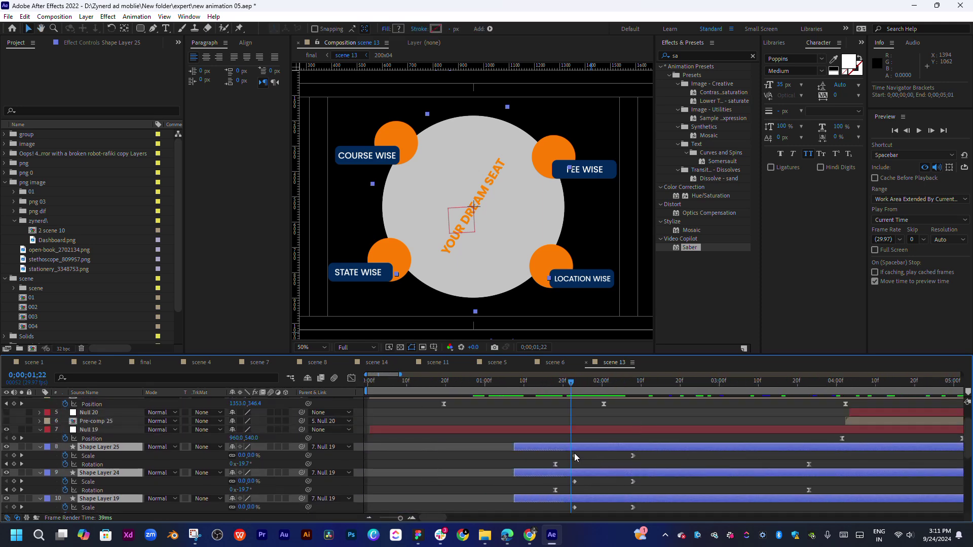
pyautogui.scroll(-5, 574, 453)
pyautogui.moveTo(611, 354); pyautogui.dragTo(611, 290)
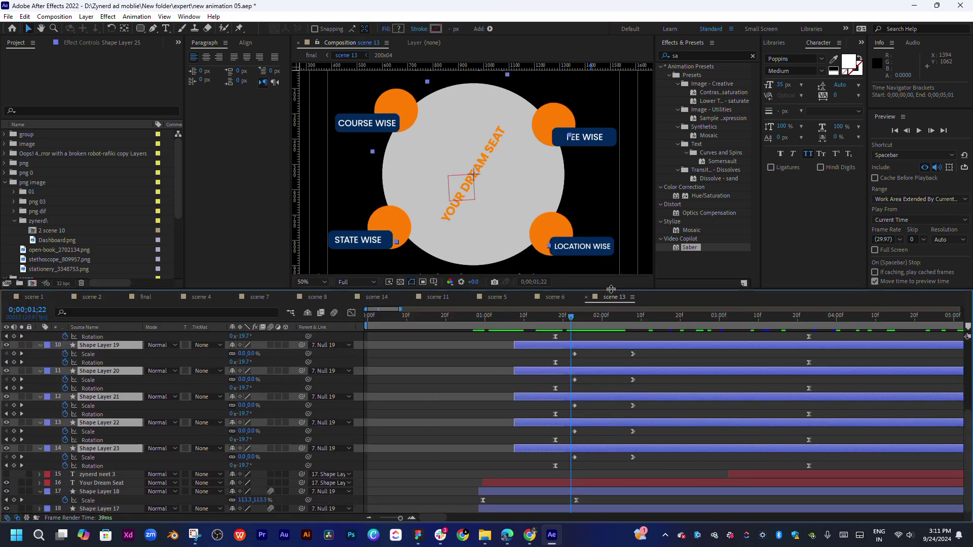
pyautogui.scroll(-5, 593, 390)
pyautogui.scroll(7, 613, 343)
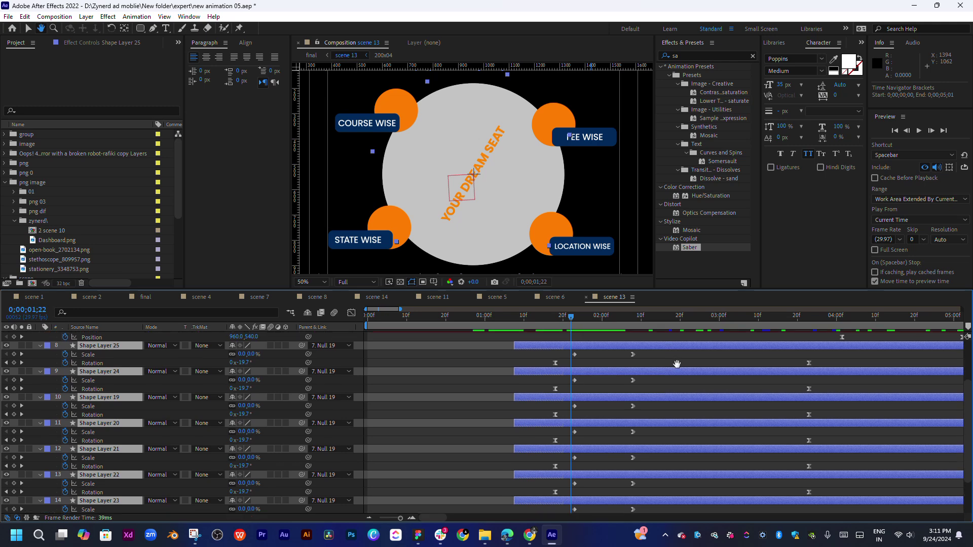
pyautogui.moveTo(619, 344); pyautogui.dragTo(591, 343)
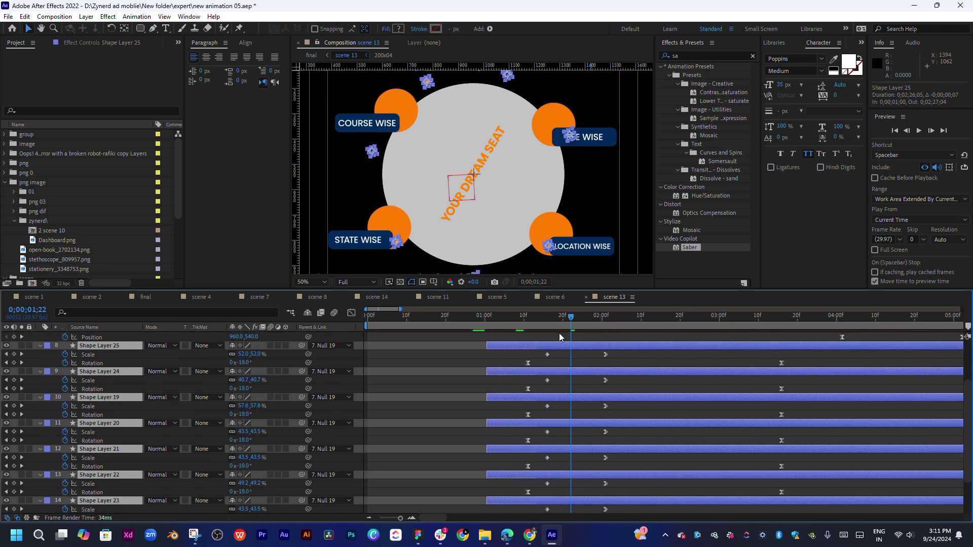
# Make the selected shapes start at 0;00;00;20 and scrub through their pop-in.
pyautogui.click(484, 317)
pyautogui.moveTo(507, 341); pyautogui.dragTo(473, 348)
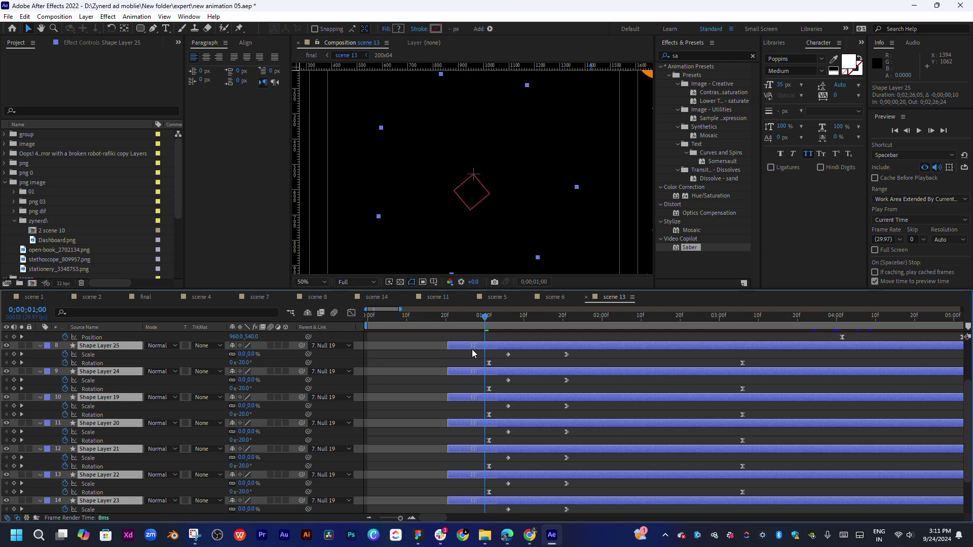
pyautogui.moveTo(485, 317)
pyautogui.mouseDown()
pyautogui.moveTo(543, 317)
pyautogui.moveTo(504, 334)
pyautogui.moveTo(536, 345)
pyautogui.mouseUp()
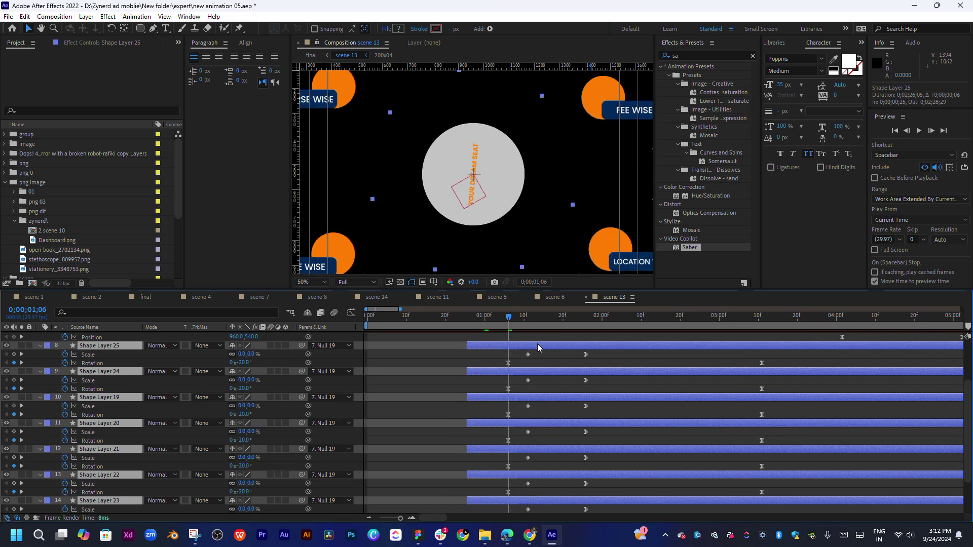
pyautogui.press('=')
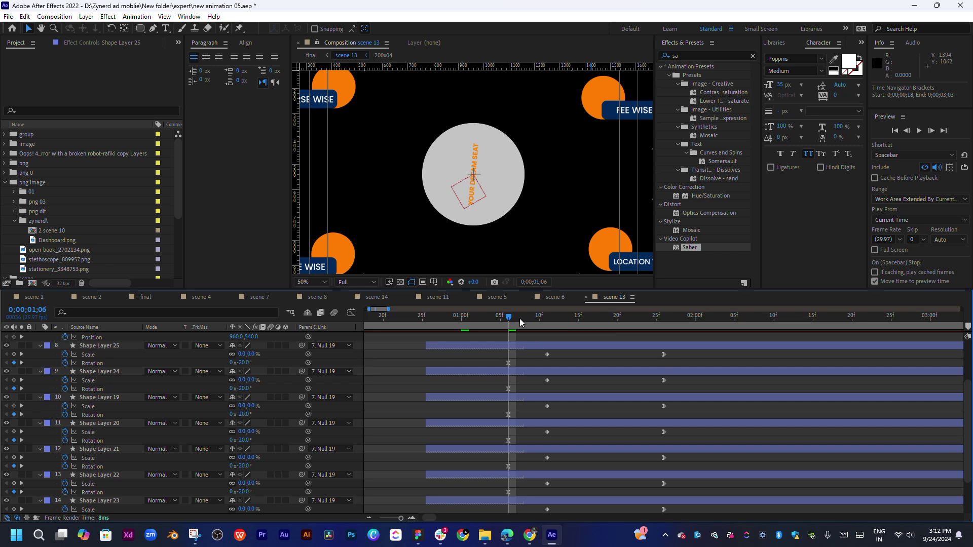
pyautogui.moveTo(519, 318); pyautogui.dragTo(577, 320)
pyautogui.press('-')
pyautogui.scroll(-2, 580, 362)
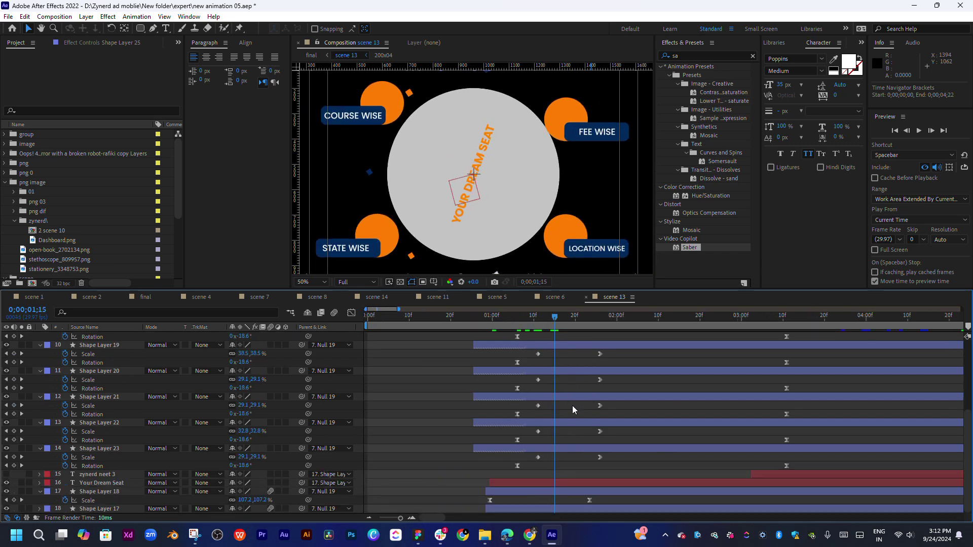
# Delay Shape Layer 22 slightly and Shape Layer 21 by about 8 frames.
pyautogui.moveTo(570, 423); pyautogui.dragTo(579, 422)
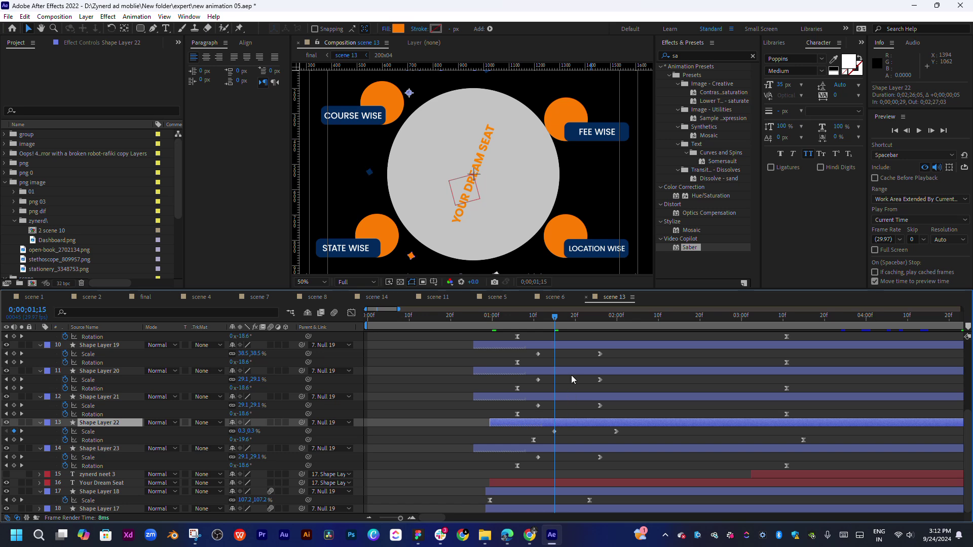
pyautogui.click(575, 317)
pyautogui.scroll(2, 576, 318)
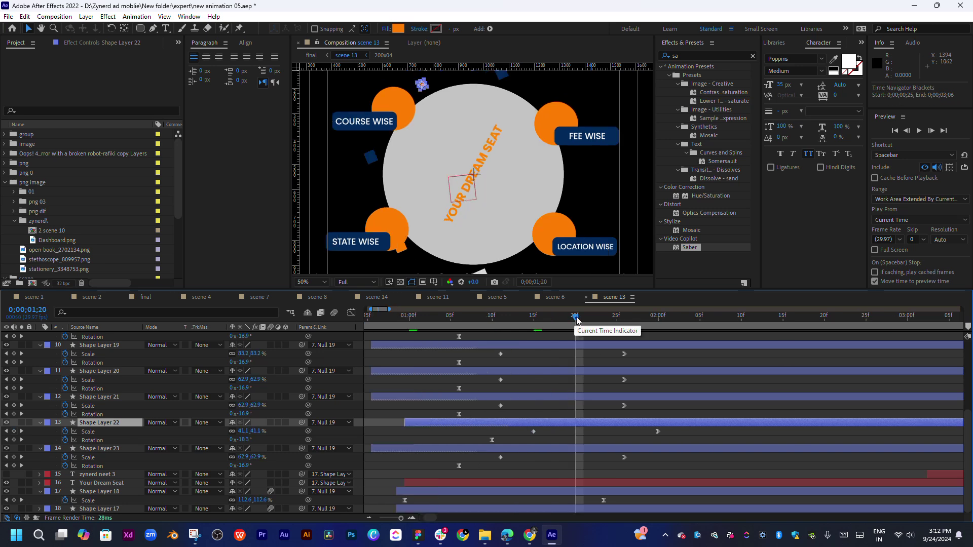
pyautogui.click(492, 319)
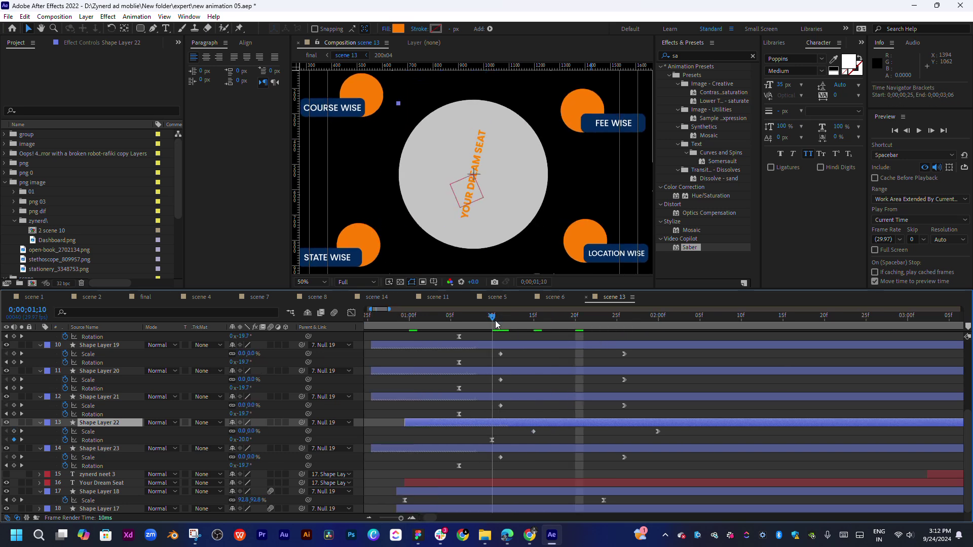
pyautogui.click(534, 321)
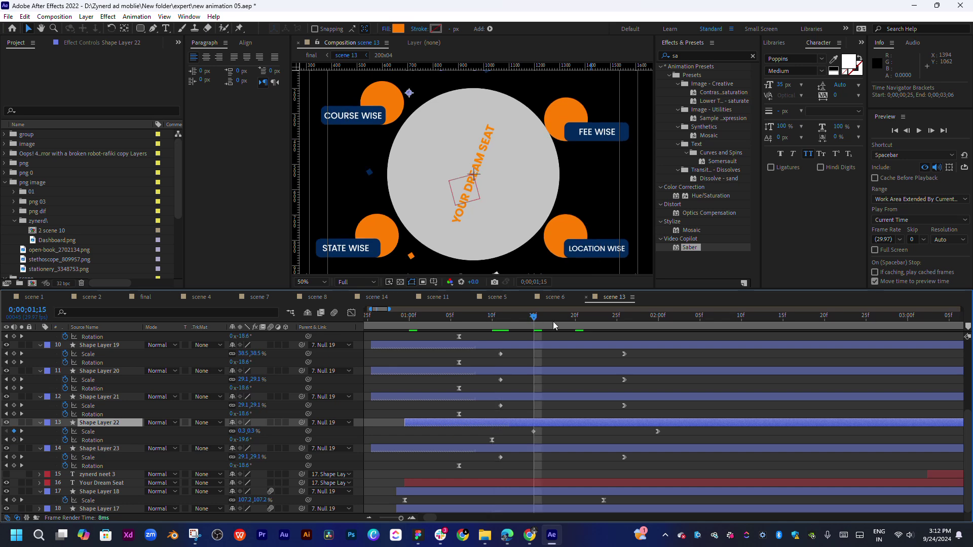
pyautogui.click(616, 322)
pyautogui.moveTo(556, 397); pyautogui.dragTo(659, 397)
# Move Shape Layer 20 to start near 0;00;02;05 and Shape Layer 19 near 0;00;02;15.
pyautogui.scroll(3, 658, 426)
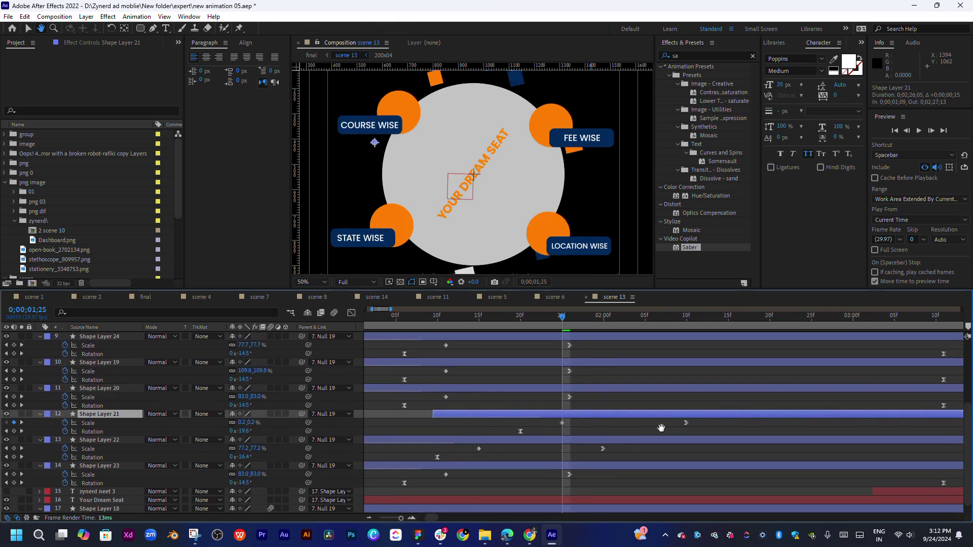
pyautogui.hscroll(2, 659, 431)
pyautogui.click(643, 320)
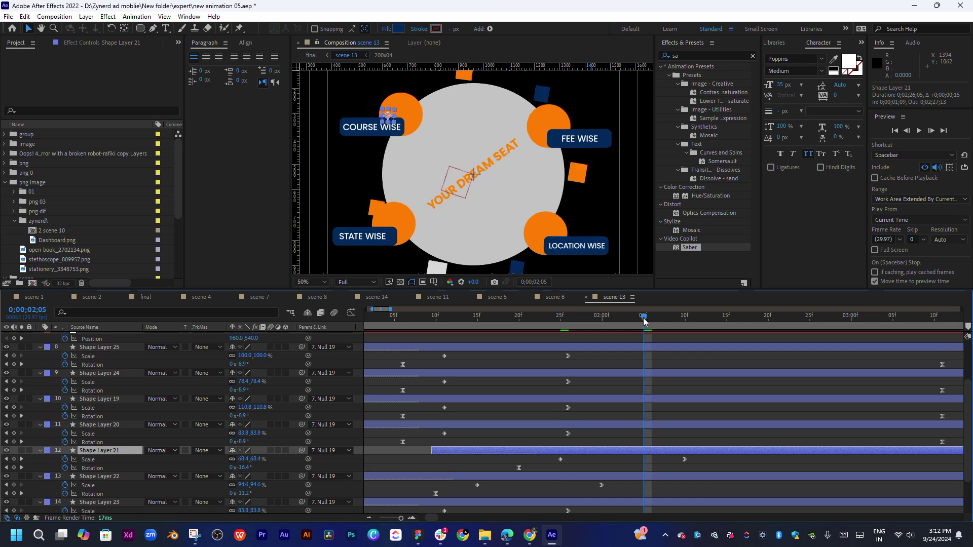
pyautogui.moveTo(533, 425); pyautogui.dragTo(692, 425)
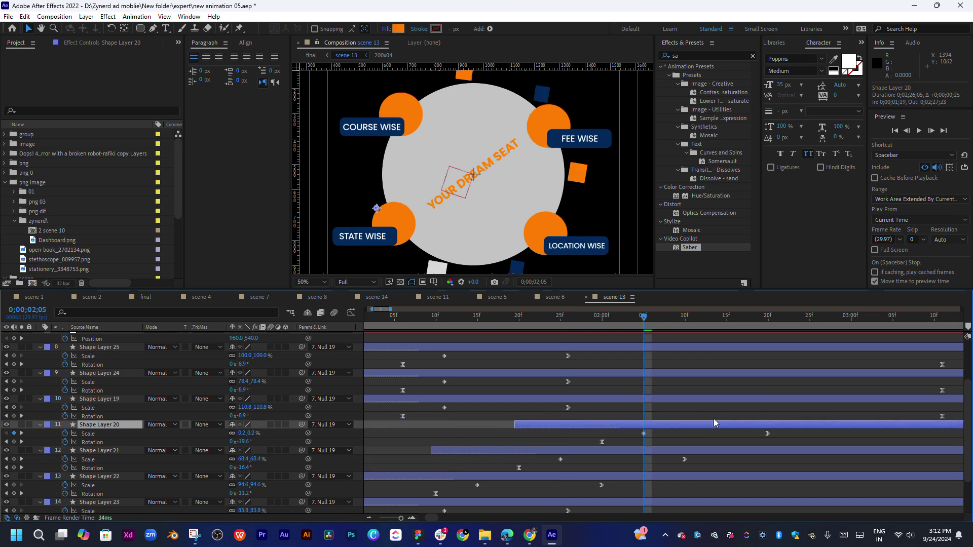
pyautogui.click(727, 319)
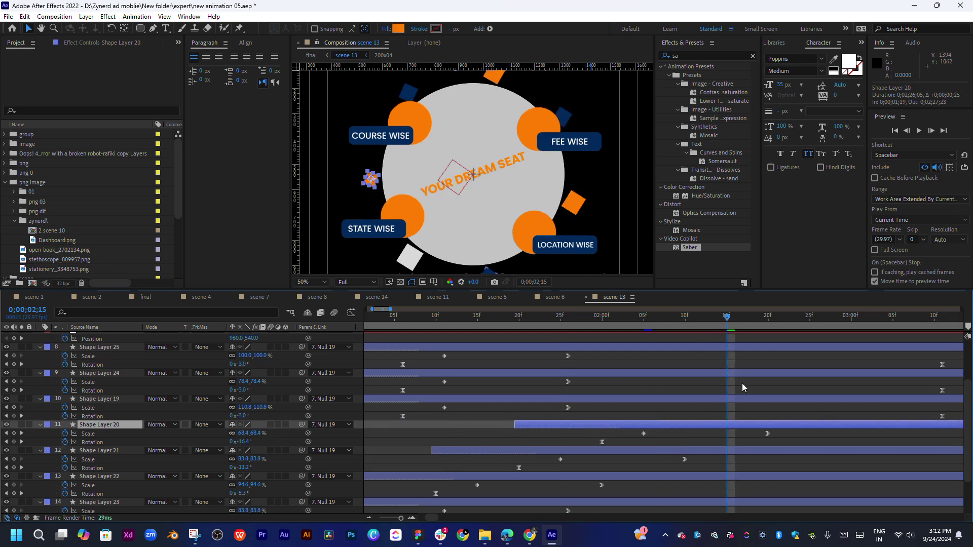
pyautogui.scroll(3, 735, 406)
pyautogui.moveTo(487, 446); pyautogui.dragTo(711, 446)
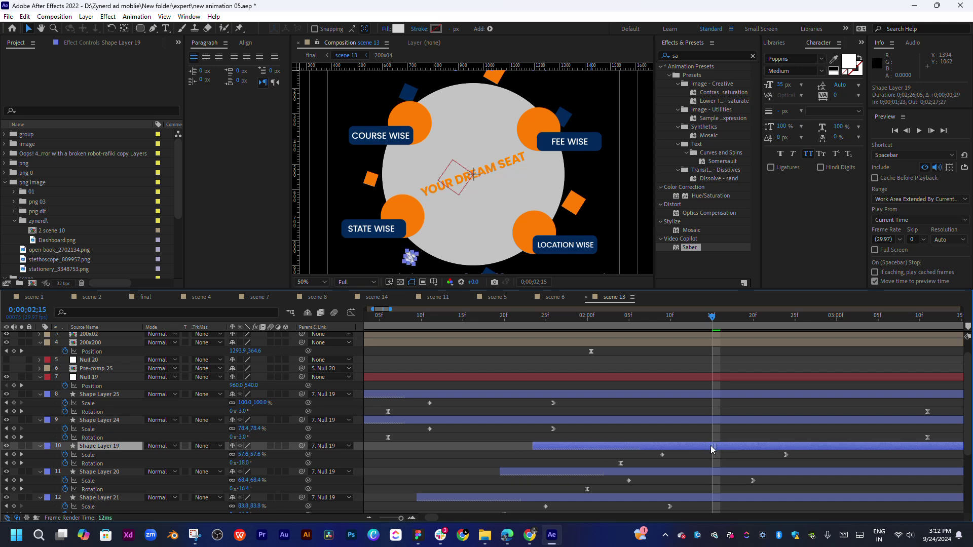
# Delay Shape Layer 24 to about 0;00;02;25 and Shape Layer 25 to about 0;00;03;05.
pyautogui.click(794, 324)
pyautogui.moveTo(492, 421); pyautogui.dragTo(811, 422)
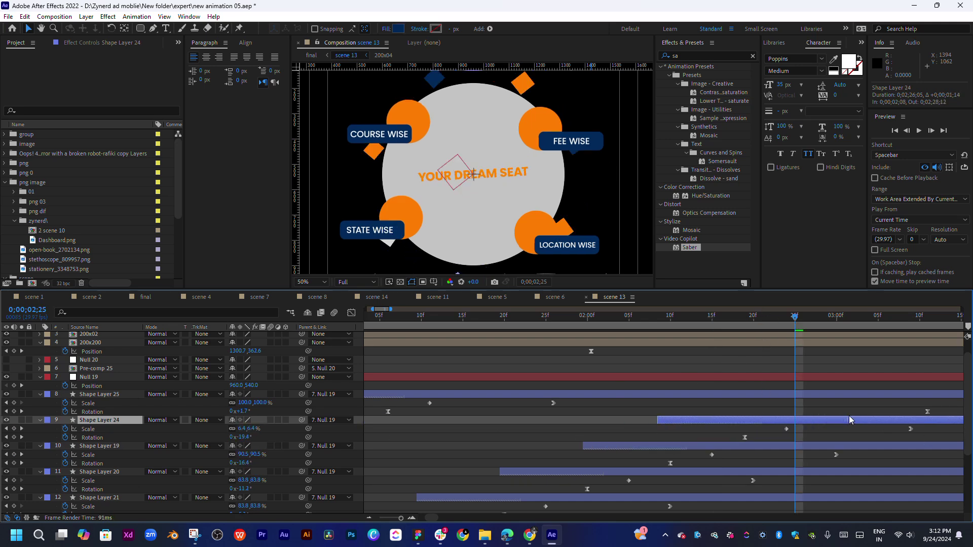
pyautogui.click(879, 323)
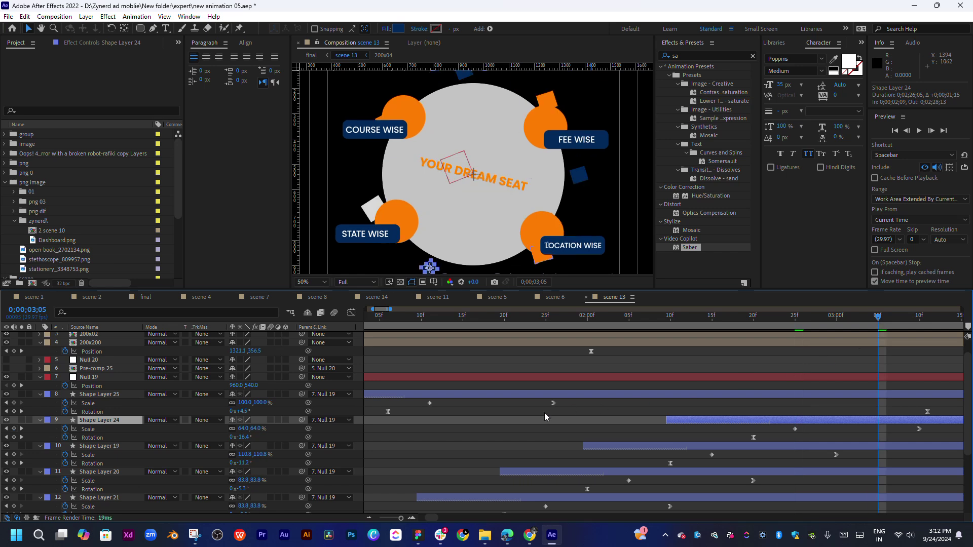
pyautogui.moveTo(467, 396); pyautogui.dragTo(925, 395)
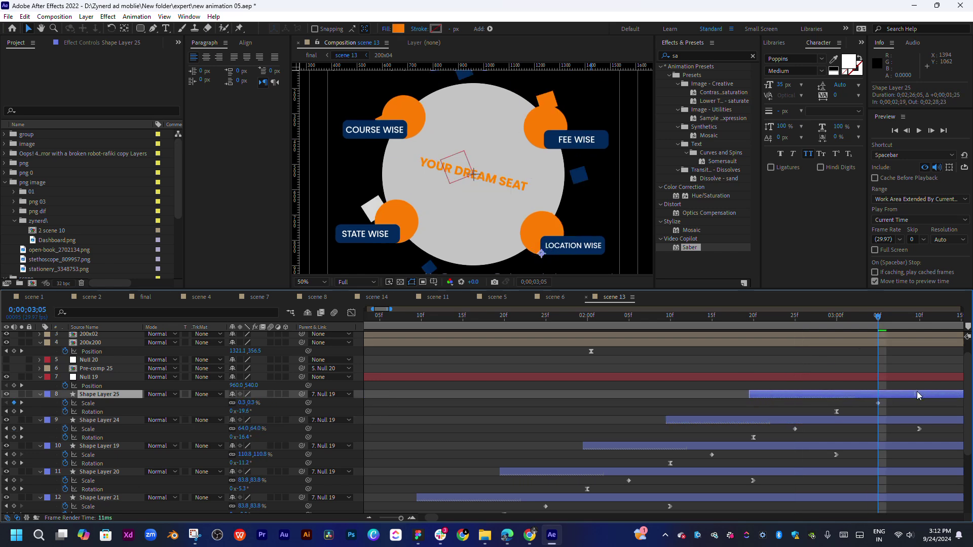
pyautogui.press('-')
pyautogui.press('-')
pyautogui.press('-')
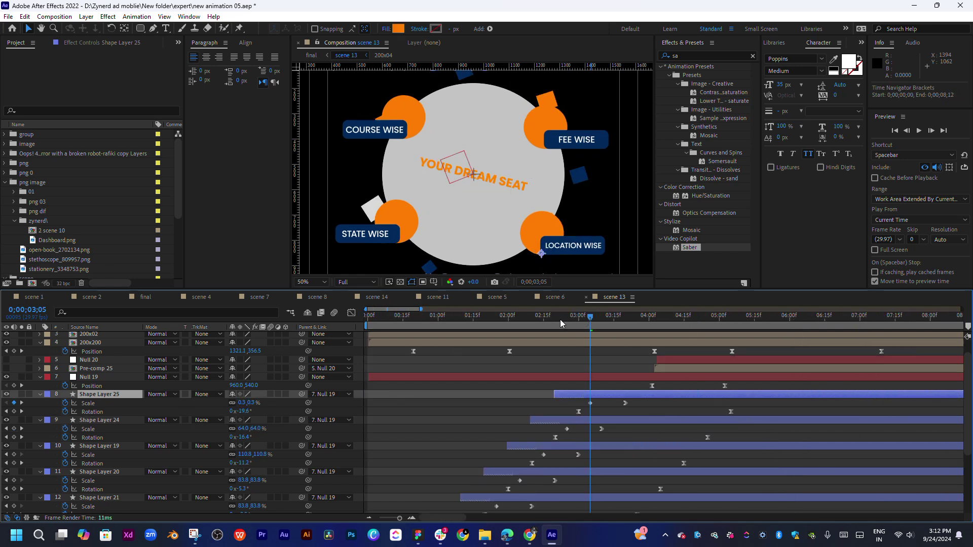
# Preview scene 13 from the start and again from 0;00;01;12.
pyautogui.press('space')
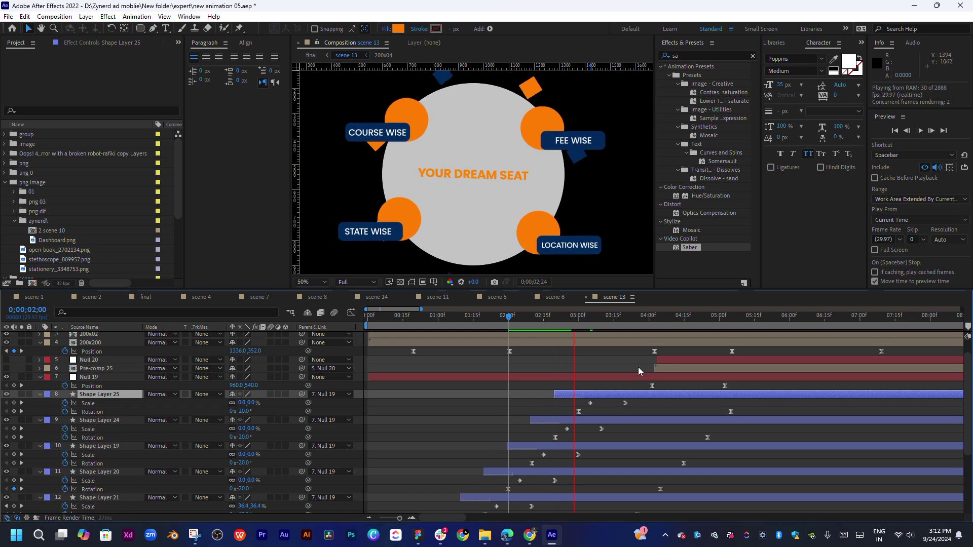
pyautogui.press('space')
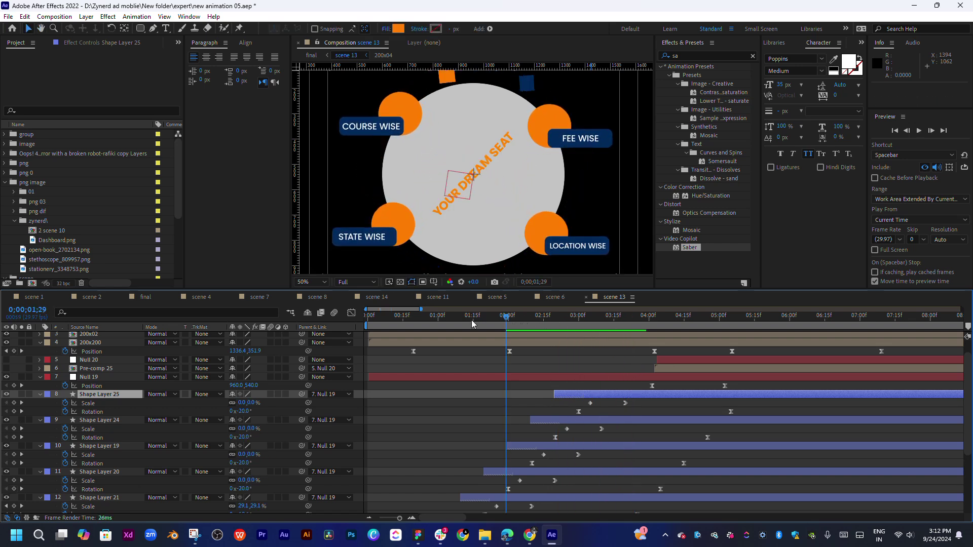
pyautogui.click(466, 323)
pyautogui.press('space')
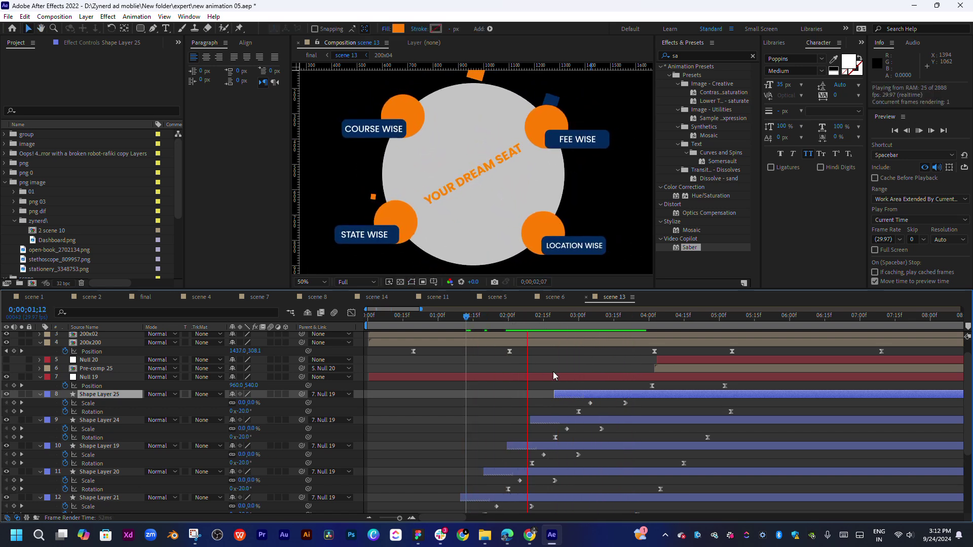
pyautogui.moveTo(488, 322); pyautogui.dragTo(480, 326)
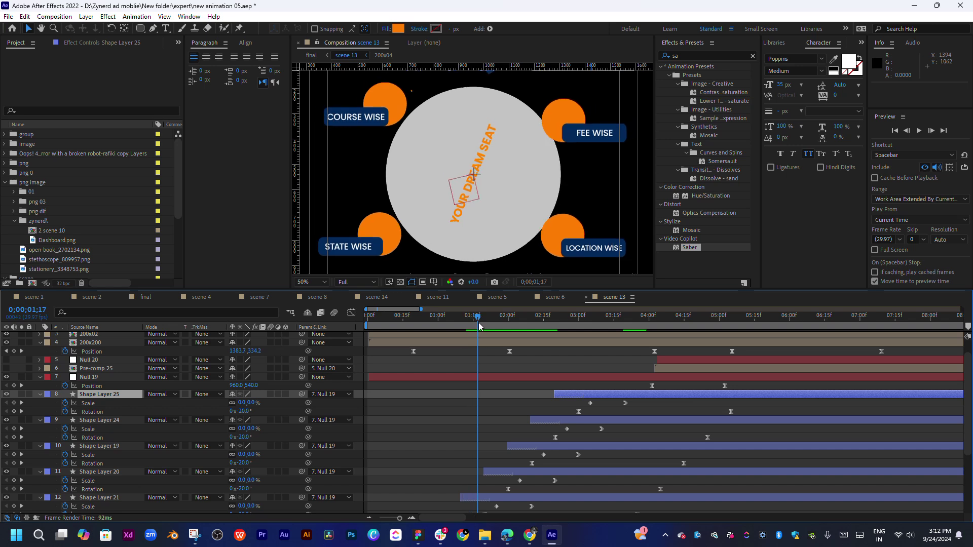
pyautogui.scroll(-1, 521, 409)
pyautogui.scroll(-3, 521, 409)
# Select Shape Layers 19–24 with 23 and shift them earlier at the one-second mark.
pyautogui.click(495, 446)
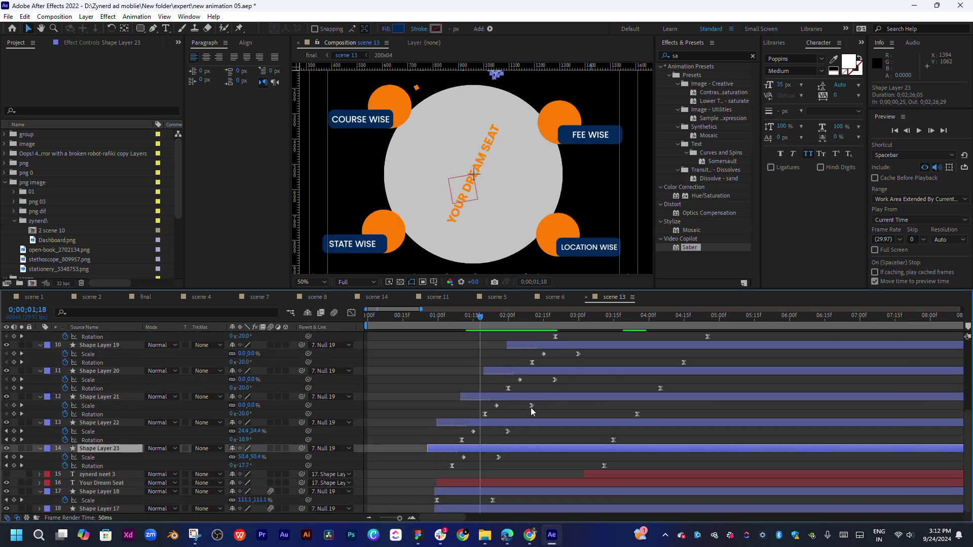
pyautogui.keyDown('shift'); pyautogui.click(581, 371); pyautogui.keyUp('shift')
pyautogui.scroll(1, 585, 398)
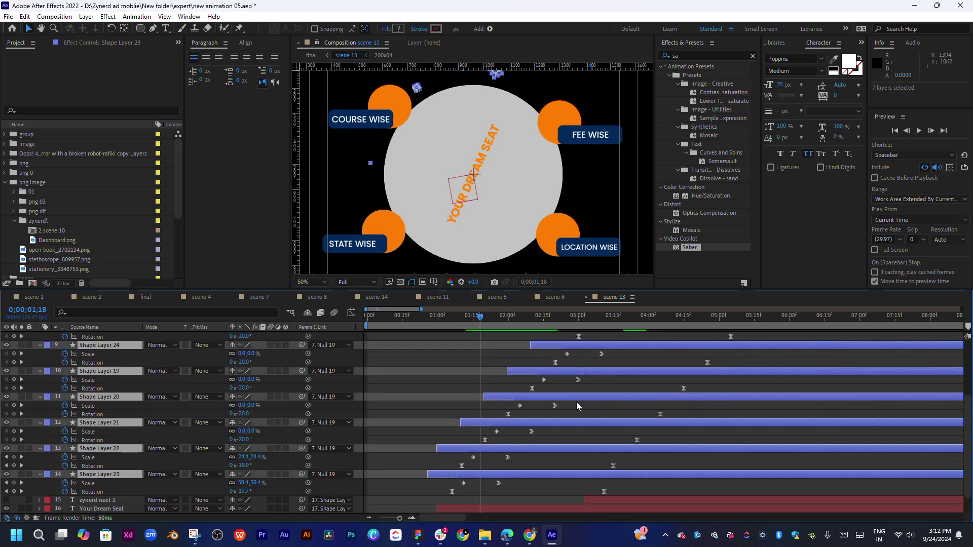
pyautogui.click(438, 322)
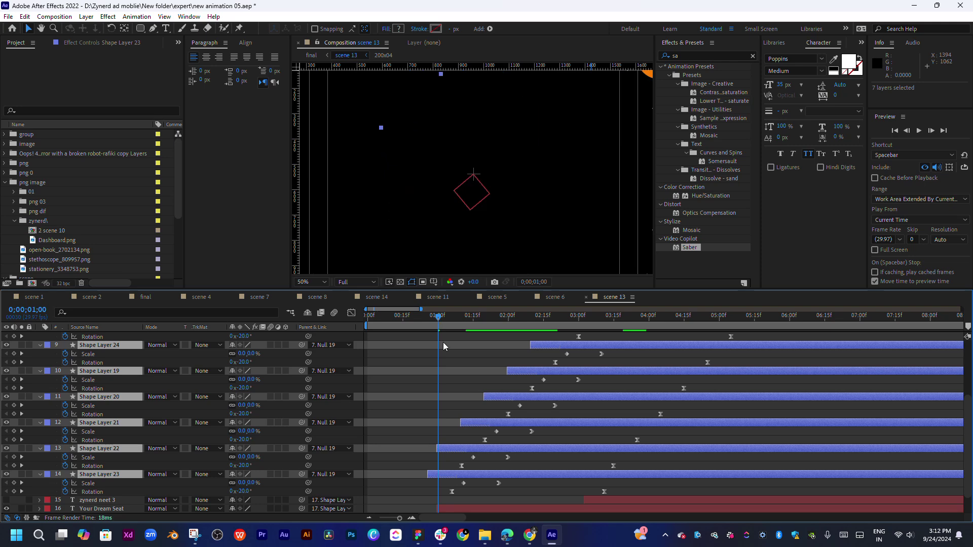
pyautogui.moveTo(508, 475); pyautogui.dragTo(483, 473)
# Replay the scene 13 preview several times, then scrub to about four seconds.
pyautogui.press('space')
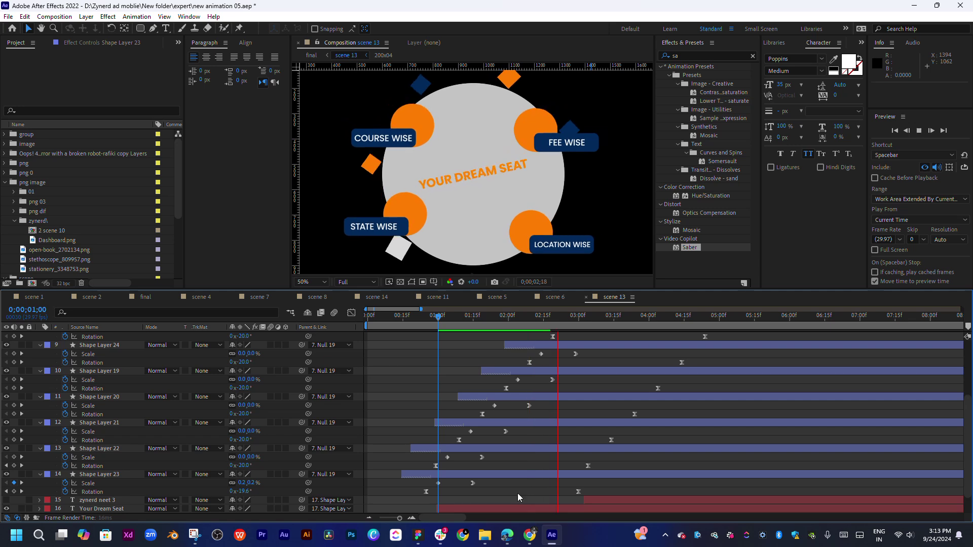
pyautogui.press('space')
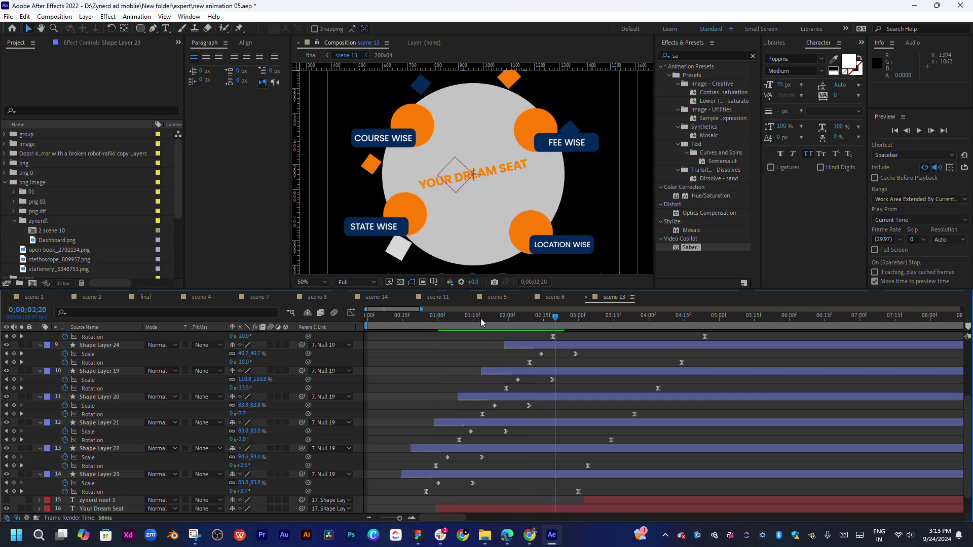
pyautogui.press('space')
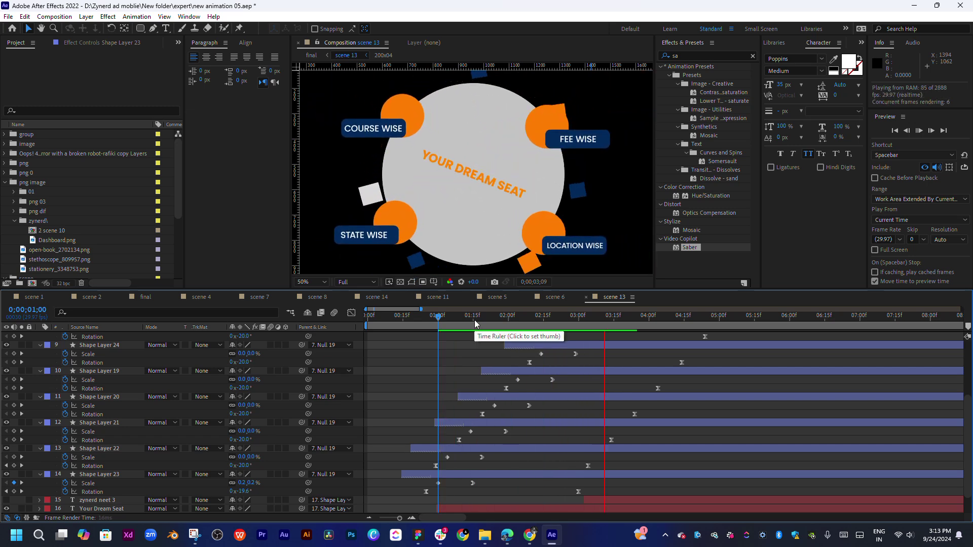
pyautogui.click(430, 319)
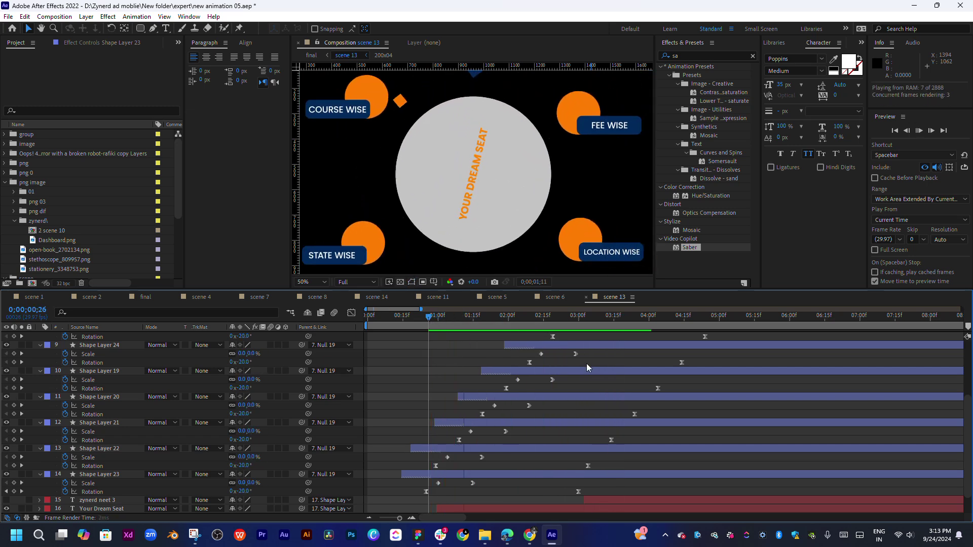
pyautogui.click(515, 325)
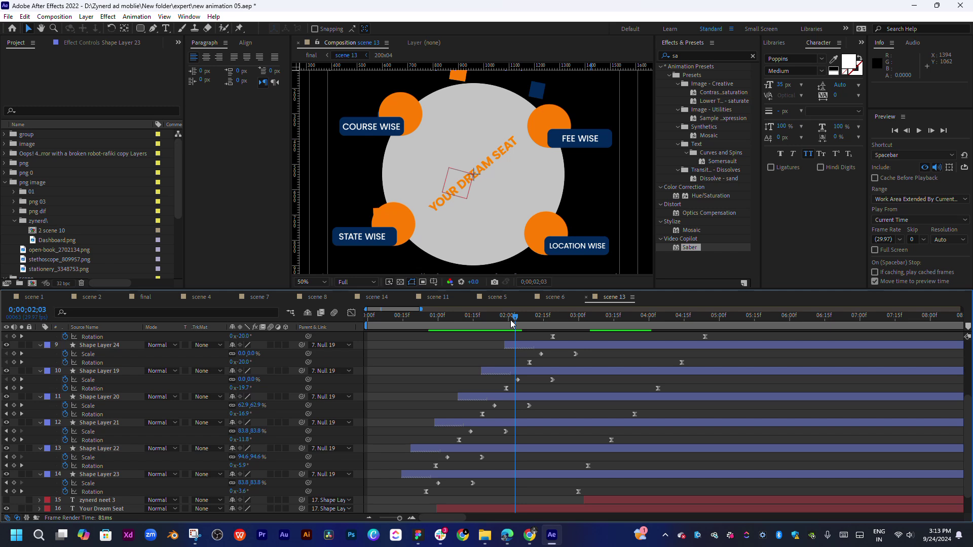
pyautogui.press('space')
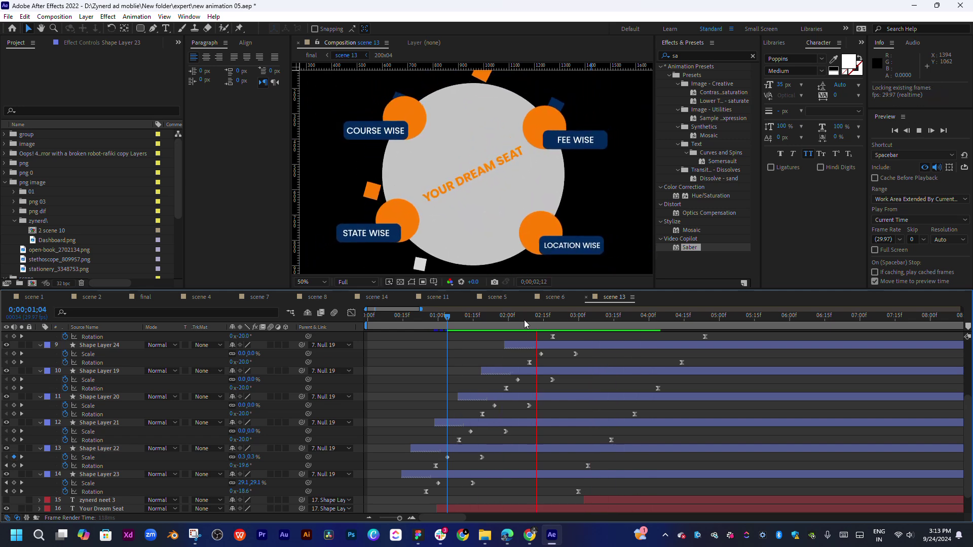
pyautogui.press('space')
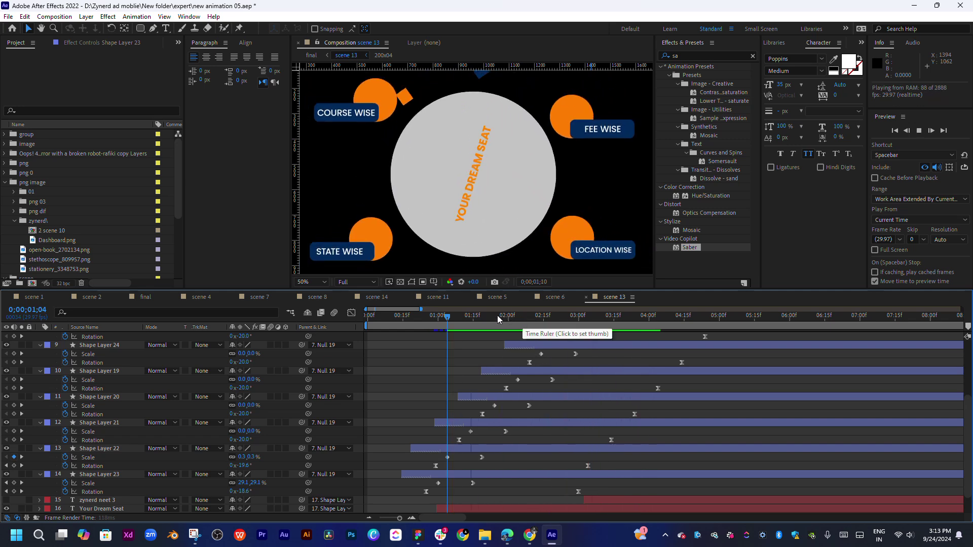
pyautogui.moveTo(576, 319); pyautogui.dragTo(687, 319)
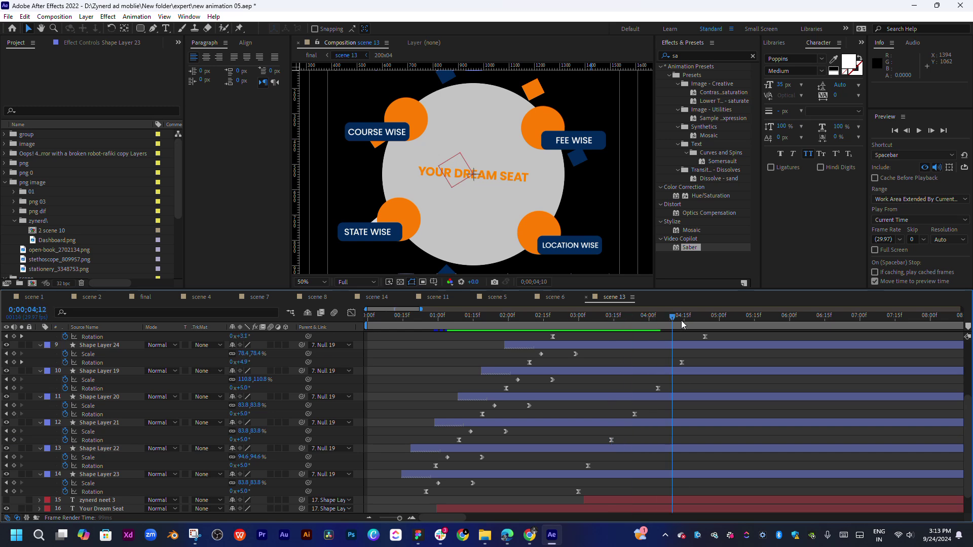
# Drag Null 19's two Position keyframes later and scrub to check the grey circle's move.
pyautogui.moveTo(421, 309)
pyautogui.mouseDown()
pyautogui.moveTo(493, 309)
pyautogui.moveTo(501, 320)
pyautogui.mouseUp()
pyautogui.scroll(5, 507, 406)
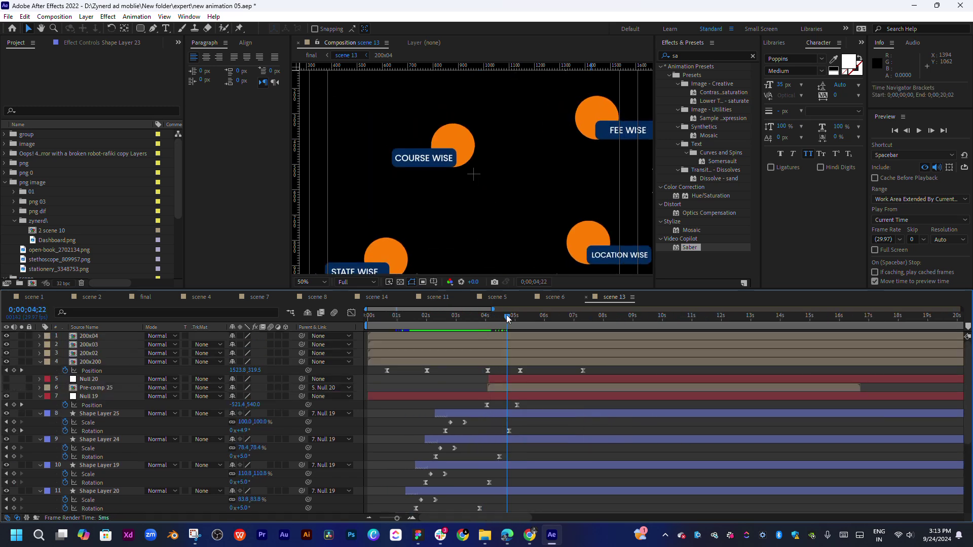
pyautogui.moveTo(527, 400)
pyautogui.mouseDown()
pyautogui.moveTo(481, 418)
pyautogui.moveTo(566, 402)
pyautogui.mouseUp()
pyautogui.moveTo(503, 320)
pyautogui.mouseDown()
pyautogui.moveTo(459, 319)
pyautogui.moveTo(545, 318)
pyautogui.moveTo(565, 329)
pyautogui.moveTo(550, 320)
pyautogui.mouseUp()
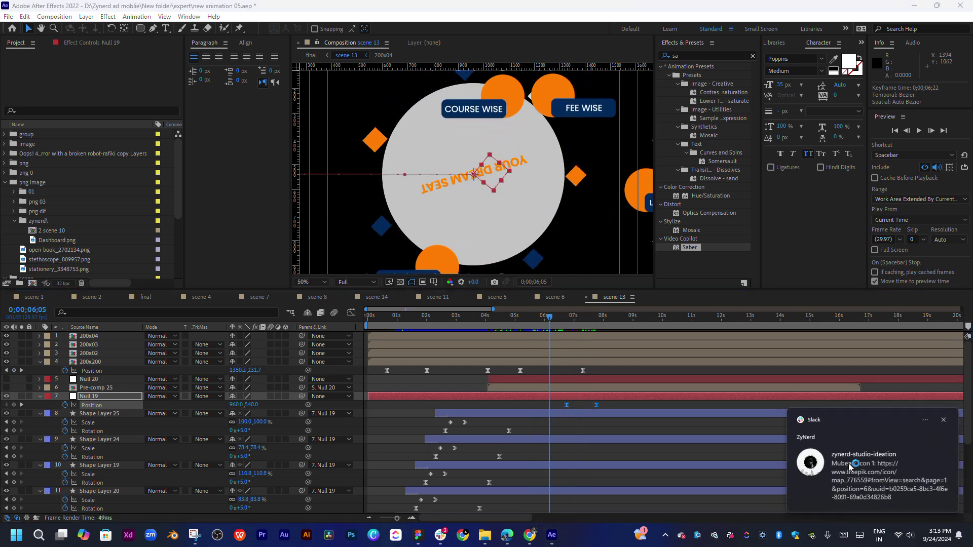
pyautogui.click(851, 473)
# Open the shared Freepik map icon page in the other browser via its copied address.
pyautogui.click(534, 276)
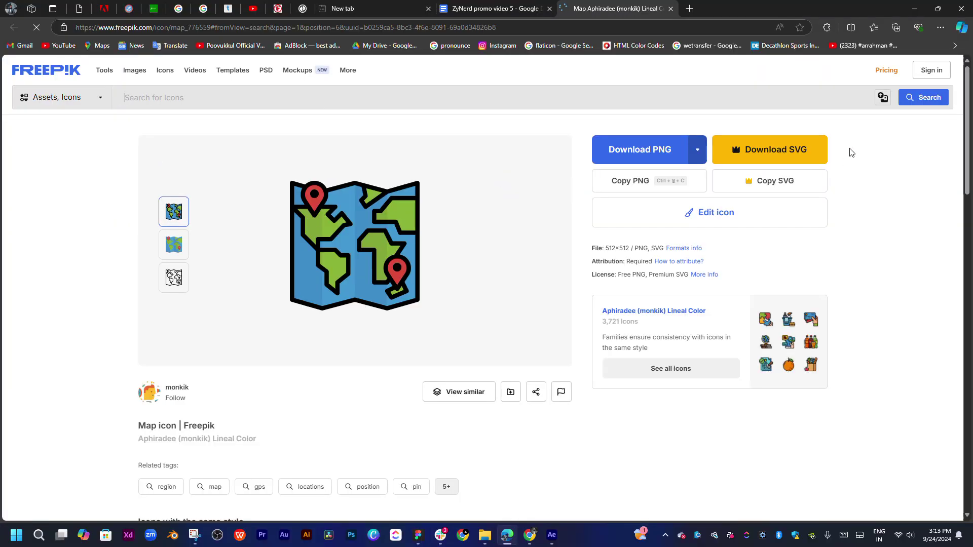
pyautogui.click(213, 26)
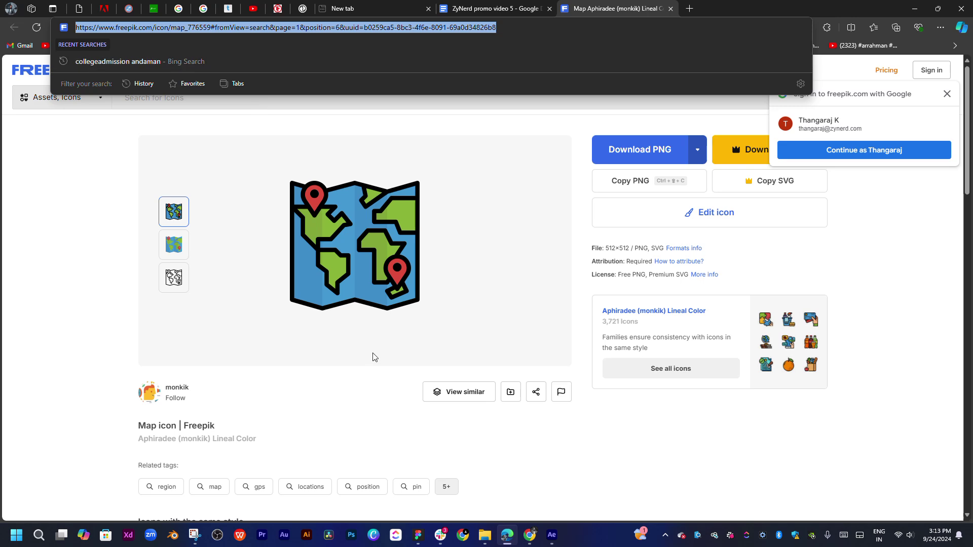
pyautogui.click(462, 537)
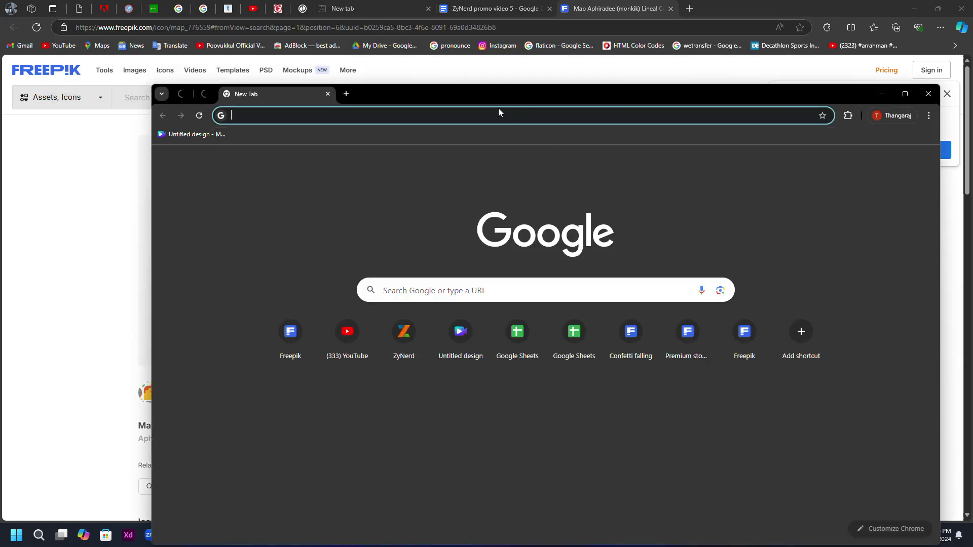
pyautogui.write('https://www.freepik.com/icon/map_776559#fromView=search&page=1&position=6&uuid=b0259ca5-8bc3-4f6e-8091-69a0d34826b8')
pyautogui.press('Return')
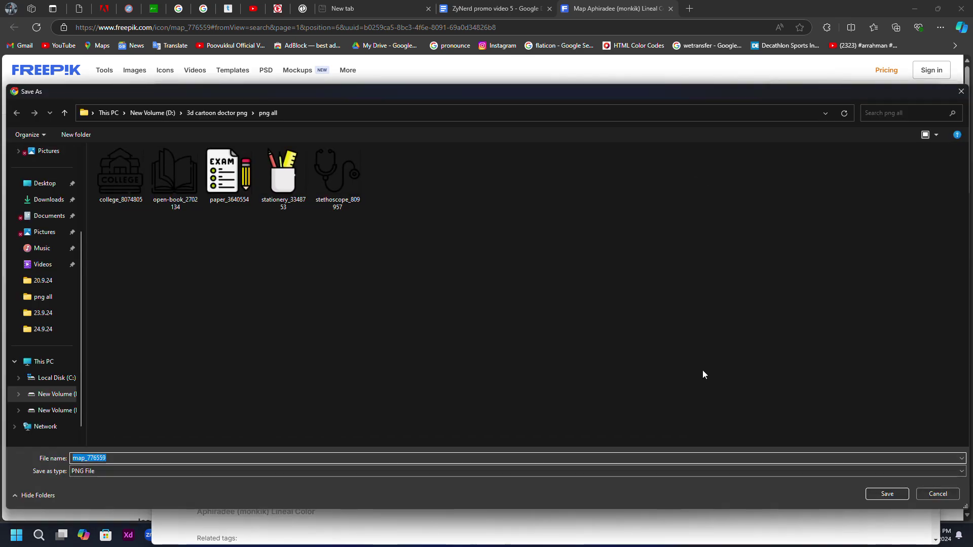
# Save the icon as map_776559 into png all, show it in its folder, and return to After Effects.
pyautogui.click(682, 345)
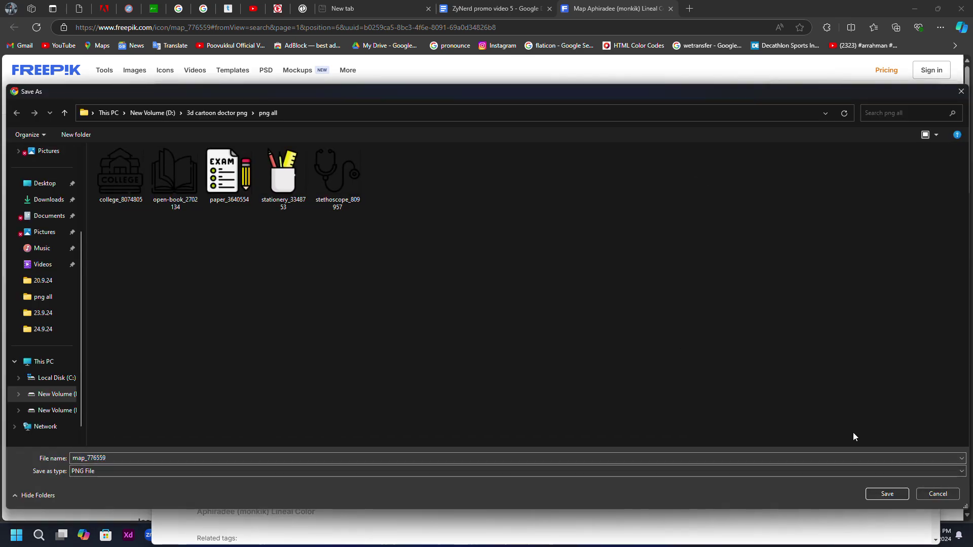
pyautogui.click(895, 496)
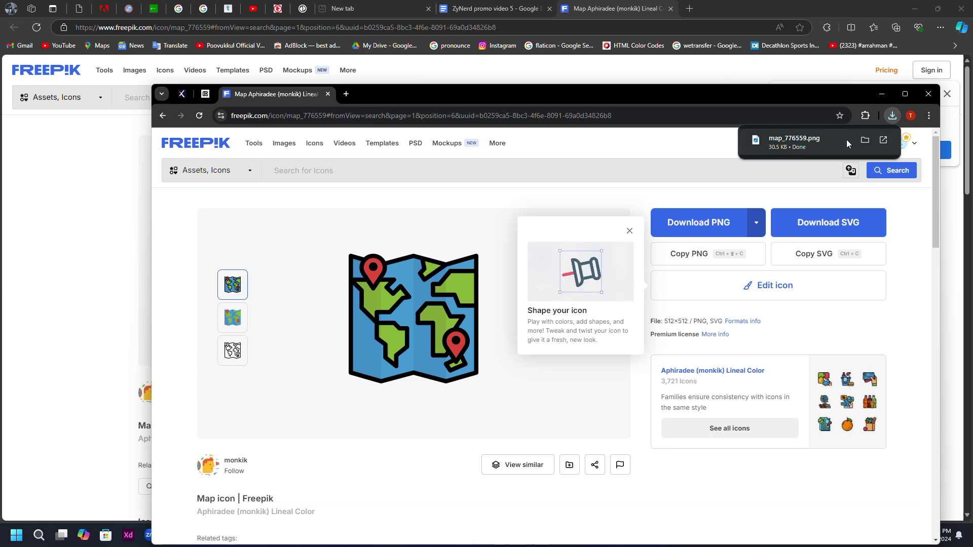
pyautogui.click(865, 140)
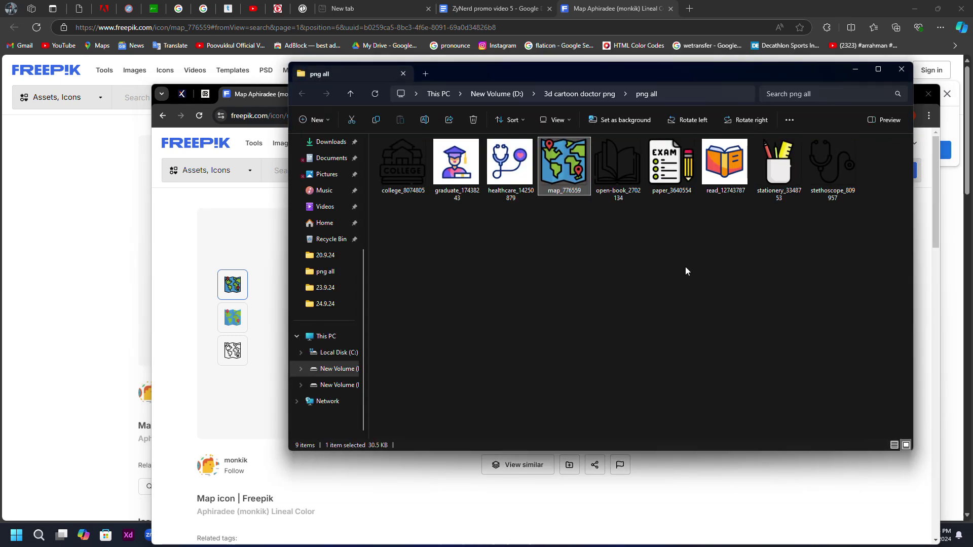
pyautogui.click(410, 520)
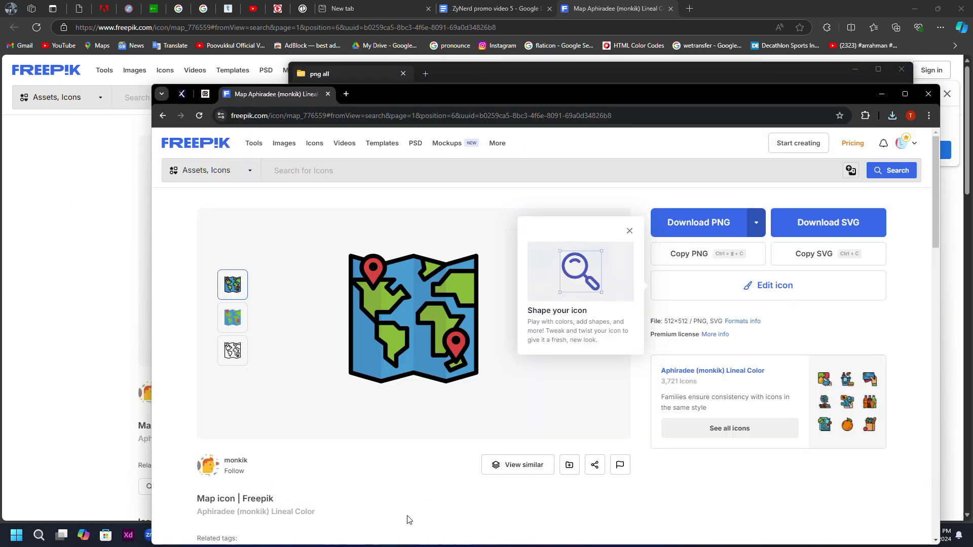
pyautogui.hotkey('alt', 'Tab')
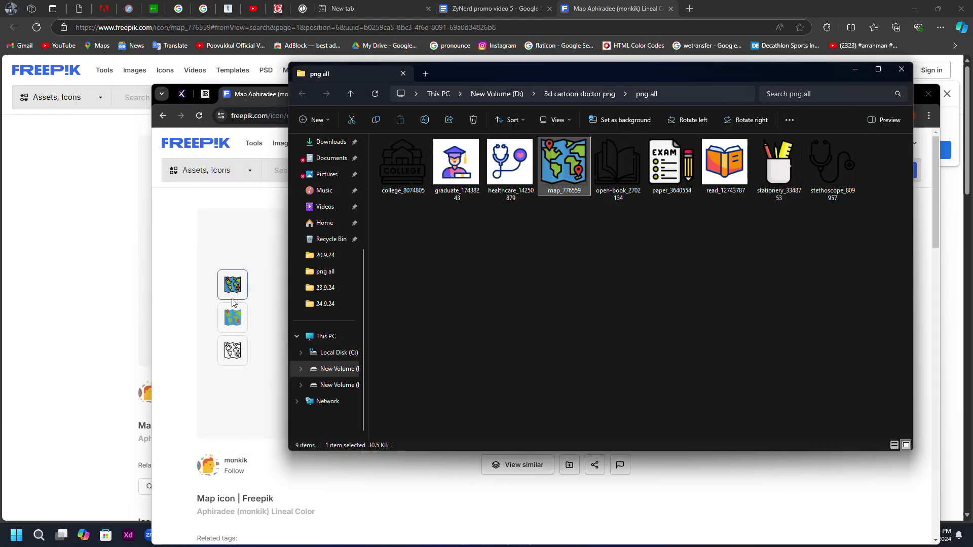
pyautogui.hotkey('alt', 'Tab')
pyautogui.click(223, 245)
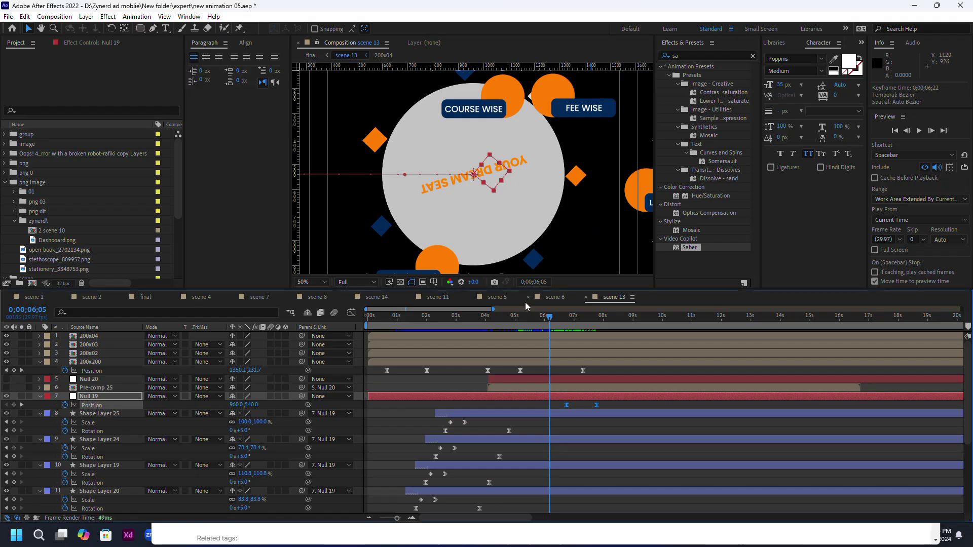
# At 0;00;05;15, open the LOCATION WISE 200x02 precomp and select its orange circle shape.
pyautogui.moveTo(517, 319); pyautogui.dragTo(529, 320)
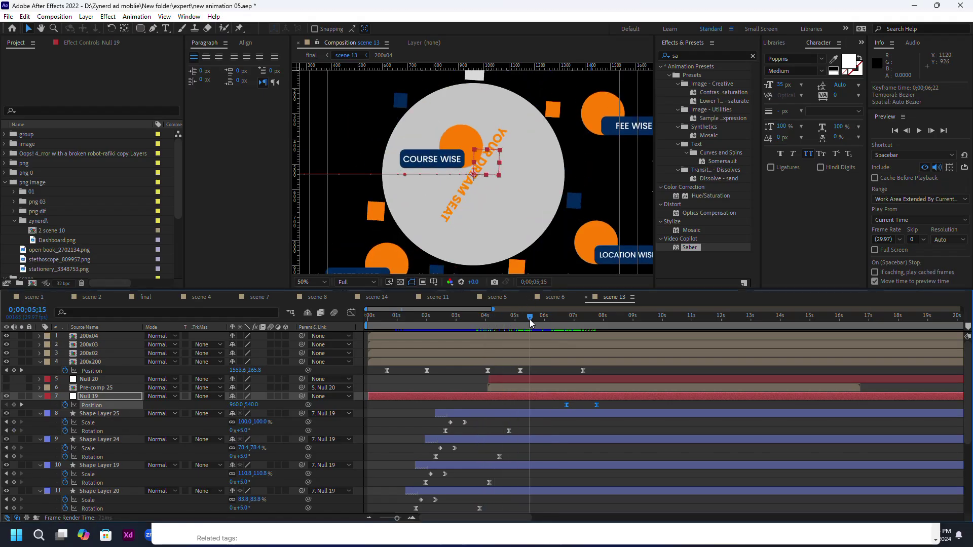
pyautogui.scroll(-1, 467, 227)
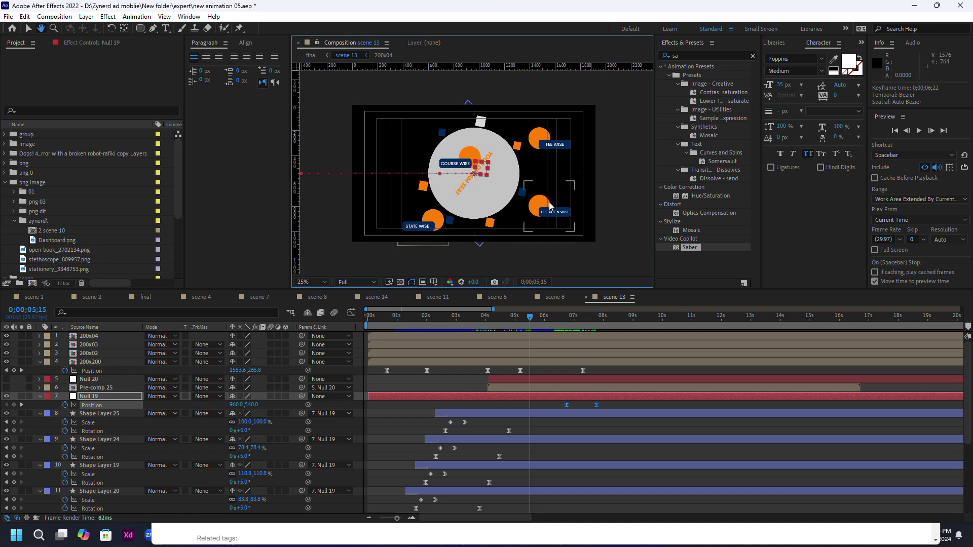
pyautogui.scroll(1, 467, 227)
pyautogui.hscroll(2, 507, 230)
pyautogui.scroll(-1, 507, 230)
pyautogui.click(546, 236)
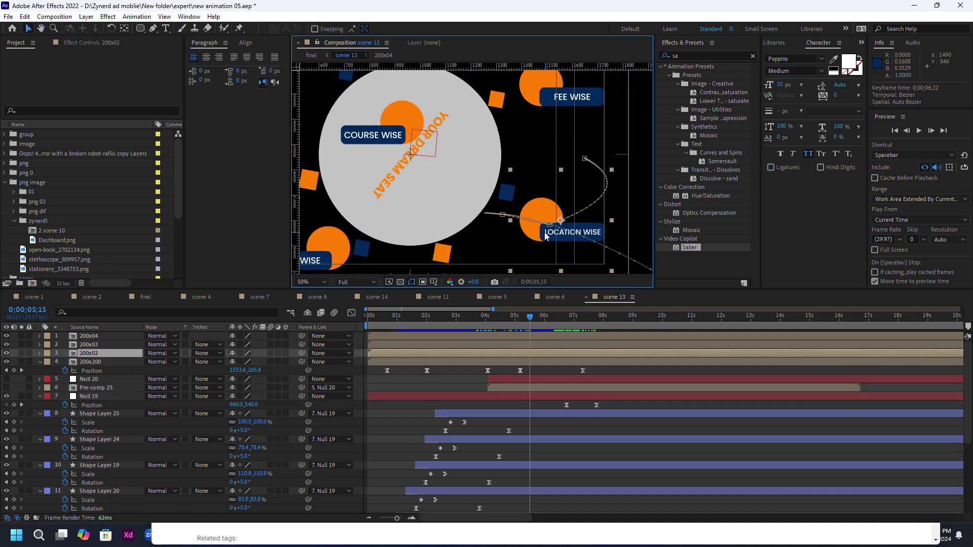
pyautogui.doubleClick(529, 355)
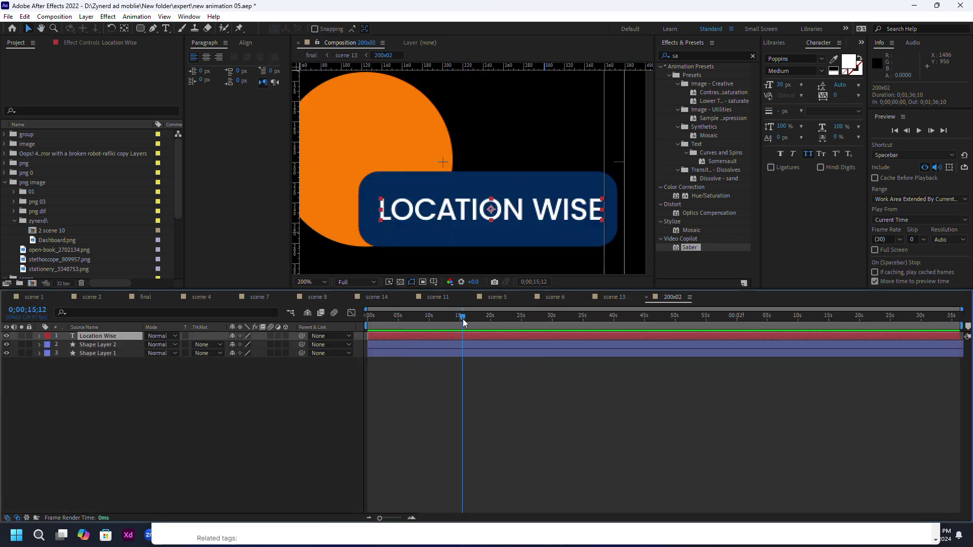
pyautogui.click(463, 318)
pyautogui.moveTo(443, 210); pyautogui.dragTo(501, 221)
pyautogui.click(434, 144)
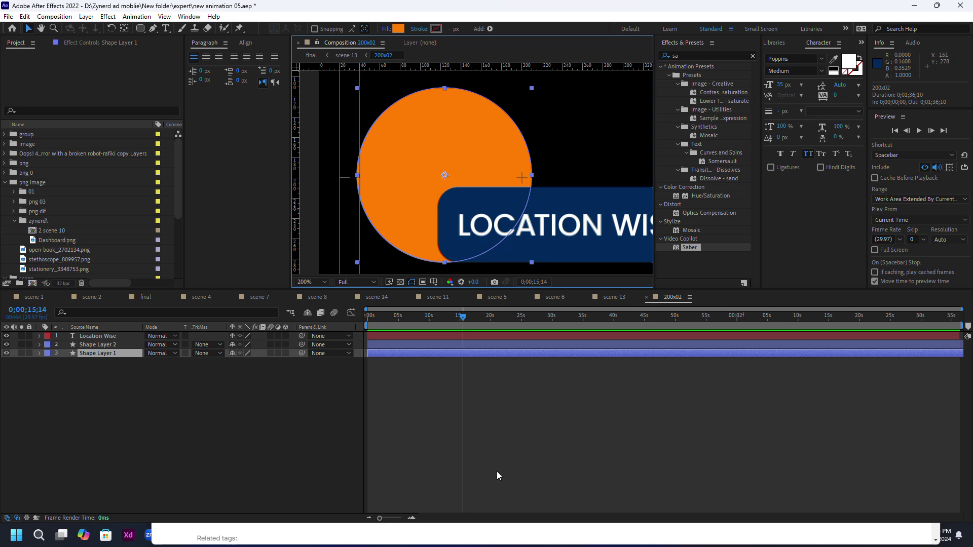
pyautogui.click(419, 537)
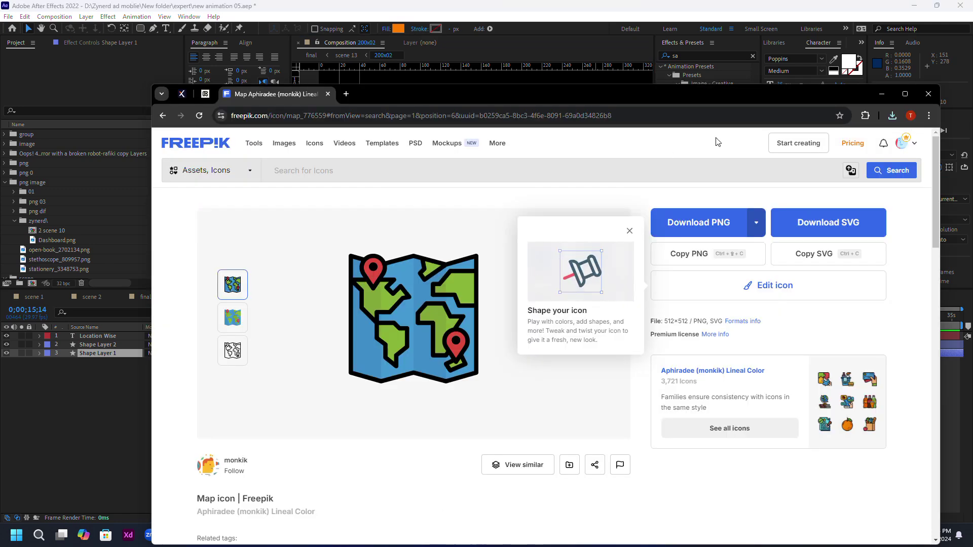
# Drag map_776559 from the png all folder toward the Project panel, then drop it back without importing.
pyautogui.moveTo(747, 83)
pyautogui.mouseDown()
pyautogui.moveTo(737, 183)
pyautogui.moveTo(723, 209)
pyautogui.moveTo(727, 120)
pyautogui.mouseUp()
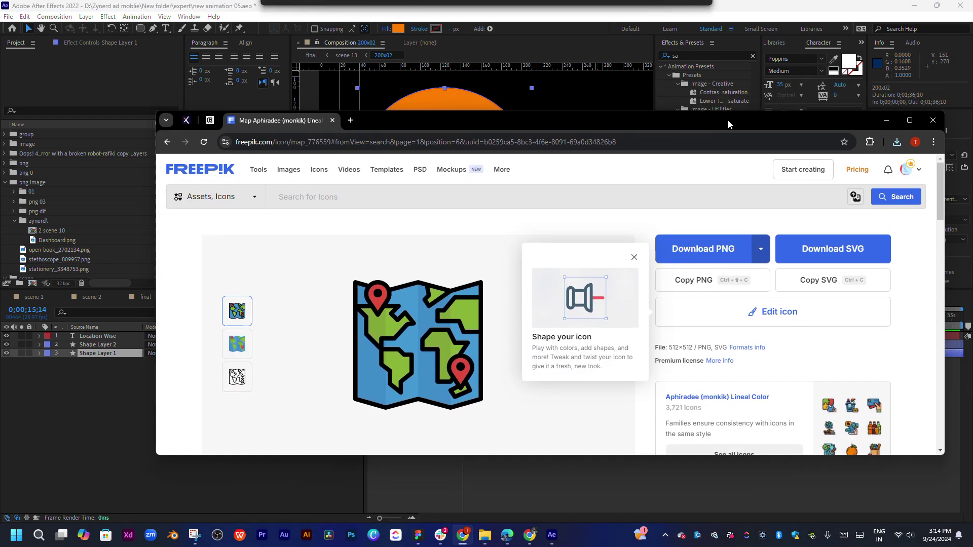
pyautogui.moveTo(485, 538)
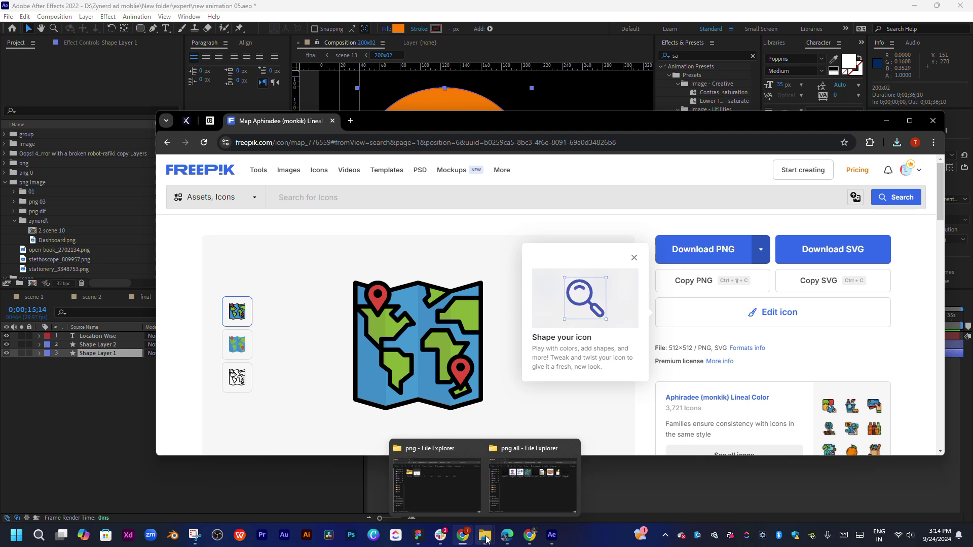
pyautogui.click(538, 493)
pyautogui.moveTo(565, 157)
pyautogui.mouseDown()
pyautogui.moveTo(538, 187)
pyautogui.moveTo(93, 218)
pyautogui.moveTo(71, 202)
pyautogui.mouseUp()
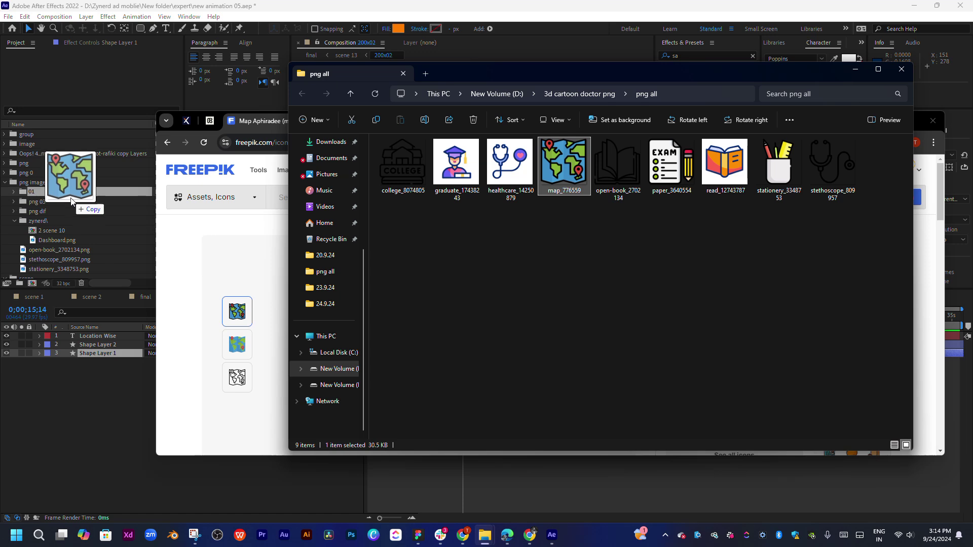
pyautogui.moveTo(72, 201)
pyautogui.mouseDown()
pyautogui.moveTo(579, 185)
pyautogui.moveTo(585, 298)
pyautogui.mouseUp()
pyautogui.click(585, 298)
pyautogui.click(32, 184)
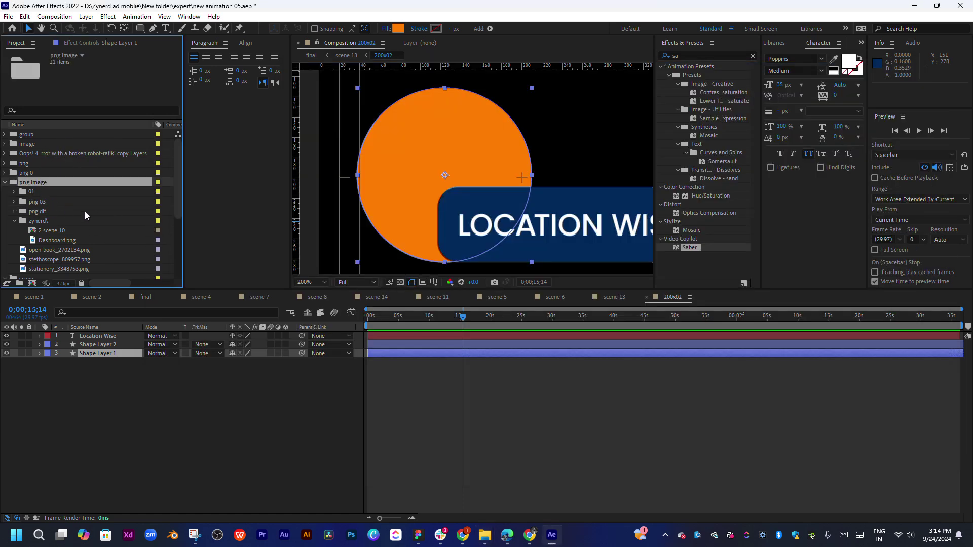
# Create an Untitled 2 folder inside png image and import map_776559.png into it.
pyautogui.click(19, 283)
pyautogui.click(54, 226)
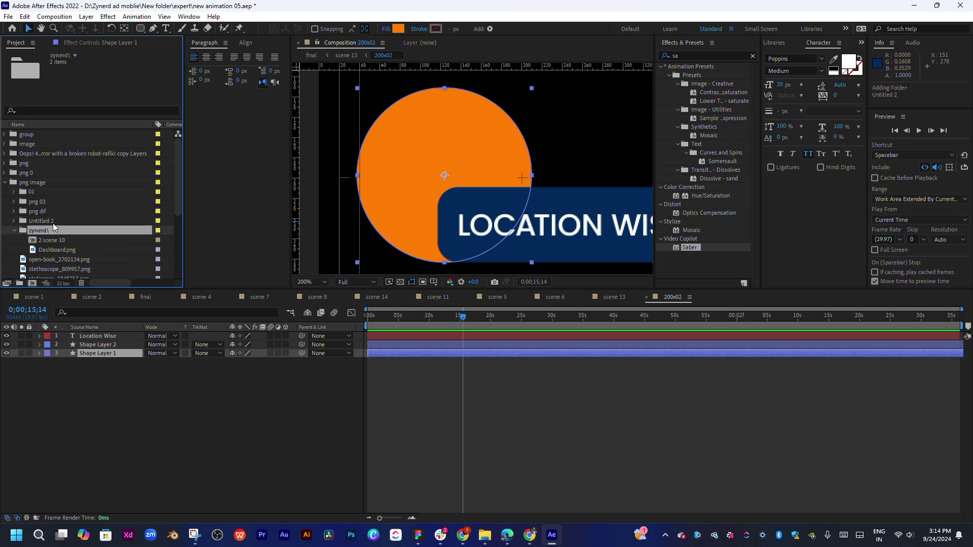
pyautogui.moveTo(485, 534)
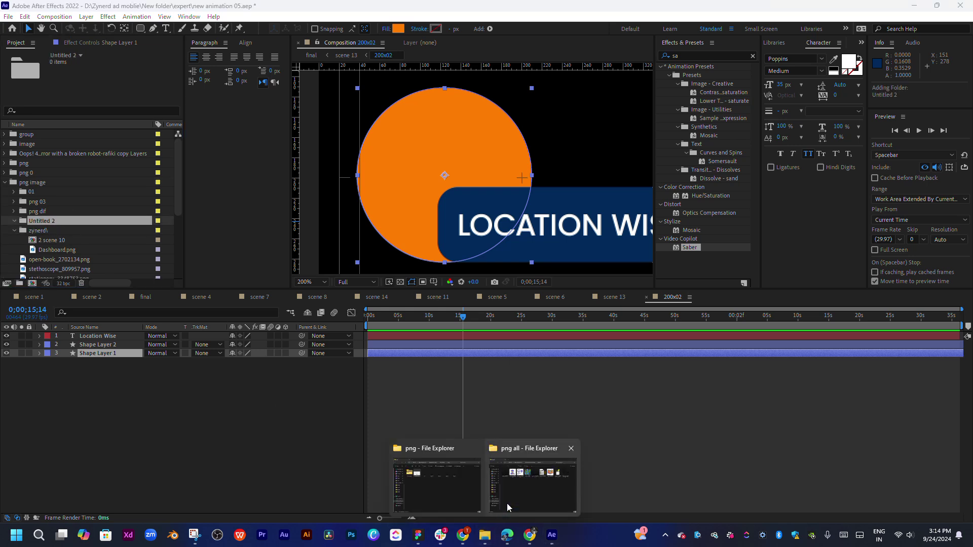
pyautogui.click(506, 502)
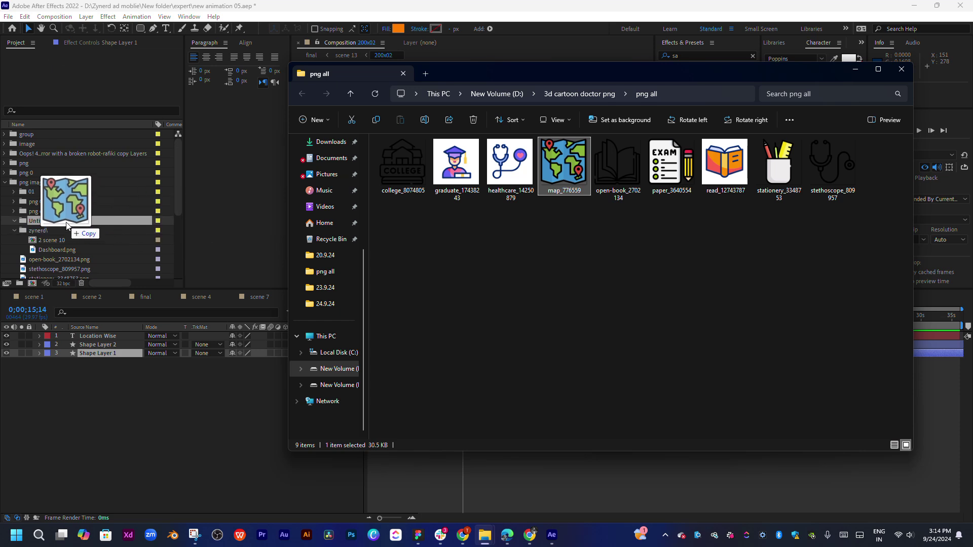
pyautogui.moveTo(554, 169)
pyautogui.mouseDown()
pyautogui.moveTo(71, 220)
pyautogui.moveTo(104, 336)
pyautogui.mouseUp()
# Shrink the map icon to about 23% and place it behind the LOCATION banner.
pyautogui.scroll(-1, 548, 181)
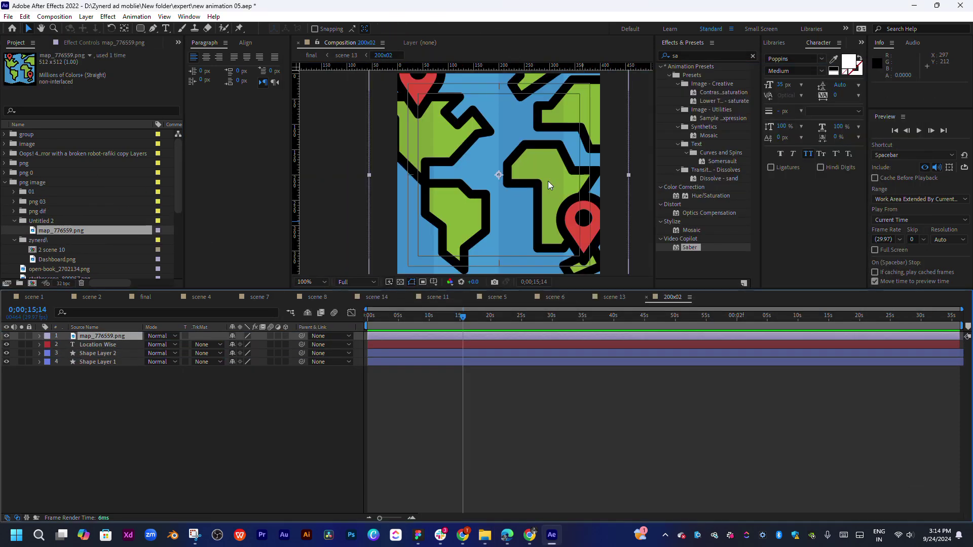
pyautogui.scroll(-2, 548, 181)
pyautogui.moveTo(542, 178)
pyautogui.mouseDown()
pyautogui.moveTo(503, 178)
pyautogui.moveTo(476, 196)
pyautogui.moveTo(468, 174)
pyautogui.moveTo(491, 168)
pyautogui.mouseUp()
pyautogui.scroll(1, 503, 175)
pyautogui.scroll(1, 504, 174)
pyautogui.scroll(2, 477, 196)
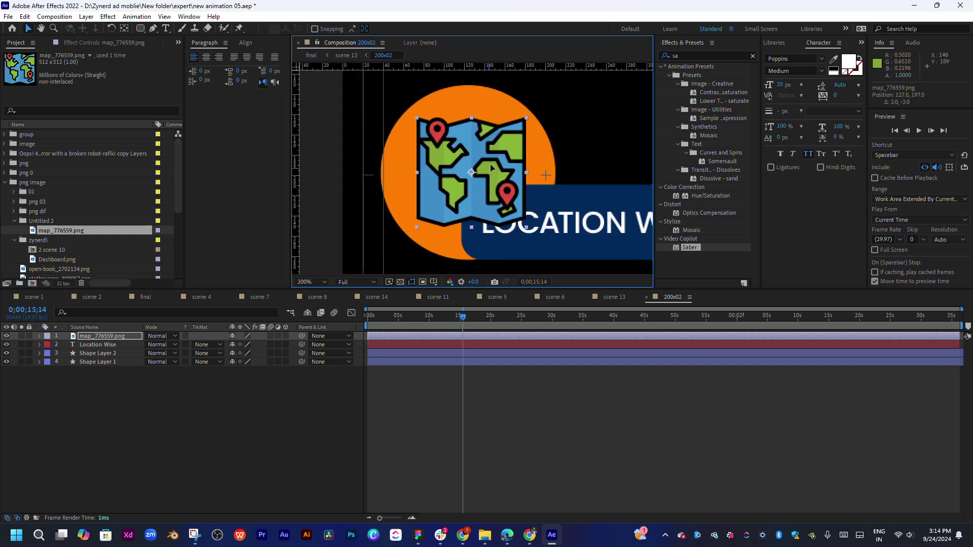
pyautogui.moveTo(90, 337); pyautogui.dragTo(92, 358)
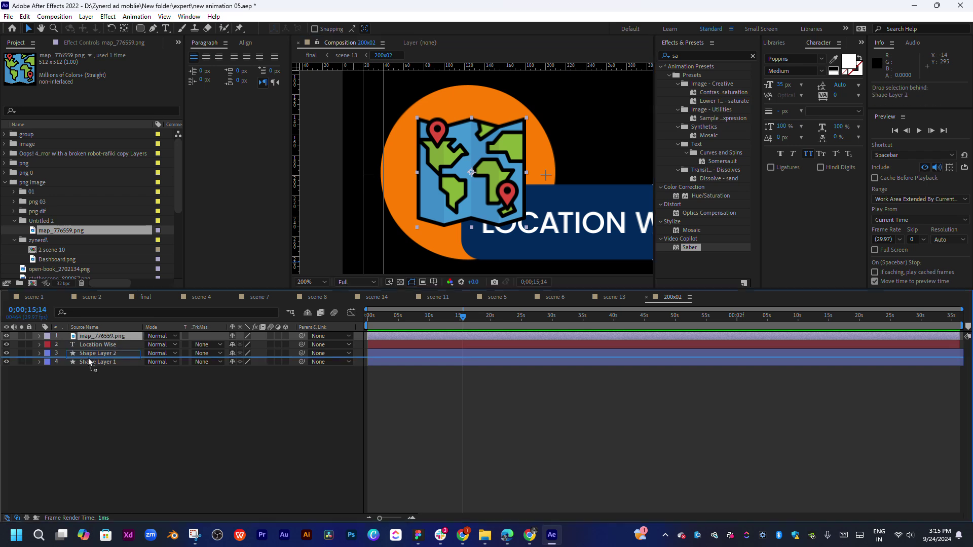
pyautogui.click(160, 412)
pyautogui.scroll(-2, 503, 174)
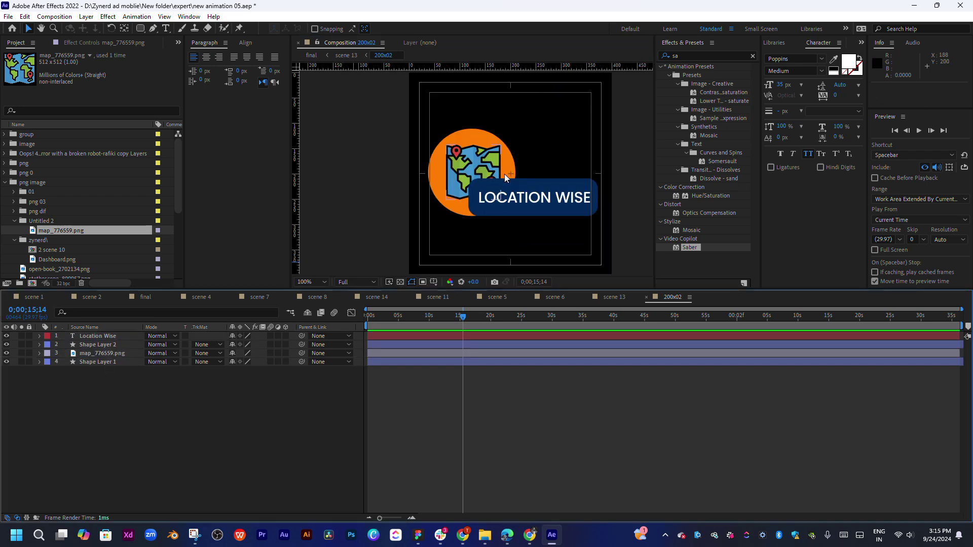
# Return to scene 13, open all four badge compositions, and switch to 200x04 STATE WISE.
pyautogui.click(645, 298)
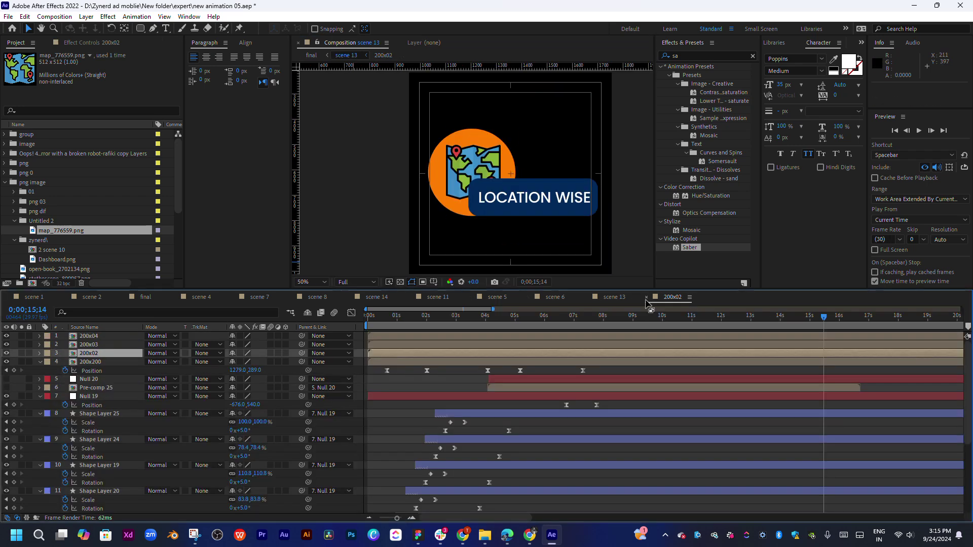
pyautogui.keyDown('shift'); pyautogui.click(605, 363); pyautogui.keyUp('shift')
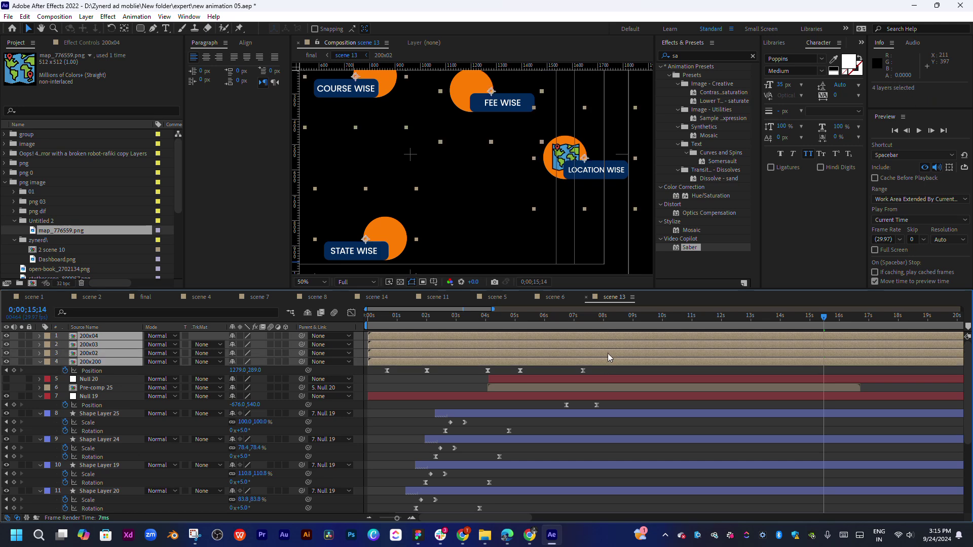
pyautogui.doubleClick(607, 353)
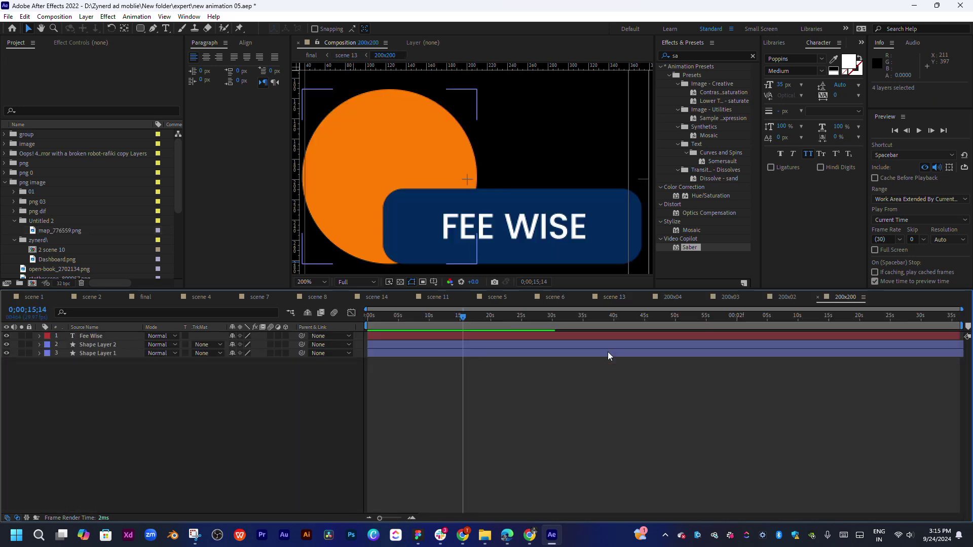
pyautogui.click(673, 298)
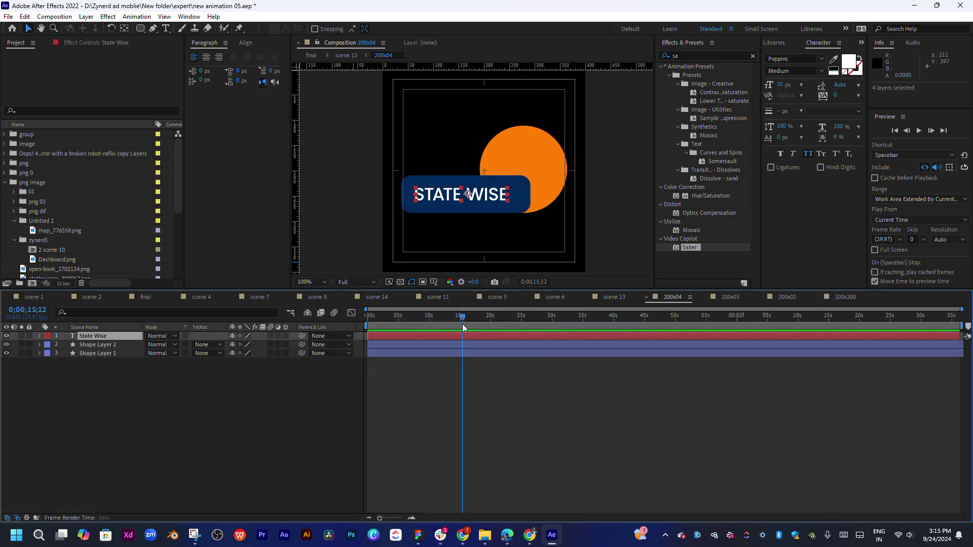
pyautogui.click(499, 539)
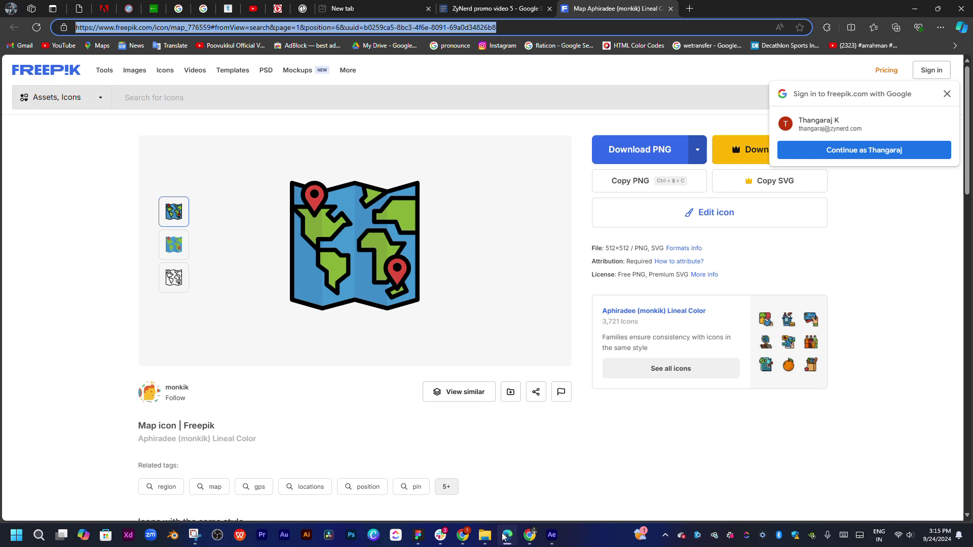
# Open the book icon link from the team chat and download it as a PNG.
pyautogui.click(503, 537)
pyautogui.click(441, 536)
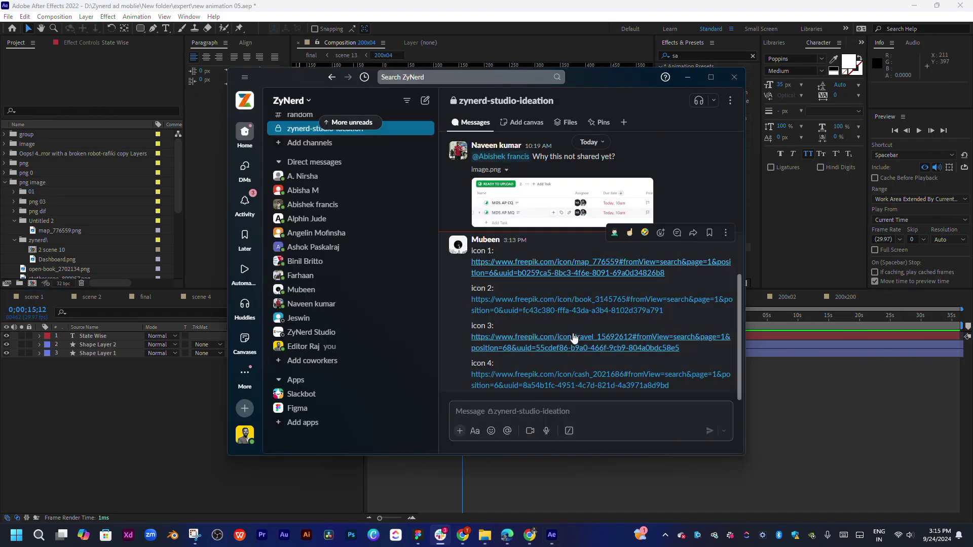
pyautogui.click(504, 304)
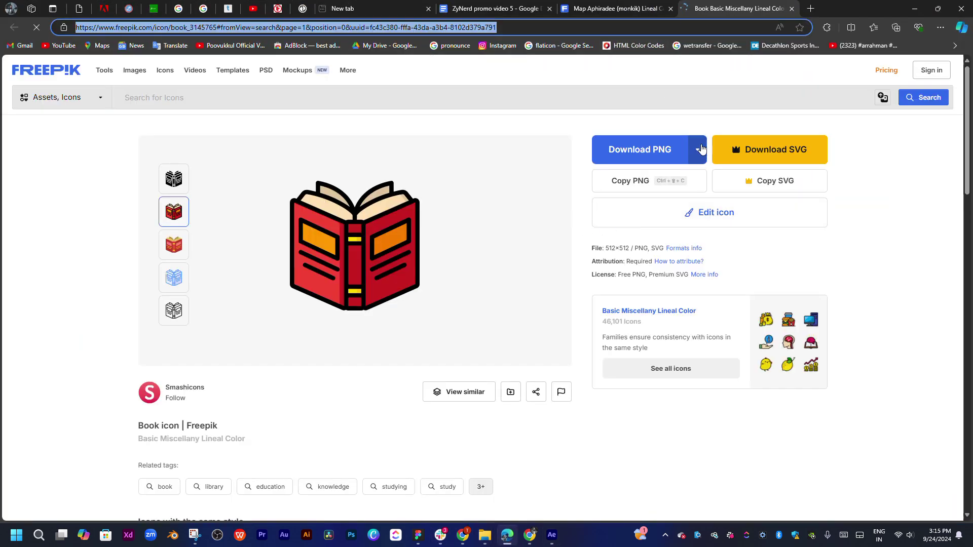
pyautogui.click(640, 151)
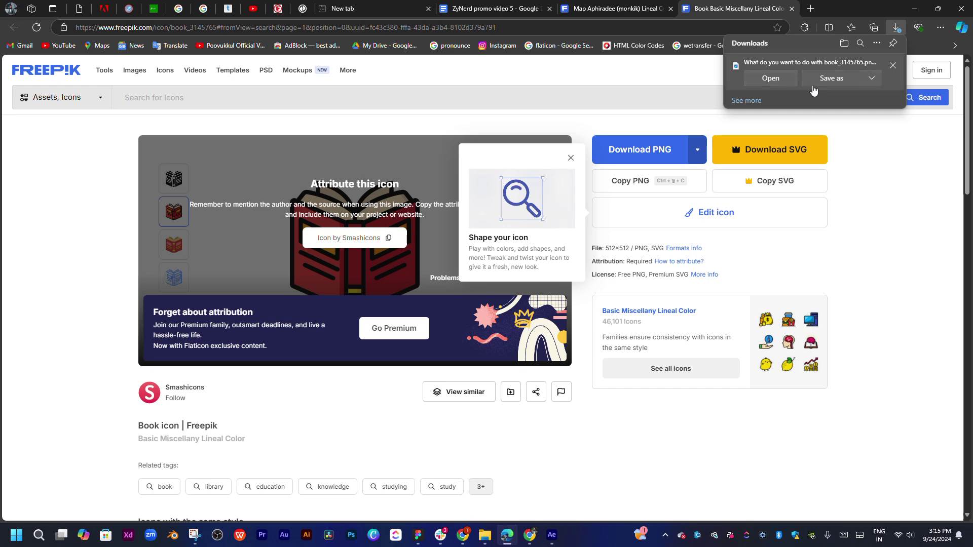
pyautogui.click(771, 78)
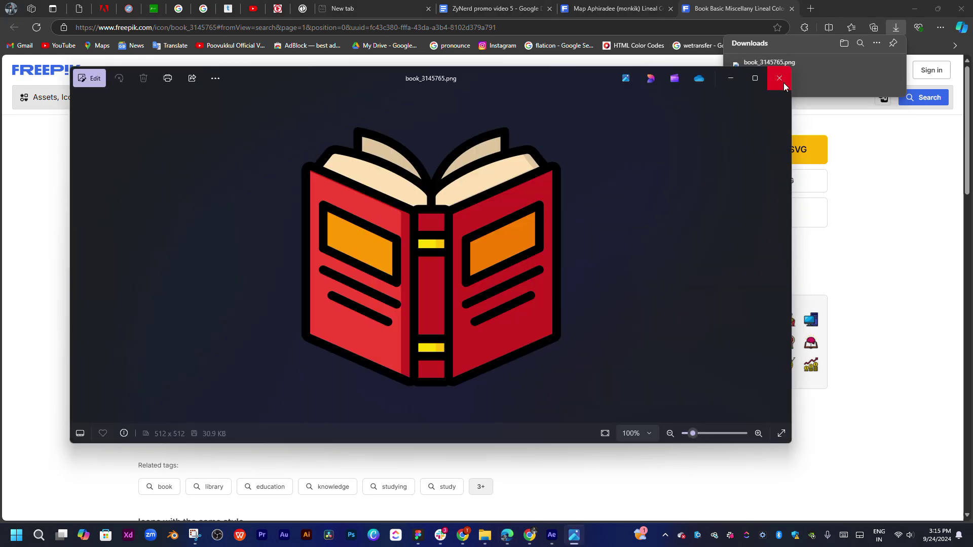
pyautogui.click(783, 83)
# Move the downloaded book_3145765.png into the png all folder.
pyautogui.click(866, 73)
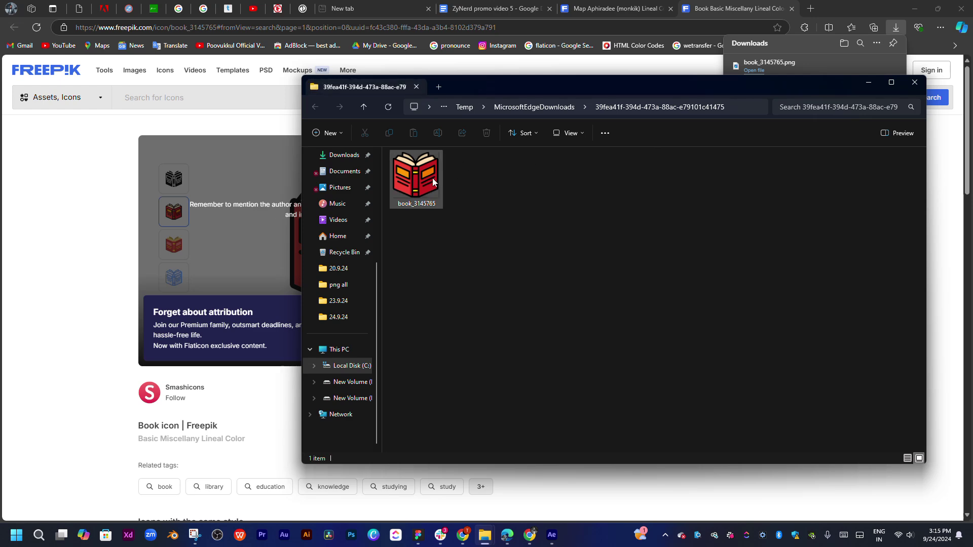
pyautogui.click(433, 177)
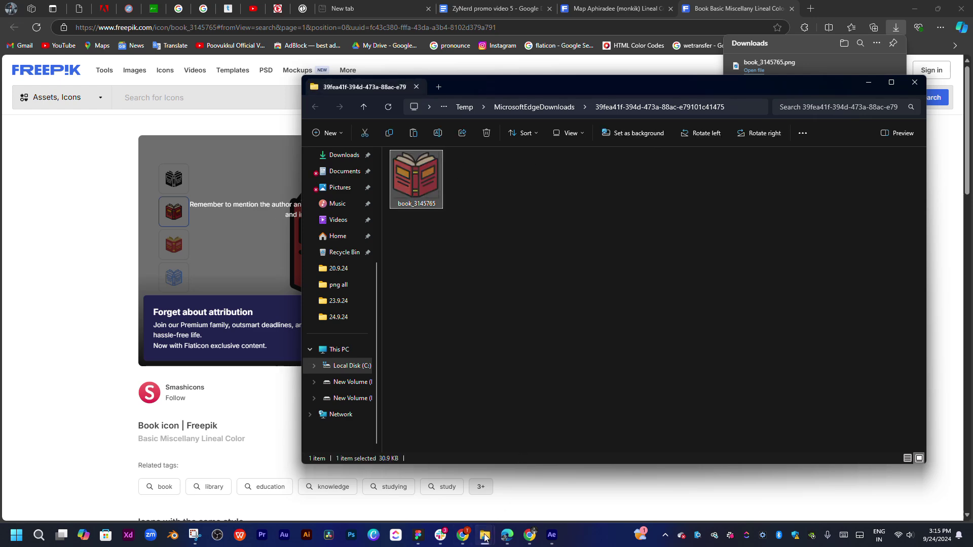
pyautogui.moveTo(485, 536)
pyautogui.click(487, 479)
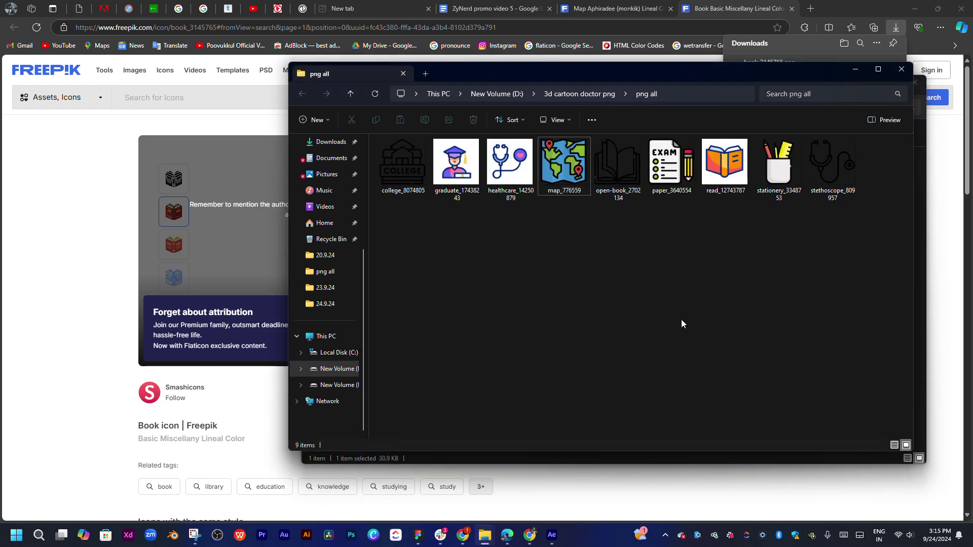
pyautogui.hotkey('ctrl', 'v')
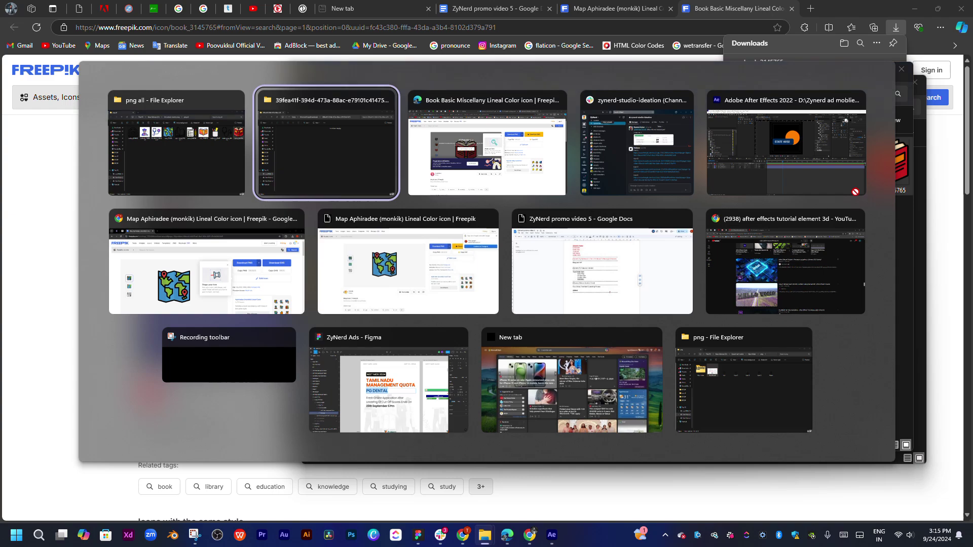
pyautogui.press('Tab')
pyautogui.press('Tab')
pyautogui.press('Tab')
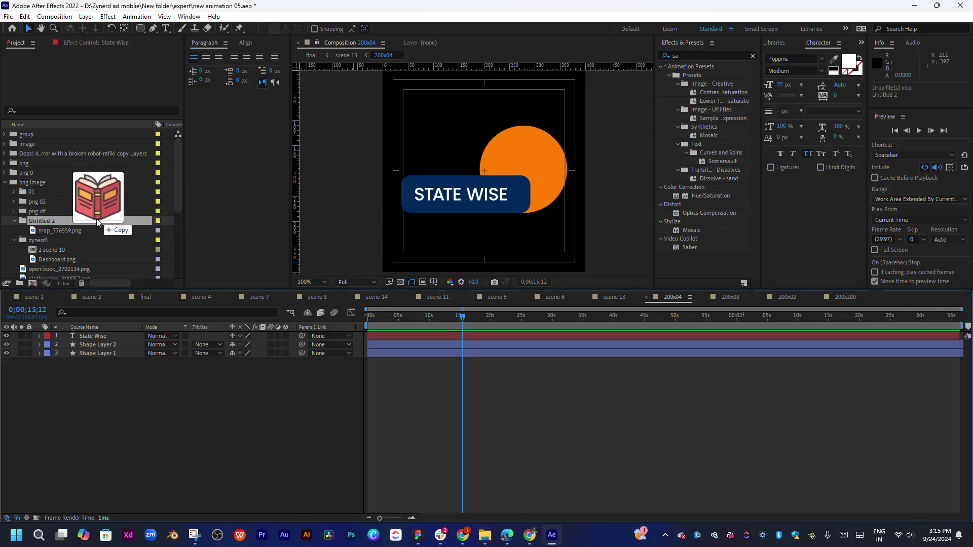
# Import book_3145765.png into Untitled 2 and size it to fit the STATE WISE orange circle.
pyautogui.moveTo(855, 191)
pyautogui.mouseDown()
pyautogui.moveTo(80, 218)
pyautogui.moveTo(66, 349)
pyautogui.mouseUp()
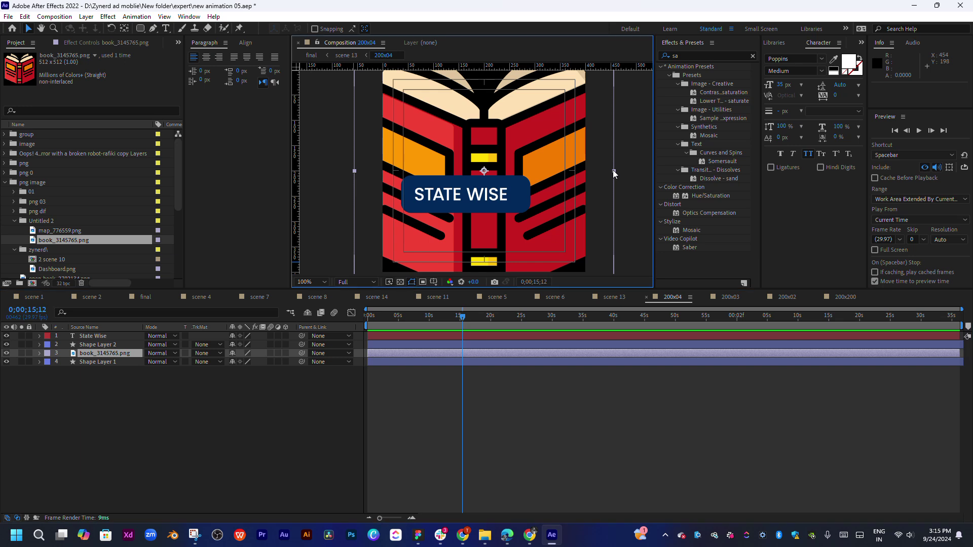
pyautogui.moveTo(613, 170)
pyautogui.mouseDown()
pyautogui.moveTo(506, 173)
pyautogui.moveTo(535, 167)
pyautogui.mouseUp()
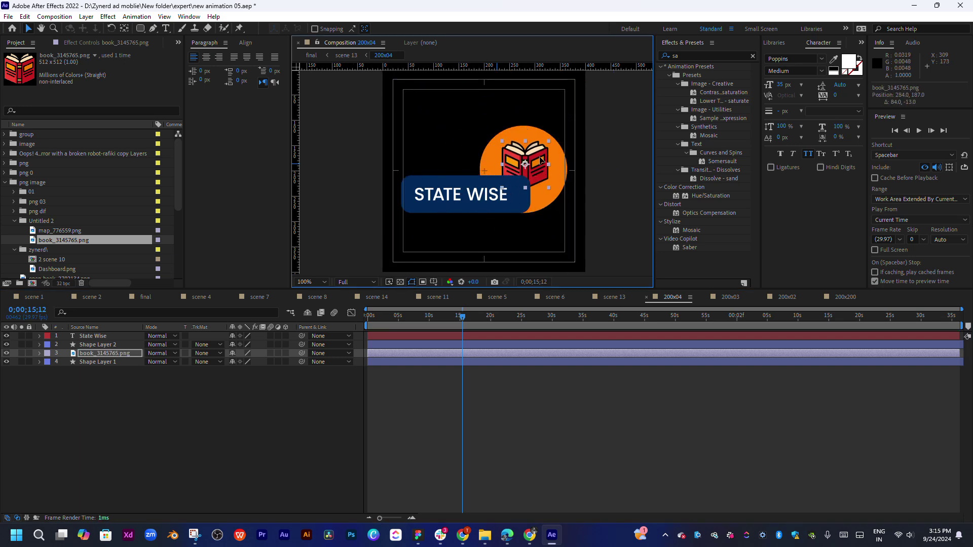
pyautogui.scroll(2, 543, 166)
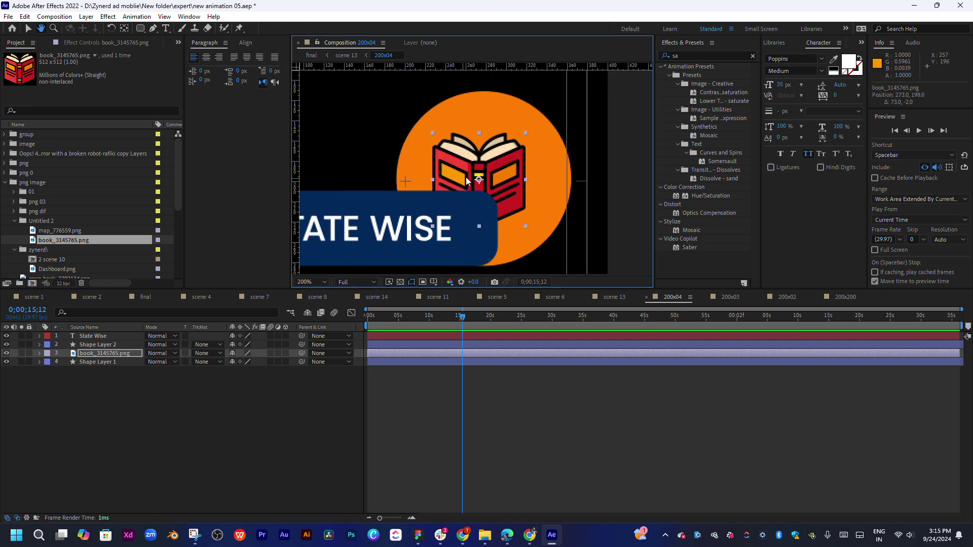
pyautogui.moveTo(525, 179)
pyautogui.mouseDown()
pyautogui.moveTo(549, 179)
pyautogui.moveTo(512, 186)
pyautogui.mouseUp()
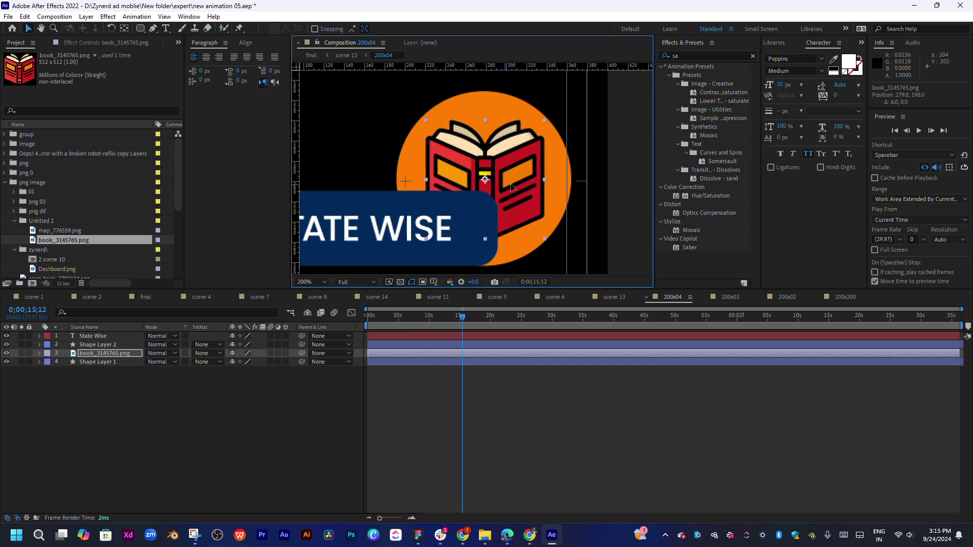
pyautogui.click(609, 180)
pyautogui.scroll(-2, 471, 193)
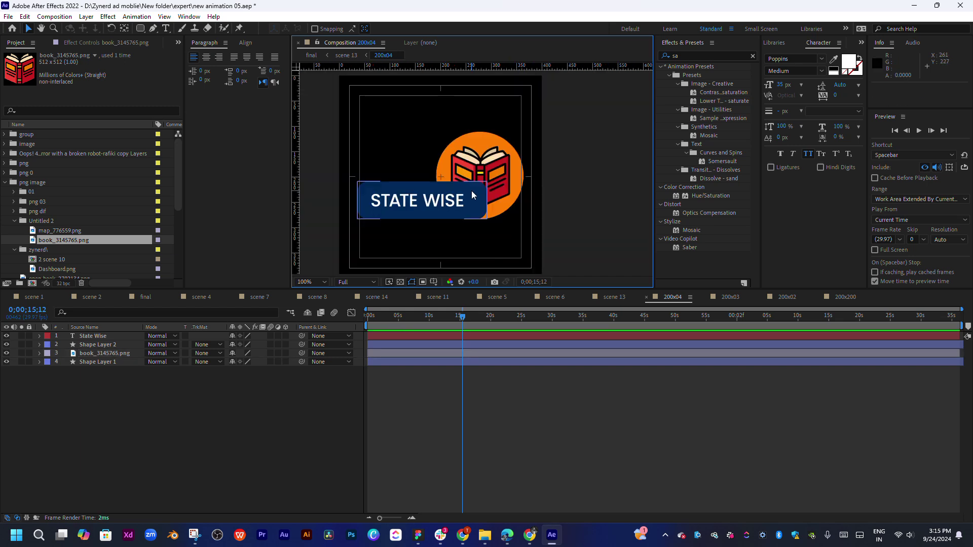
# Review the 200x03 COURSE WISE, 200x02 LOCATION WISE and 200x200 FEE WISE compositions.
pyautogui.click(723, 297)
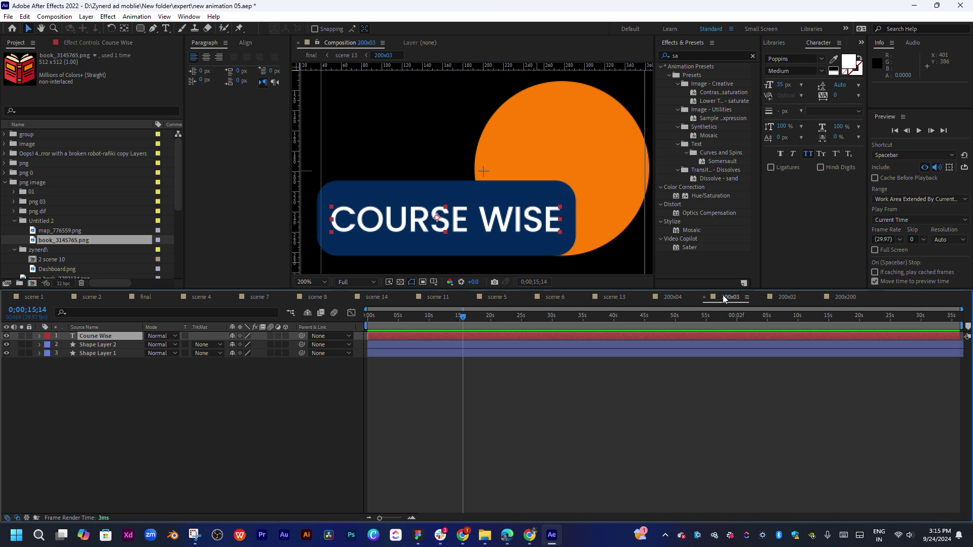
pyautogui.click(776, 296)
pyautogui.click(840, 298)
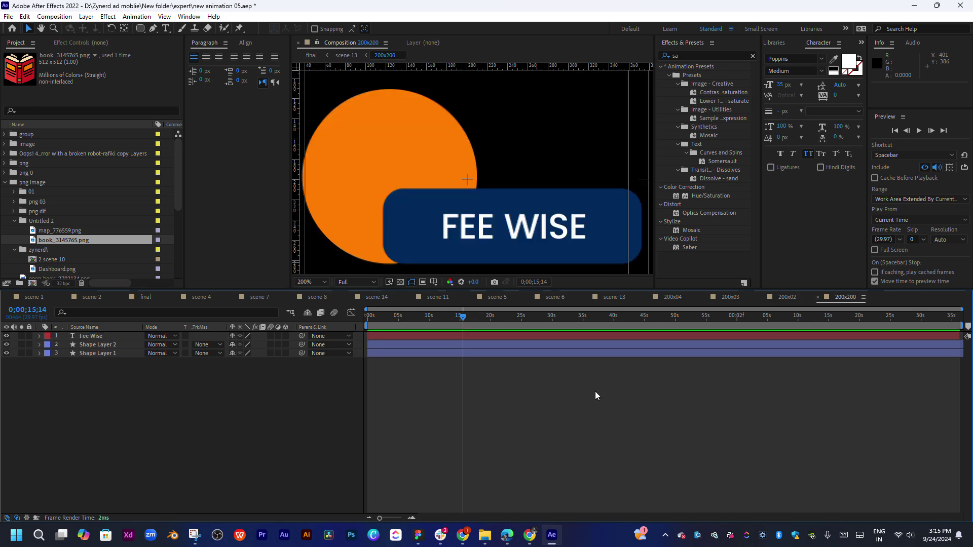
pyautogui.click(507, 535)
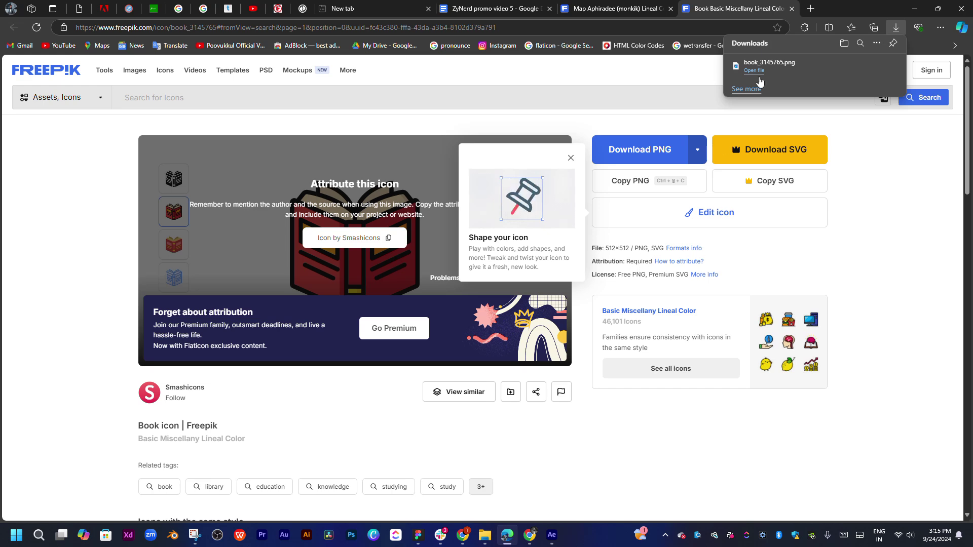
# Open the Freepik Travel icon page (travel_15692612, pink location pin) from the Slack icon 3 link.
pyautogui.click(639, 7)
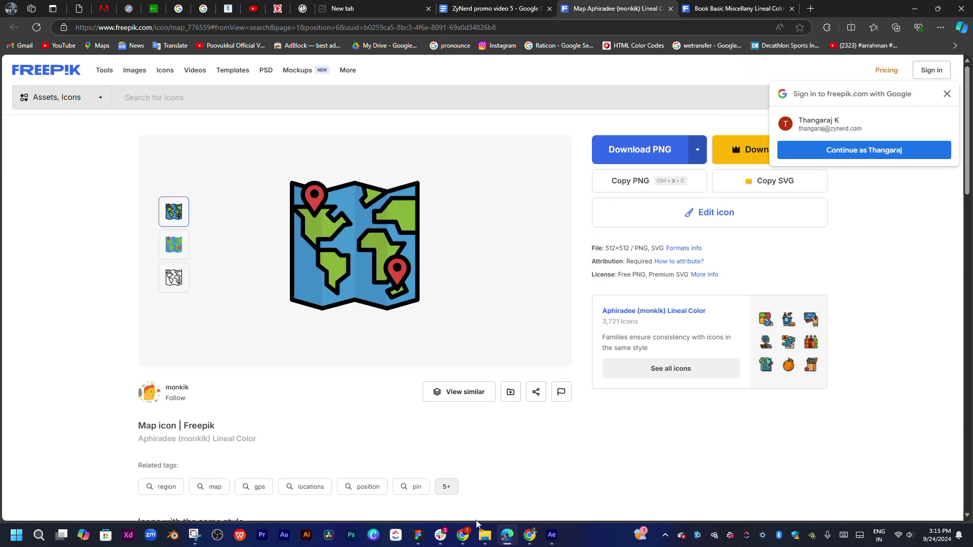
pyautogui.click(439, 536)
pyautogui.click(539, 340)
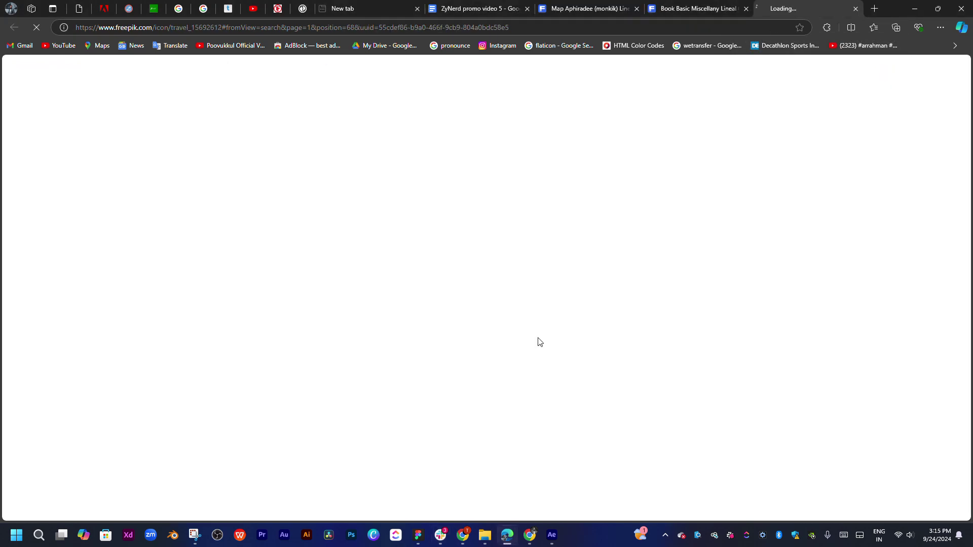
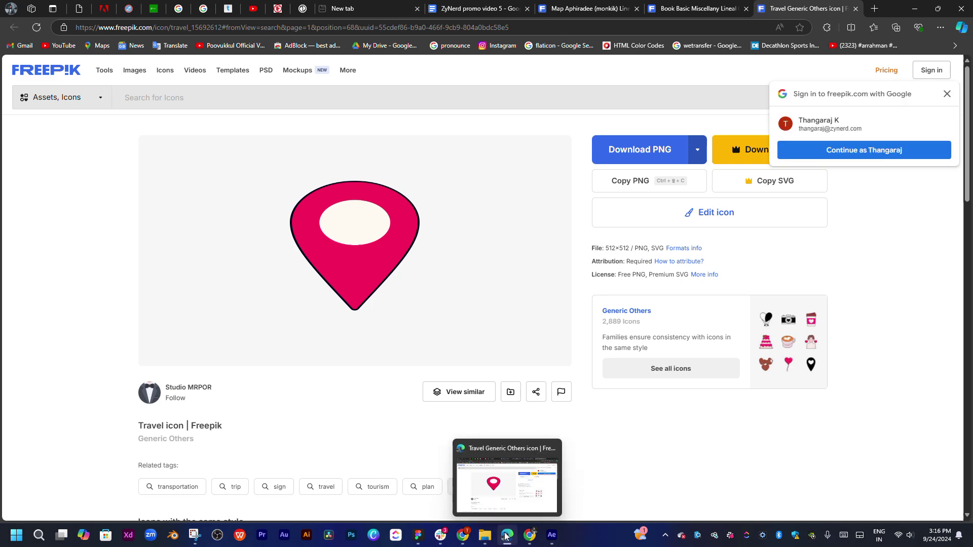
# Close the blank tab and select the State Wise item in the script's Your Dream Seat list.
pyautogui.click(381, 5)
pyautogui.click(417, 8)
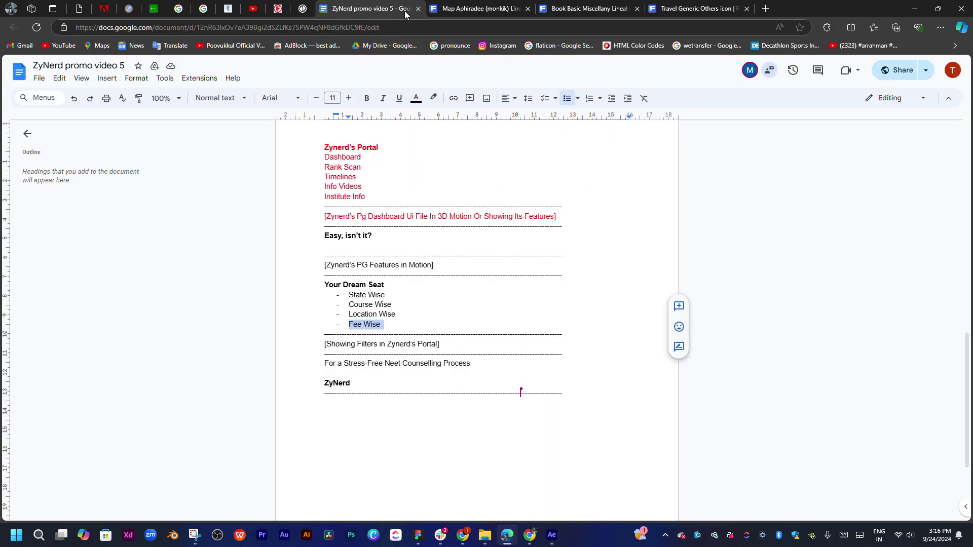
pyautogui.moveTo(350, 294); pyautogui.dragTo(456, 296)
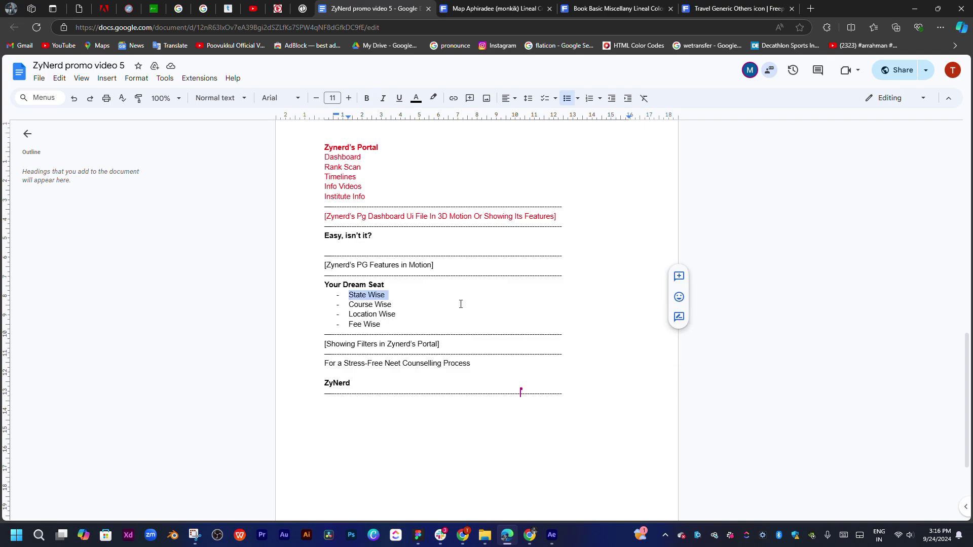
# Open the State Wise comp 200x04 and delete the book_3145765.png icon.
pyautogui.click(550, 539)
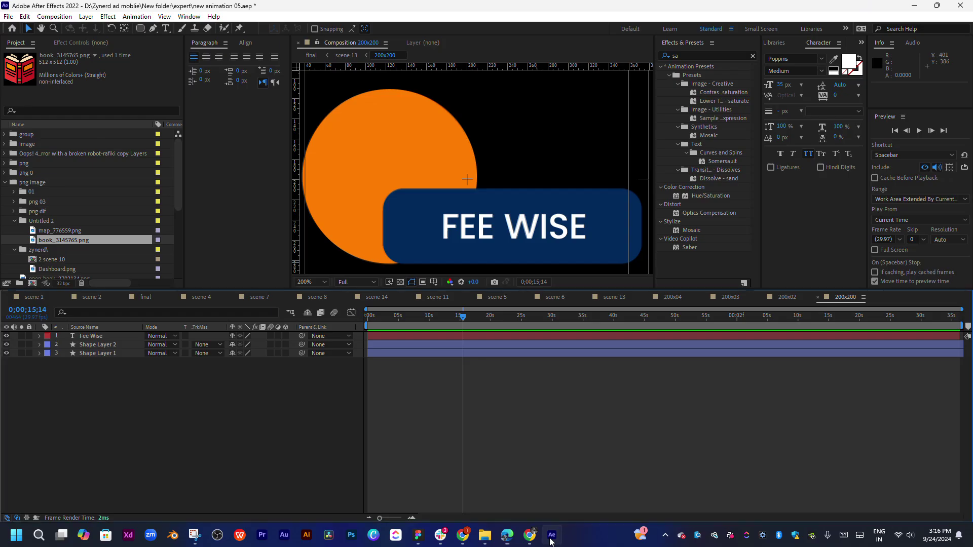
pyautogui.click(775, 303)
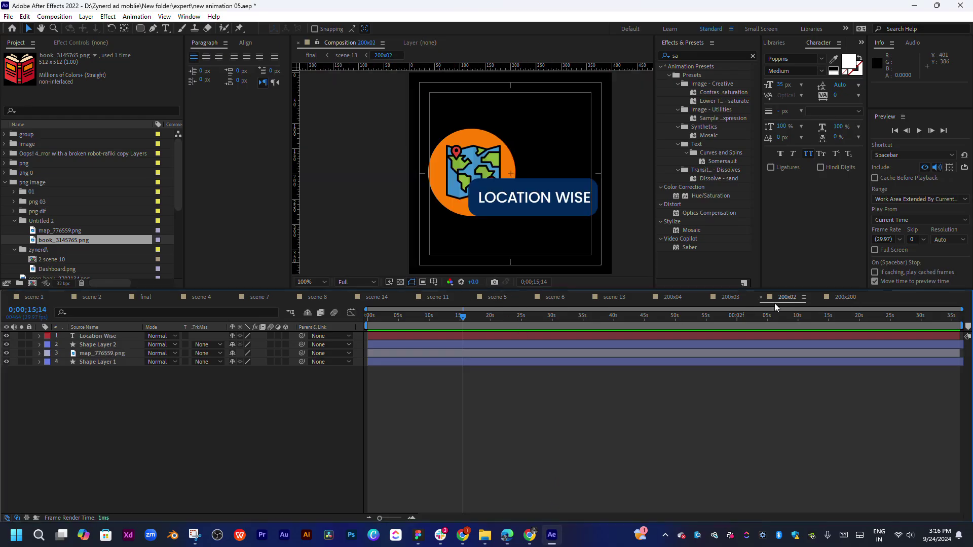
pyautogui.click(720, 300)
pyautogui.click(679, 298)
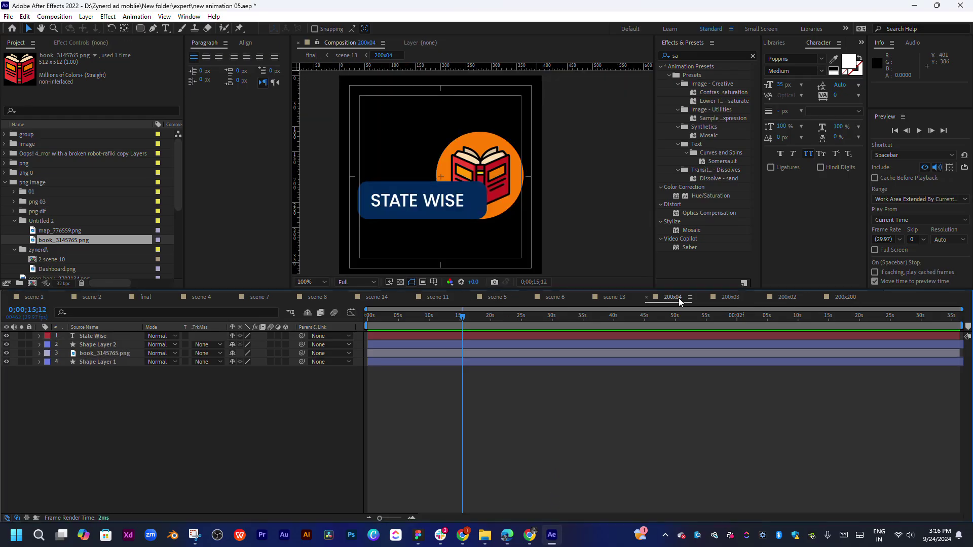
pyautogui.click(482, 175)
pyautogui.press('Delete')
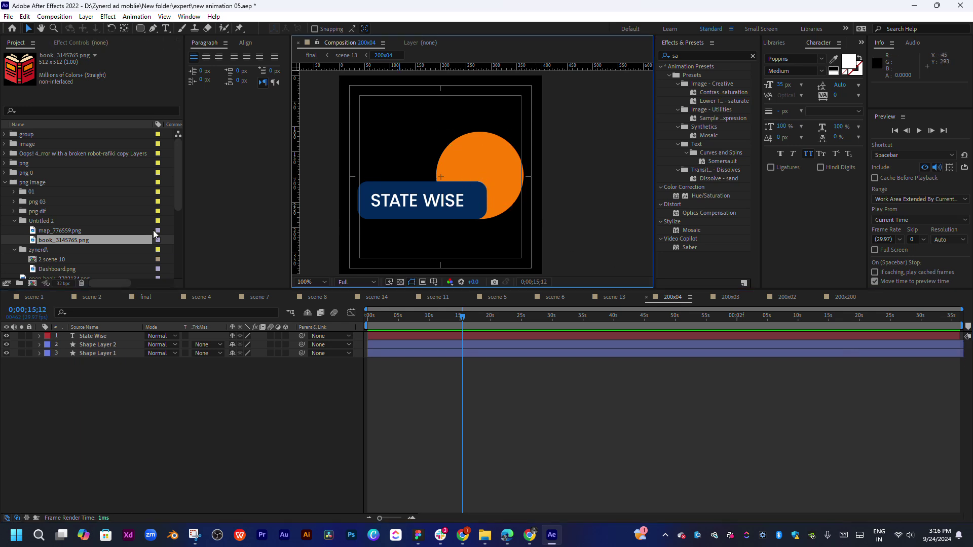
# Add map_776559.png to the State Wise scene, scaled to 64% inside the orange circle.
pyautogui.moveTo(59, 231); pyautogui.dragTo(73, 349)
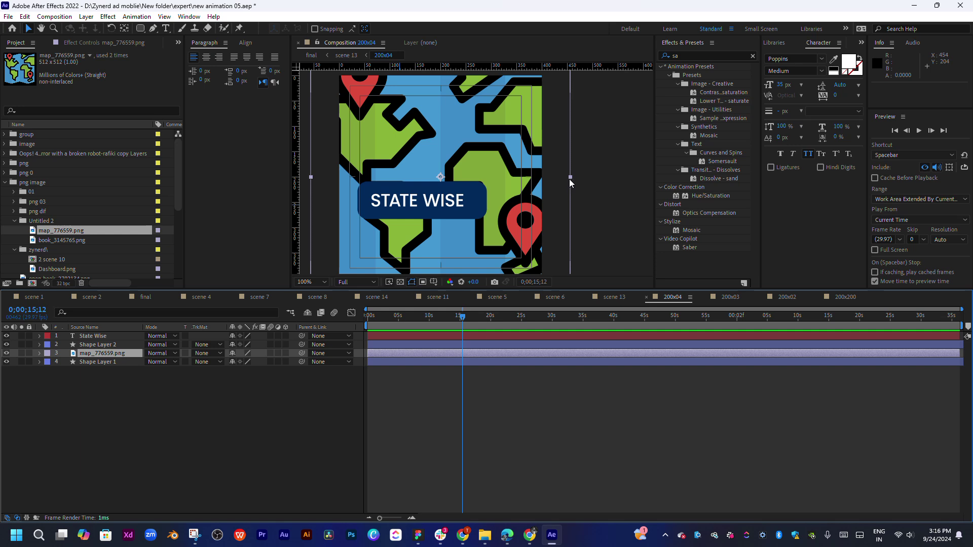
pyautogui.moveTo(569, 178)
pyautogui.mouseDown()
pyautogui.moveTo(469, 178)
pyautogui.moveTo(496, 176)
pyautogui.moveTo(487, 180)
pyautogui.mouseUp()
pyautogui.scroll(2, 496, 176)
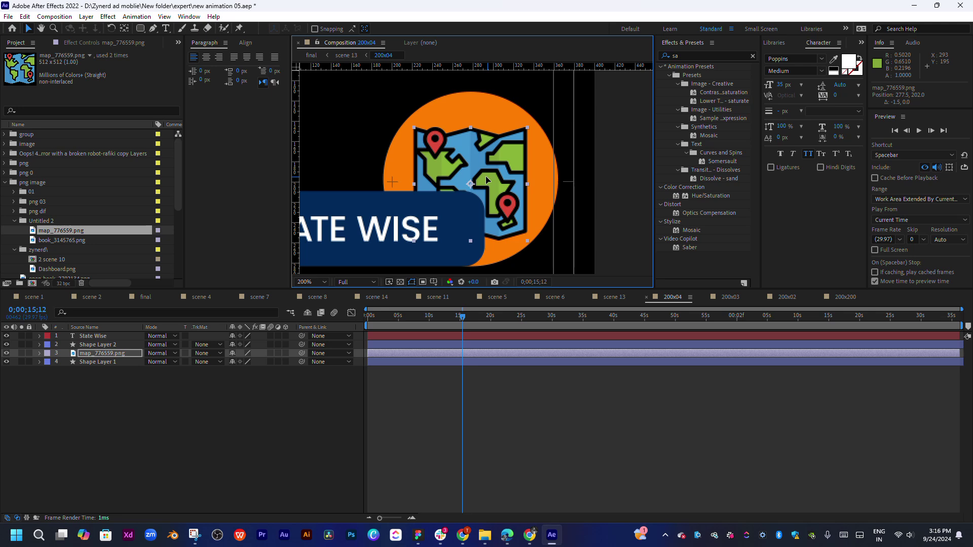
pyautogui.click(606, 171)
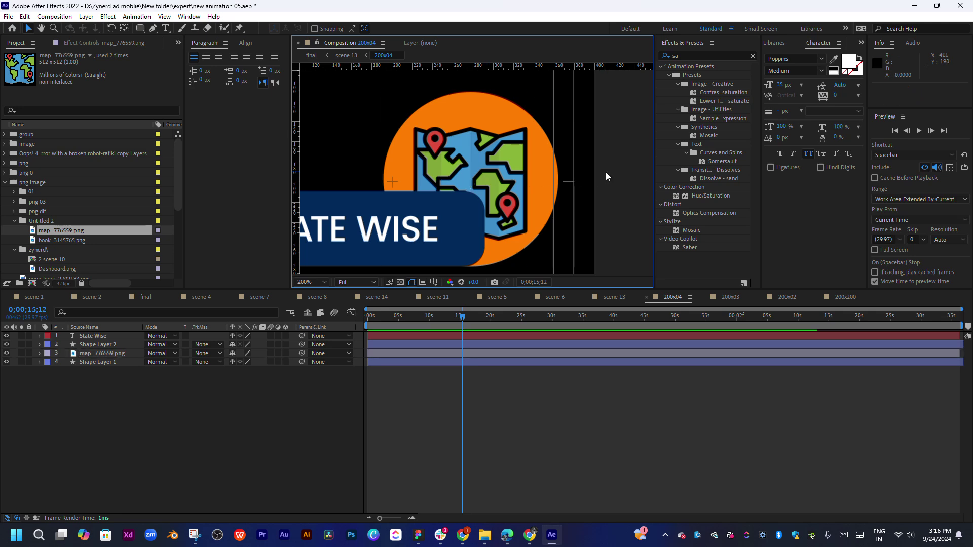
# Close the State Wise comp and check the script in the browser.
pyautogui.click(647, 298)
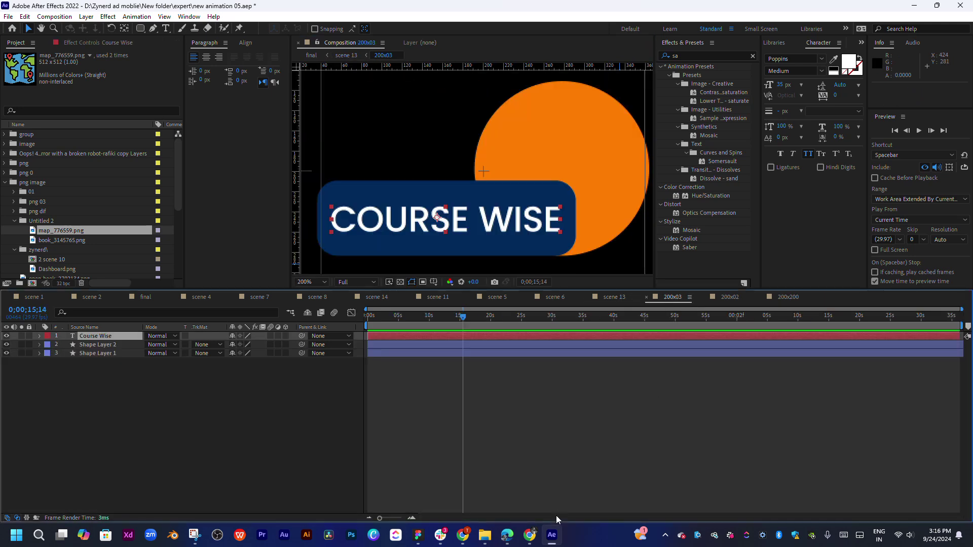
pyautogui.click(509, 535)
pyautogui.click(509, 535)
pyautogui.click(509, 534)
pyautogui.click(508, 535)
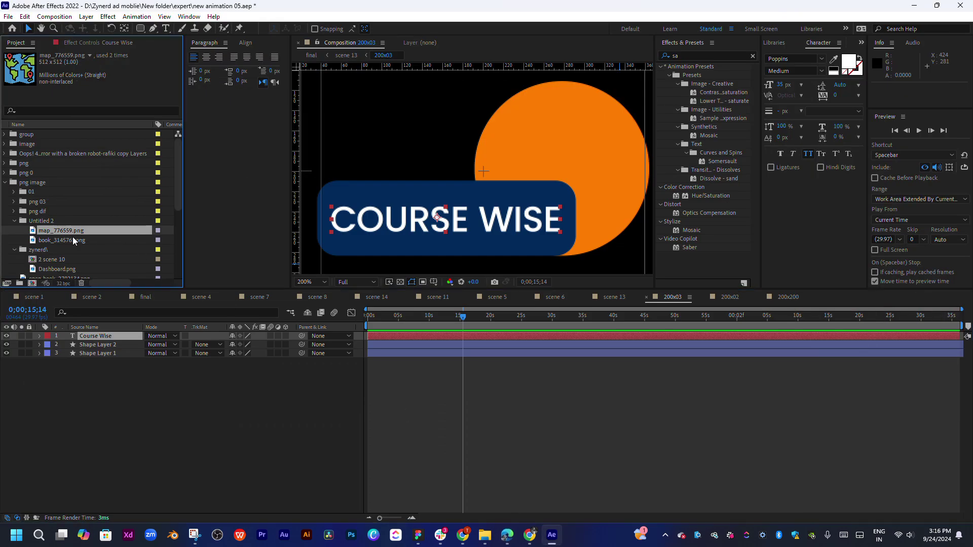
# Add book_3145765.png to the Course Wise comp at 33% scale, centred in the orange circle.
pyautogui.moveTo(72, 240); pyautogui.dragTo(99, 349)
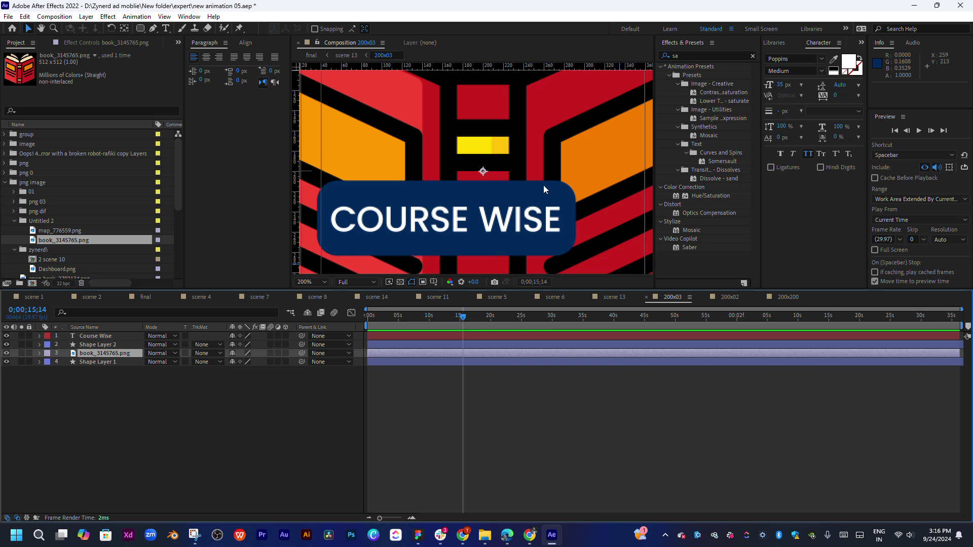
pyautogui.scroll(-1, 543, 184)
pyautogui.moveTo(608, 174)
pyautogui.mouseDown()
pyautogui.moveTo(524, 173)
pyautogui.moveTo(566, 173)
pyautogui.mouseUp()
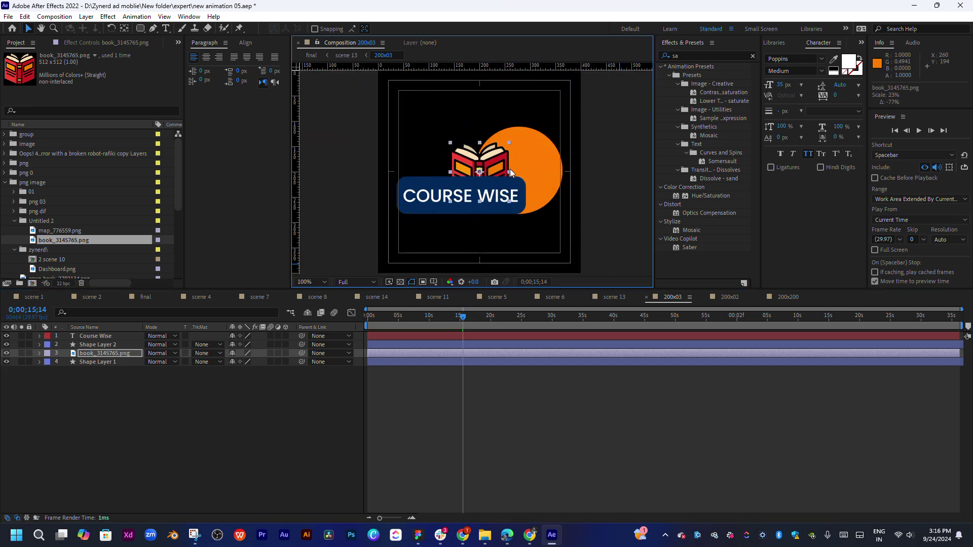
pyautogui.scroll(1, 539, 172)
pyautogui.hscroll(1, 539, 171)
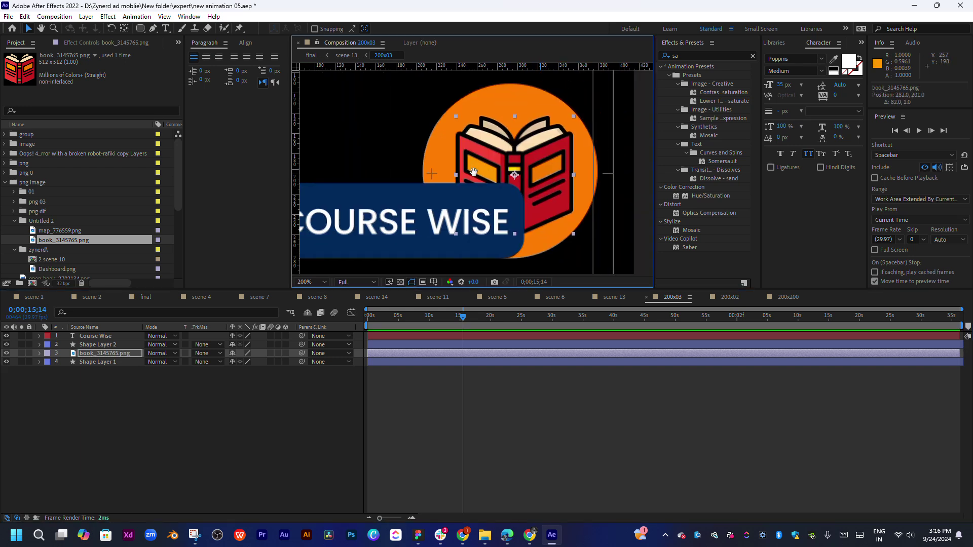
pyautogui.hscroll(1, 527, 175)
pyautogui.moveTo(514, 178); pyautogui.dragTo(512, 175)
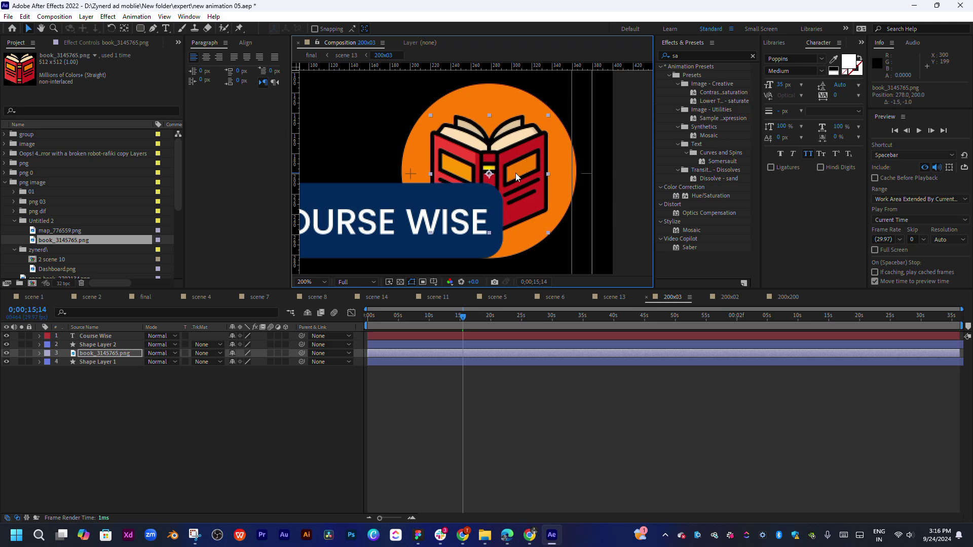
pyautogui.click(621, 176)
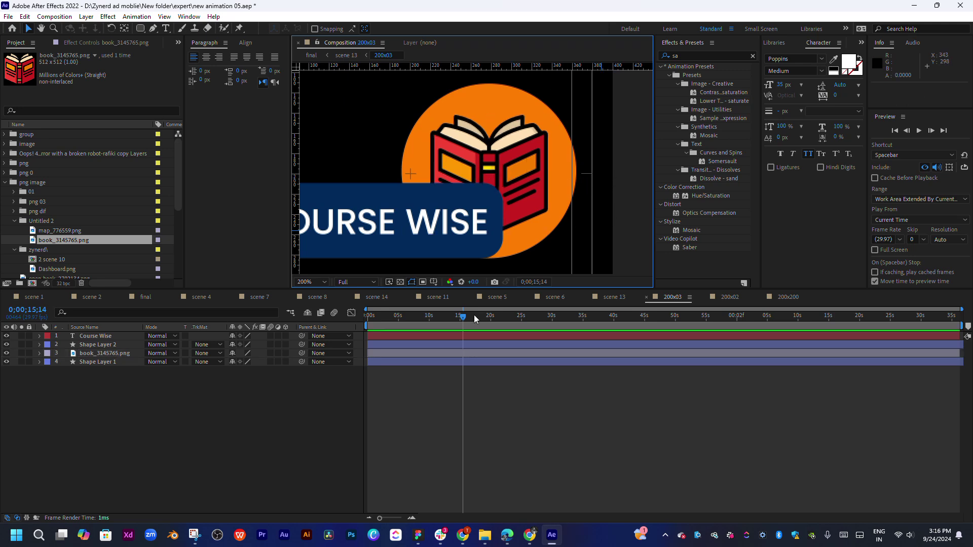
# Close Course Wise and delete map_776559.png from the Location Wise comp 200x02.
pyautogui.click(647, 297)
pyautogui.click(676, 298)
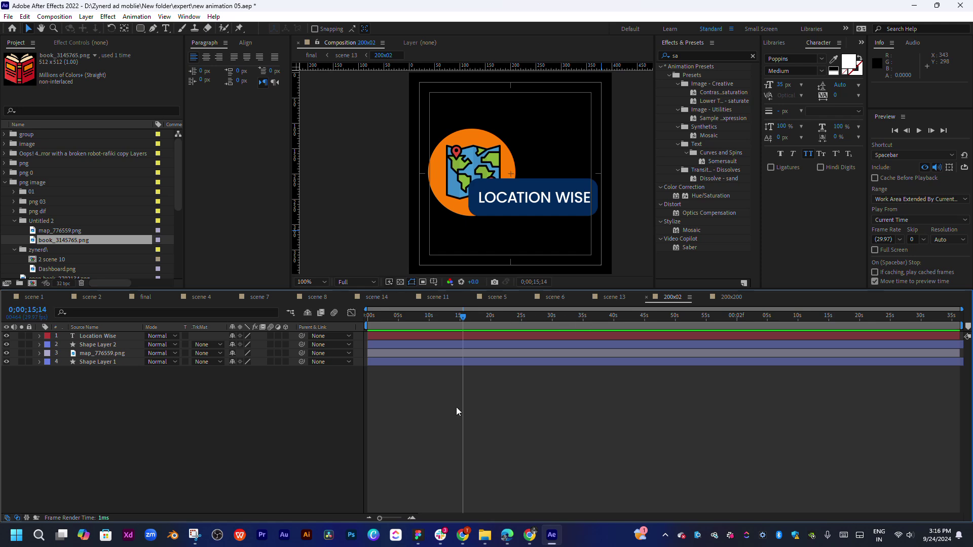
pyautogui.click(454, 159)
pyautogui.press('Delete')
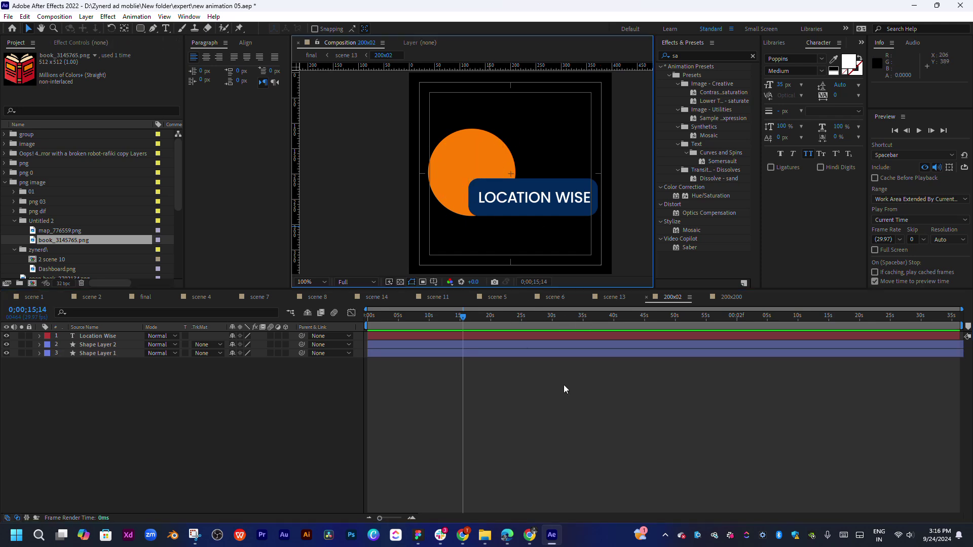
pyautogui.moveTo(502, 541)
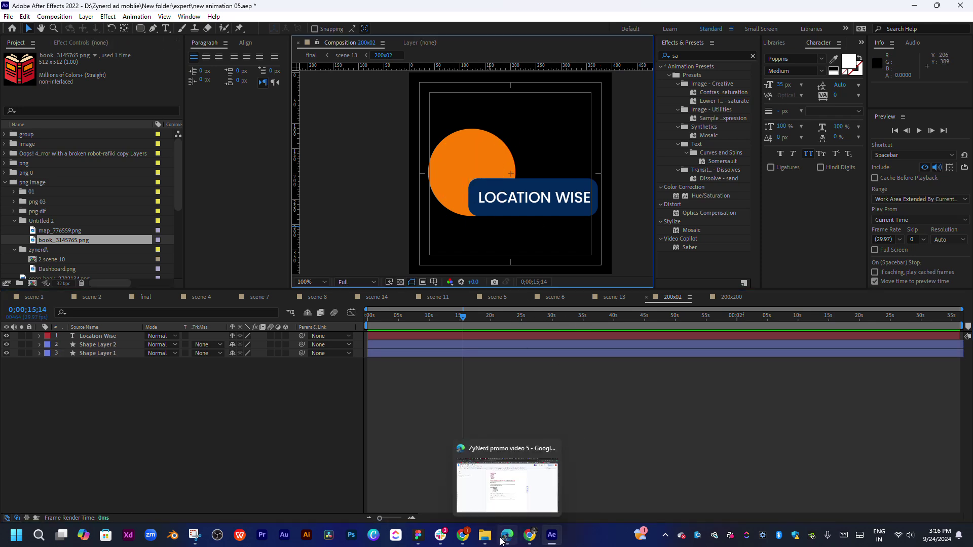
pyautogui.click(441, 540)
# Download the Freepik location pin icon as PNG, saved as travel_15692612.
pyautogui.click(508, 536)
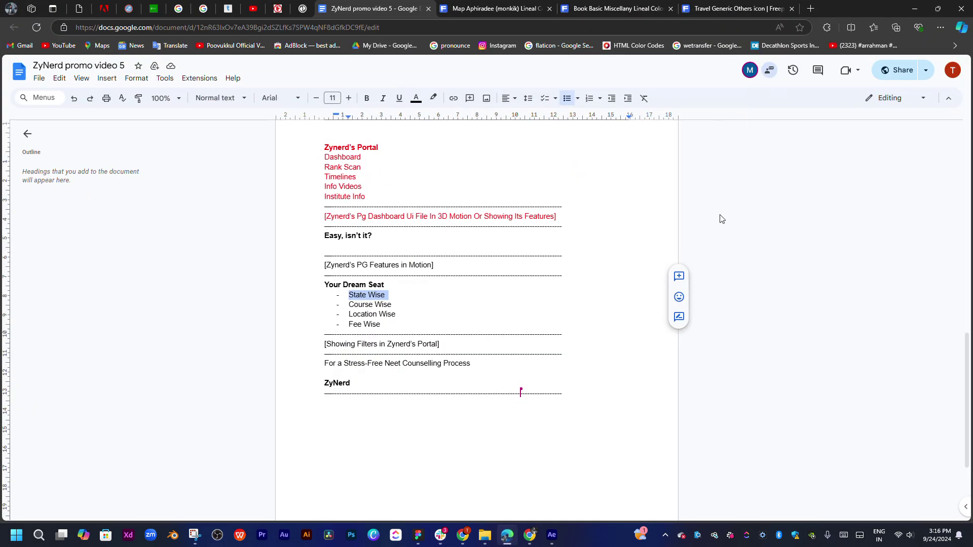
pyautogui.click(725, 6)
pyautogui.click(670, 8)
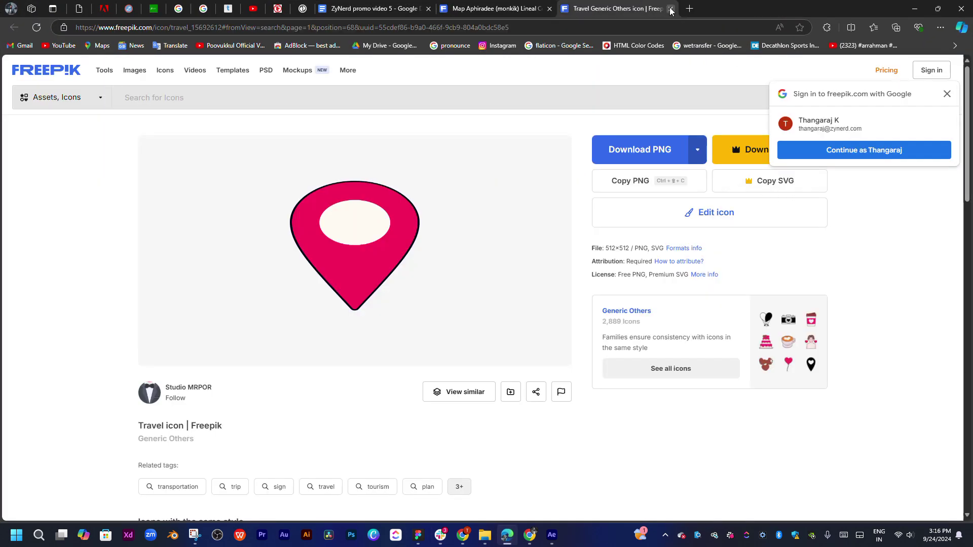
pyautogui.click(654, 157)
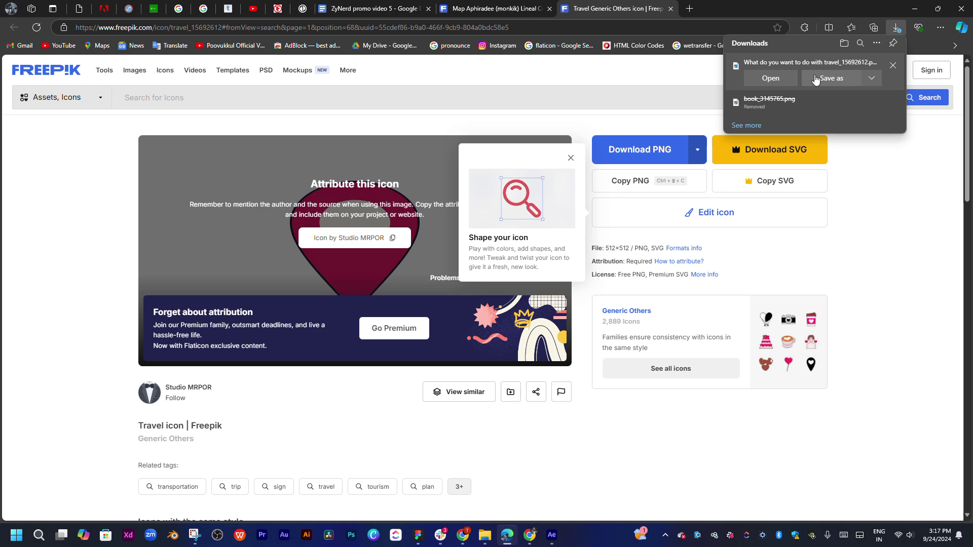
pyautogui.click(827, 81)
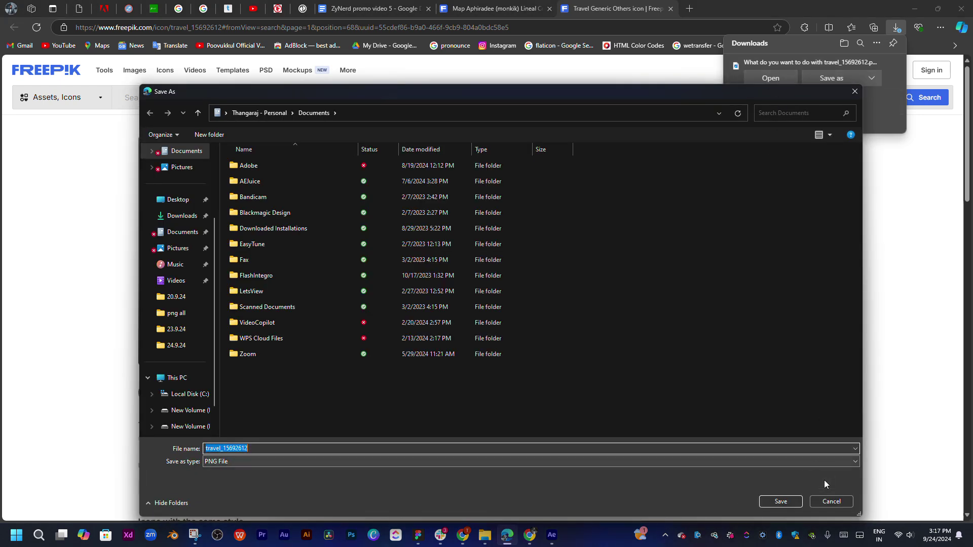
pyautogui.click(781, 502)
# Move travel_15692612.png into the png all folder and return to After Effects.
pyautogui.click(861, 65)
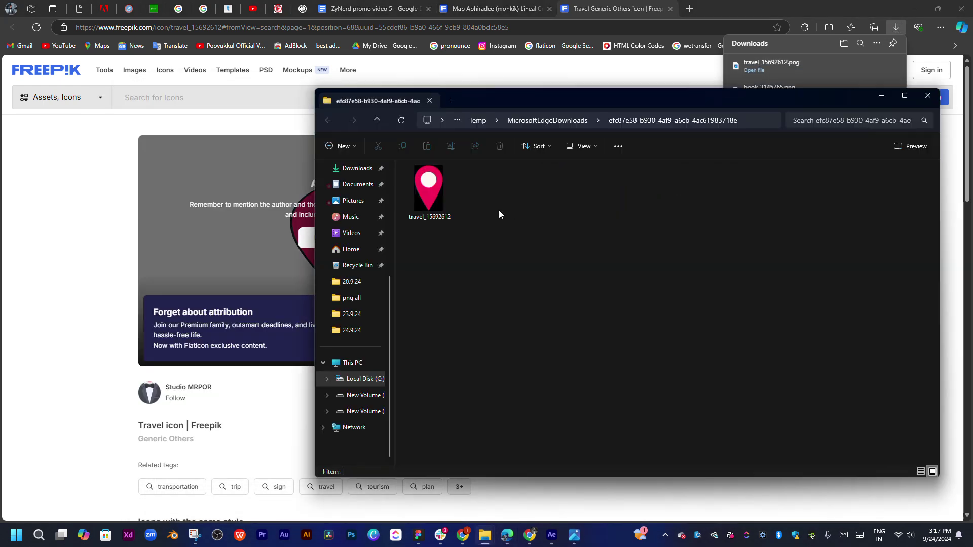
pyautogui.click(430, 199)
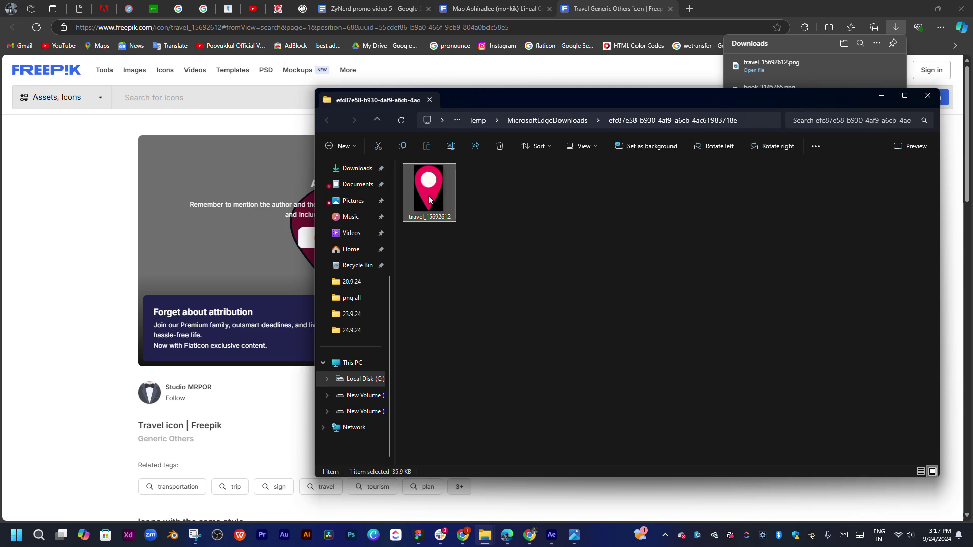
pyautogui.hotkey('ctrl', 'x')
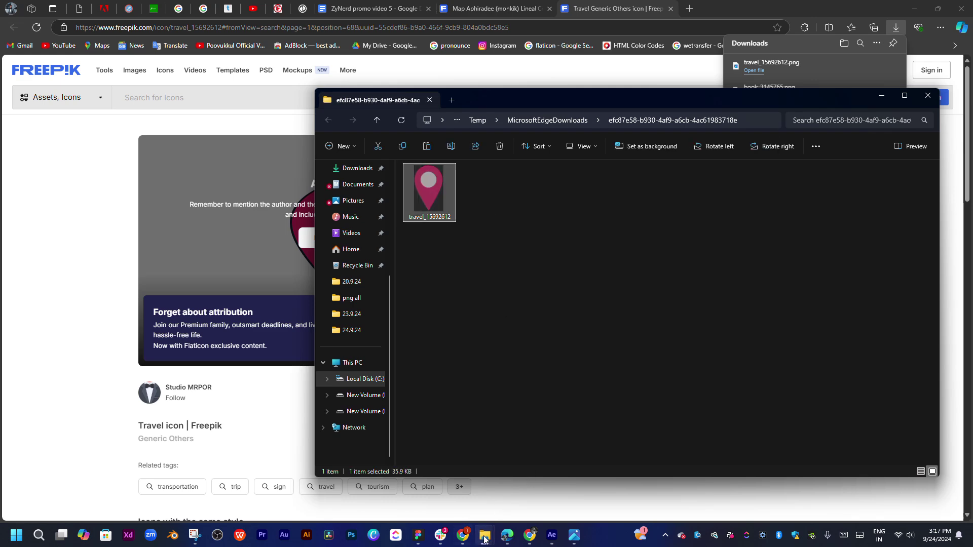
pyautogui.moveTo(485, 539)
pyautogui.click(468, 493)
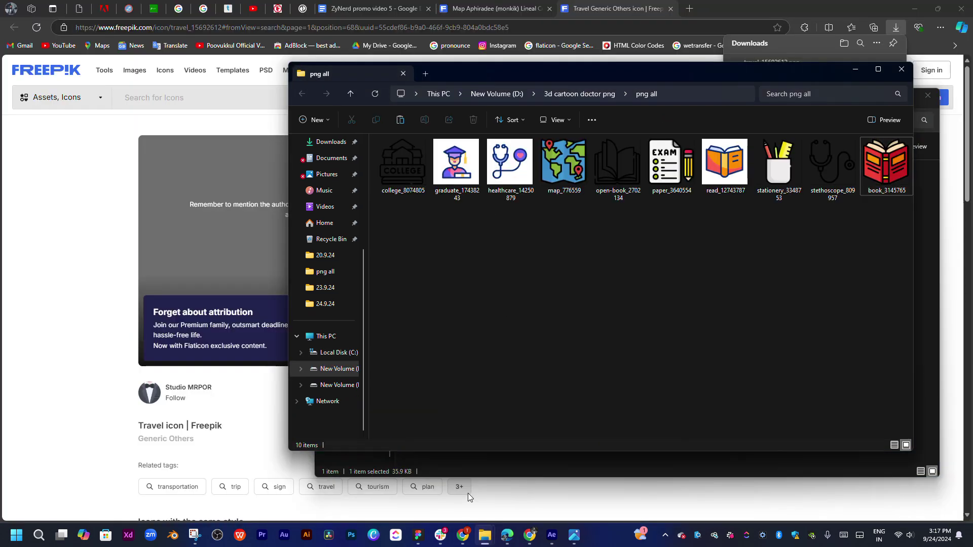
pyautogui.hotkey('ctrl', 'v')
pyautogui.hotkey('alt', 'Tab')
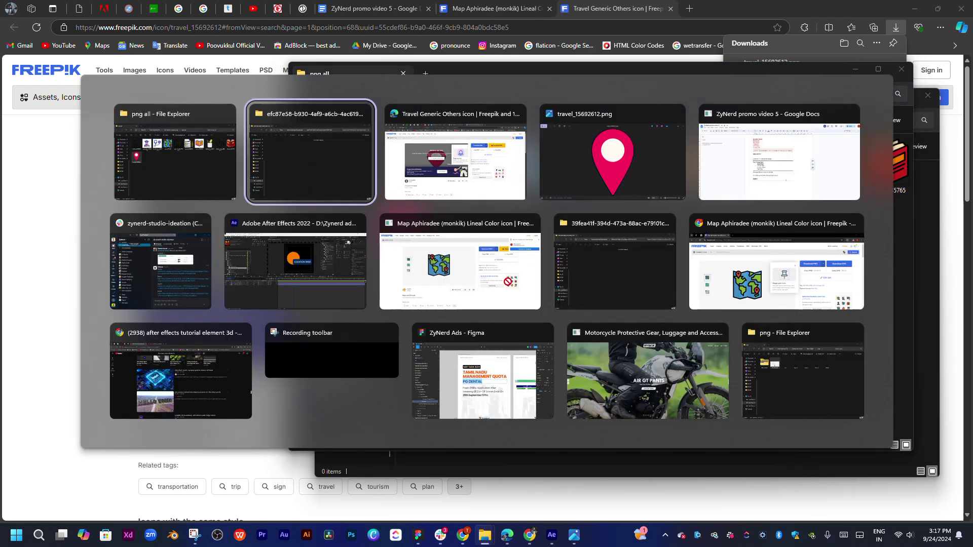
pyautogui.press('Tab')
pyautogui.press('Tab')
pyautogui.press('Tab')
pyautogui.press('Tab')
pyautogui.press('Tab')
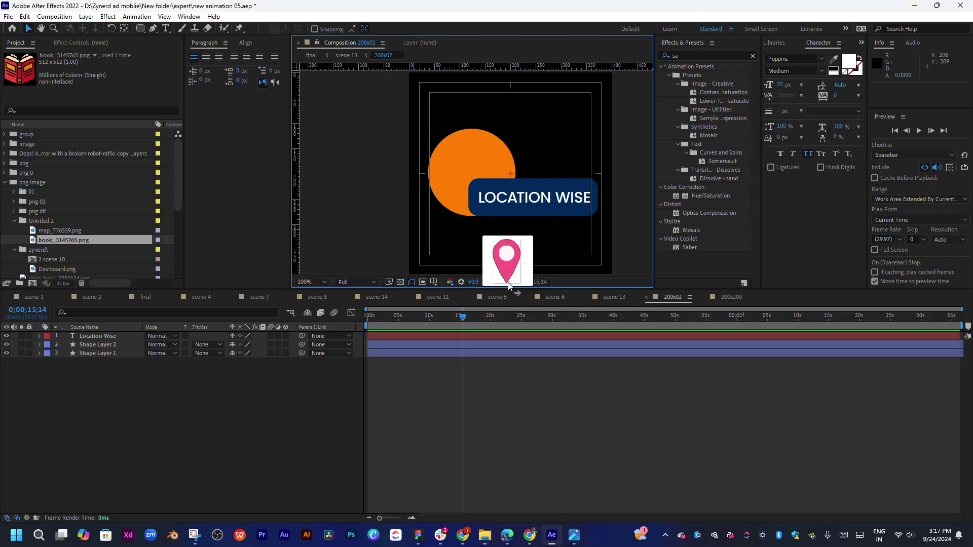
# Import travel_15692612.png and add it to the Location Wise comp at 18% scale.
pyautogui.moveTo(508, 287); pyautogui.dragTo(69, 220)
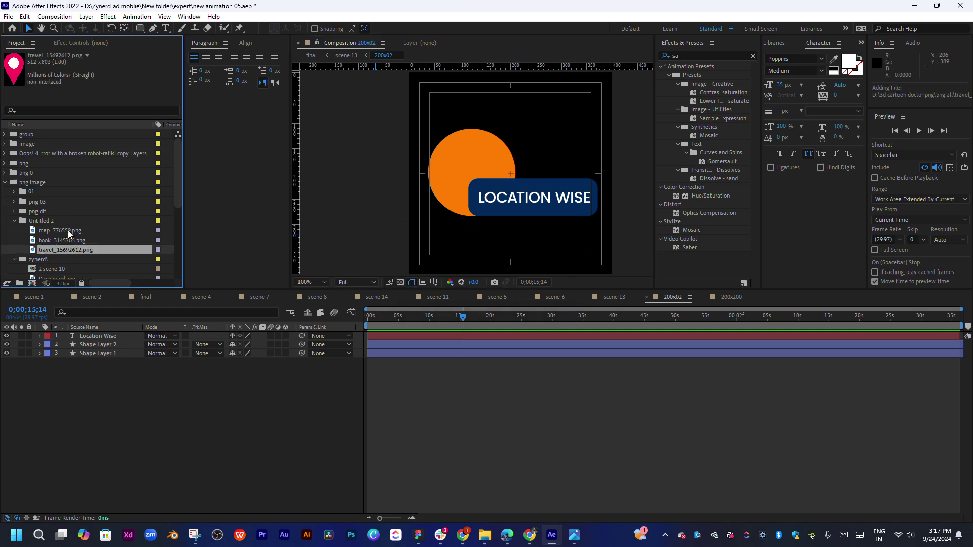
pyautogui.moveTo(63, 249); pyautogui.dragTo(120, 350)
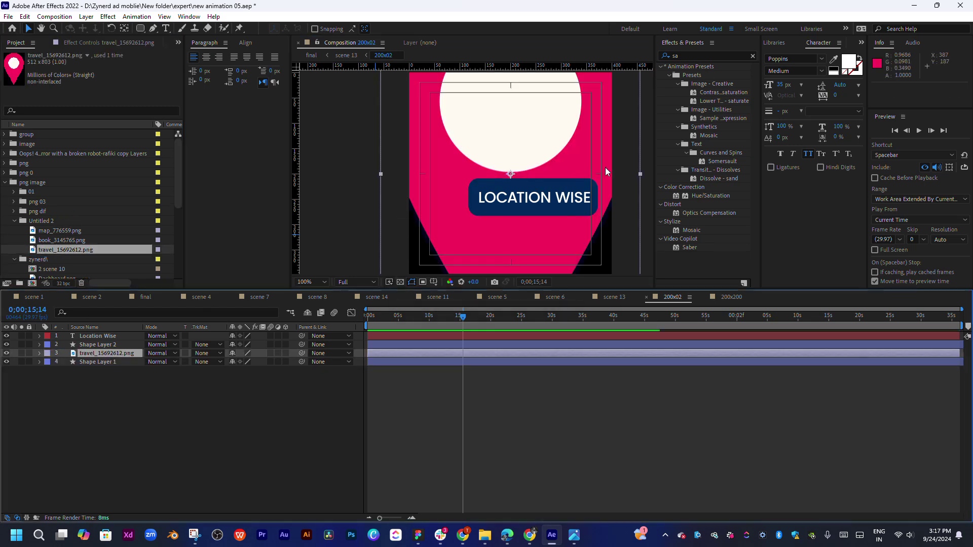
pyautogui.moveTo(640, 174); pyautogui.dragTo(479, 171)
pyautogui.scroll(1, 488, 170)
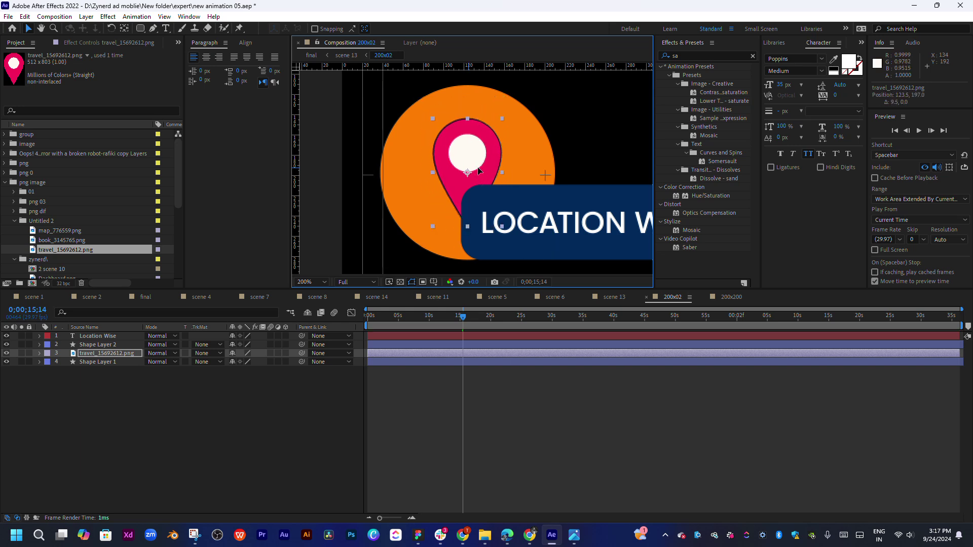
pyautogui.click(582, 142)
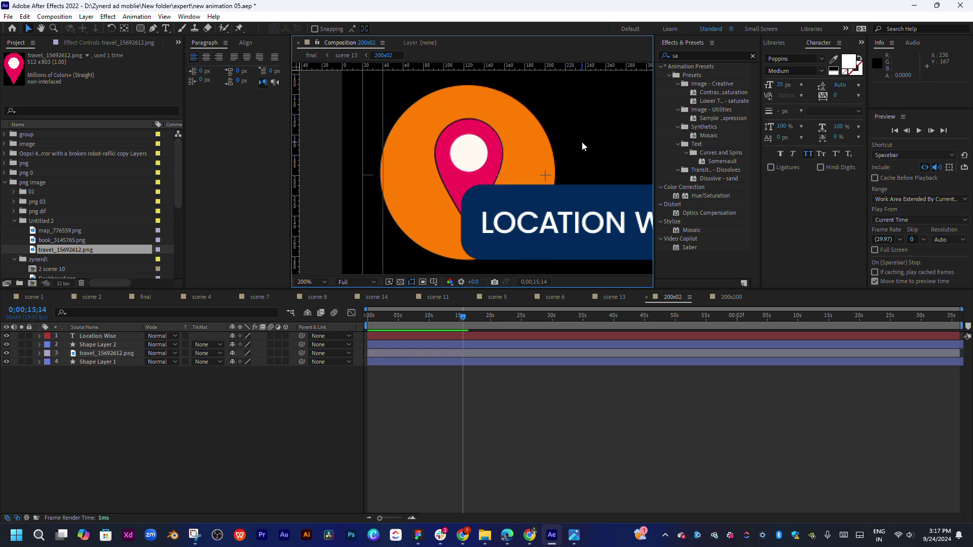
# Nudge the pin icon slightly left so it sits on the orange circle.
pyautogui.press(',')
pyautogui.press(',')
pyautogui.press(',')
pyautogui.press('.')
pyautogui.press('.')
pyautogui.click(485, 171)
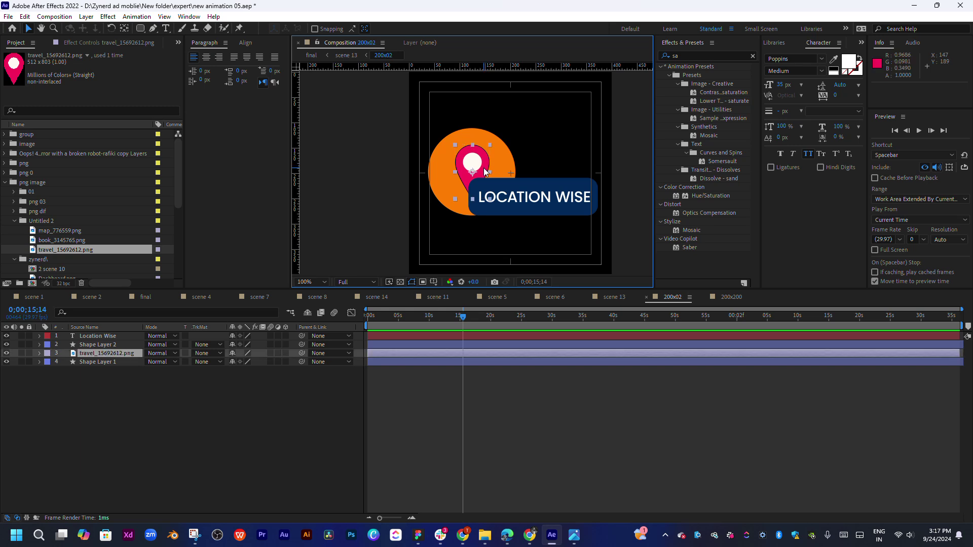
pyautogui.moveTo(483, 171); pyautogui.dragTo(480, 172)
pyautogui.click(592, 146)
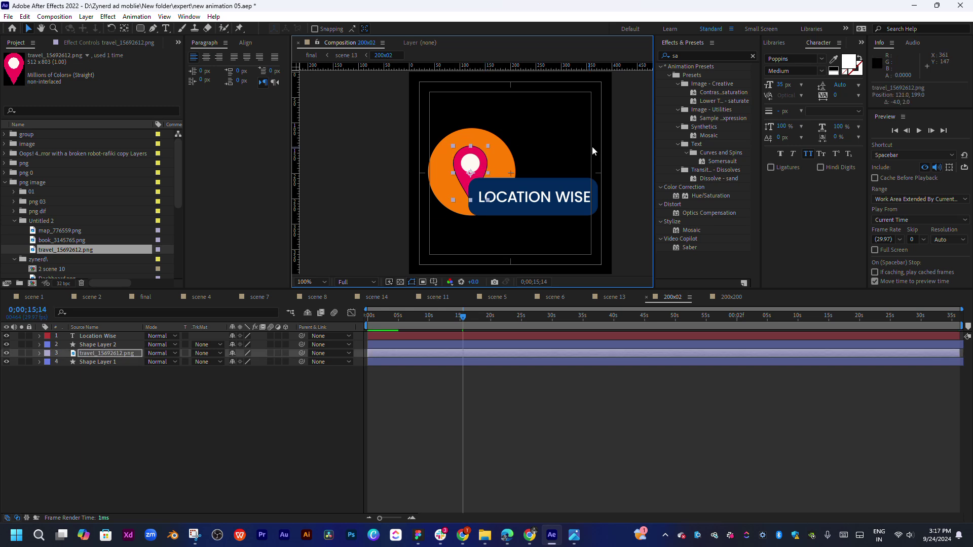
# Close the 200x02 comp and the pin image preview window.
pyautogui.click(647, 297)
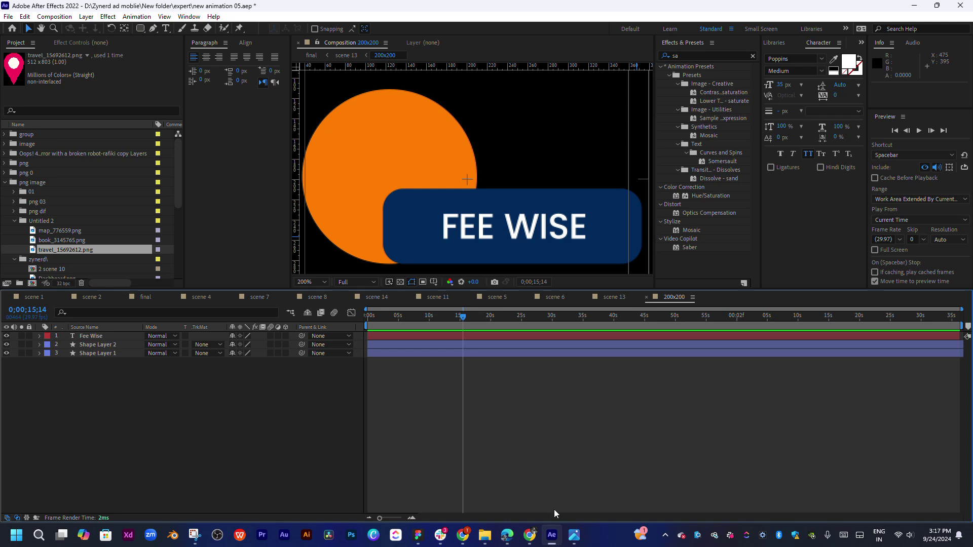
pyautogui.click(573, 533)
pyautogui.click(807, 105)
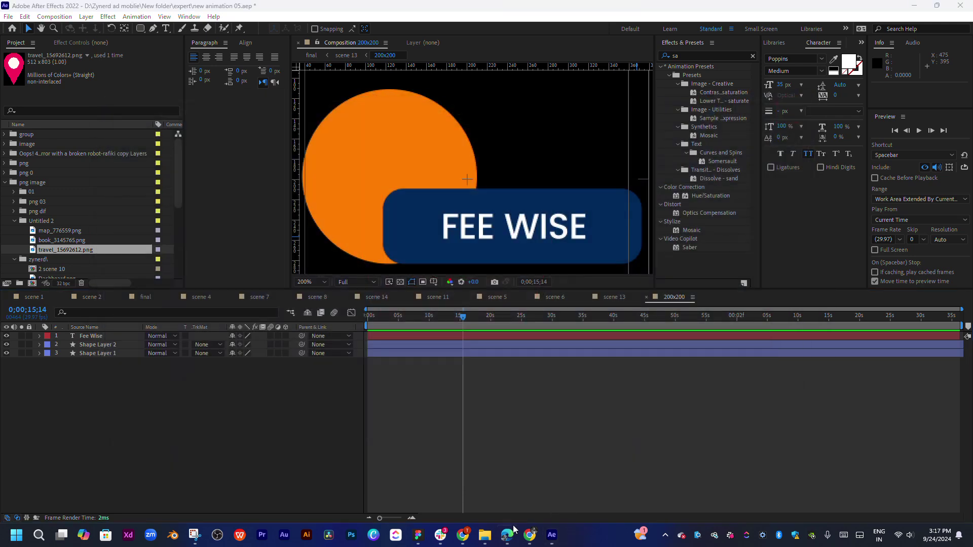
pyautogui.click(439, 538)
# Download Freepik's Cash icon as cash_2021686.png and reveal it in the temporary download folder.
pyautogui.click(552, 358)
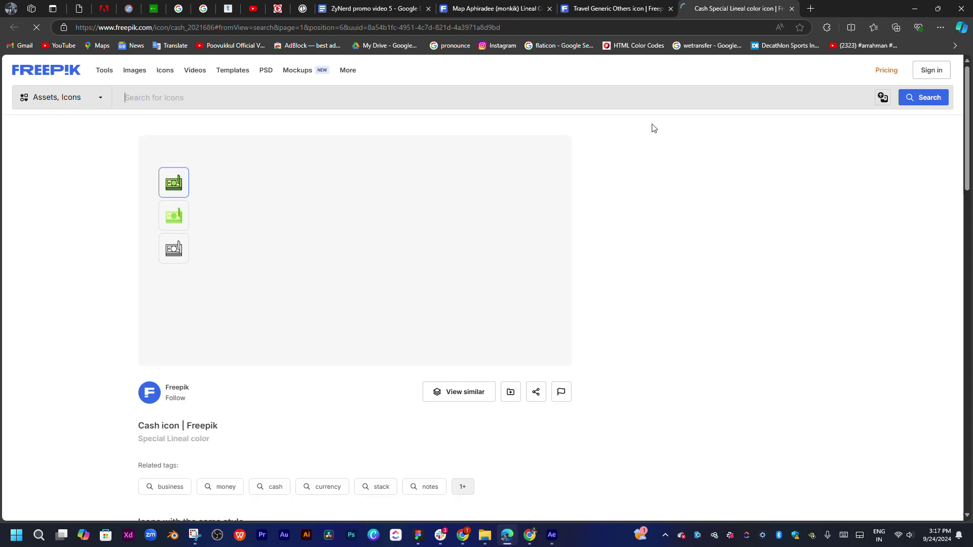
pyautogui.click(640, 149)
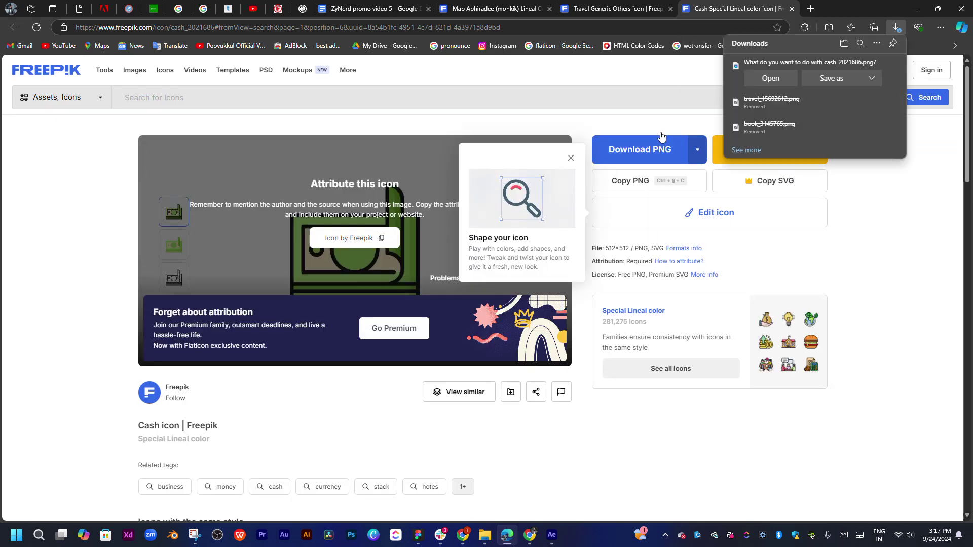
pyautogui.click(771, 78)
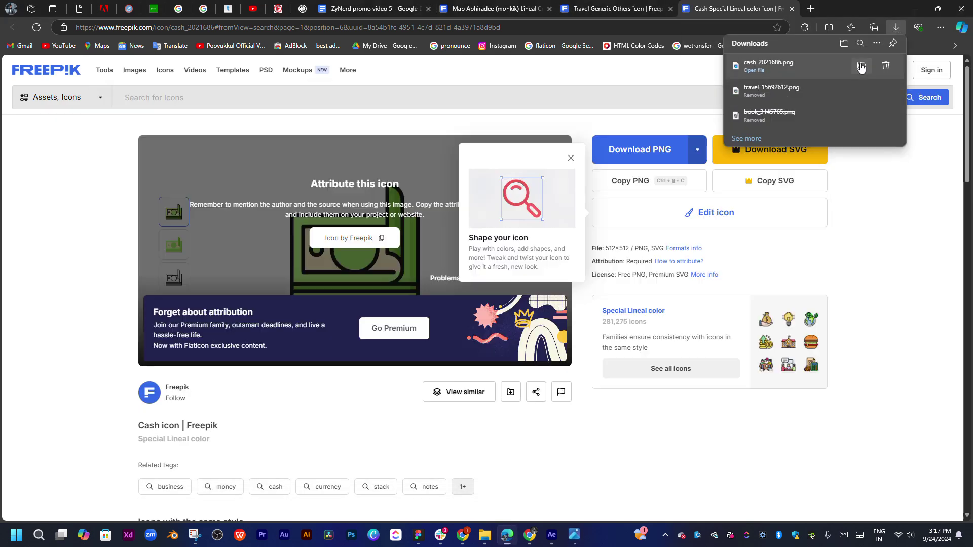
pyautogui.click(860, 67)
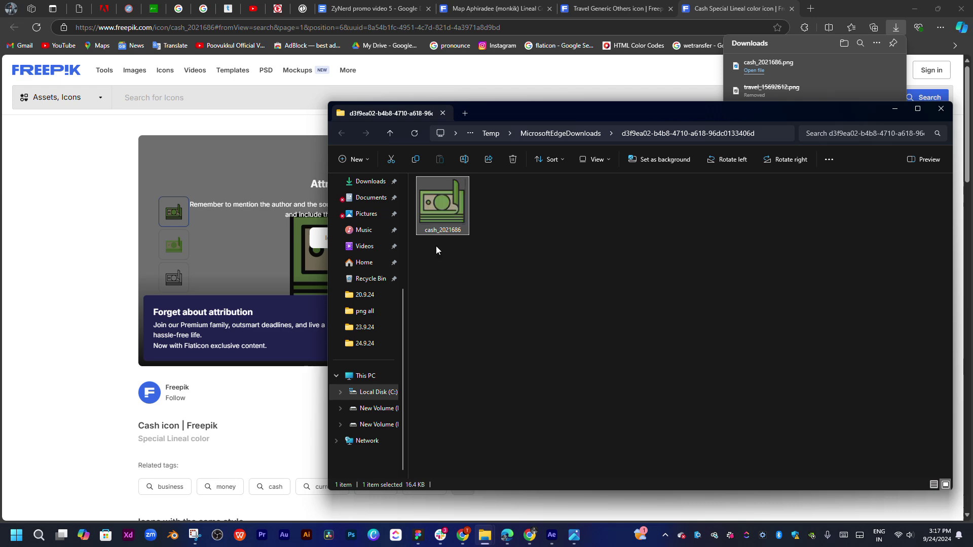
# Paste cash_2021686.png into the png all folder and return to After Effects.
pyautogui.moveTo(482, 538)
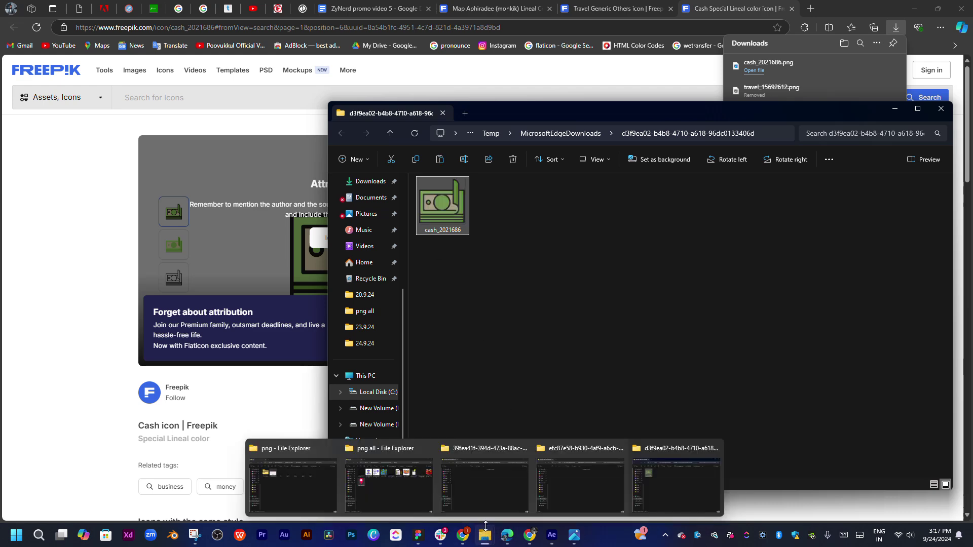
pyautogui.click(414, 482)
pyautogui.click(680, 380)
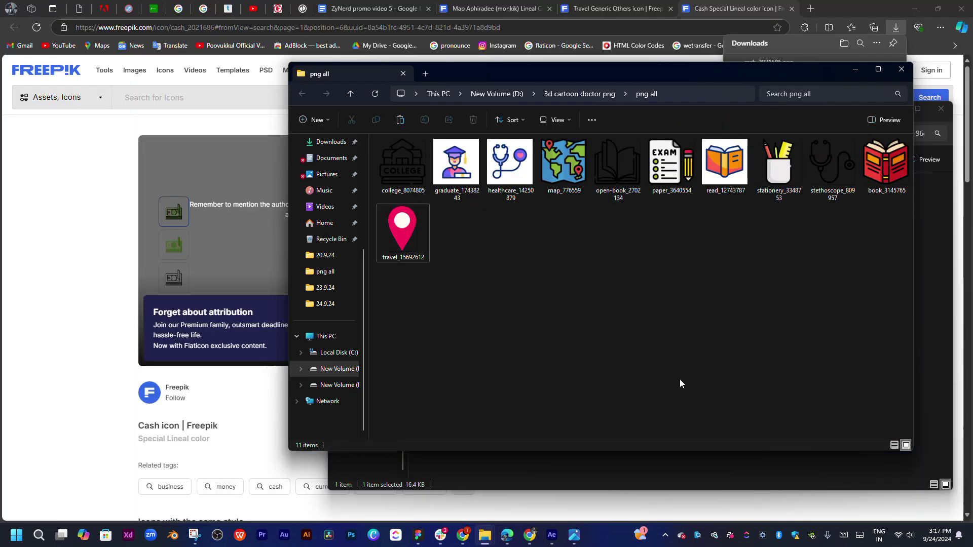
pyautogui.hotkey('ctrl', 'v')
pyautogui.hotkey('alt', 'Tab')
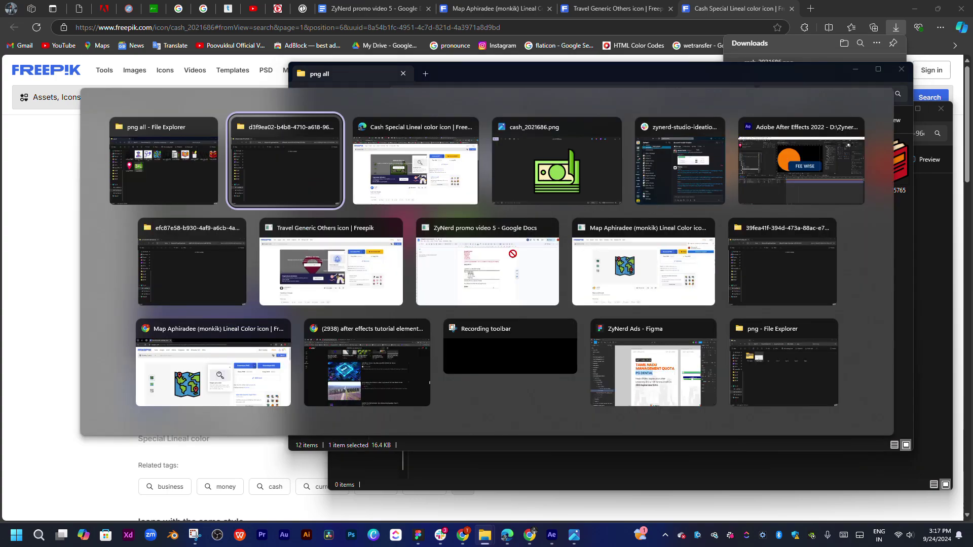
pyautogui.press('Tab')
pyautogui.press('Tab')
pyautogui.press('Tab')
pyautogui.press('Tab')
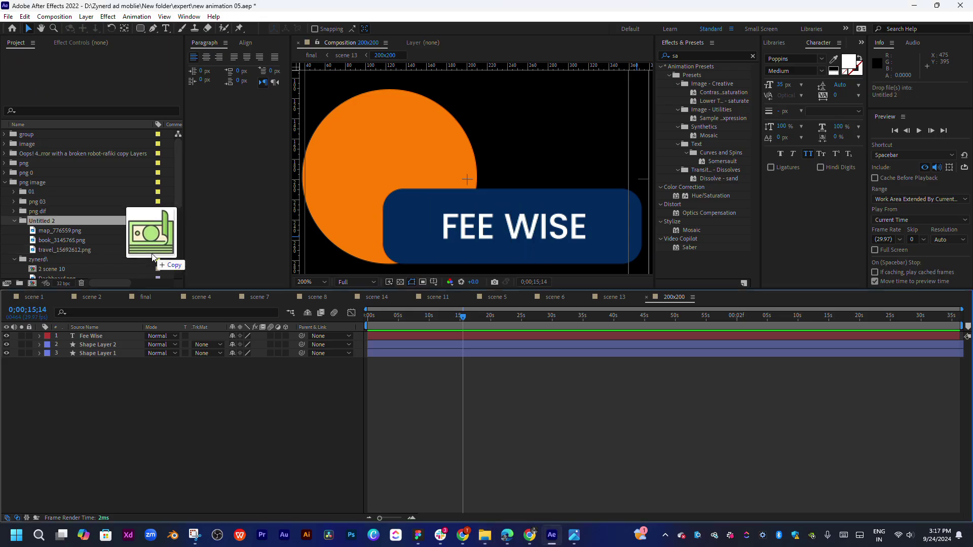
# Import the cash icon into the FEE WISE comp between the shape layers, scaled to 22% inside the circle.
pyautogui.hotkey('ctrl', 'v')
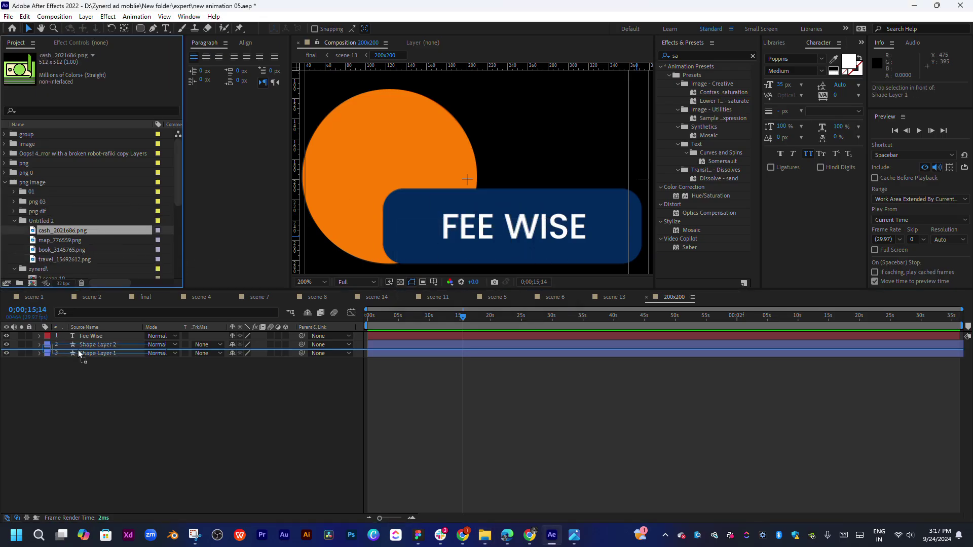
pyautogui.moveTo(63, 230); pyautogui.dragTo(102, 350)
pyautogui.scroll(-2, 437, 191)
pyautogui.moveTo(600, 177); pyautogui.dragTo(467, 176)
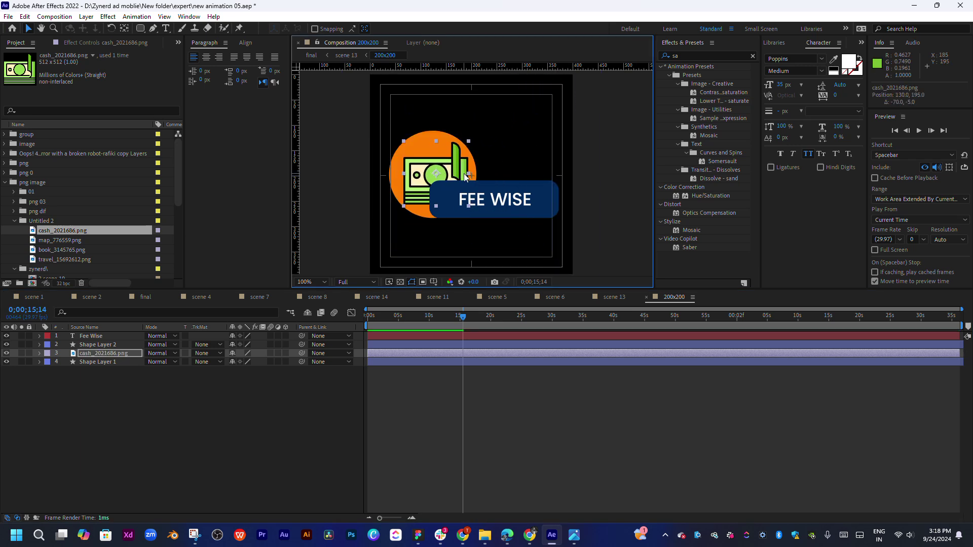
pyautogui.scroll(3, 467, 176)
pyautogui.moveTo(484, 181); pyautogui.dragTo(465, 179)
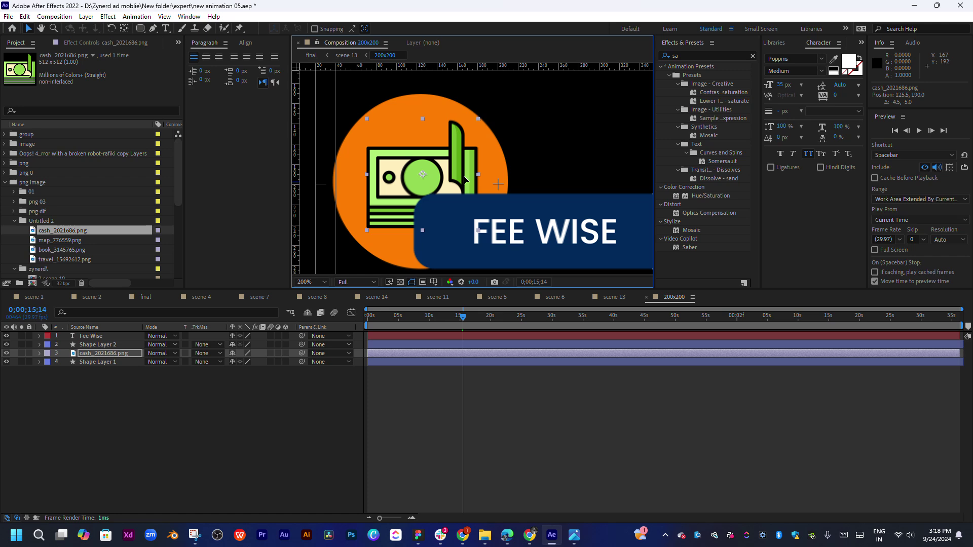
pyautogui.click(539, 162)
pyautogui.scroll(-4, 538, 162)
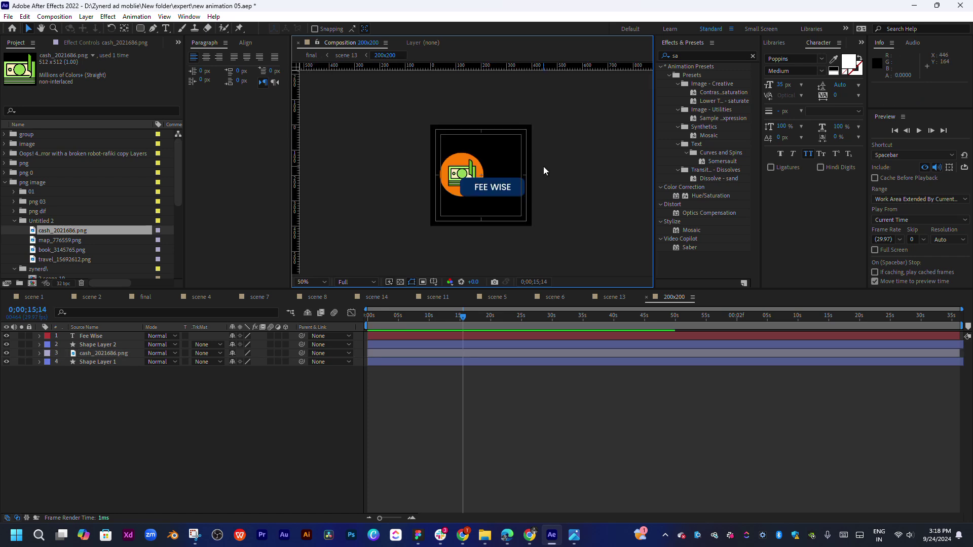
# Return to scene 13 and scrub the timeline to review the animation around 5;25.
pyautogui.click(645, 298)
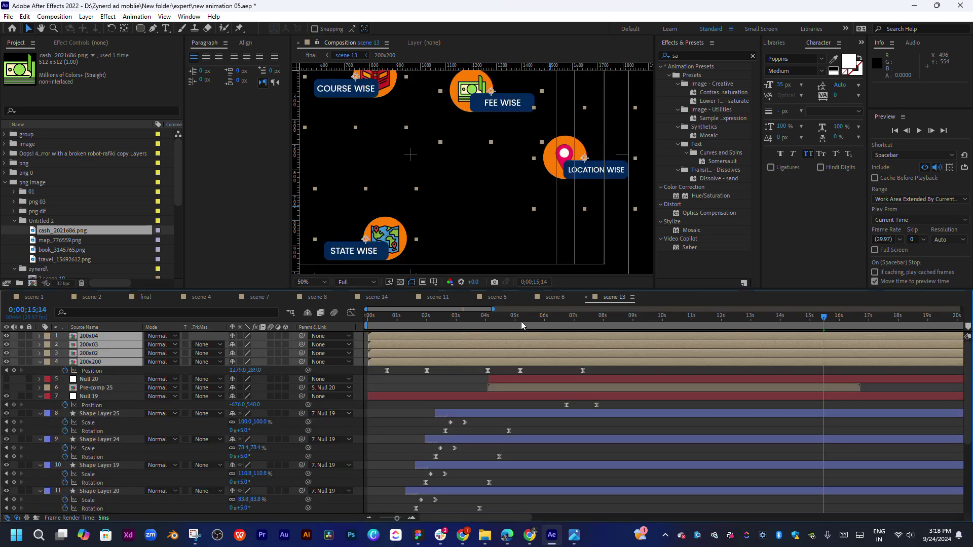
pyautogui.moveTo(490, 324); pyautogui.dragTo(587, 324)
pyautogui.scroll(-2, 480, 193)
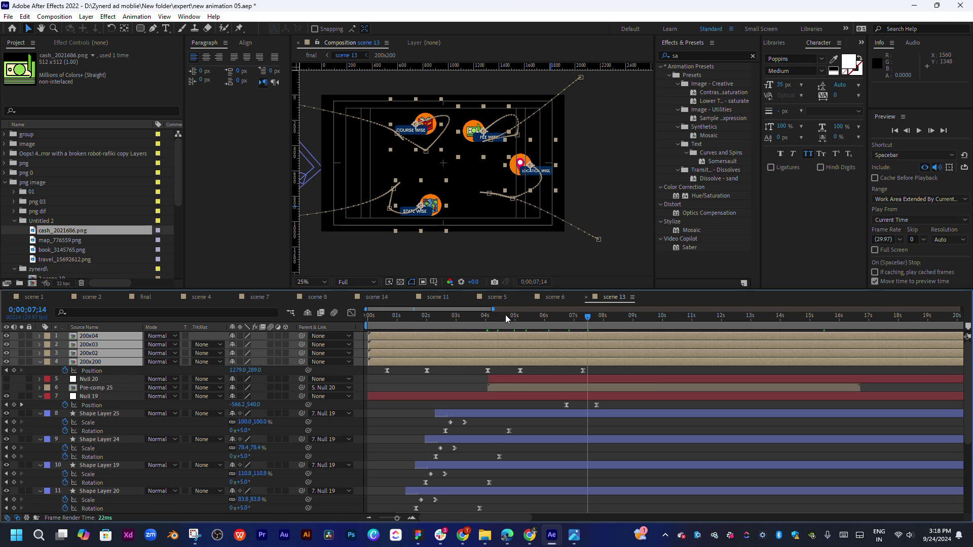
pyautogui.moveTo(506, 319); pyautogui.dragTo(541, 329)
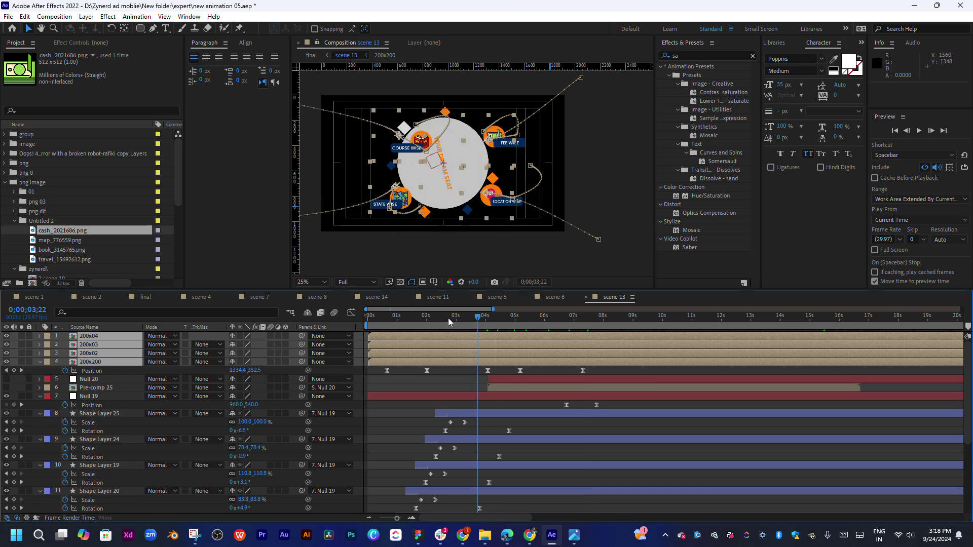
pyautogui.click(541, 390)
pyautogui.scroll(-5, 536, 421)
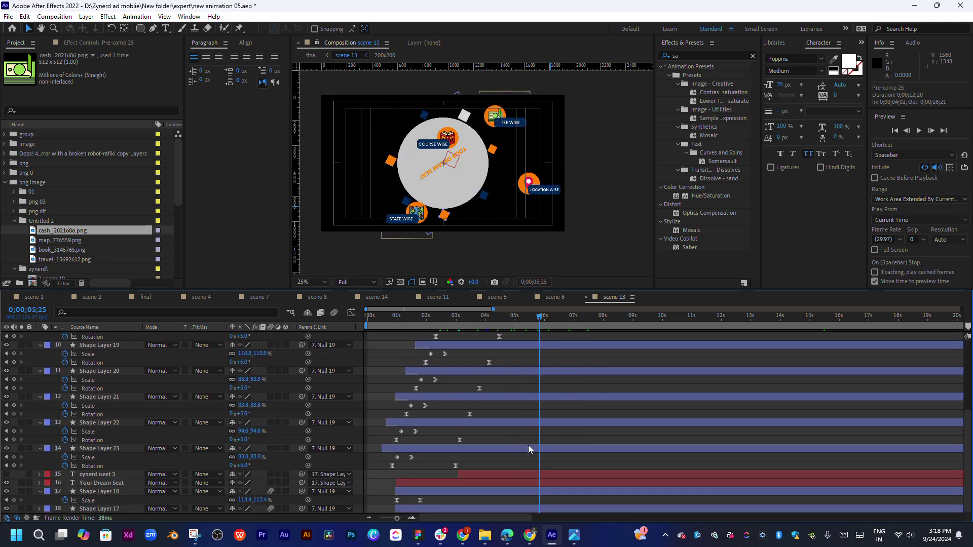
# Centre Shape Layer 18 horizontally in the scene 13 composition, then select Shape Layer 17.
pyautogui.click(500, 494)
pyautogui.press('.')
pyautogui.press('.')
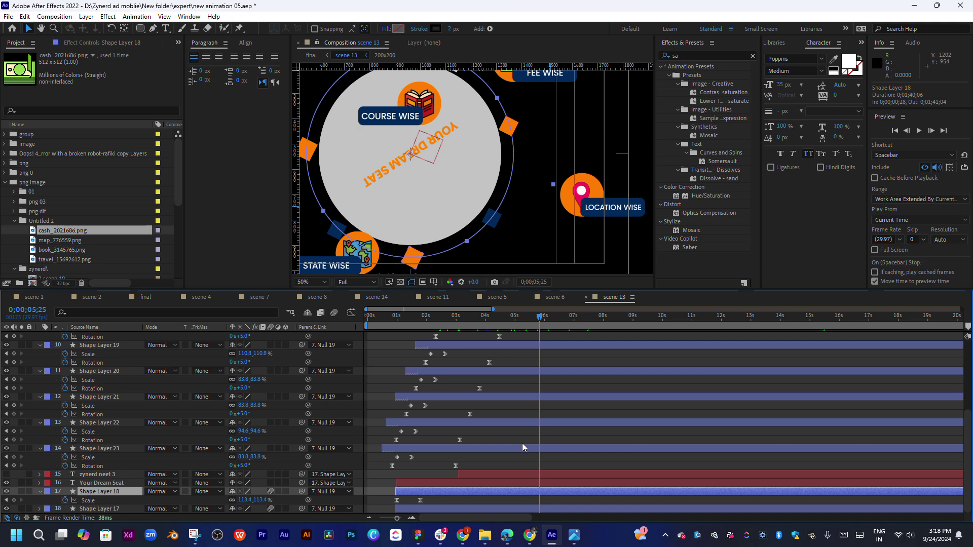
pyautogui.moveTo(355, 152); pyautogui.dragTo(379, 159)
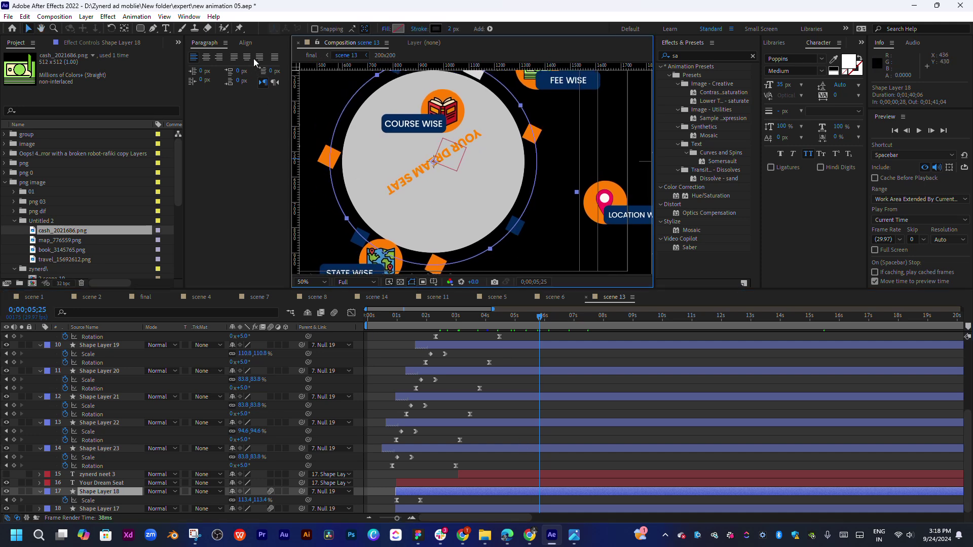
pyautogui.click(246, 45)
pyautogui.click(213, 69)
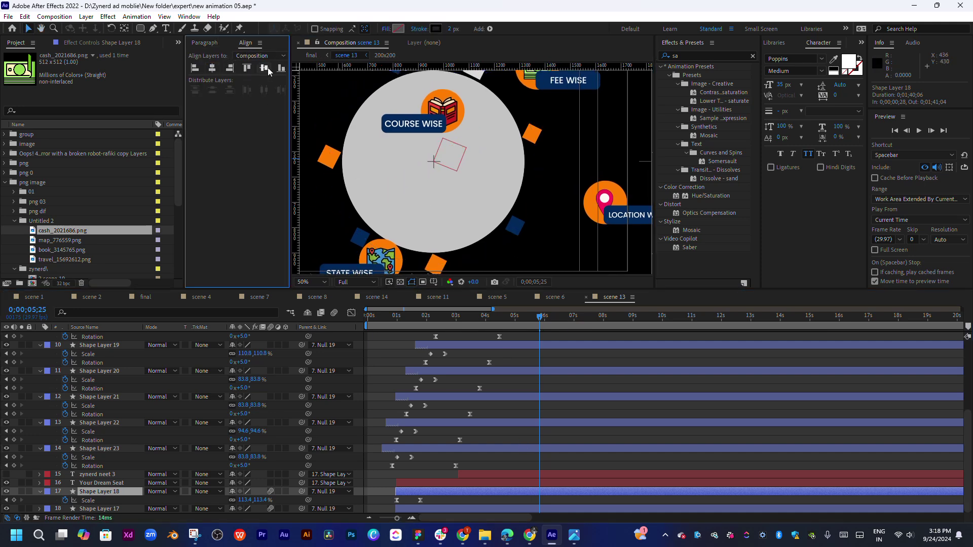
pyautogui.click(522, 508)
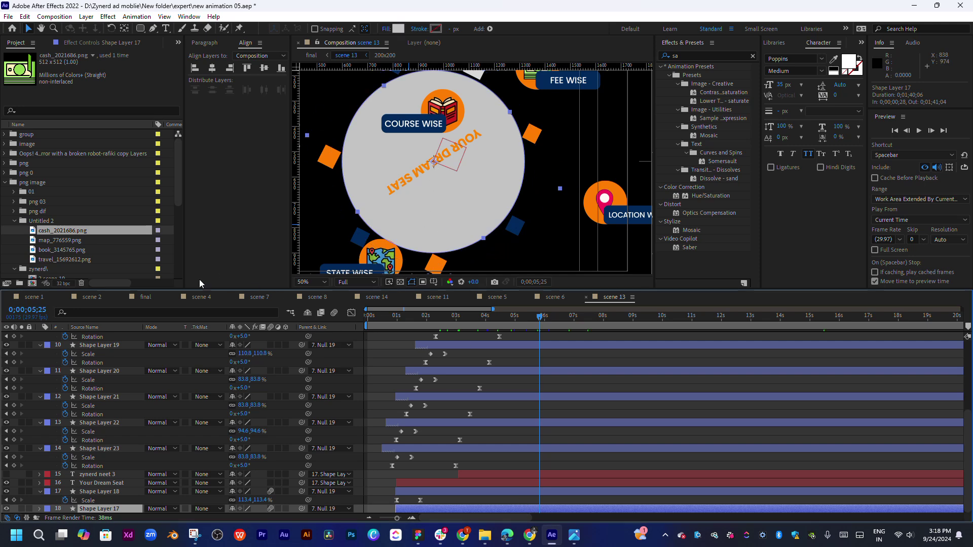
pyautogui.click(154, 297)
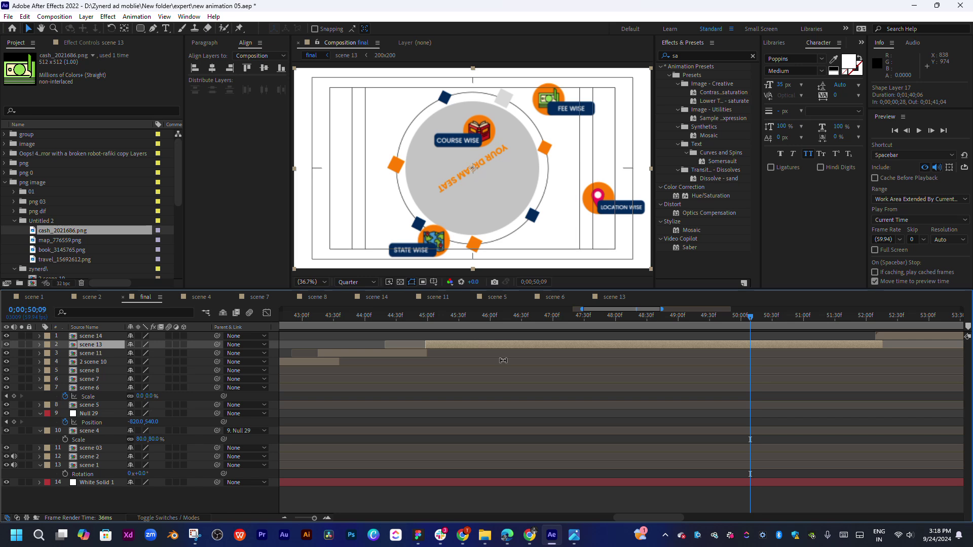
# Jump the final timeline to the circle scene at 16 seconds and open the scene 5 precomp.
pyautogui.scroll(-5, 503, 361)
pyautogui.moveTo(485, 325)
pyautogui.mouseDown()
pyautogui.moveTo(643, 329)
pyautogui.moveTo(434, 349)
pyautogui.mouseUp()
pyautogui.click(439, 405)
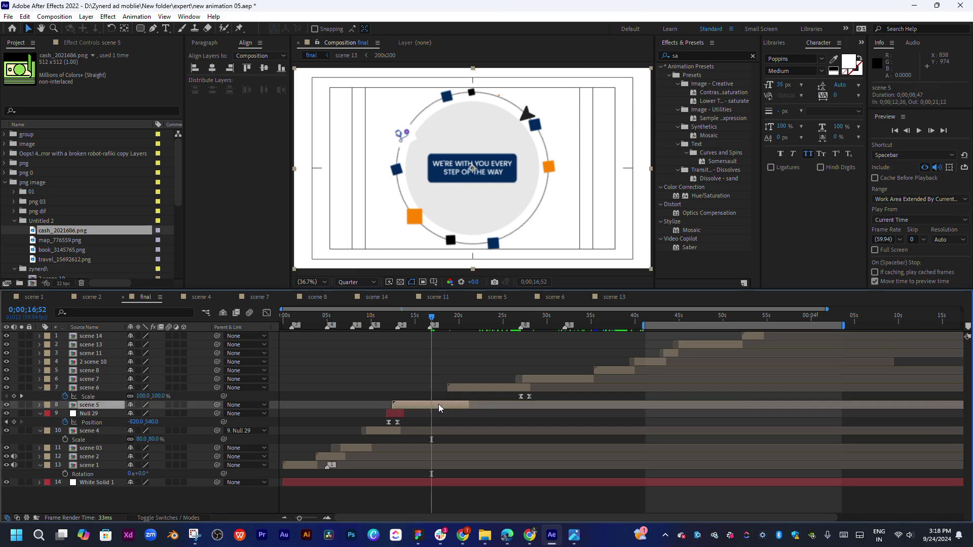
pyautogui.doubleClick(439, 405)
pyautogui.click(412, 508)
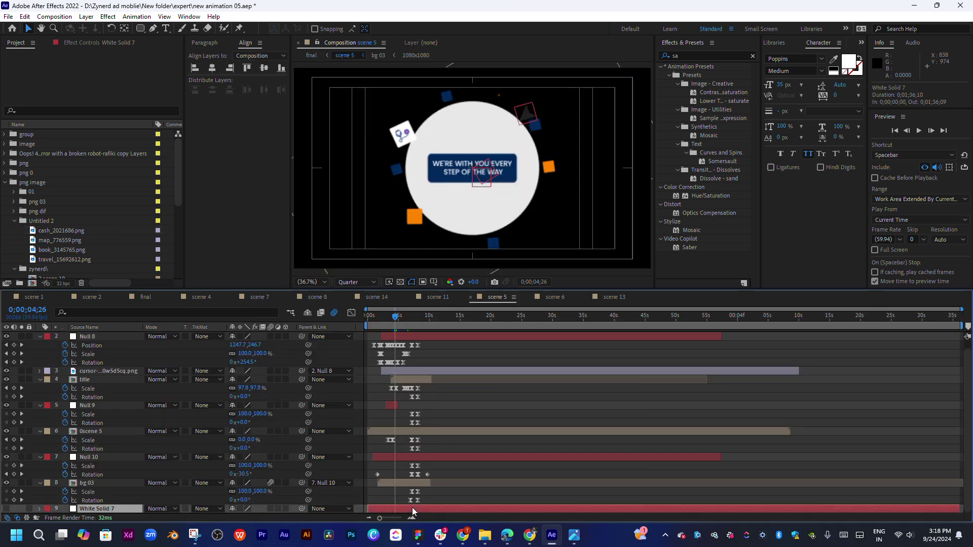
# Open bg 03 and read Shape Layer 3's E7E7E7 fill colour without changing it.
pyautogui.doubleClick(86, 484)
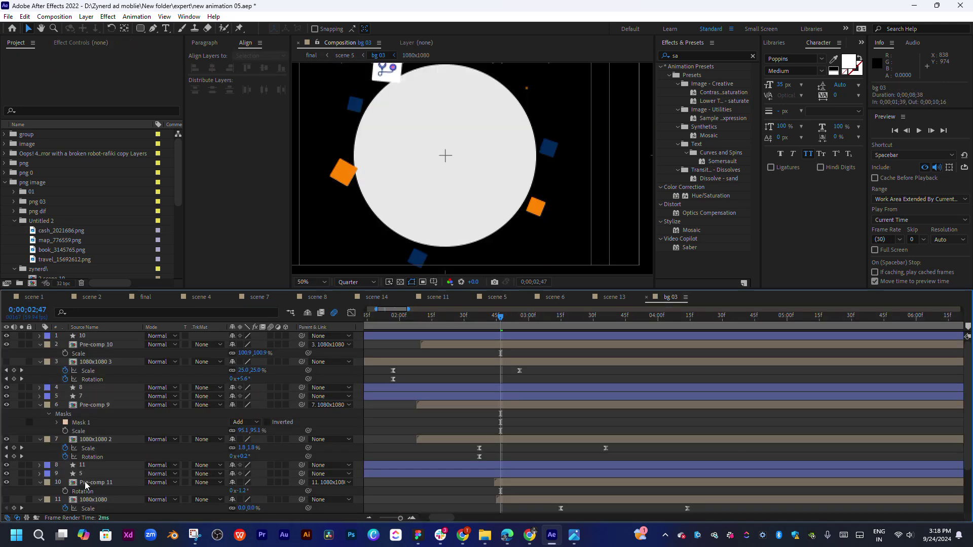
pyautogui.scroll(-3, 504, 433)
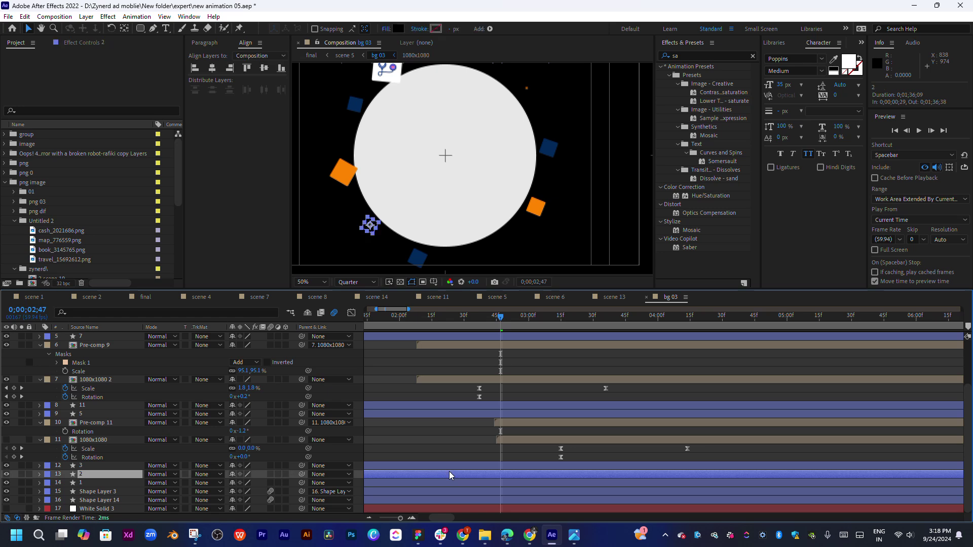
pyautogui.click(458, 221)
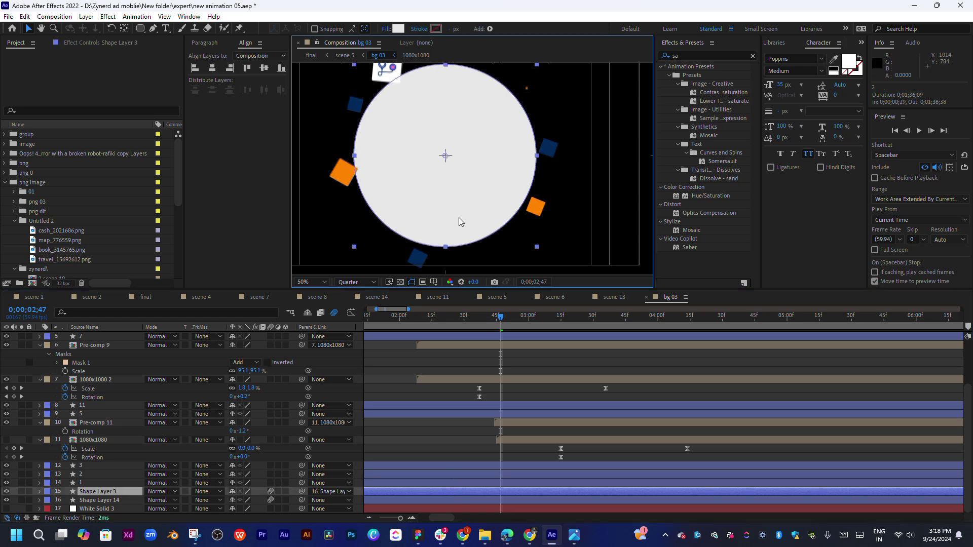
pyautogui.click(403, 29)
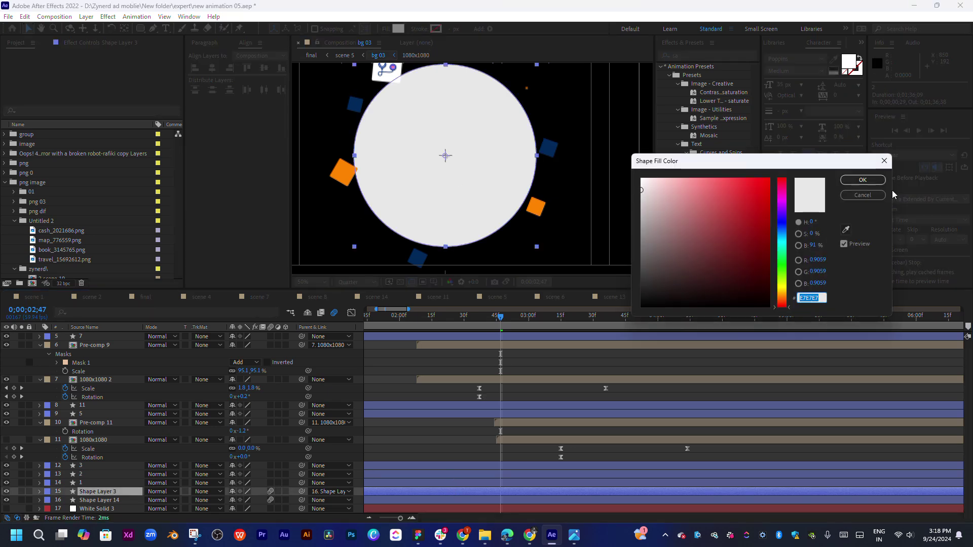
pyautogui.press('Return')
# Change the big circle's fill in scene 13 to a lighter grey.
pyautogui.click(625, 300)
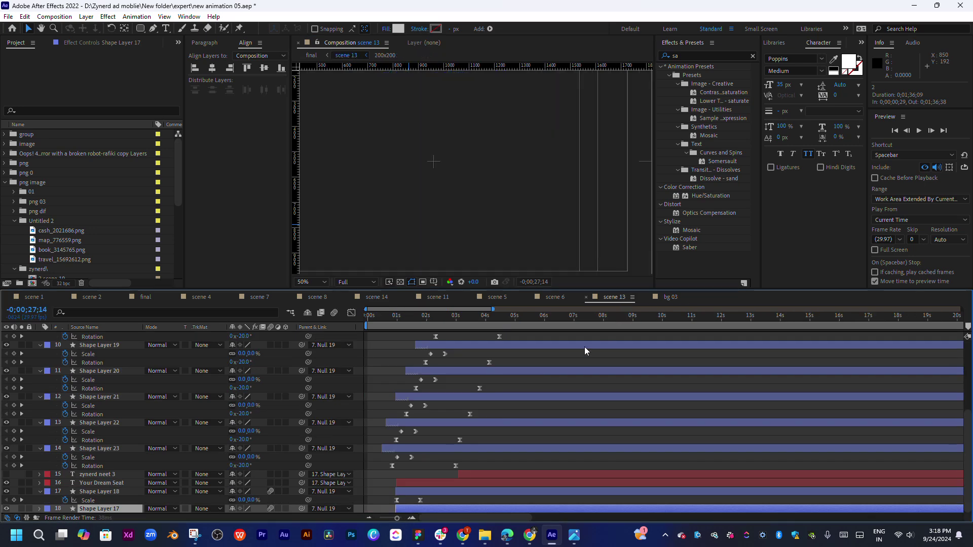
pyautogui.moveTo(541, 320); pyautogui.dragTo(557, 316)
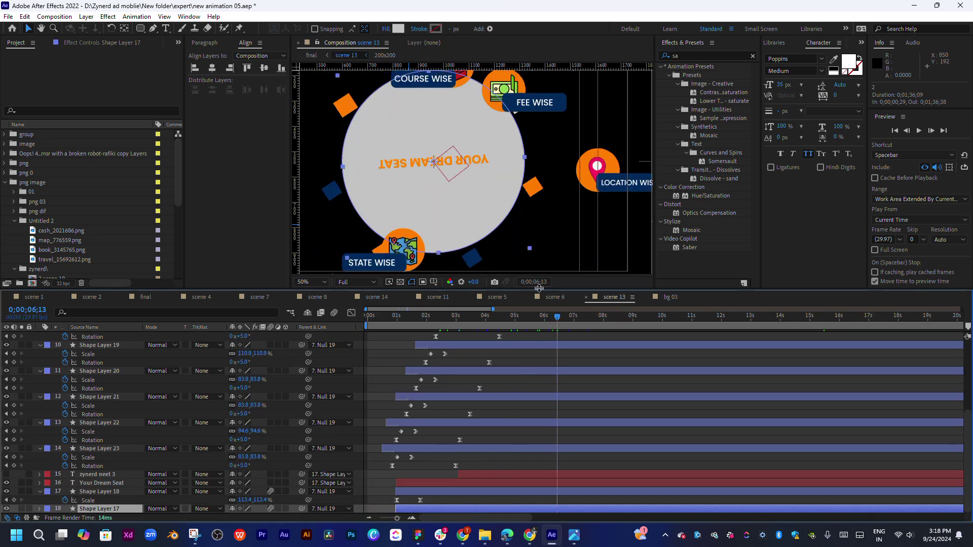
pyautogui.click(398, 29)
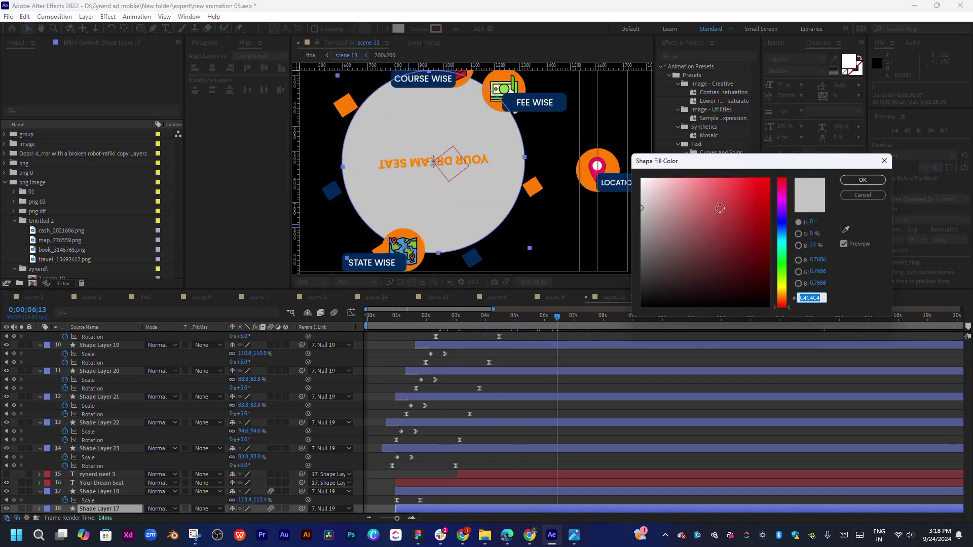
pyautogui.moveTo(720, 208); pyautogui.dragTo(641, 183)
pyautogui.click(863, 179)
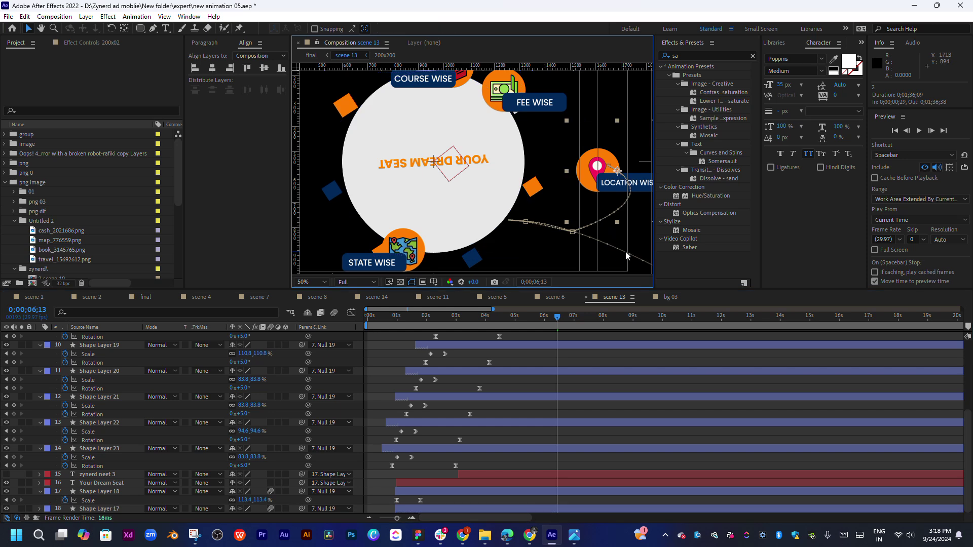
# Preview the scene 13 animation with the new grey circle, scrubbing from about 1 to 4 seconds.
pyautogui.scroll(-2, 553, 245)
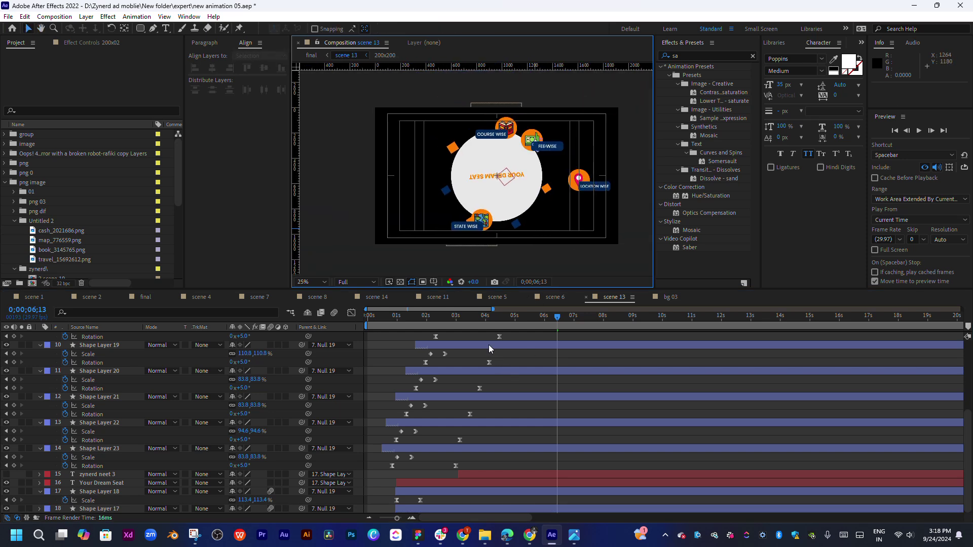
pyautogui.click(466, 316)
pyautogui.click(402, 317)
pyautogui.press('space')
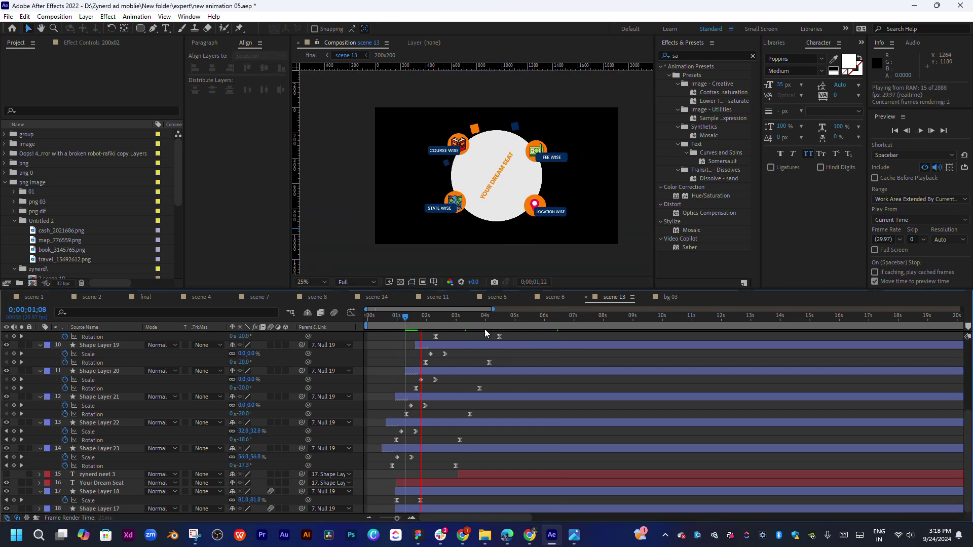
pyautogui.press('space')
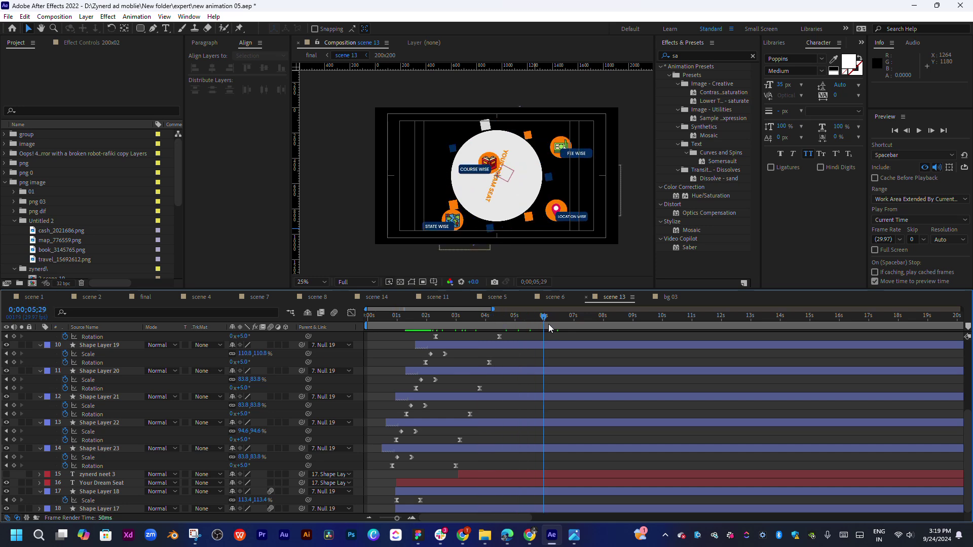
pyautogui.press('space')
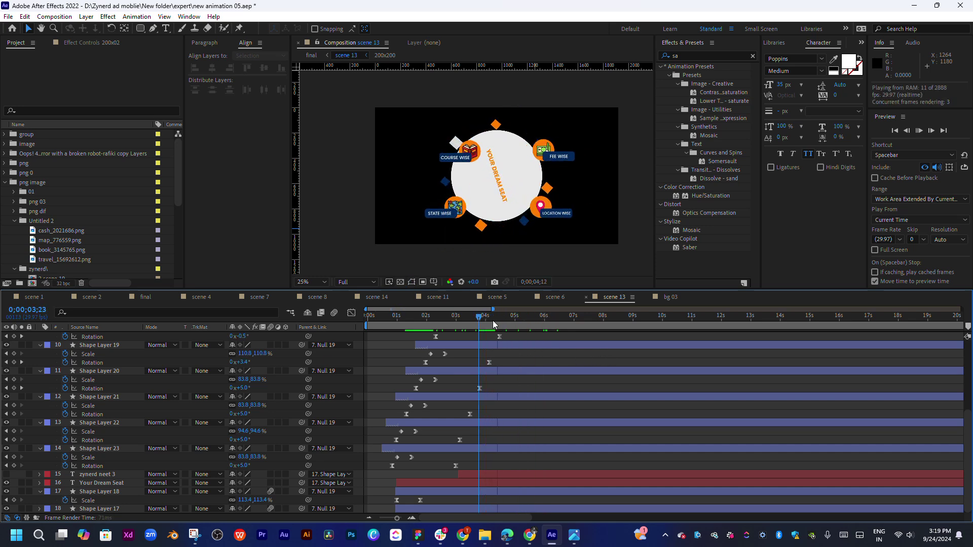
pyautogui.click(402, 332)
pyautogui.moveTo(401, 333); pyautogui.dragTo(511, 324)
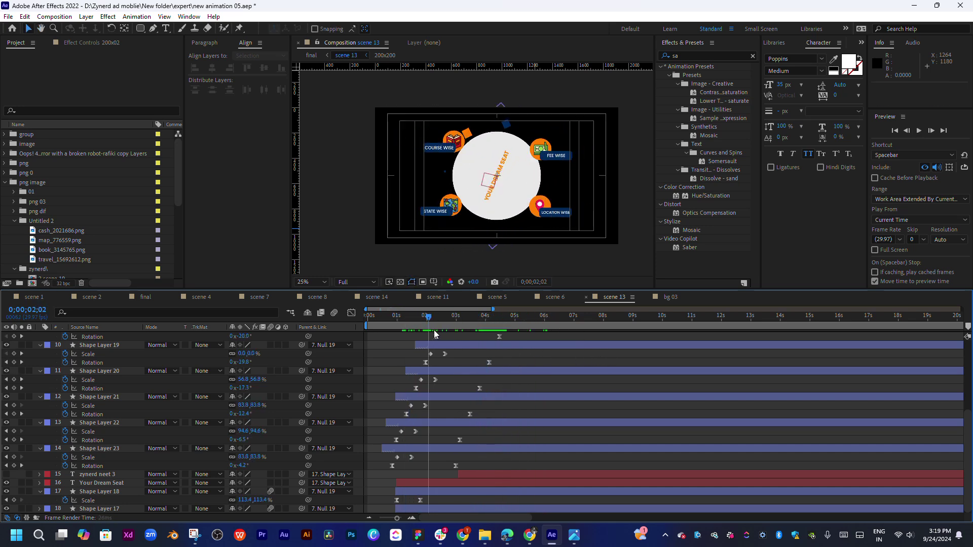
pyautogui.click(146, 297)
pyautogui.moveTo(743, 363); pyautogui.dragTo(591, 381)
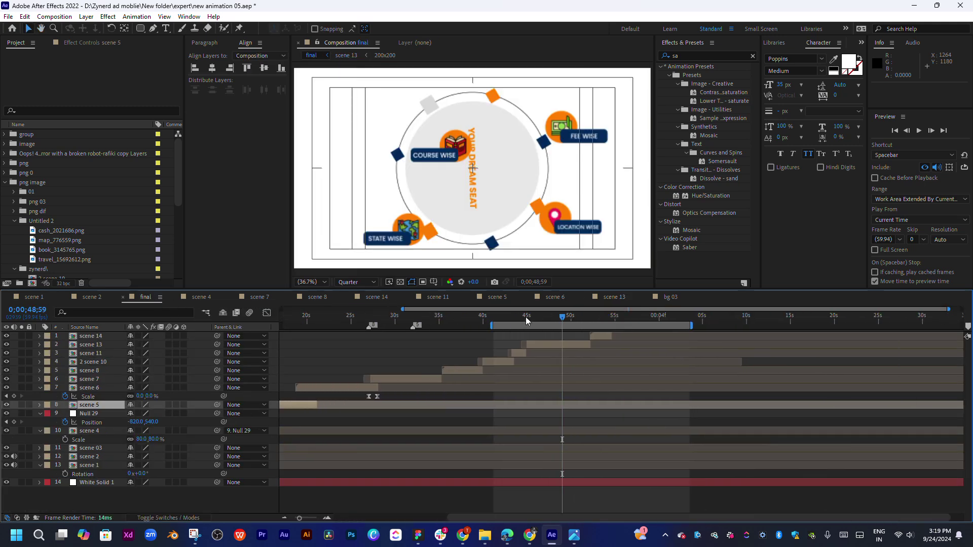
# Preview the EASY, ISN'T IT? section and zoom the timeline in around 0;00;44;11.
pyautogui.click(523, 318)
pyautogui.press('space')
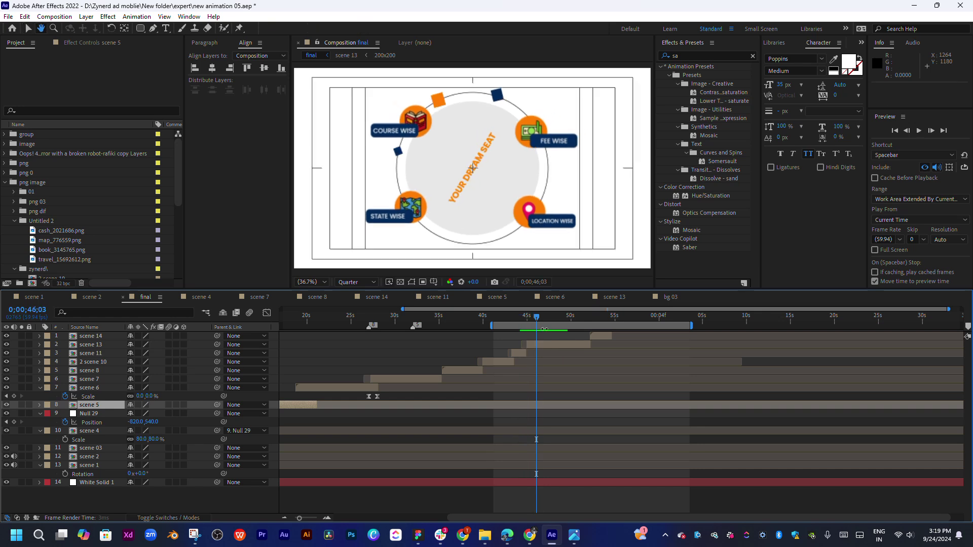
pyautogui.keyDown('alt'); pyautogui.scroll(3, 544, 330); pyautogui.keyUp('alt')
pyautogui.click(499, 319)
pyautogui.press('space')
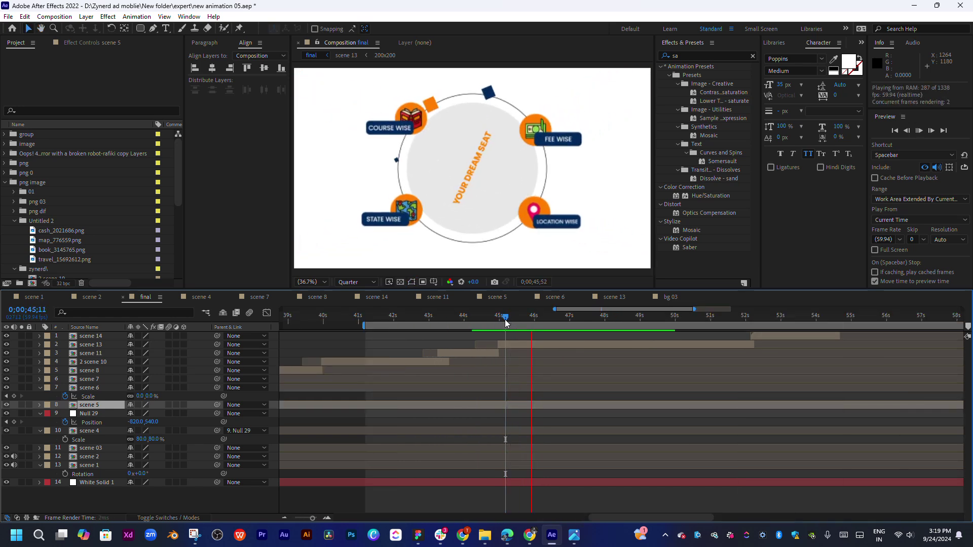
pyautogui.click(498, 319)
pyautogui.click(512, 345)
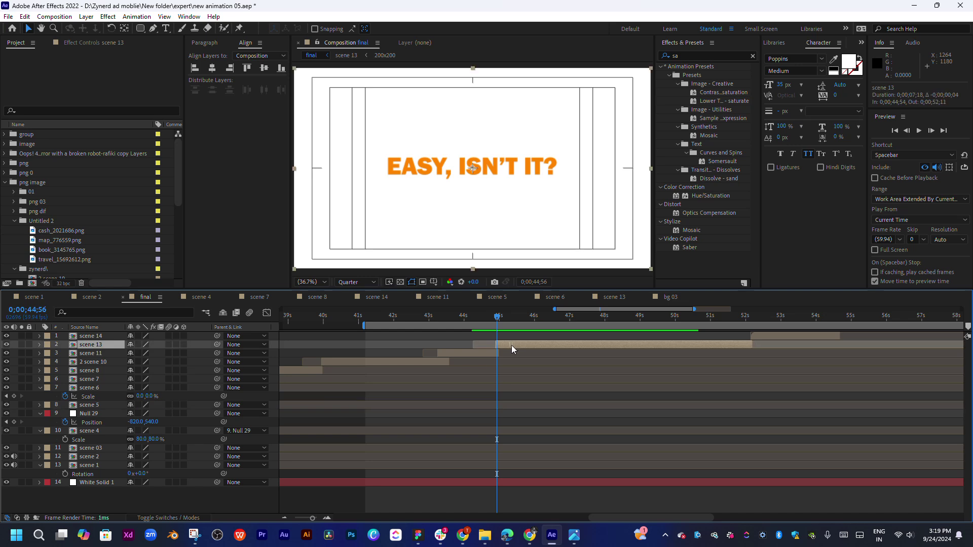
pyautogui.moveTo(481, 320); pyautogui.dragTo(466, 338)
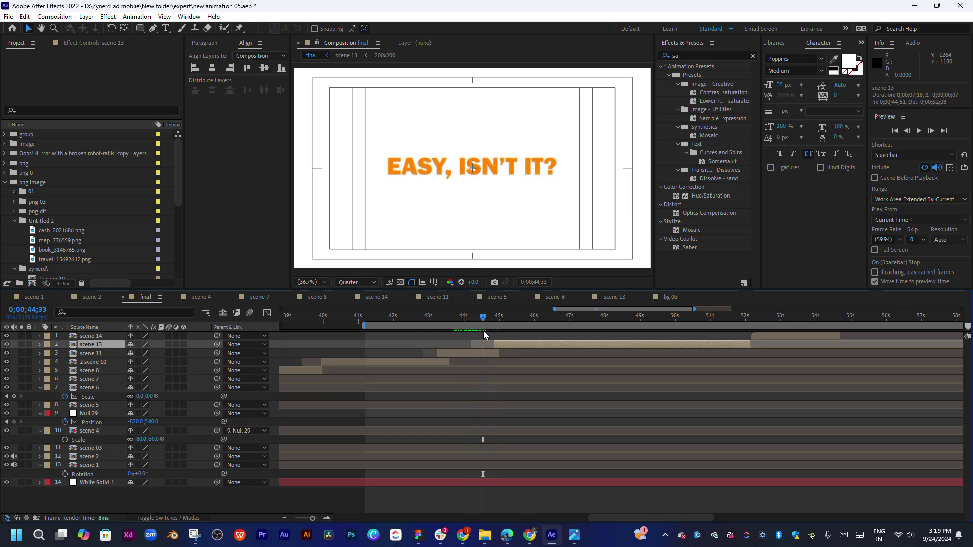
pyautogui.press('=')
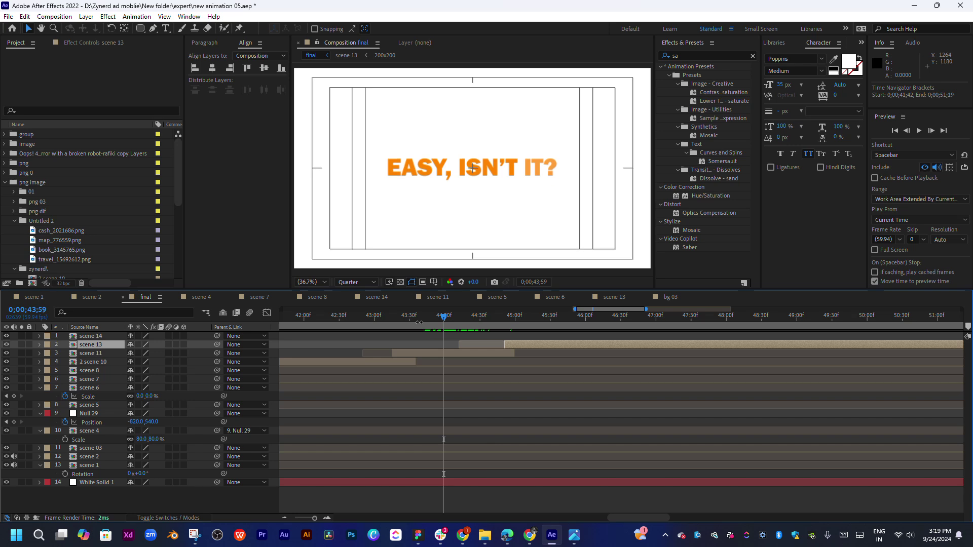
pyautogui.moveTo(419, 323); pyautogui.dragTo(474, 325)
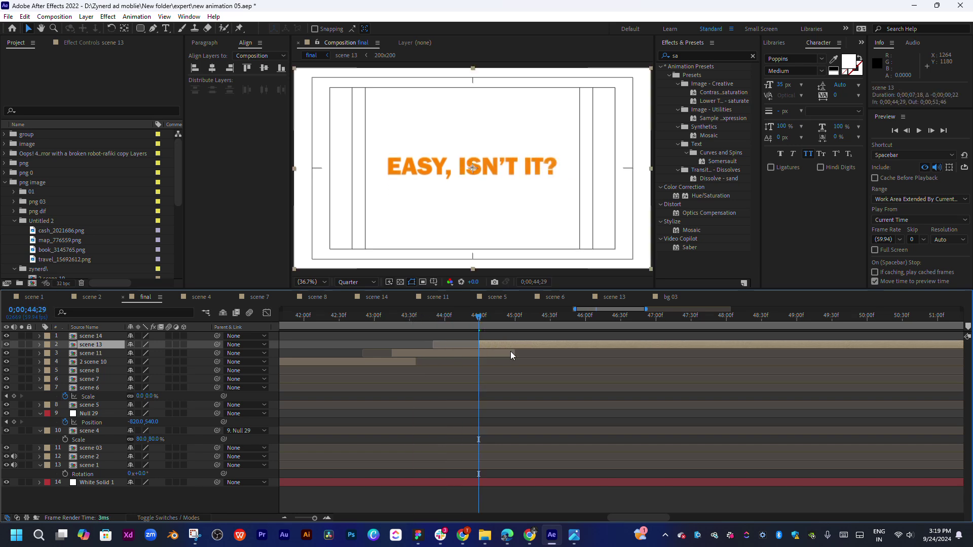
# Trim scene 11's end earlier, nudge it to 0;00;44;34, and preview the scene change.
pyautogui.moveTo(512, 353); pyautogui.dragTo(481, 354)
pyautogui.press('space')
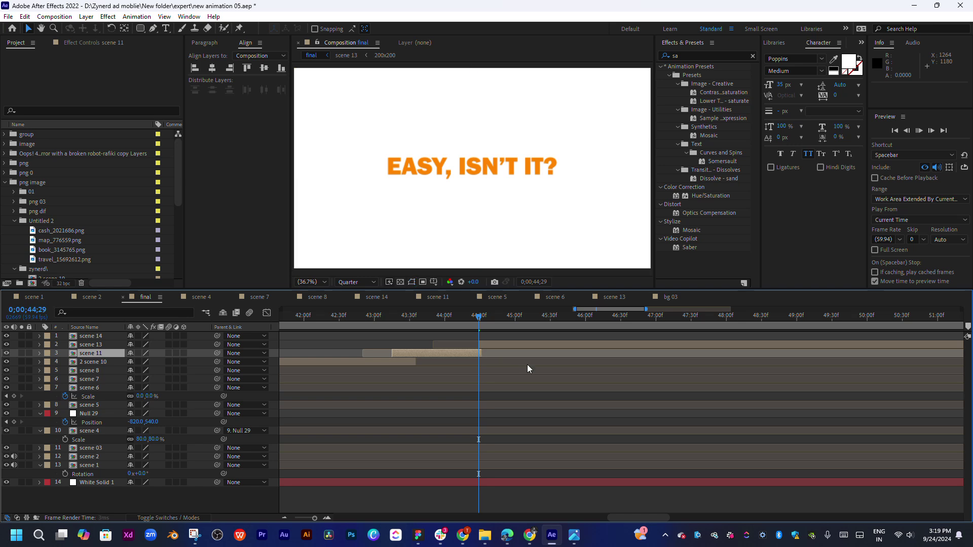
pyautogui.click(482, 319)
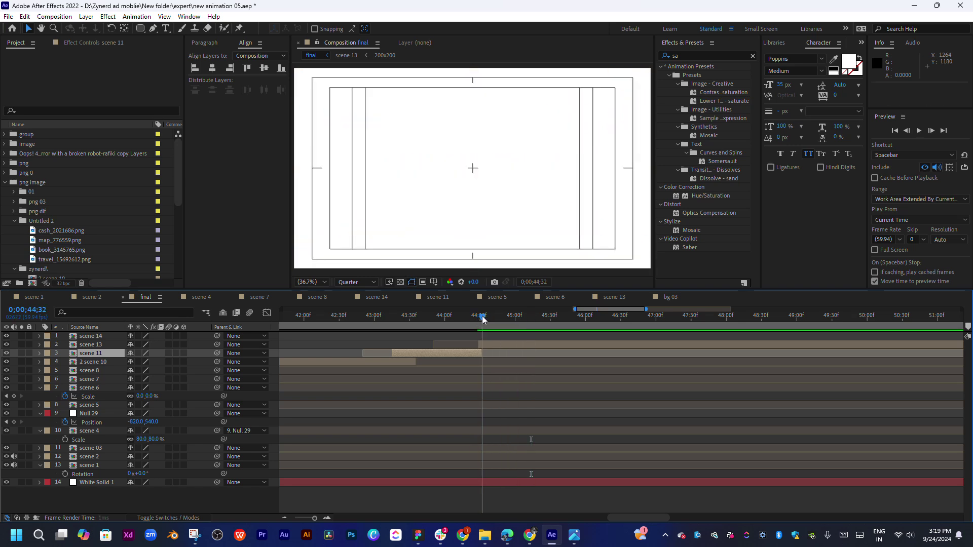
pyautogui.moveTo(484, 356); pyautogui.dragTo(487, 355)
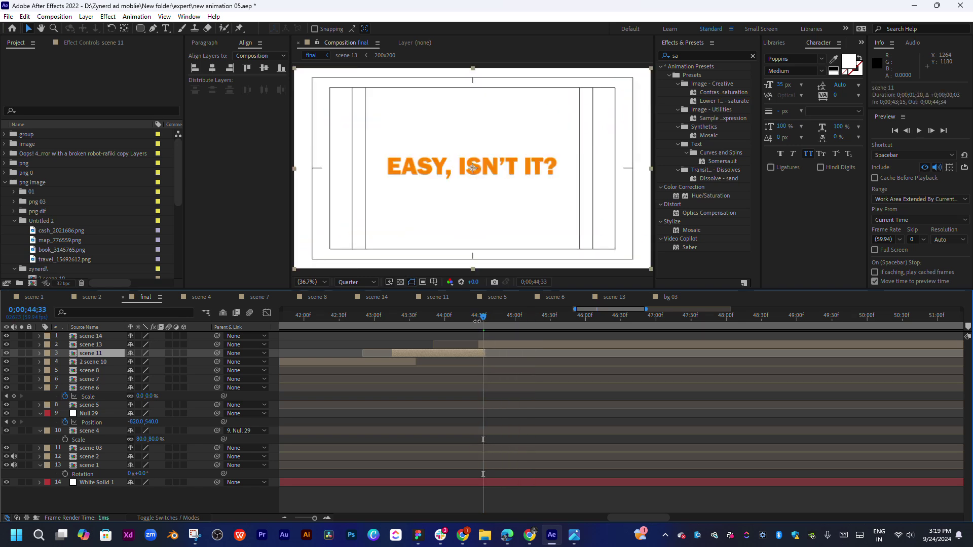
pyautogui.press('space')
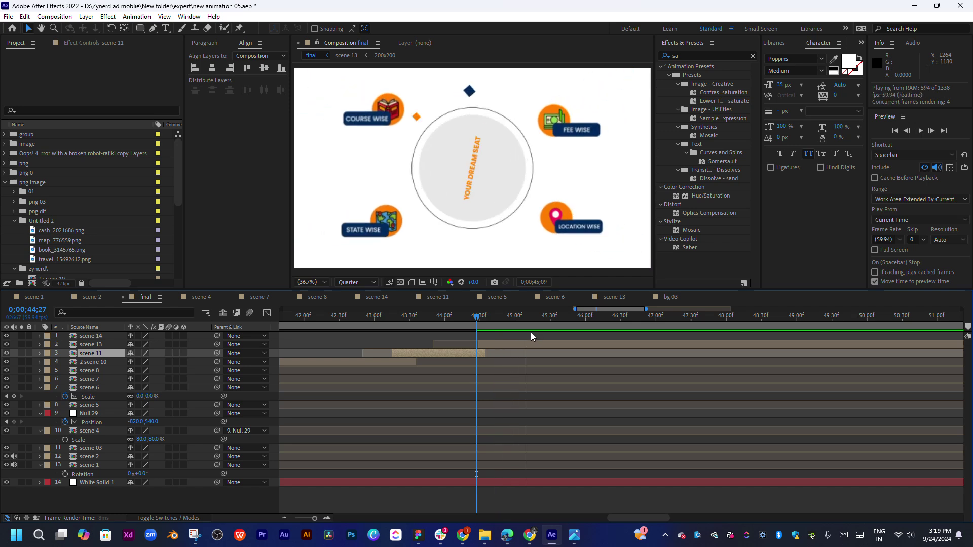
pyautogui.click(466, 323)
pyautogui.press('space')
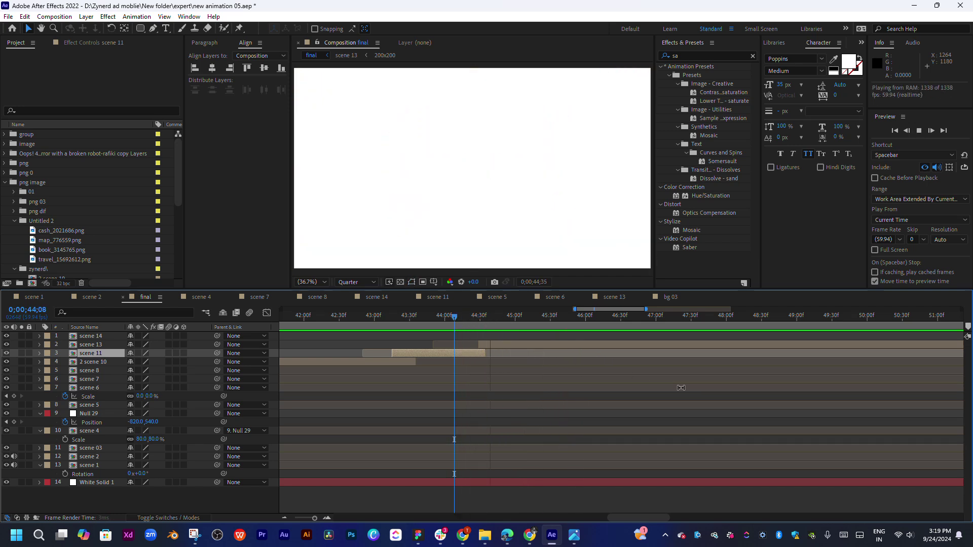
pyautogui.press('space')
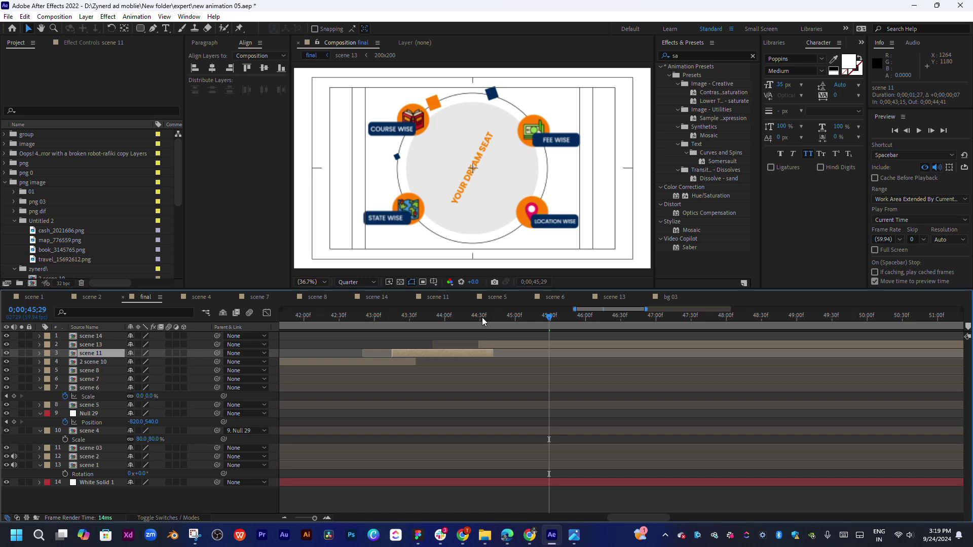
# Adjust scene 11's out point so the layer ends at 0;00;44;39.
pyautogui.moveTo(481, 317); pyautogui.dragTo(501, 318)
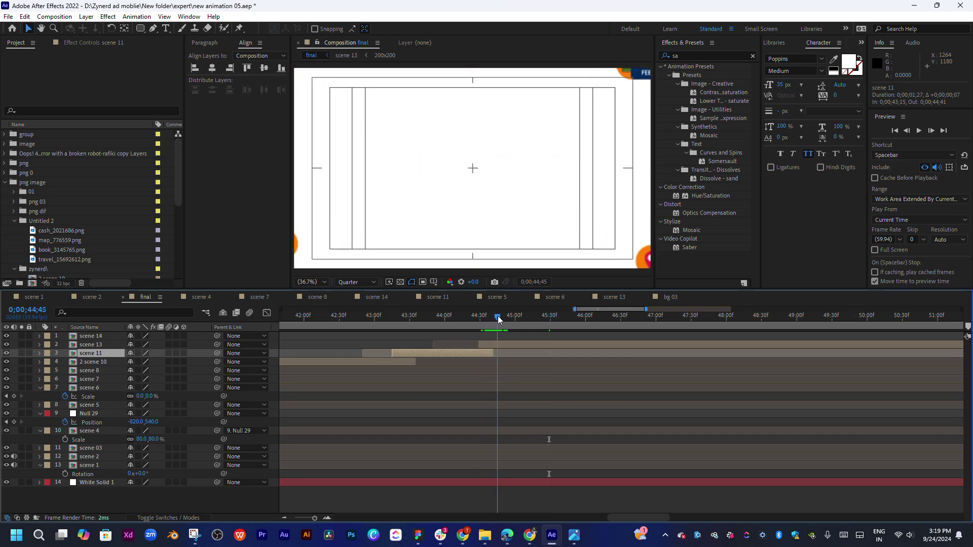
pyautogui.moveTo(493, 351)
pyautogui.mouseDown()
pyautogui.moveTo(502, 350)
pyautogui.moveTo(483, 347)
pyautogui.mouseUp()
pyautogui.click(482, 320)
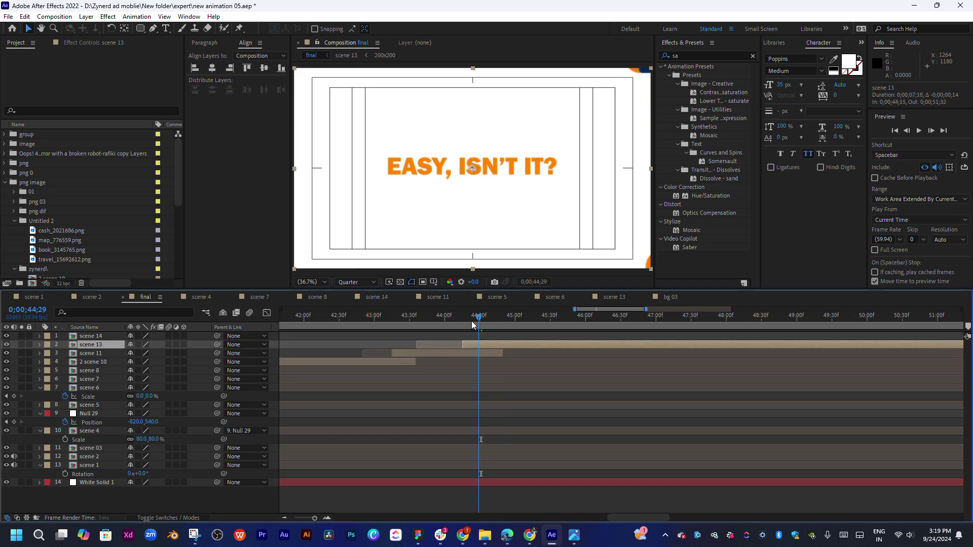
pyautogui.click(472, 325)
pyautogui.press('space')
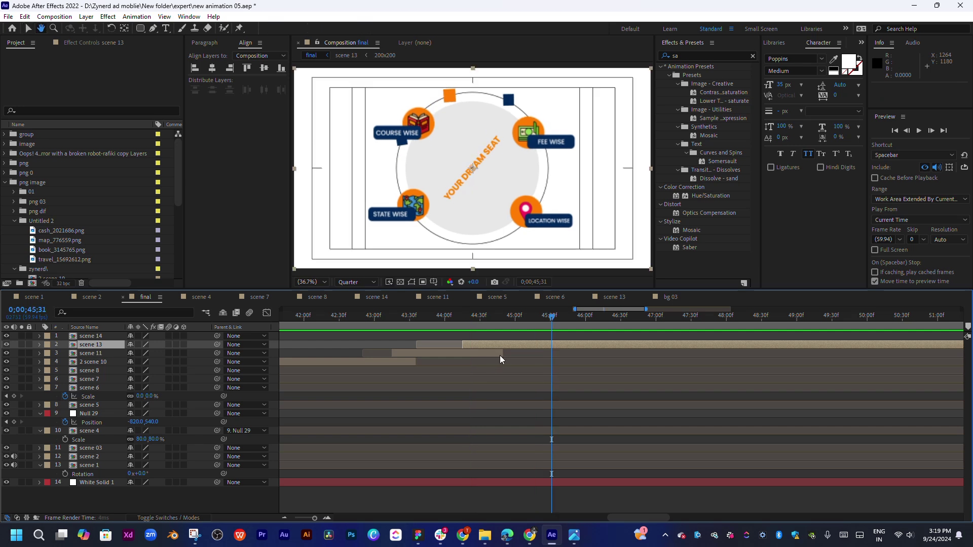
pyautogui.click(499, 356)
pyautogui.moveTo(502, 355); pyautogui.dragTo(490, 354)
# Step through and preview the cut from the title to the badge circle.
pyautogui.moveTo(482, 318); pyautogui.dragTo(490, 319)
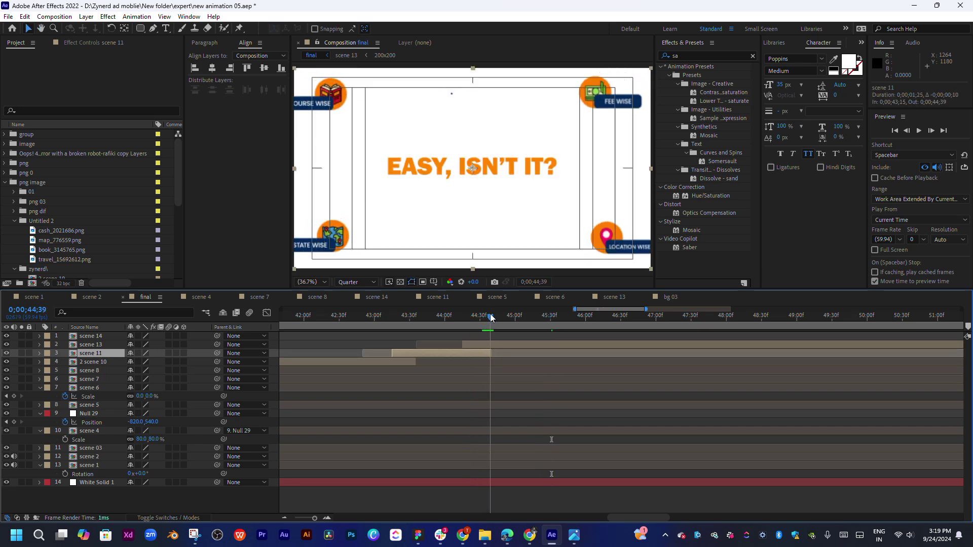
pyautogui.moveTo(490, 319); pyautogui.dragTo(467, 325)
pyautogui.press('space')
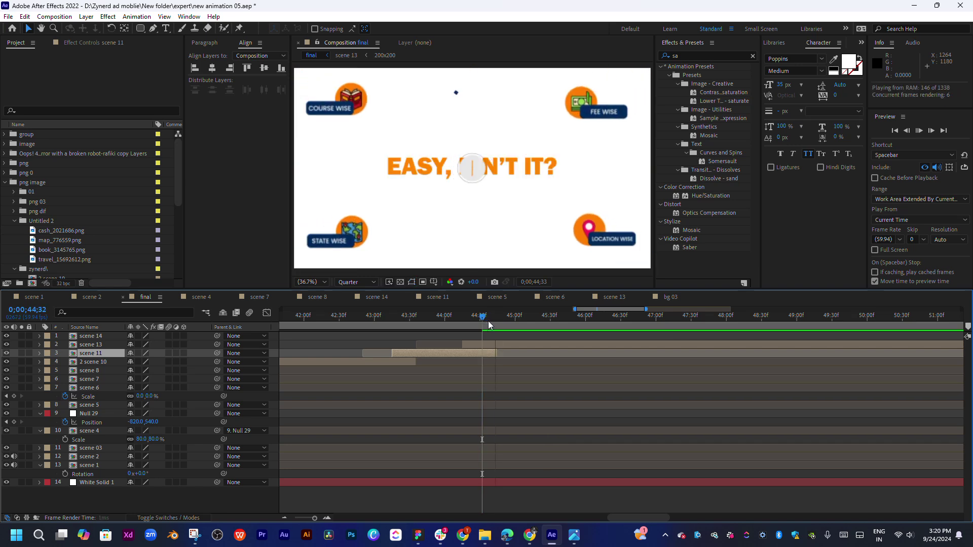
pyautogui.press('space')
pyautogui.press('space')
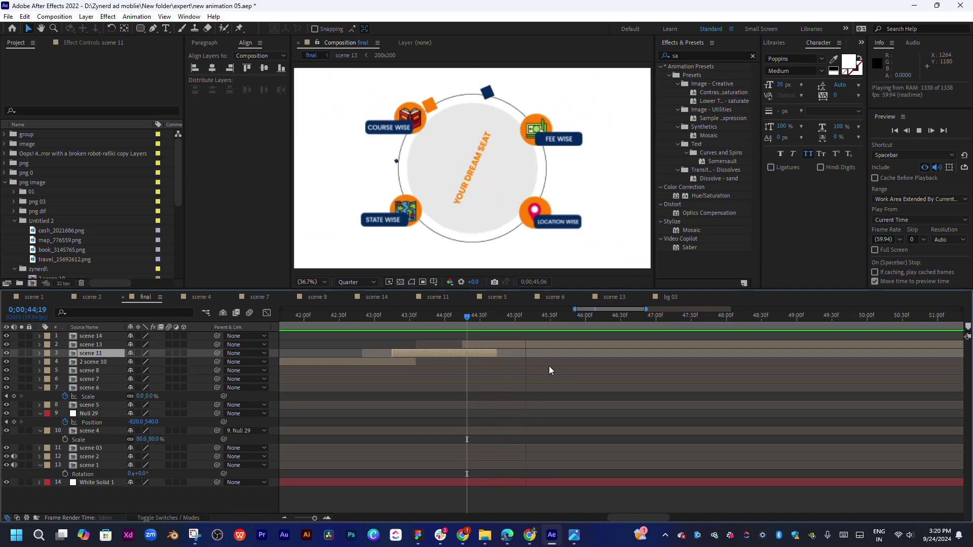
pyautogui.click(470, 317)
pyautogui.moveTo(470, 318); pyautogui.dragTo(472, 318)
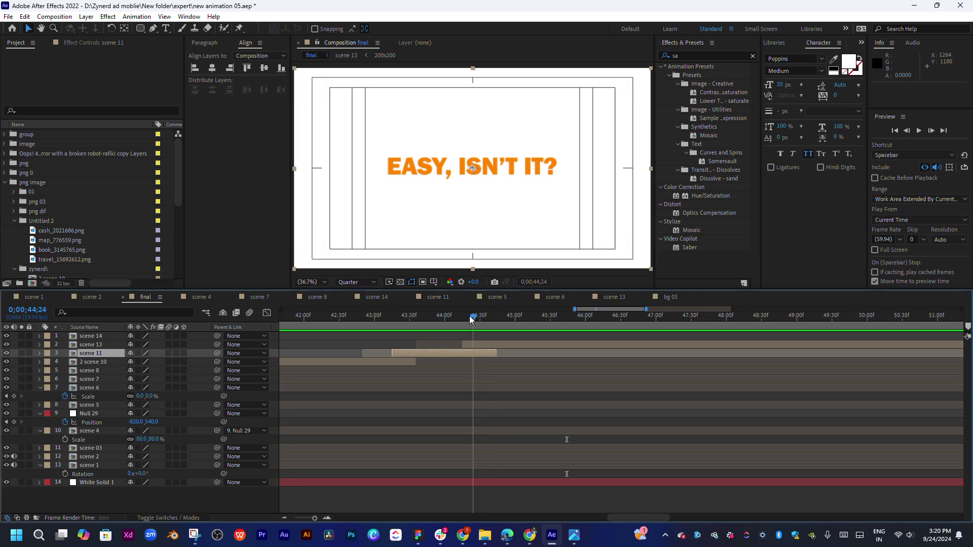
pyautogui.press('space')
pyautogui.moveTo(483, 319); pyautogui.dragTo(481, 319)
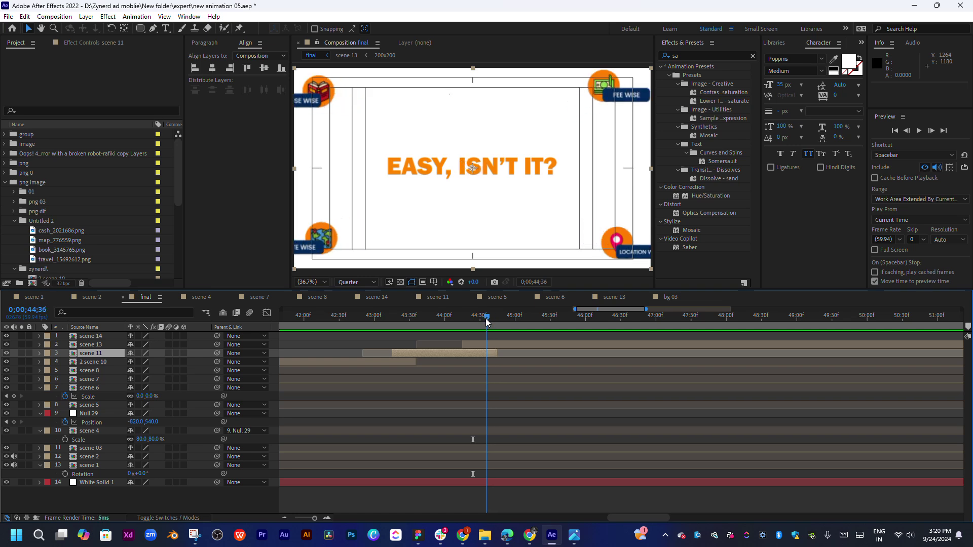
# In scene 11, add a copied Position keyframe at 02;11 (Y 920.4) so the title exits.
pyautogui.doubleClick(481, 355)
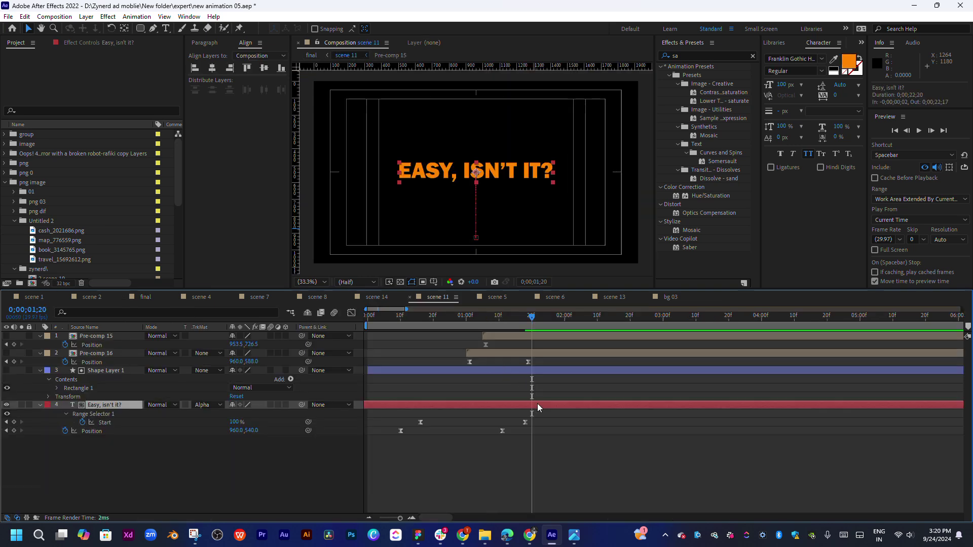
pyautogui.click(502, 431)
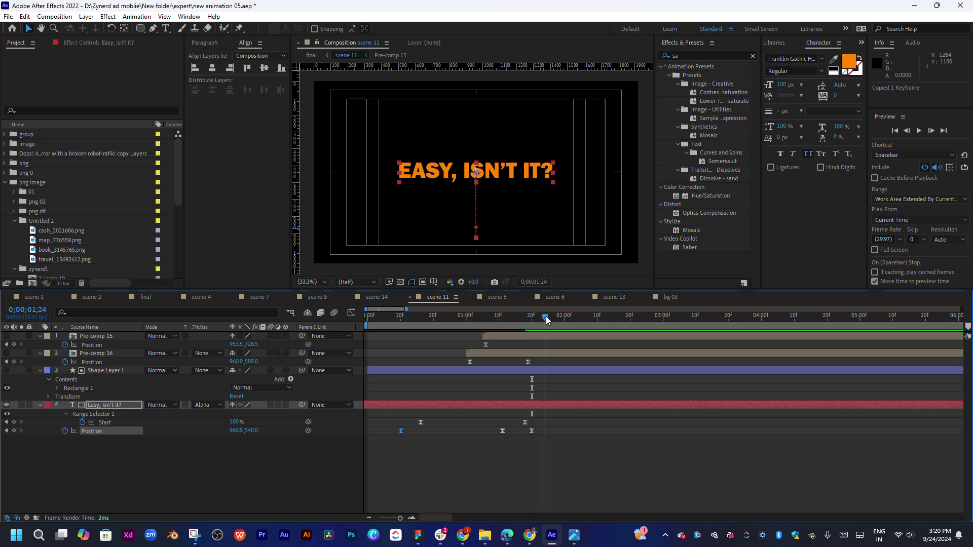
pyautogui.hotkey('ctrl', 'v')
pyautogui.press('space')
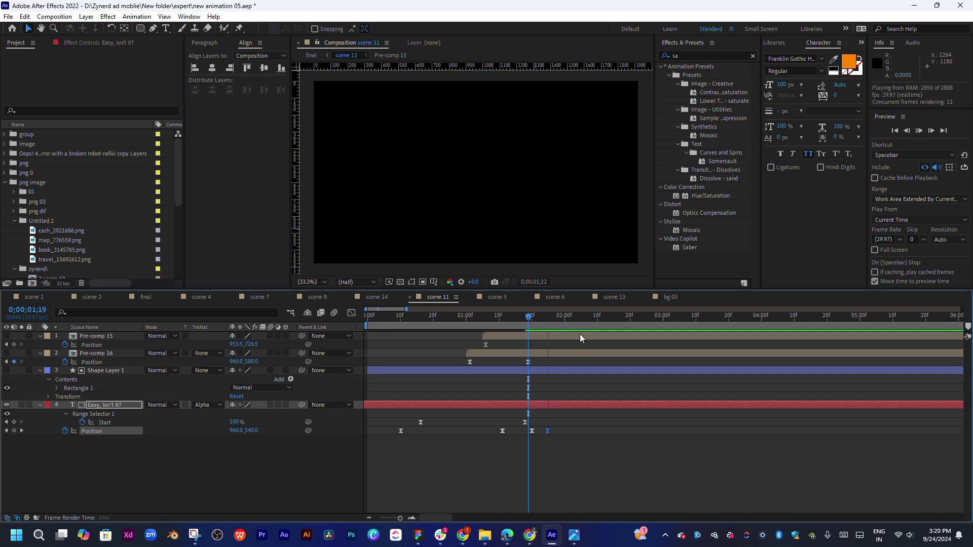
pyautogui.moveTo(547, 431); pyautogui.dragTo(610, 431)
pyautogui.press('space')
pyautogui.press('space')
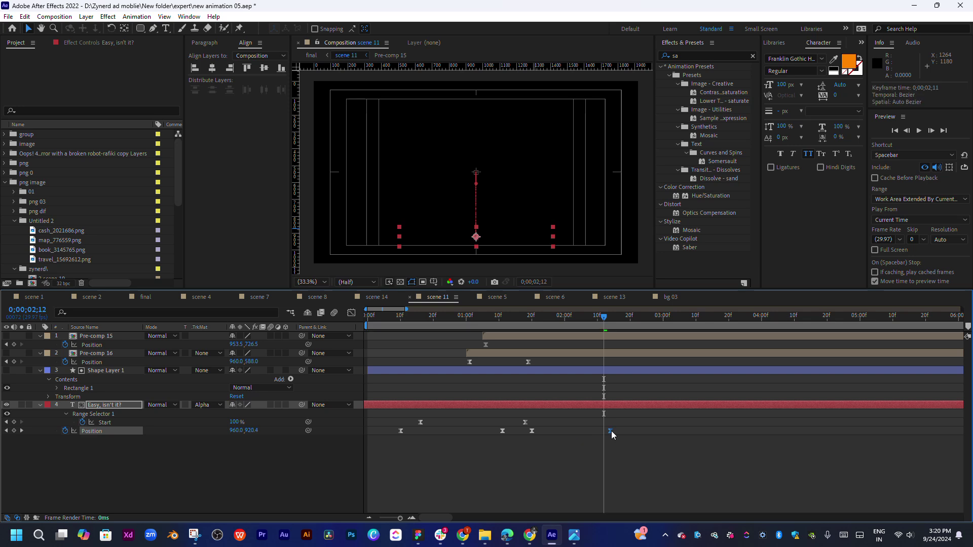
pyautogui.press('space')
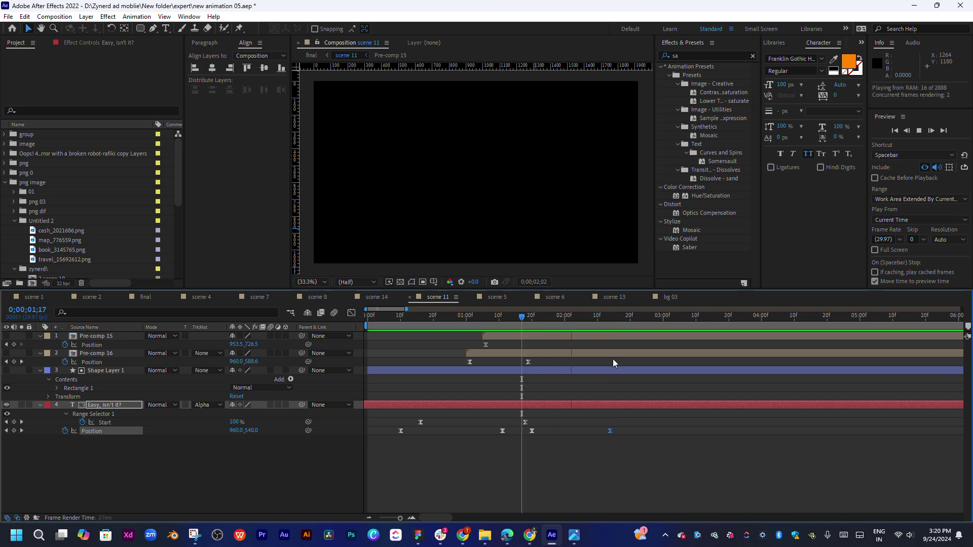
pyautogui.press('space')
pyautogui.hotkey('shift', 'Escape')
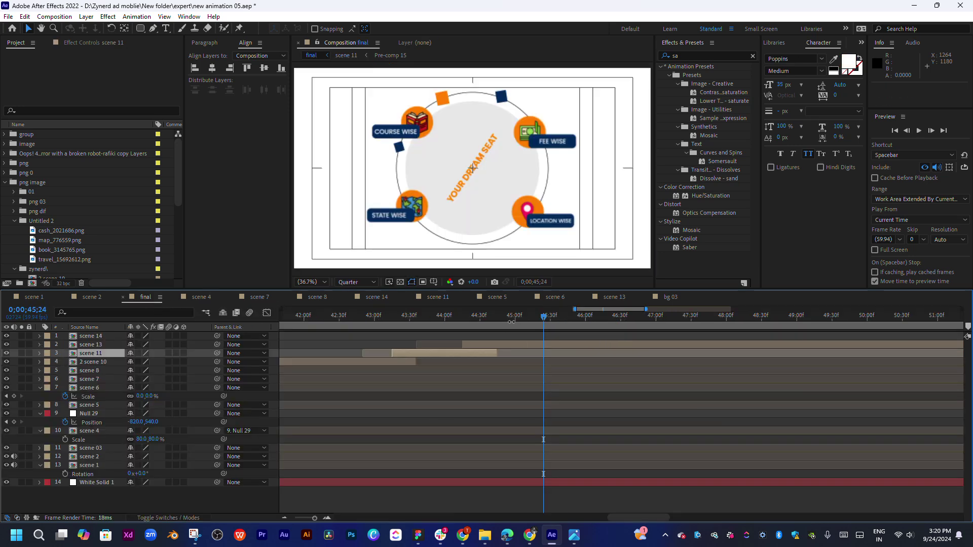
# Preview the final comp from the EASY, ISN'T IT? frame through the badge circle scene.
pyautogui.moveTo(512, 321); pyautogui.dragTo(492, 321)
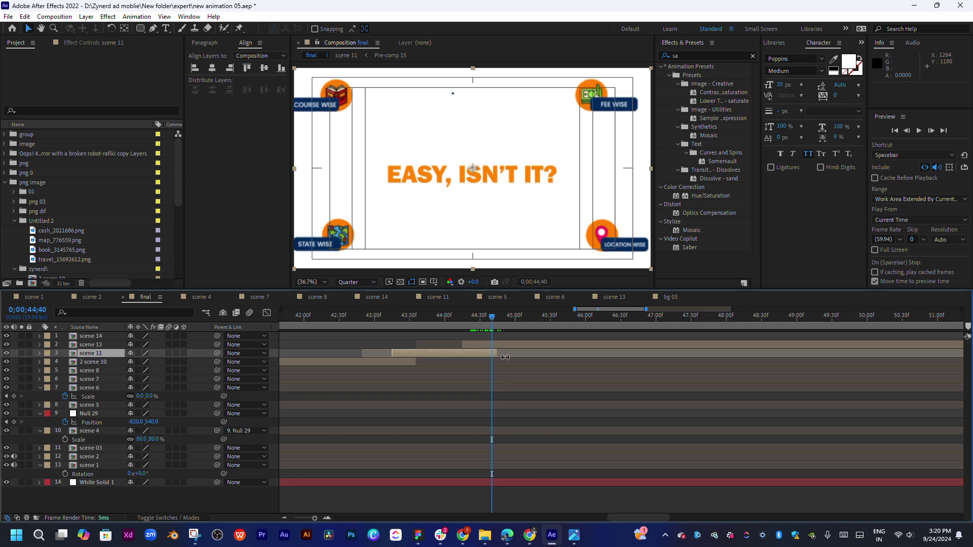
pyautogui.press('space')
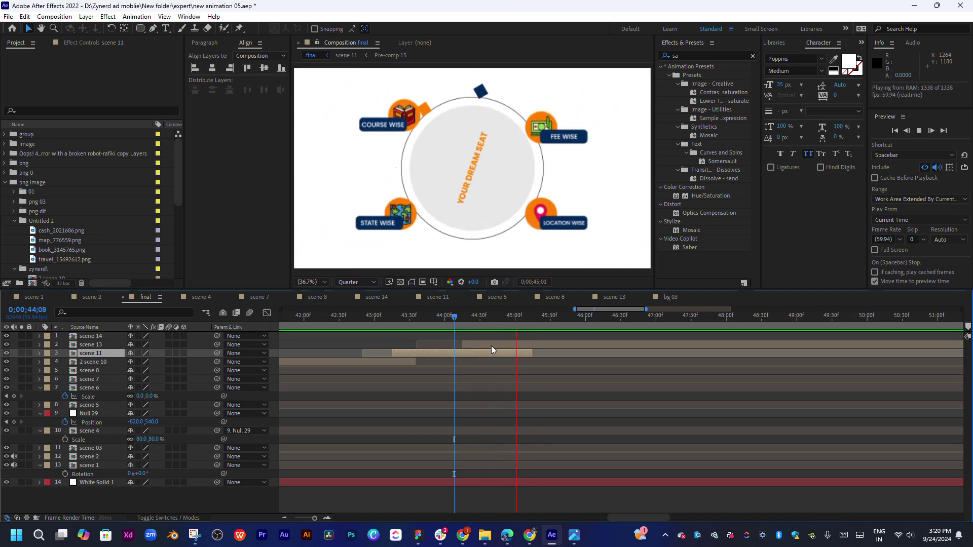
pyautogui.click(416, 319)
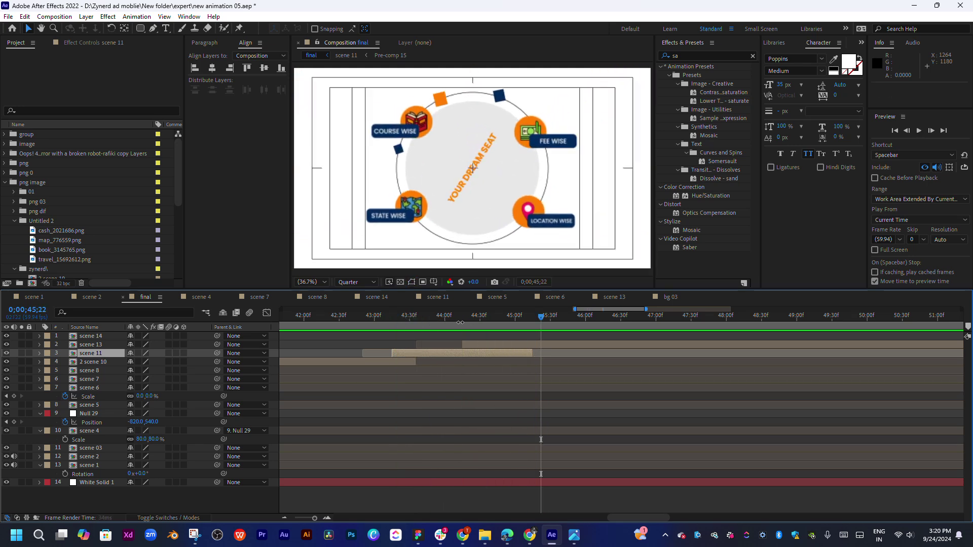
pyautogui.click(473, 318)
pyautogui.moveTo(473, 318)
pyautogui.mouseDown()
pyautogui.moveTo(486, 321)
pyautogui.moveTo(494, 345)
pyautogui.moveTo(510, 318)
pyautogui.mouseUp()
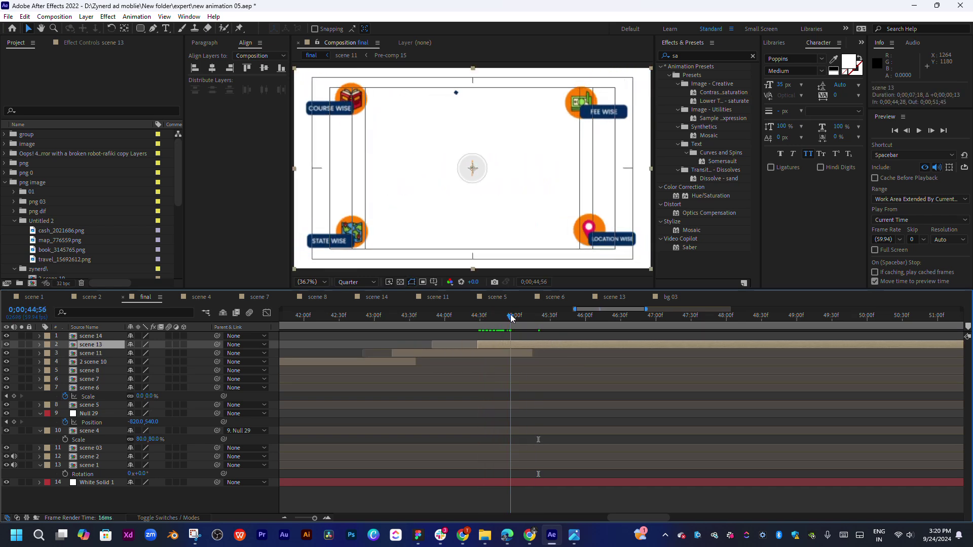
pyautogui.press('space')
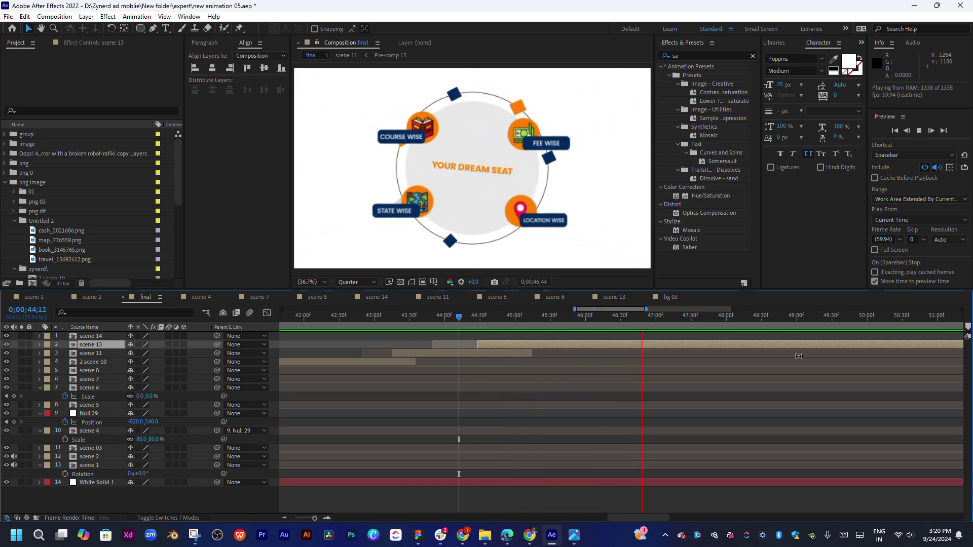
pyautogui.hscroll(2, 746, 360)
pyautogui.press('space')
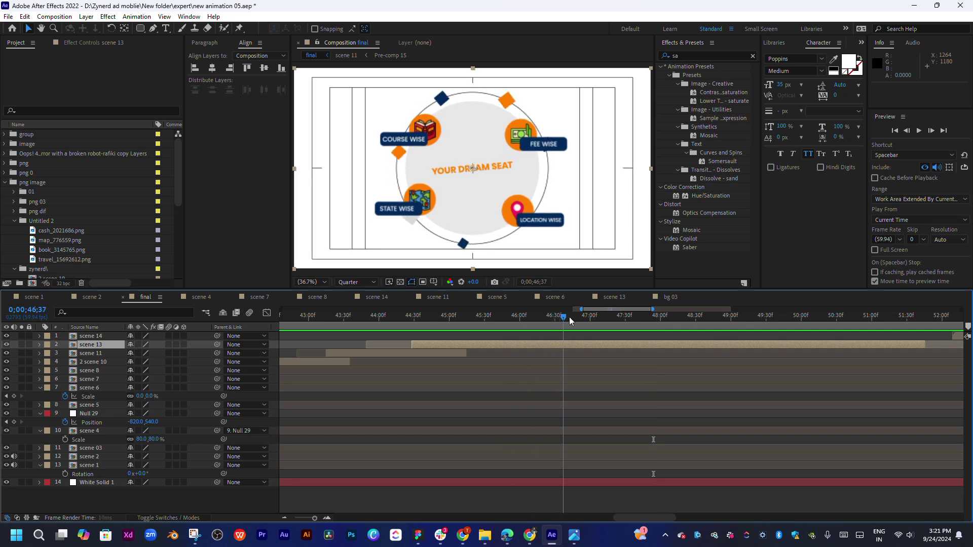
# Trim scene 13's out point to 0;00;48;01 with Alt+].
pyautogui.moveTo(612, 323); pyautogui.dragTo(663, 330)
pyautogui.hscroll(1, 731, 356)
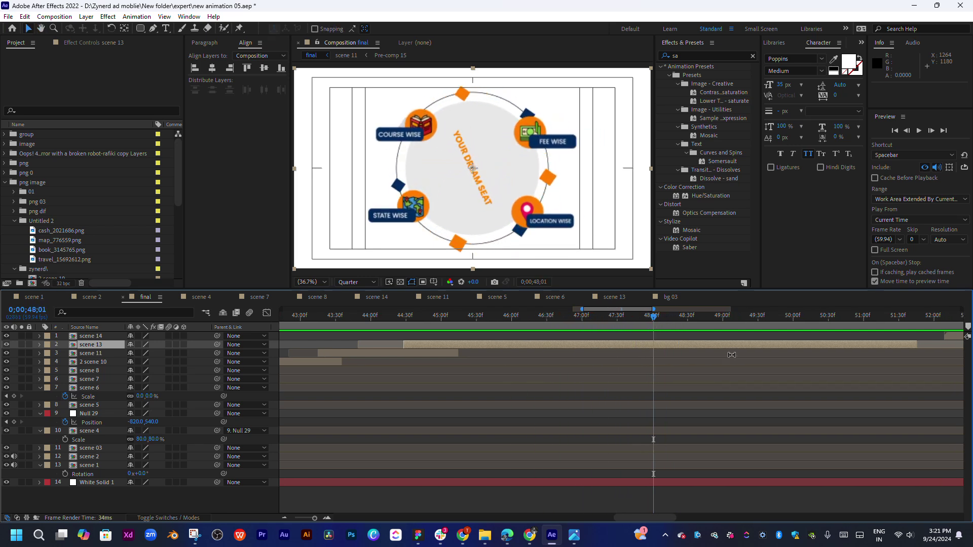
pyautogui.hotkey('alt', ']')
pyautogui.click(731, 355)
pyautogui.hscroll(5, 765, 349)
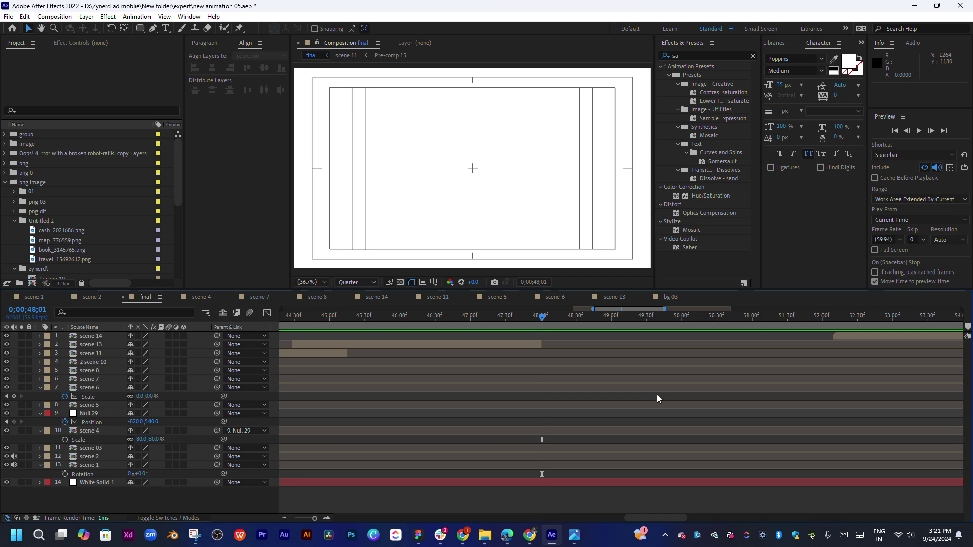
pyautogui.scroll(-2, 657, 395)
pyautogui.moveTo(631, 336); pyautogui.dragTo(555, 339)
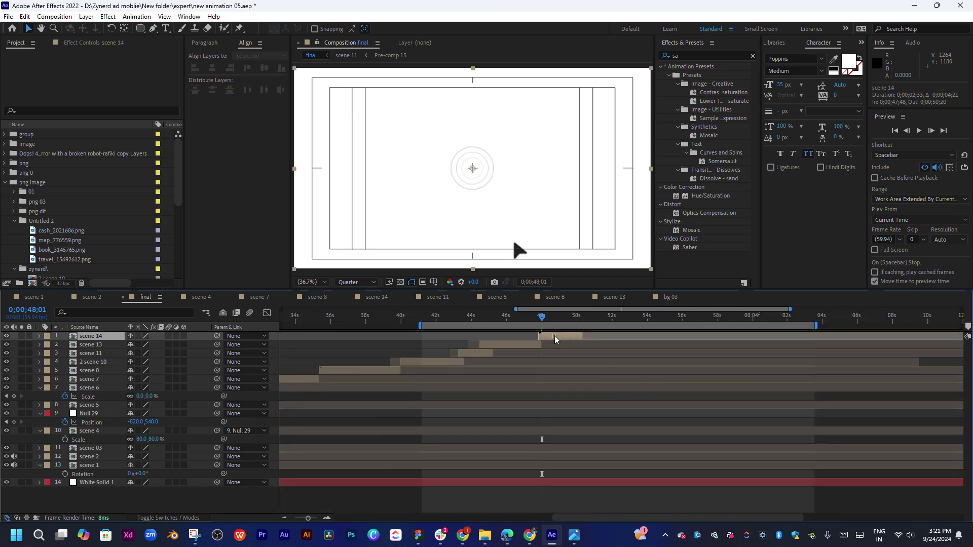
pyautogui.scroll(2, 579, 319)
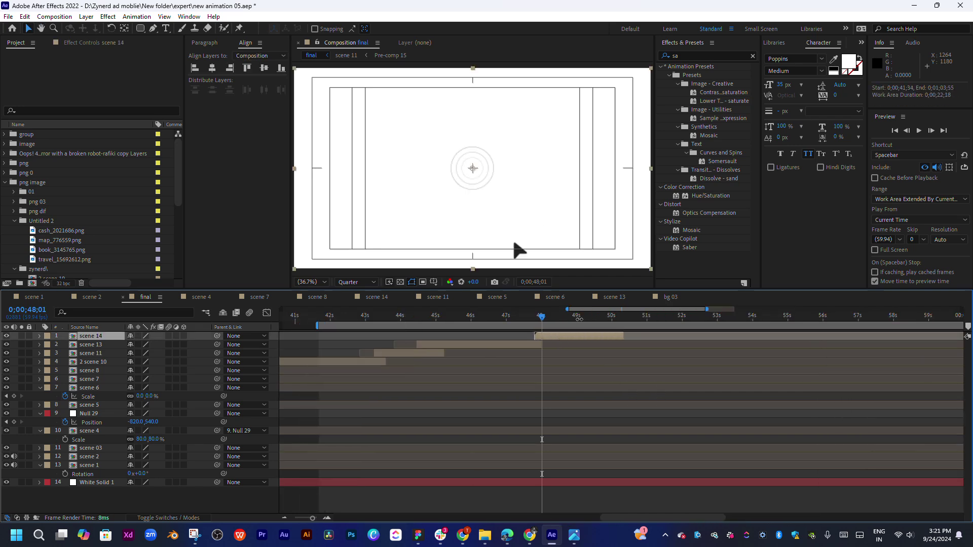
pyautogui.moveTo(579, 318); pyautogui.dragTo(619, 321)
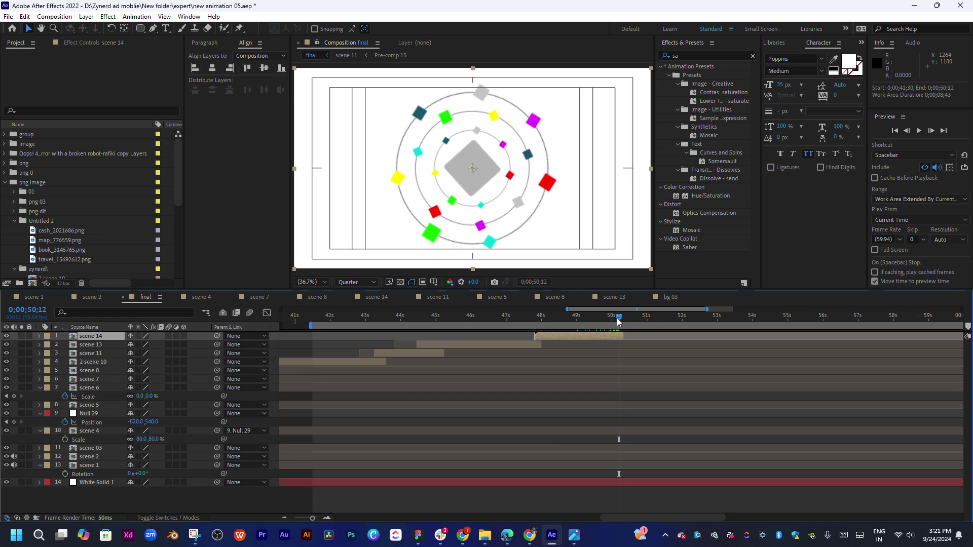
pyautogui.press('Home')
pyautogui.press('b')
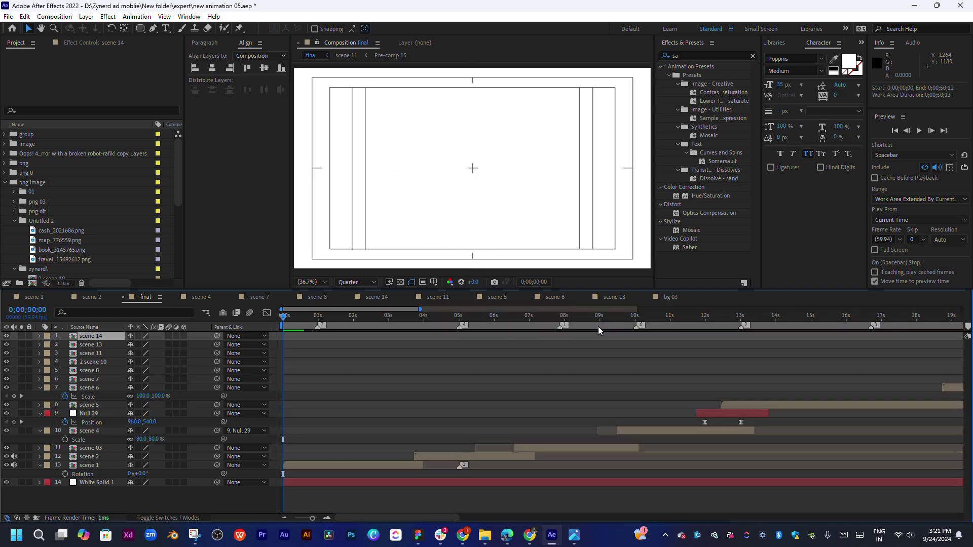
pyautogui.press('space')
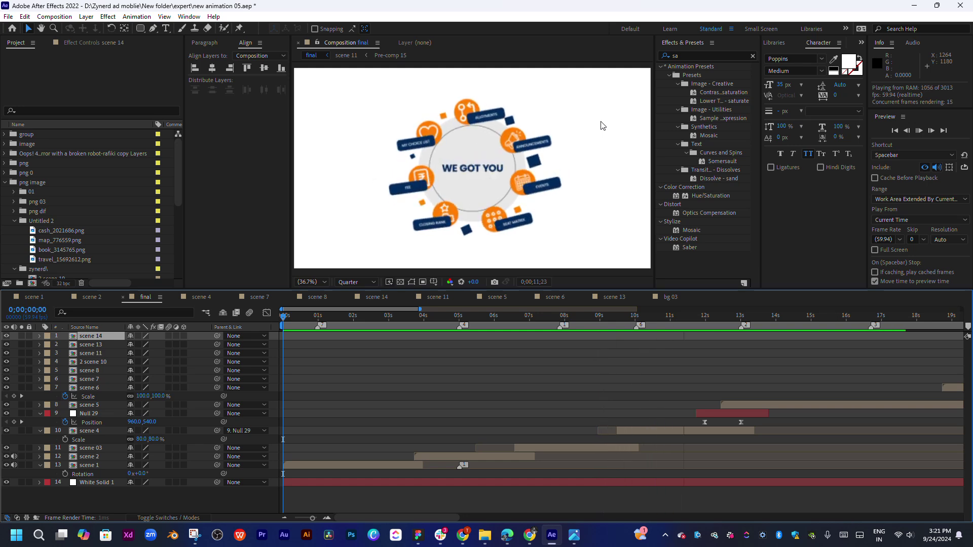
pyautogui.click(667, 317)
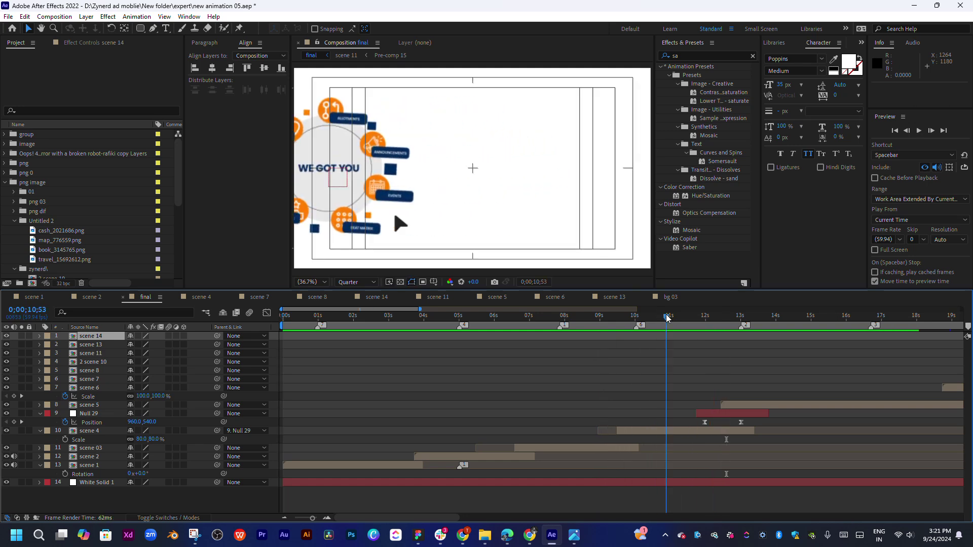
# Set scene 4's Shape Layer 15 circle outline Scale to 100% and preview it.
pyautogui.doubleClick(671, 430)
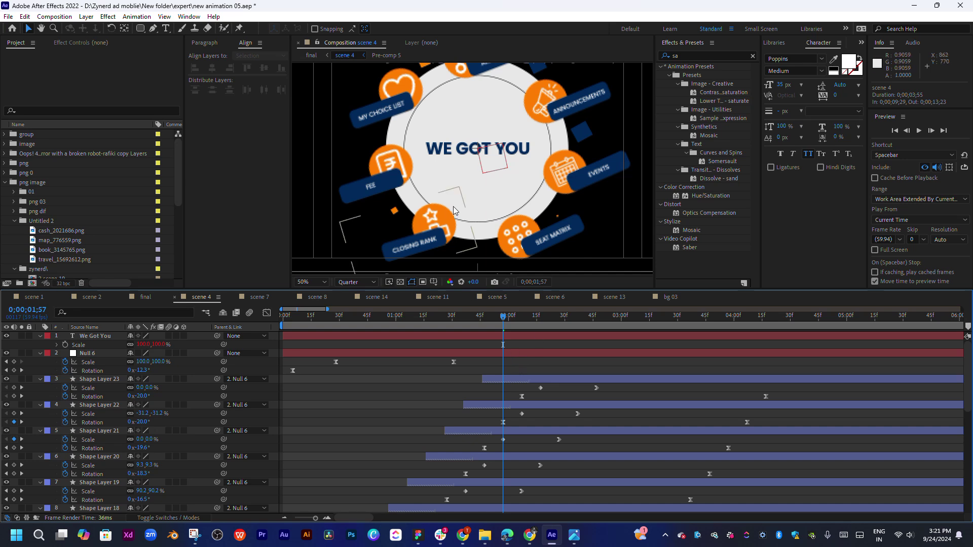
pyautogui.click(487, 223)
pyautogui.scroll(-10, 555, 447)
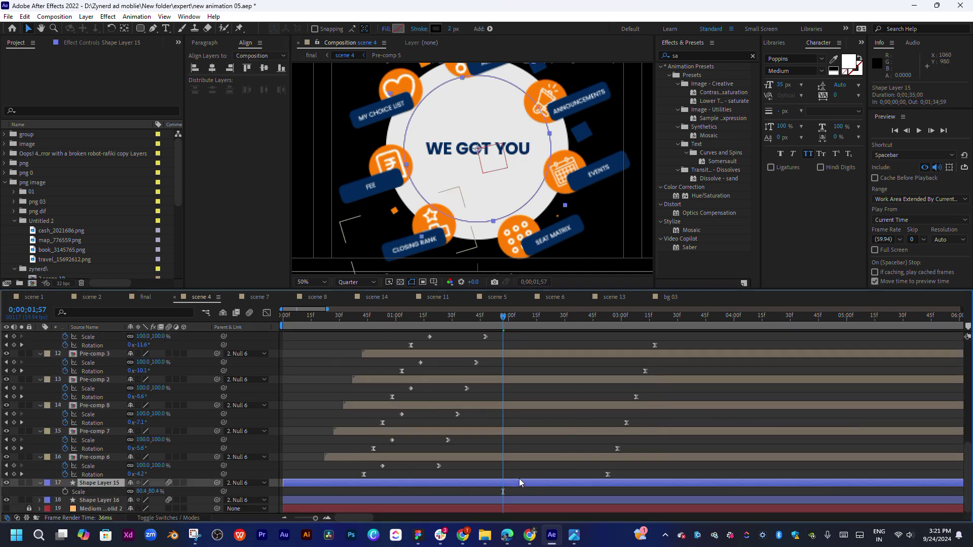
pyautogui.press('s')
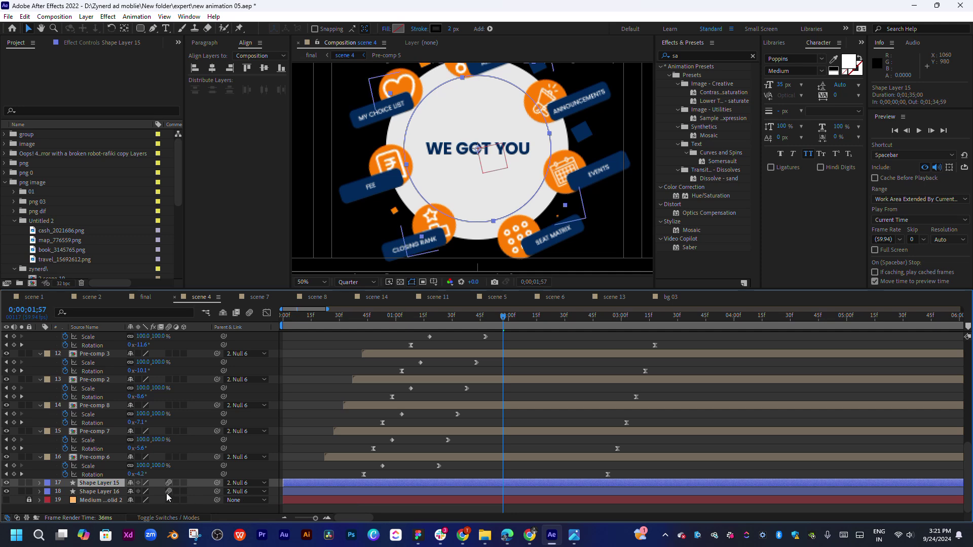
pyautogui.press('s')
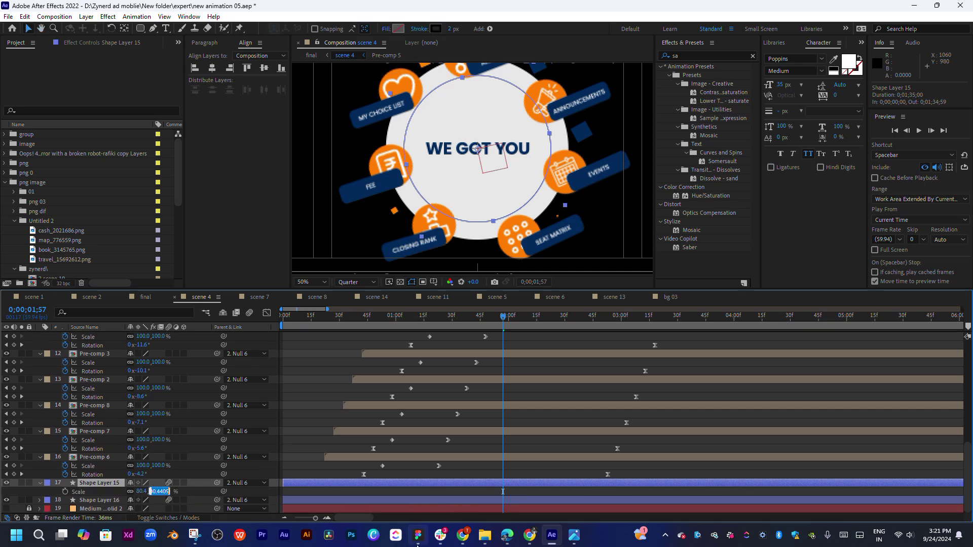
pyautogui.write('100')
pyautogui.press('Return')
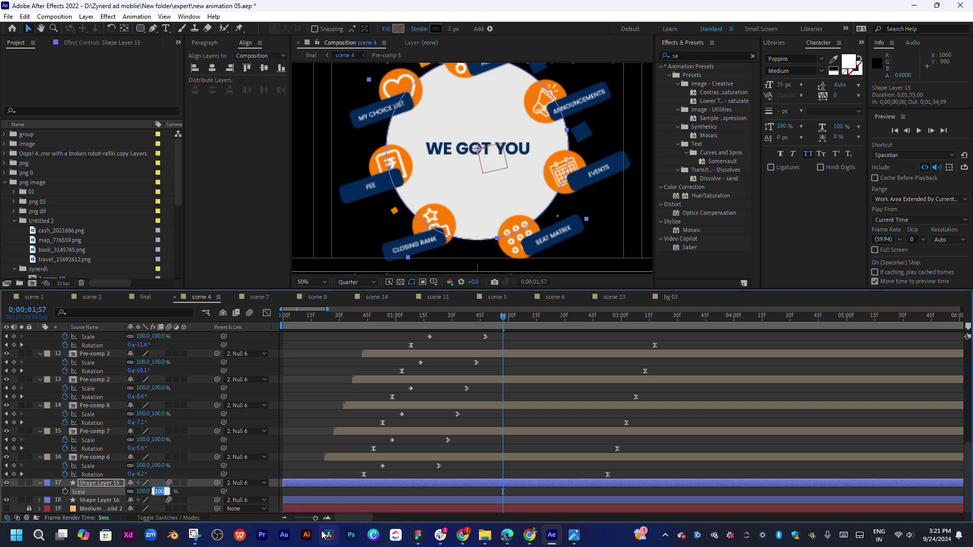
pyautogui.press('space')
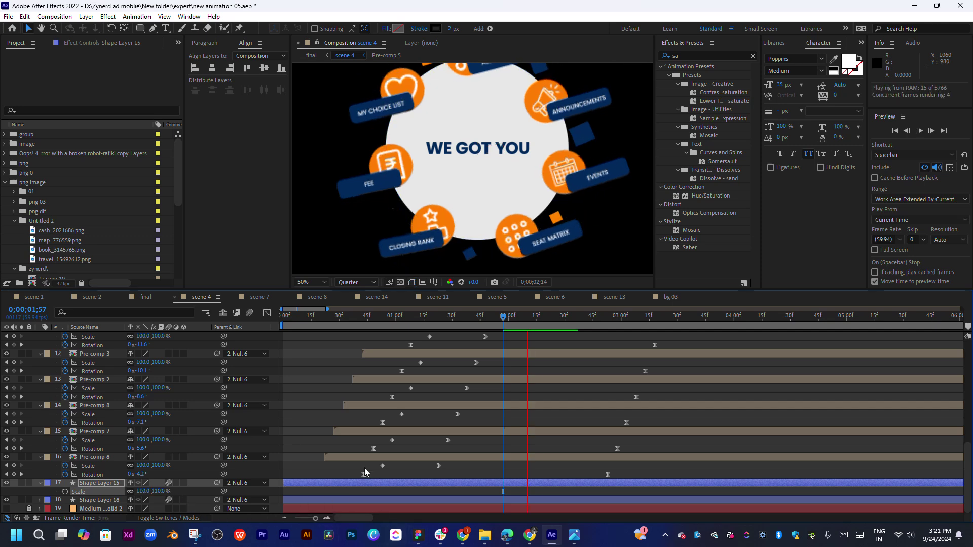
pyautogui.click(438, 319)
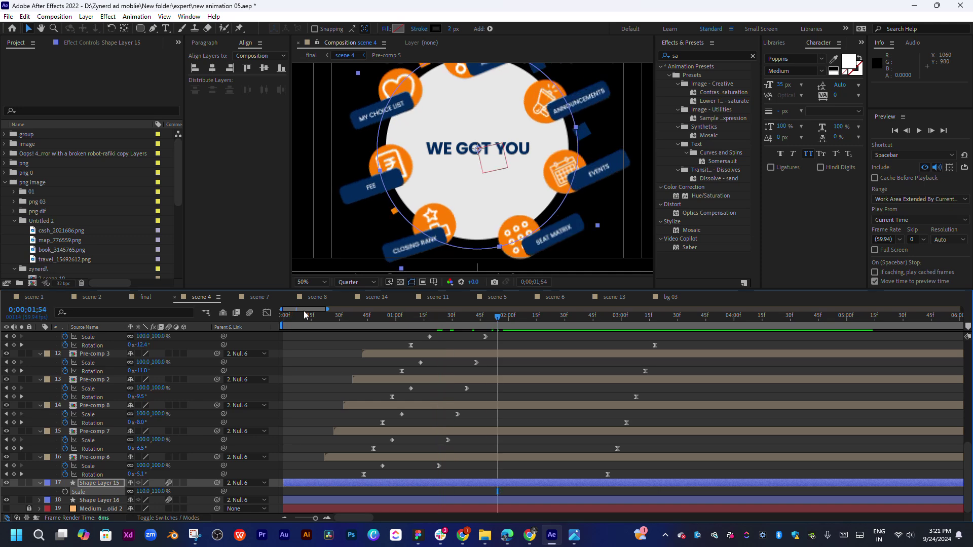
# Back in the final comp, preview the WE GOT YOU wheel from about 8;29 and 9;43.
pyautogui.click(159, 298)
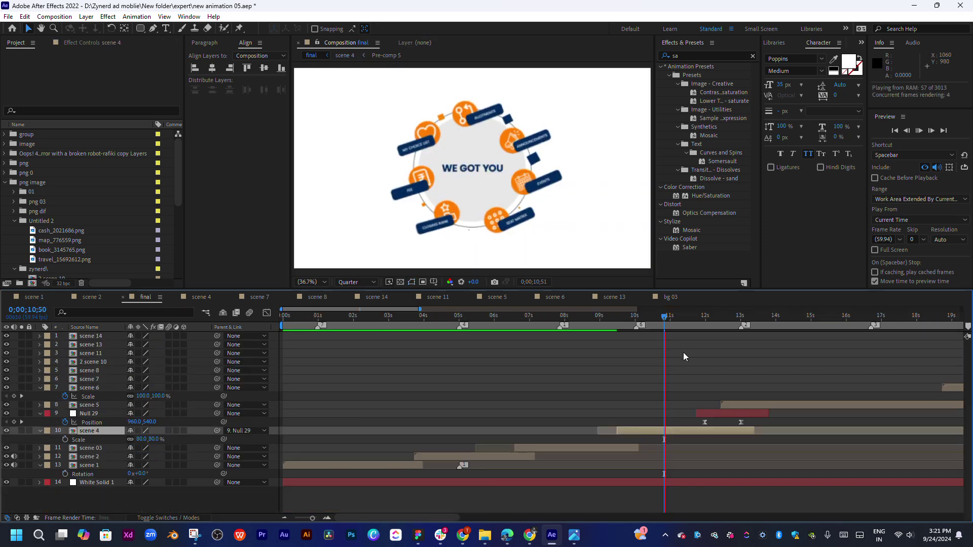
pyautogui.click(585, 318)
pyautogui.moveTo(583, 320); pyautogui.dragTo(581, 320)
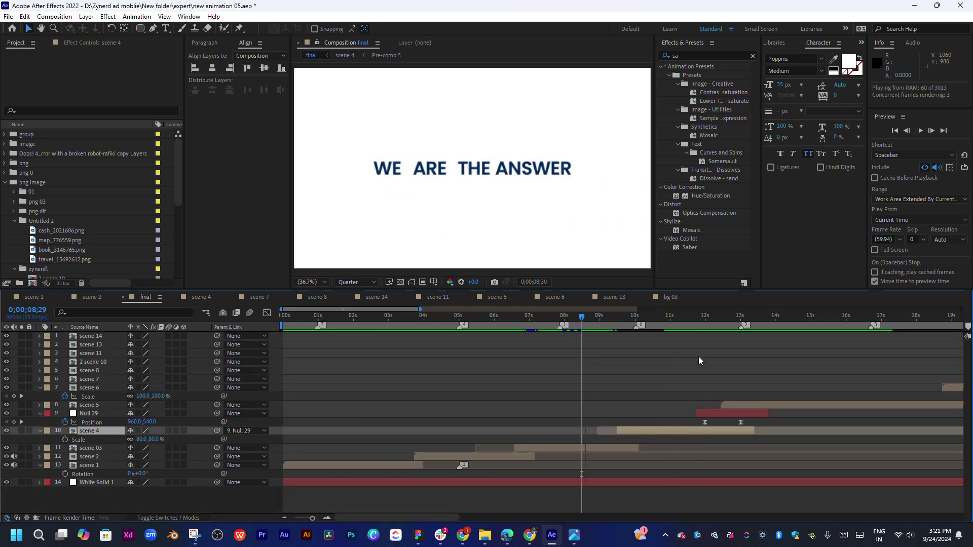
pyautogui.press('space')
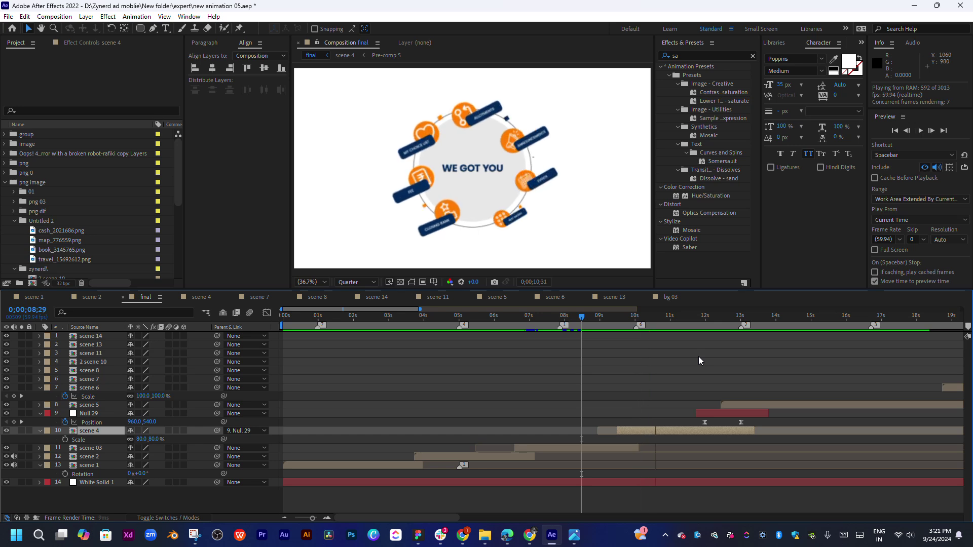
pyautogui.press('space')
pyautogui.moveTo(610, 315); pyautogui.dragTo(625, 315)
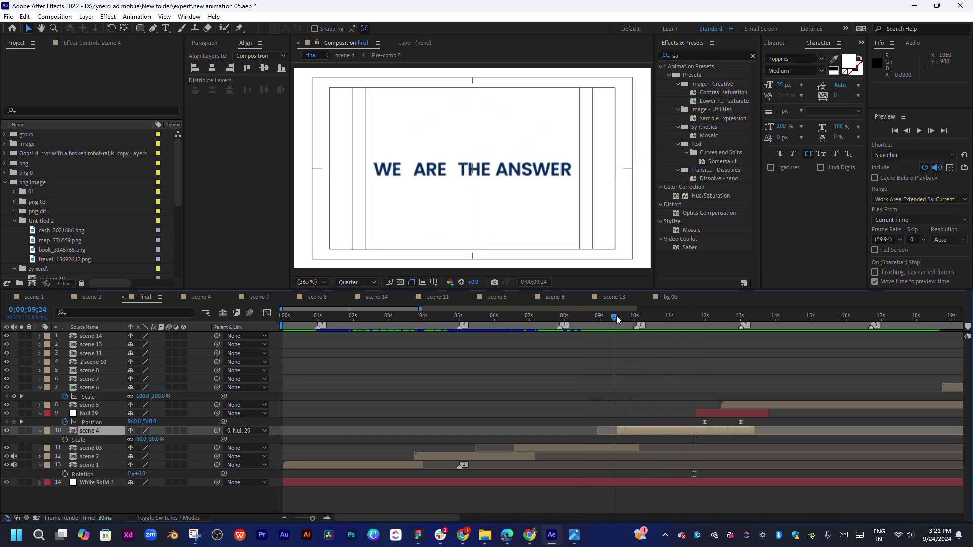
pyautogui.press('space')
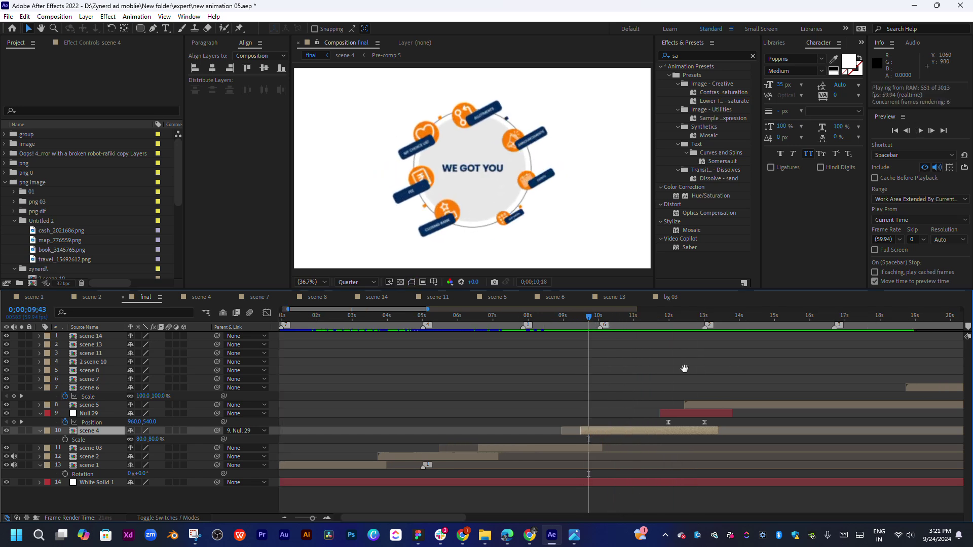
# Try starting the scene 5 layer 19 frames earlier and preview the transition.
pyautogui.hscroll(3, 649, 353)
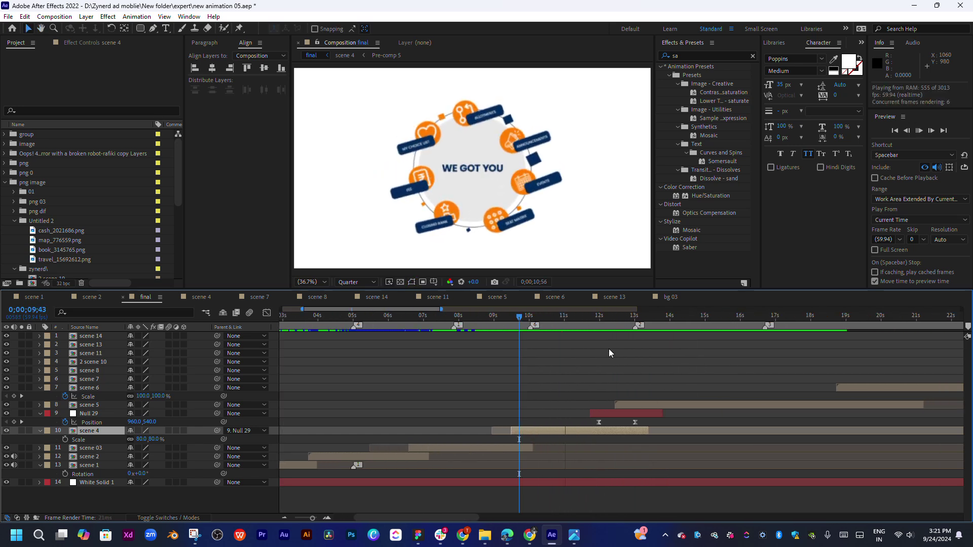
pyautogui.click(579, 316)
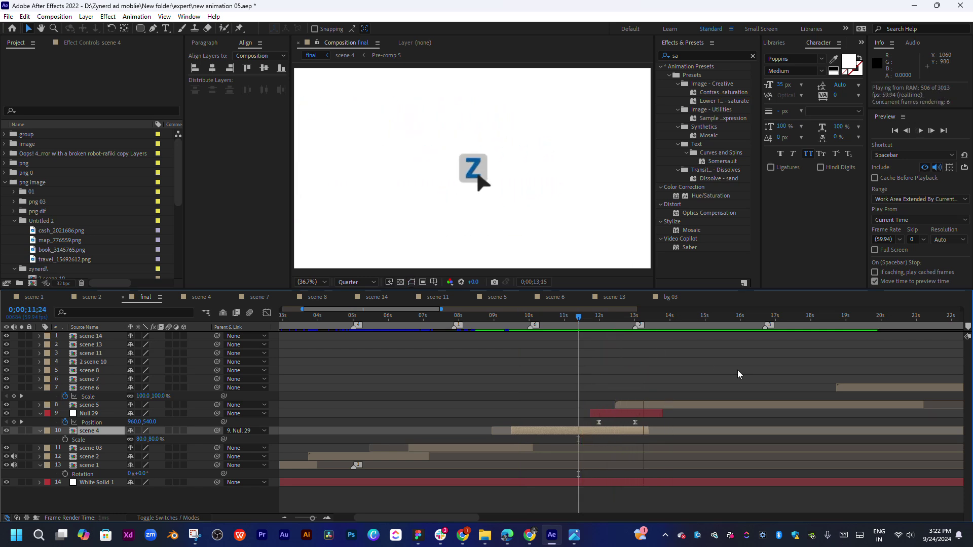
pyautogui.click(605, 317)
pyautogui.moveTo(607, 317); pyautogui.dragTo(643, 321)
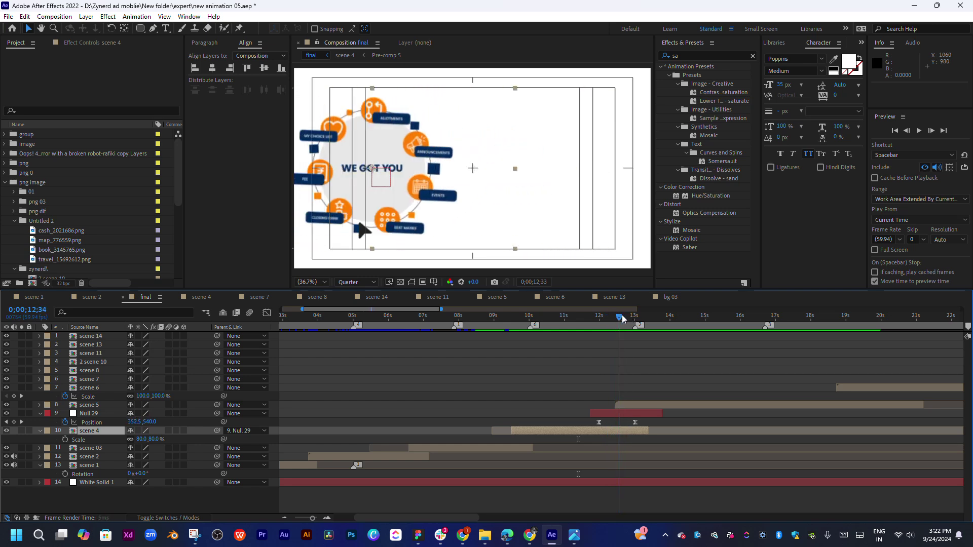
pyautogui.click(673, 405)
pyautogui.moveTo(674, 403); pyautogui.dragTo(621, 404)
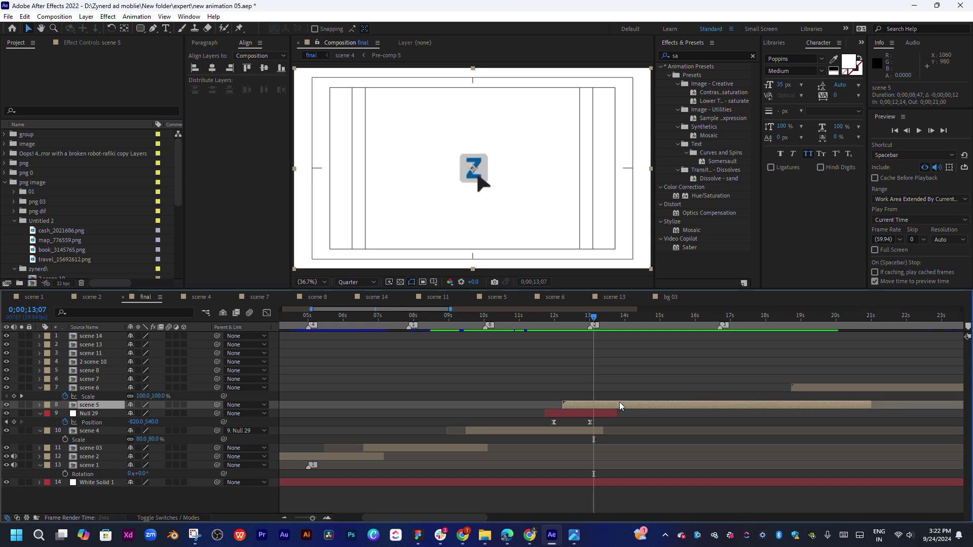
pyautogui.moveTo(556, 316); pyautogui.dragTo(566, 315)
pyautogui.press('space')
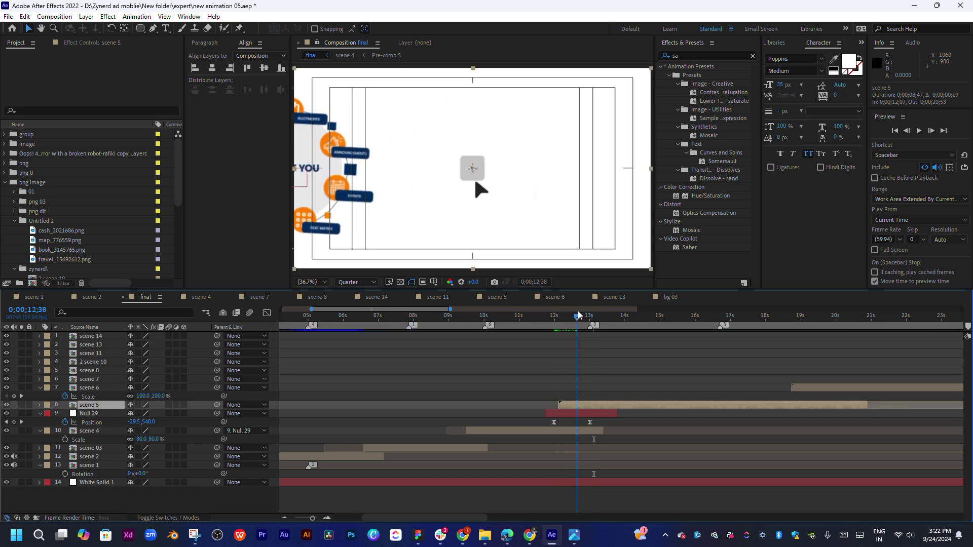
pyautogui.press('space')
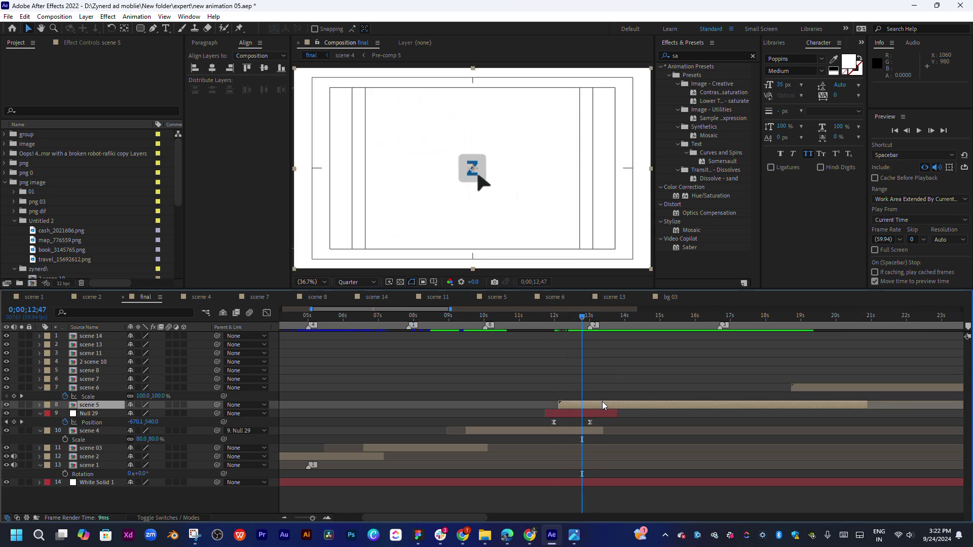
# Undo that and instead start scene 5 nine frames earlier, at 12;17, then preview.
pyautogui.hotkey('ctrl', 'z')
pyautogui.moveTo(605, 408); pyautogui.dragTo(600, 408)
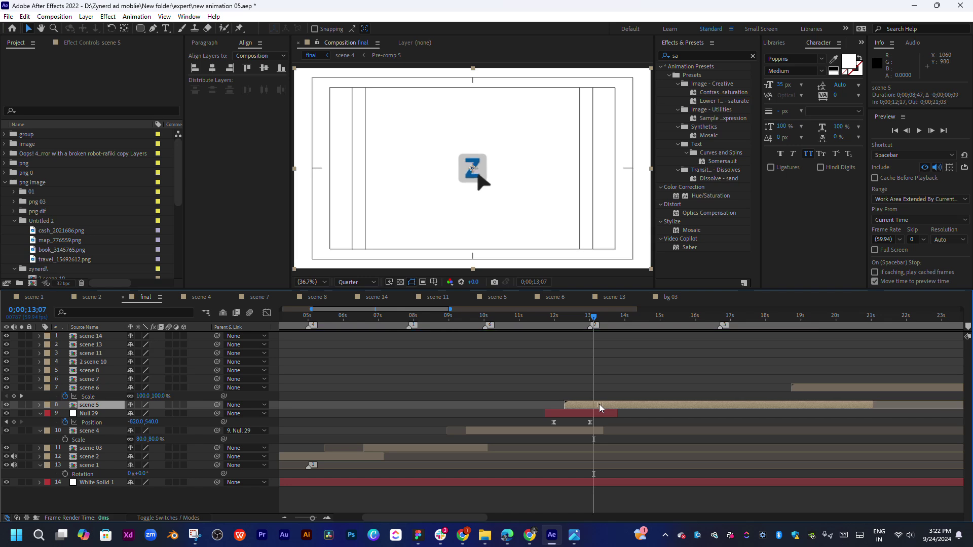
pyautogui.moveTo(575, 316); pyautogui.dragTo(569, 320)
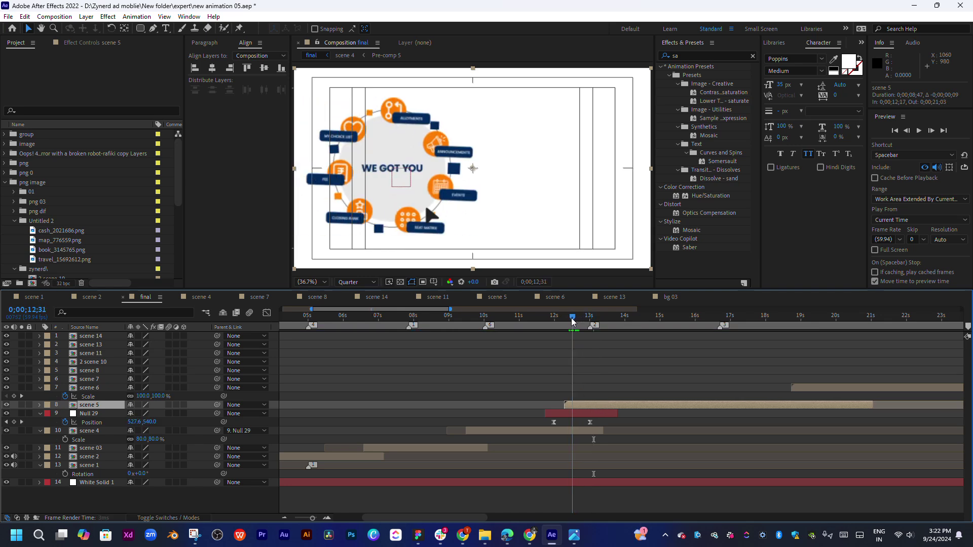
pyautogui.press('space')
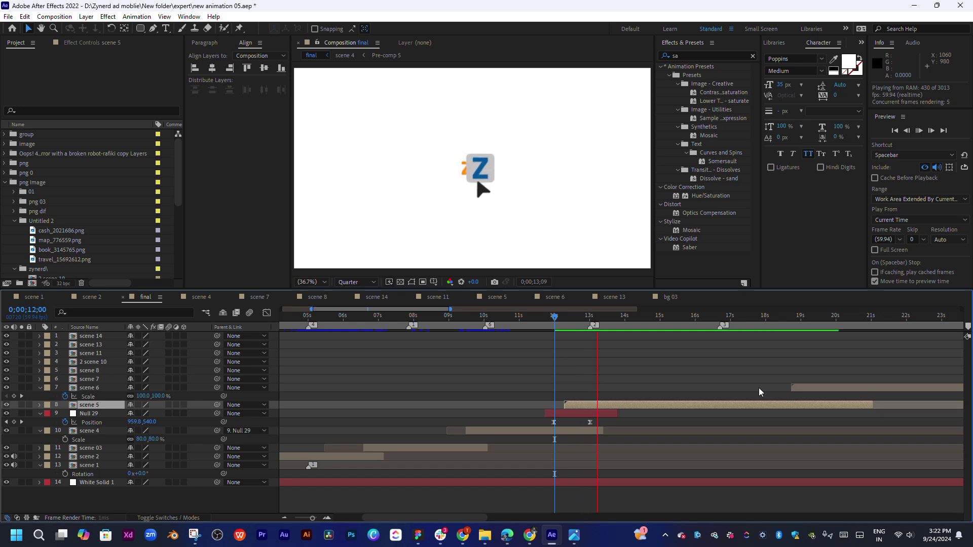
pyautogui.press('h')
pyautogui.moveTo(808, 382); pyautogui.dragTo(596, 379)
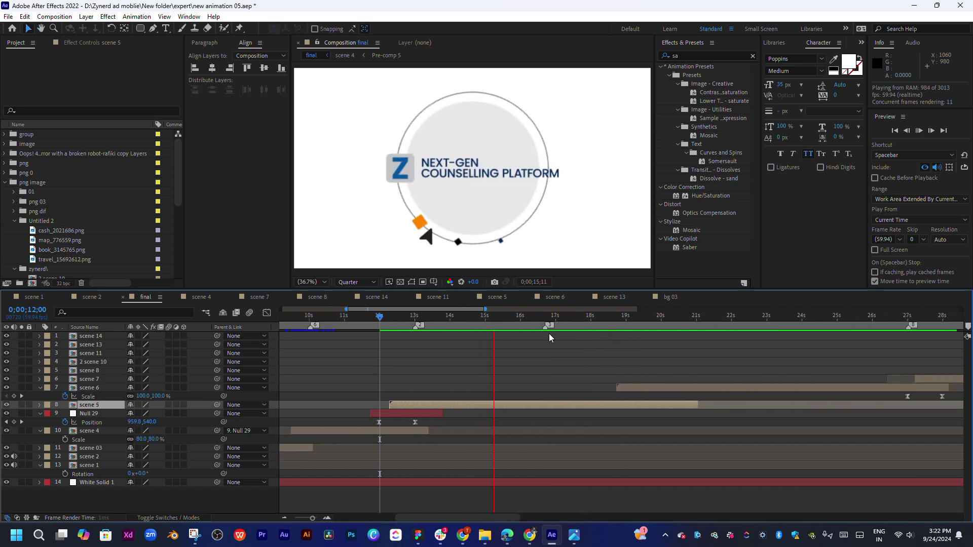
pyautogui.press('v')
pyautogui.press('h')
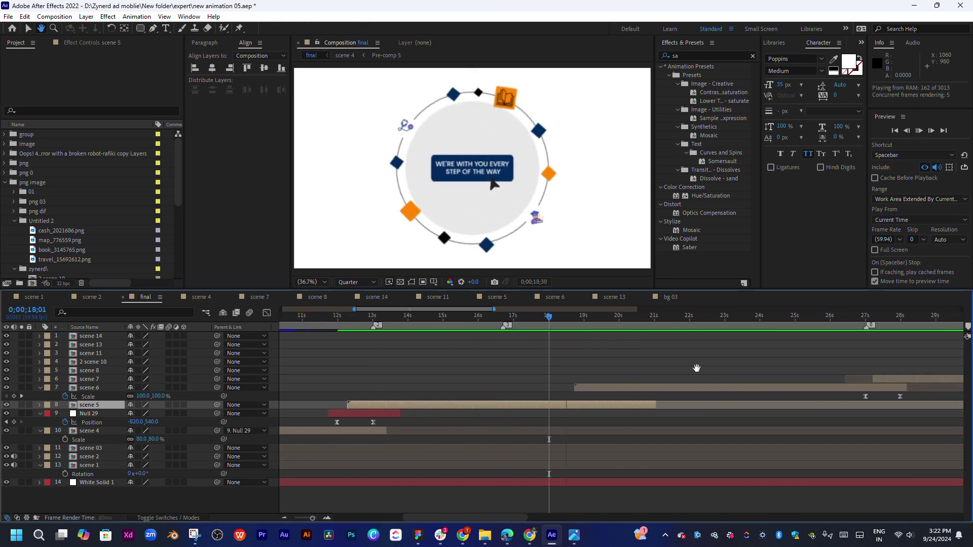
pyautogui.moveTo(740, 376); pyautogui.dragTo(608, 374)
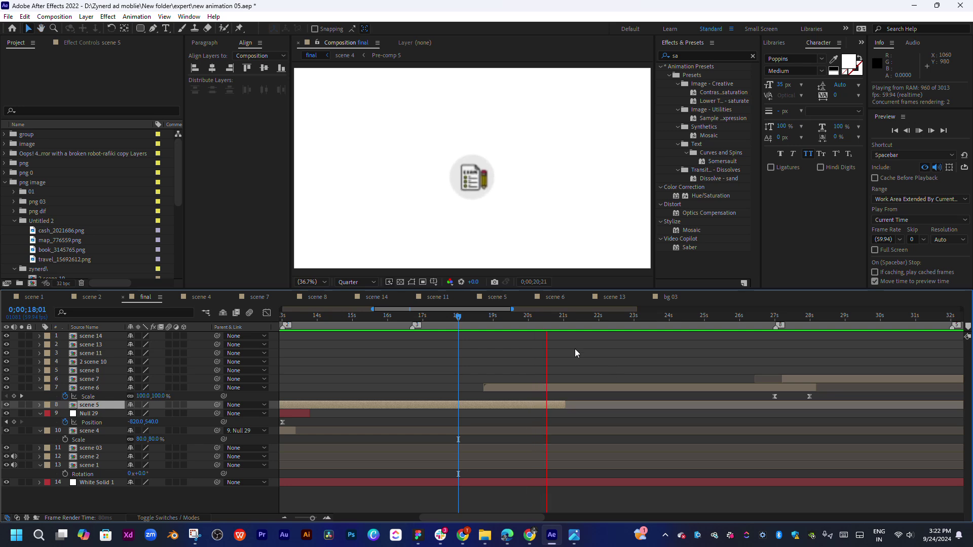
pyautogui.press('v')
pyautogui.moveTo(515, 317); pyautogui.dragTo(531, 319)
pyautogui.press('space')
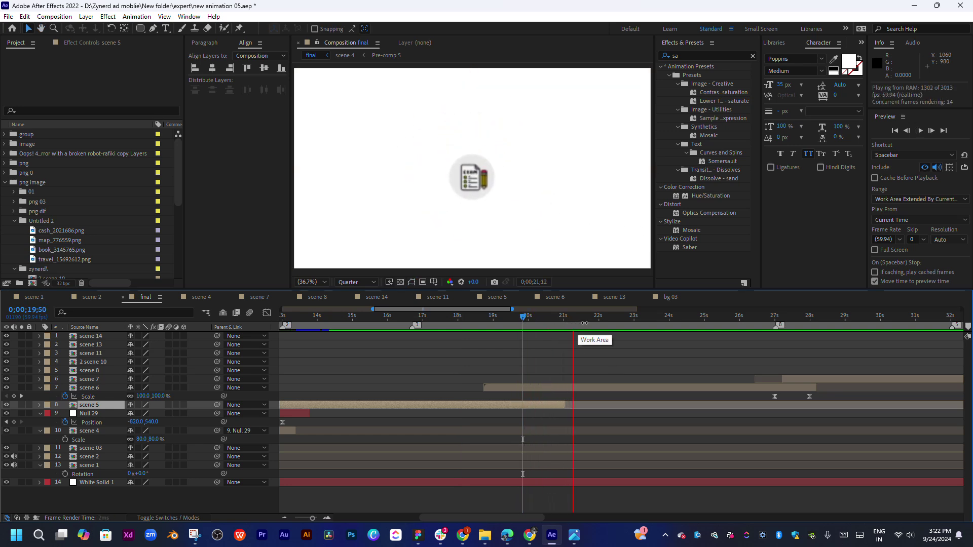
pyautogui.hscroll(3, 608, 355)
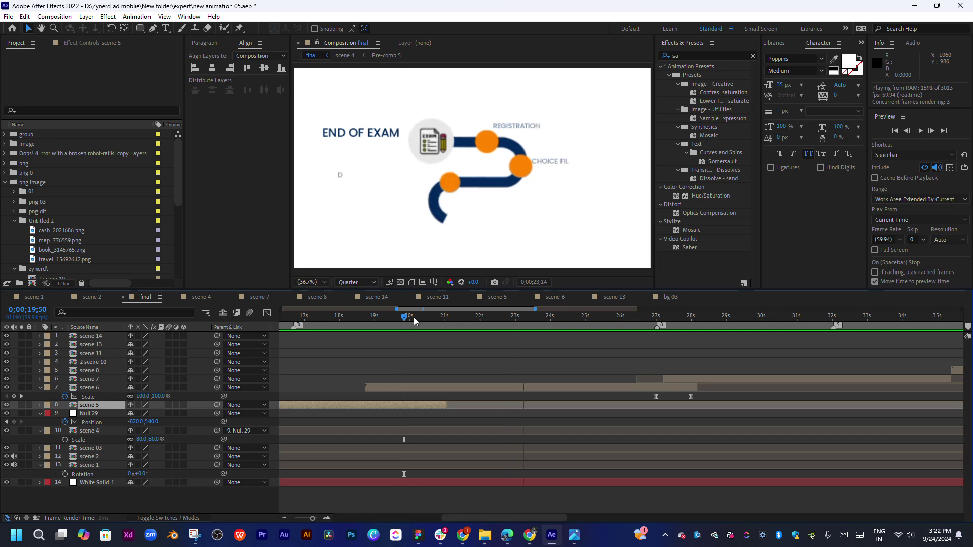
pyautogui.moveTo(414, 317)
pyautogui.mouseDown()
pyautogui.moveTo(399, 325)
pyautogui.moveTo(706, 330)
pyautogui.mouseUp()
# Preview the roadmap-to-20 % transition and save the project.
pyautogui.hscroll(5, 767, 357)
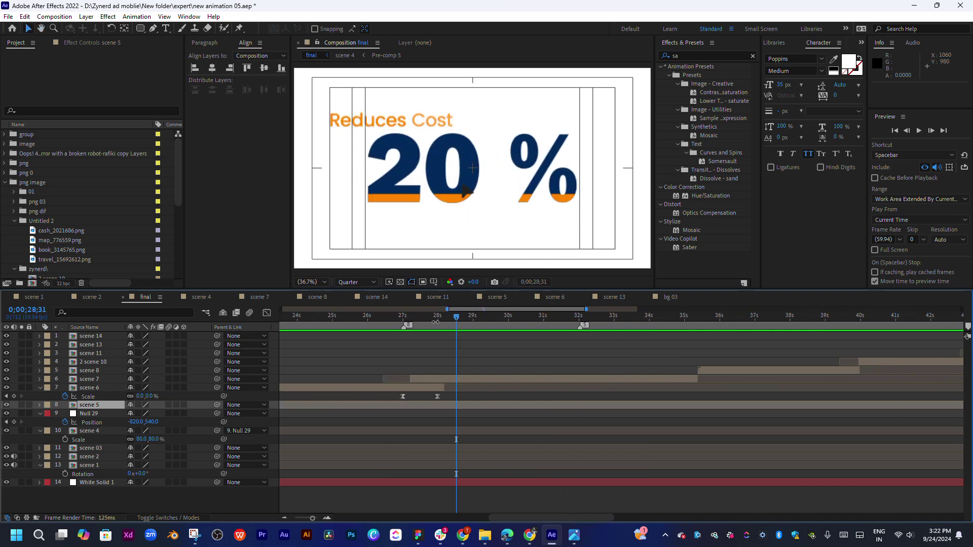
pyautogui.moveTo(435, 322); pyautogui.dragTo(413, 329)
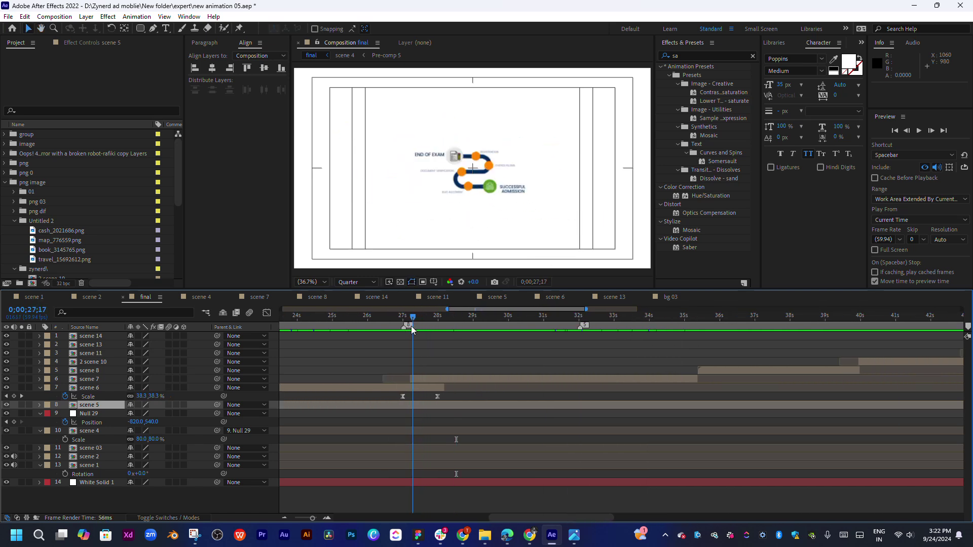
pyautogui.press('space')
pyautogui.click(397, 325)
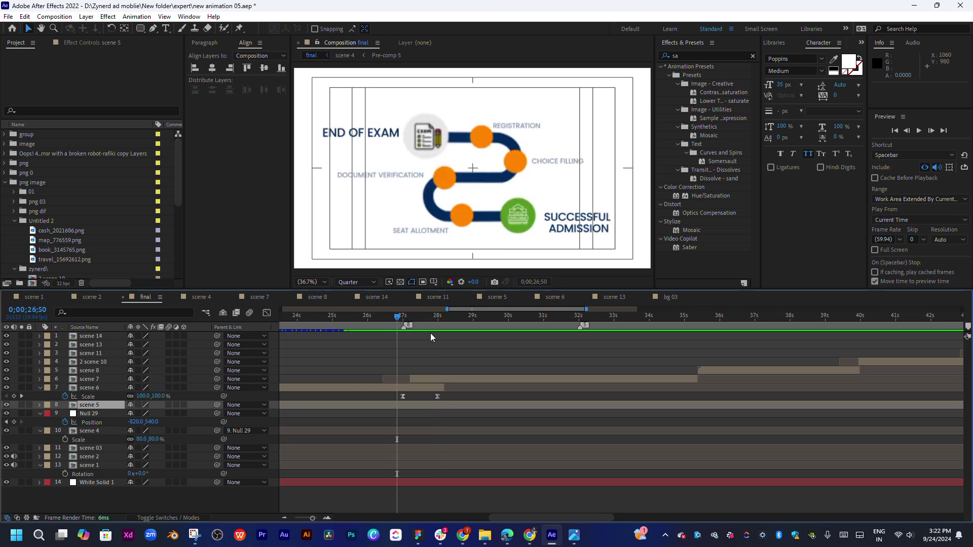
pyautogui.hotkey('ctrl', 's')
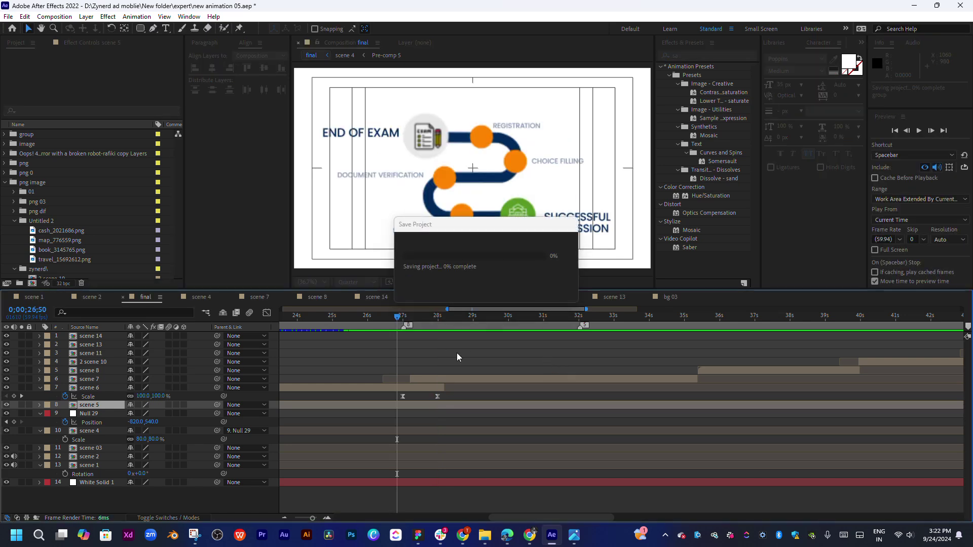
# Move scene 6's final Scale keyframe earlier to 27;51 and inspect its speed curve.
pyautogui.click(382, 320)
pyautogui.press('space')
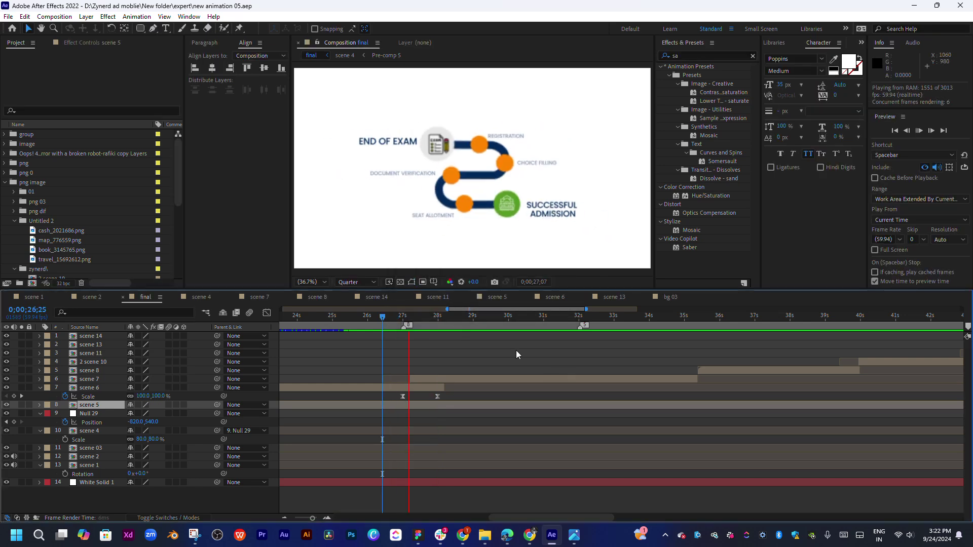
pyautogui.press('space')
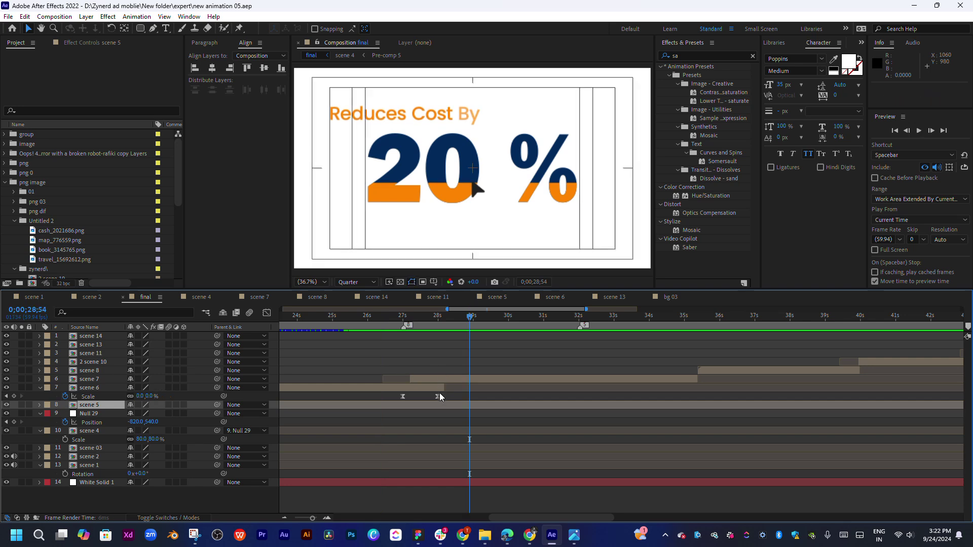
pyautogui.moveTo(438, 395); pyautogui.dragTo(431, 400)
pyautogui.click(268, 313)
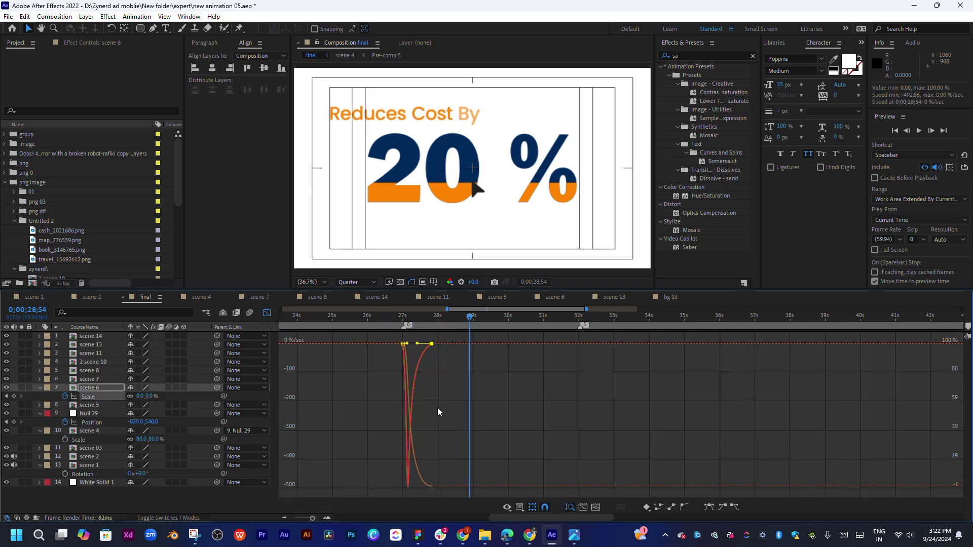
pyautogui.click(401, 344)
pyautogui.click(403, 318)
# Preview the adjusted scale-down and replay the roadmap-to-20 % transition in layer view.
pyautogui.press('space')
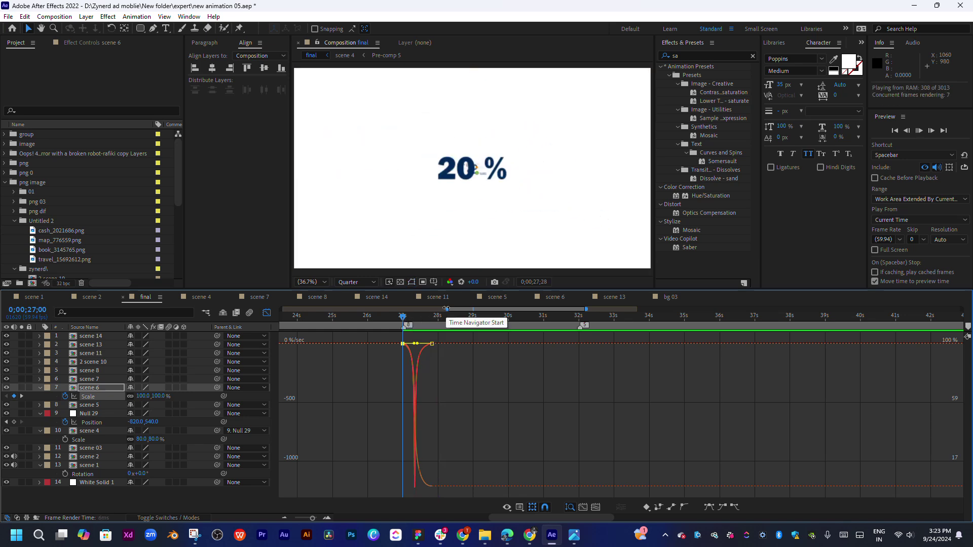
pyautogui.press('space')
pyautogui.hotkey('shift', 'F3')
pyautogui.click(398, 315)
pyautogui.press('space')
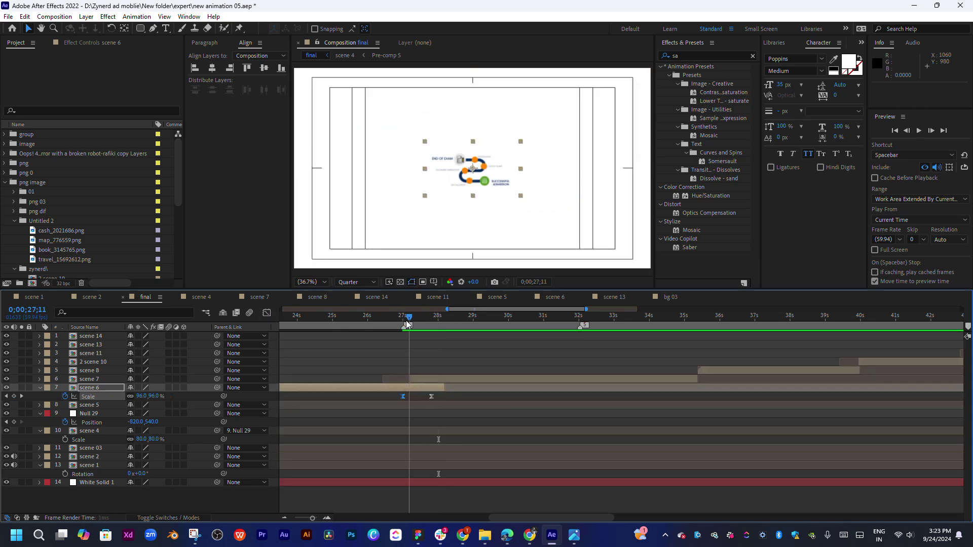
pyautogui.click(514, 378)
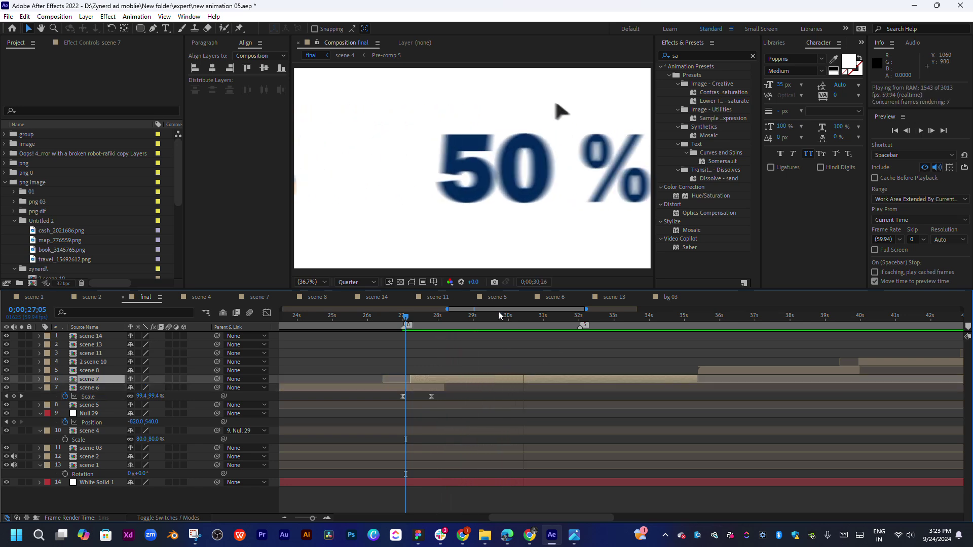
pyautogui.click(461, 317)
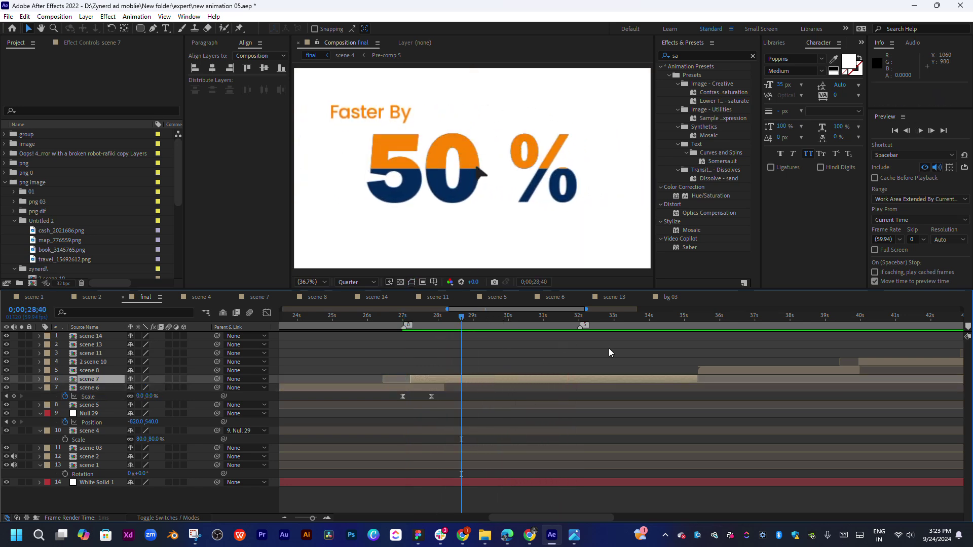
pyautogui.press('space')
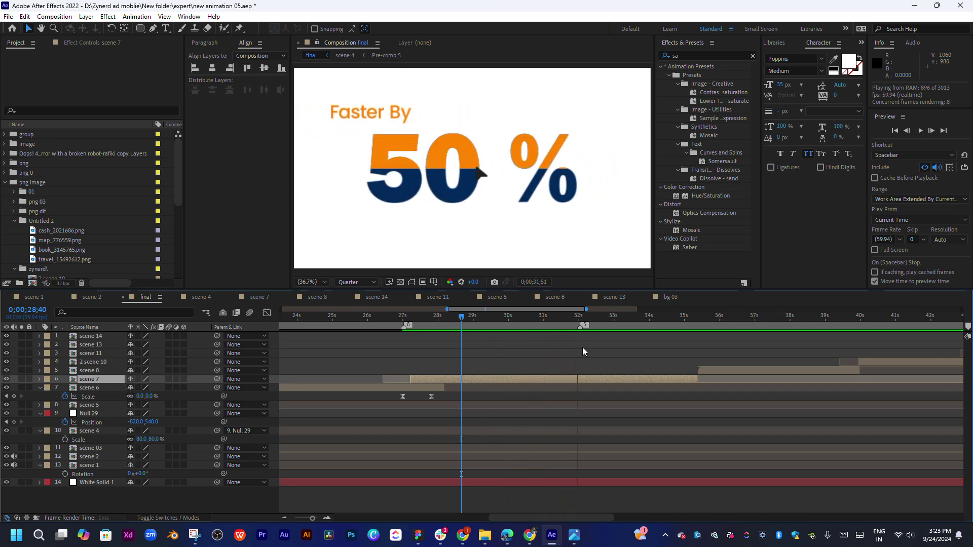
pyautogui.press('space')
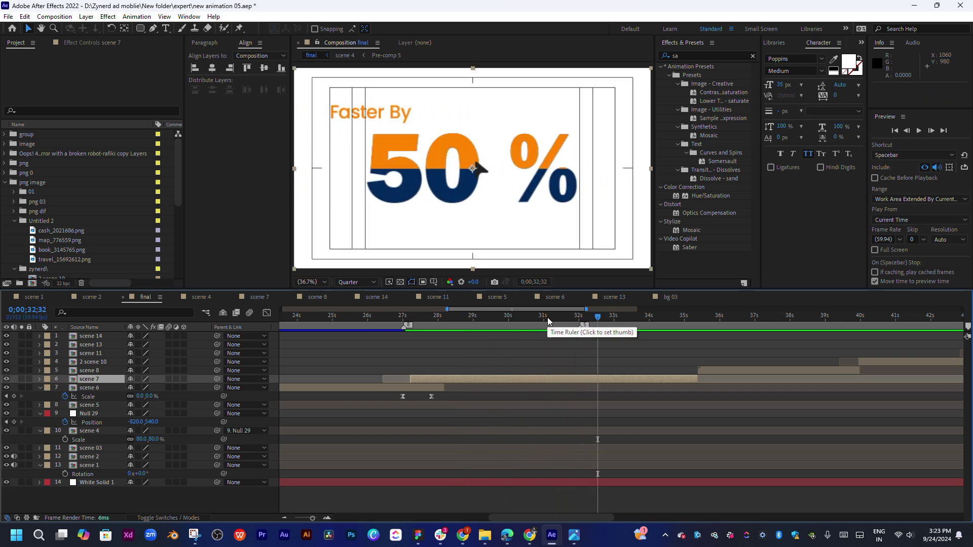
pyautogui.moveTo(430, 315); pyautogui.dragTo(483, 316)
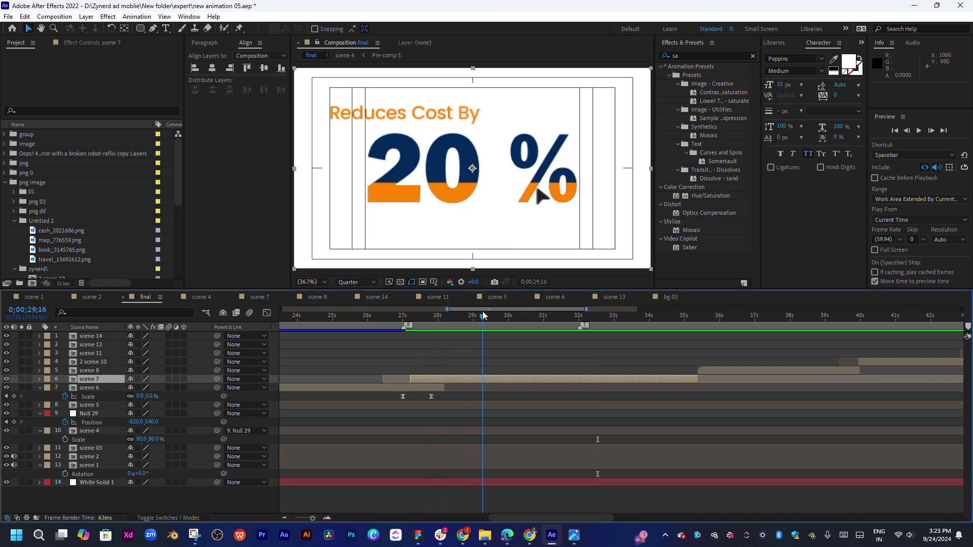
pyautogui.moveTo(483, 316); pyautogui.dragTo(618, 310)
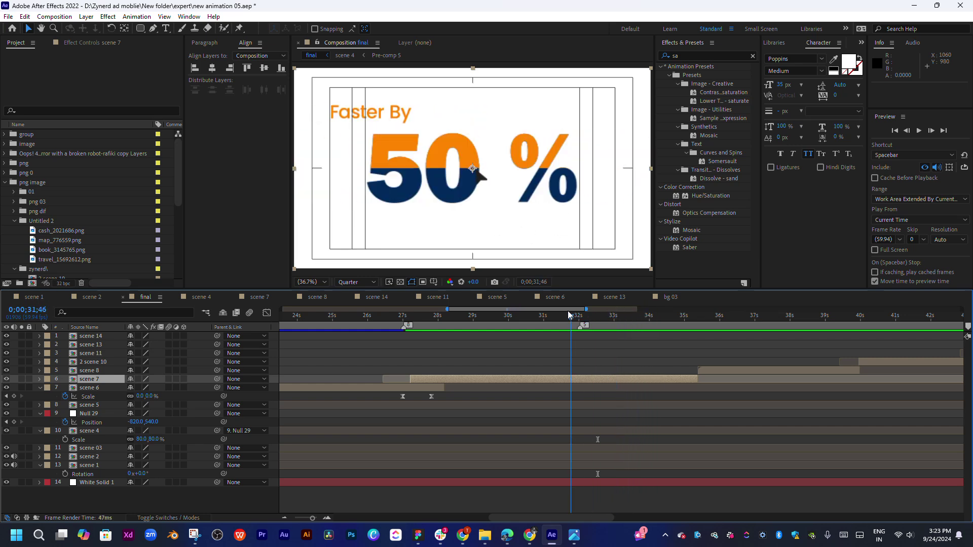
pyautogui.moveTo(618, 307); pyautogui.dragTo(441, 327)
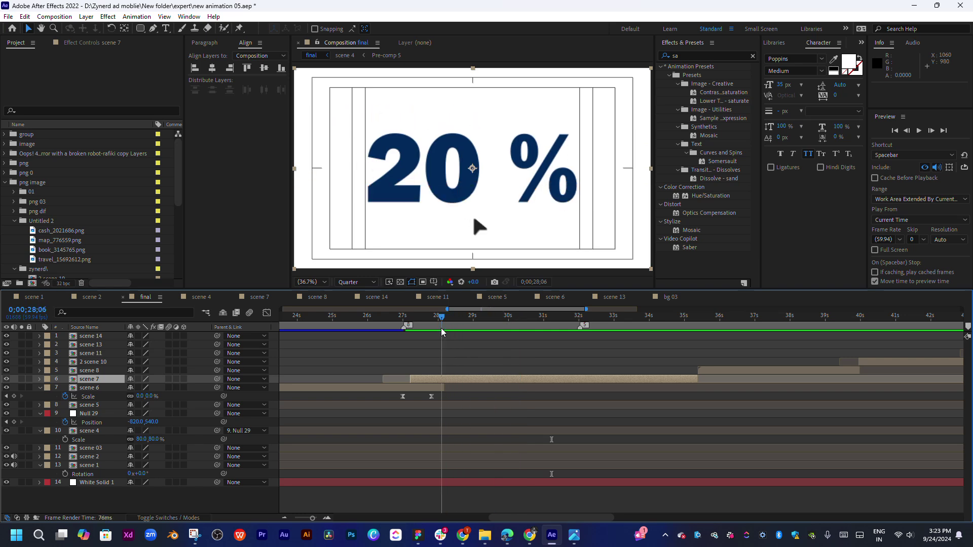
pyautogui.press('space')
pyautogui.press('space')
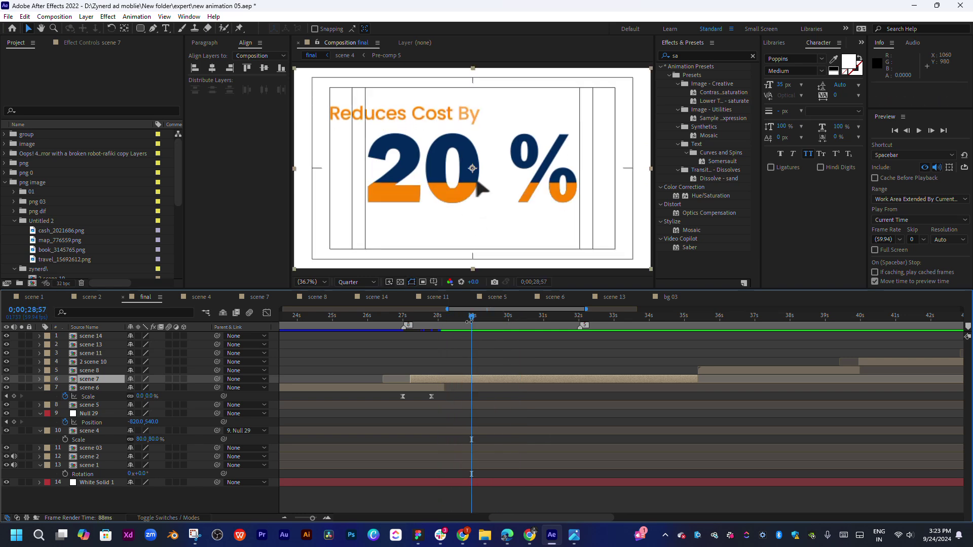
pyautogui.moveTo(419, 324)
pyautogui.mouseDown()
pyautogui.moveTo(603, 325)
pyautogui.moveTo(411, 335)
pyautogui.moveTo(470, 324)
pyautogui.mouseUp()
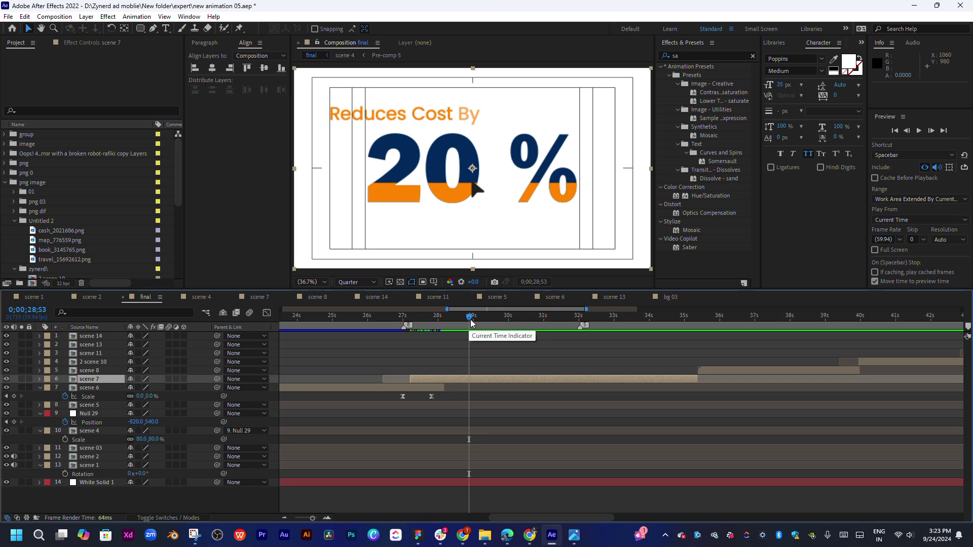
pyautogui.moveTo(471, 323); pyautogui.dragTo(640, 323)
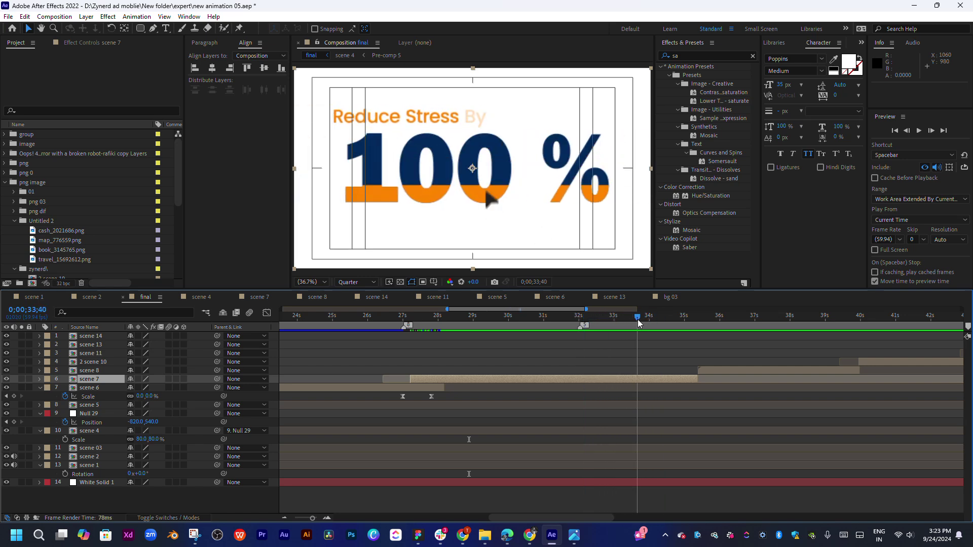
pyautogui.moveTo(640, 323); pyautogui.dragTo(626, 333)
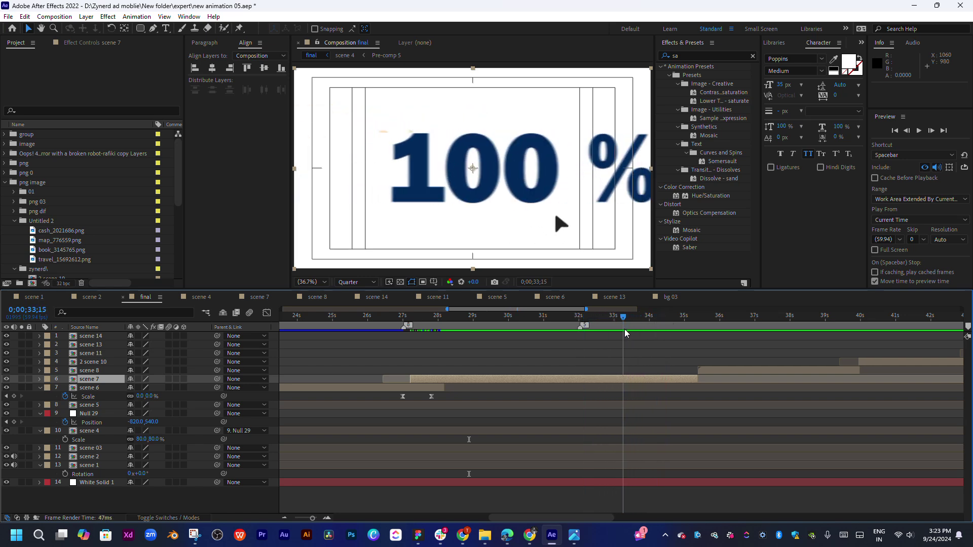
# Enter scene 7 from the final timeline, open its [20 % al] precomp, and scrub its stats.
pyautogui.doubleClick(431, 388)
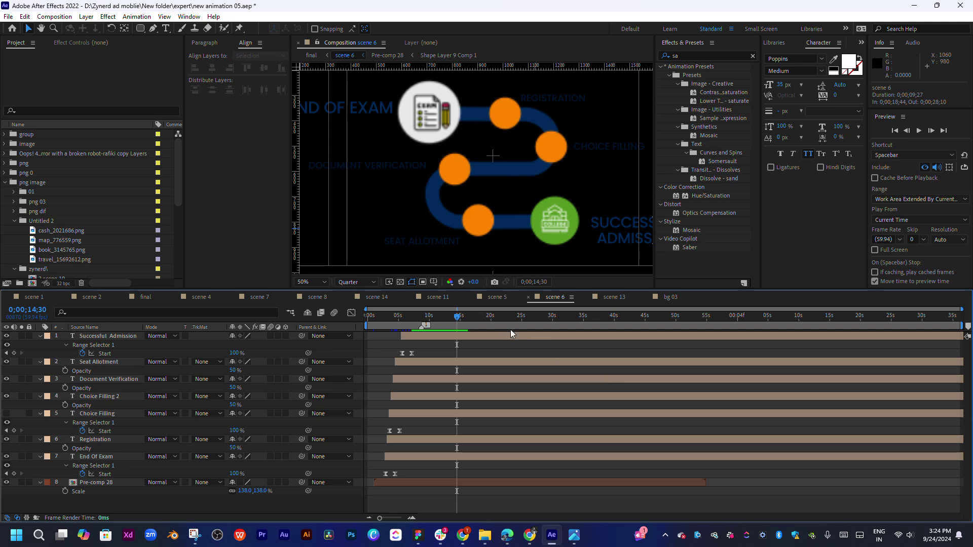
pyautogui.click(145, 297)
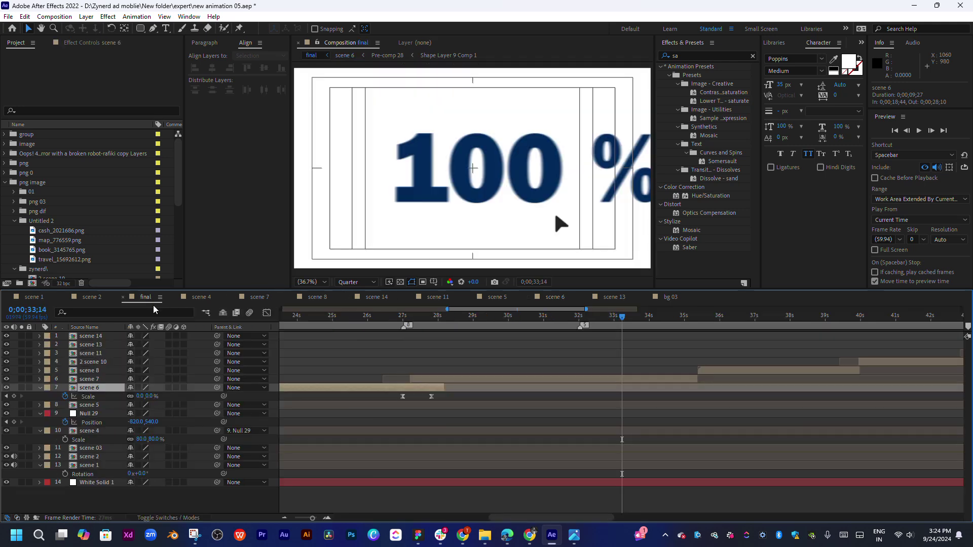
pyautogui.doubleClick(523, 379)
pyautogui.moveTo(476, 318)
pyautogui.mouseDown()
pyautogui.moveTo(451, 318)
pyautogui.moveTo(545, 363)
pyautogui.mouseUp()
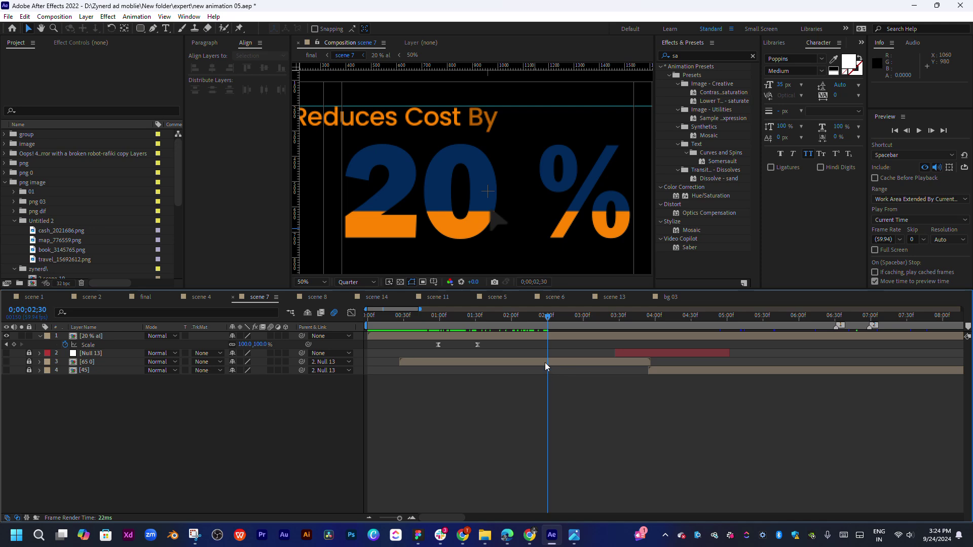
pyautogui.click(90, 337)
pyautogui.doubleClick(91, 337)
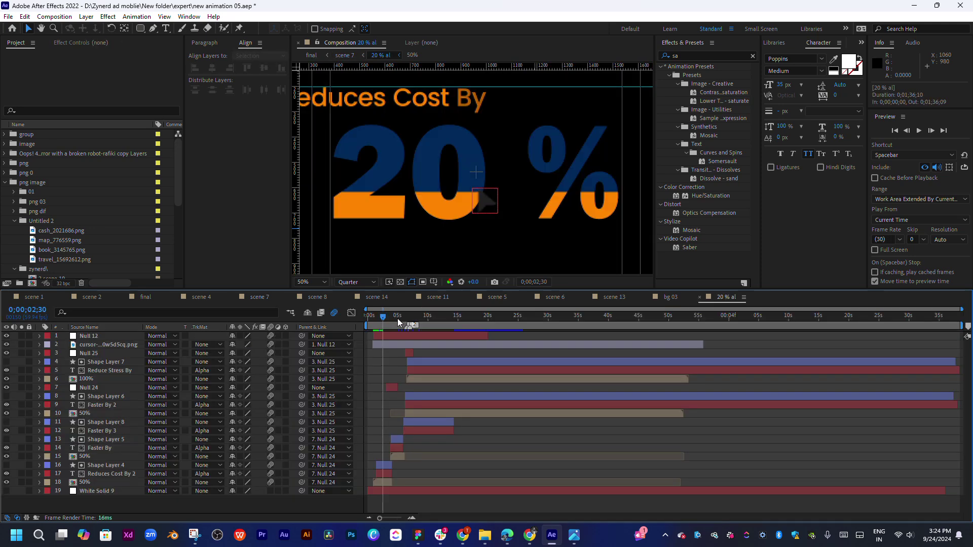
pyautogui.moveTo(384, 319); pyautogui.dragTo(446, 327)
pyautogui.scroll(5, 394, 328)
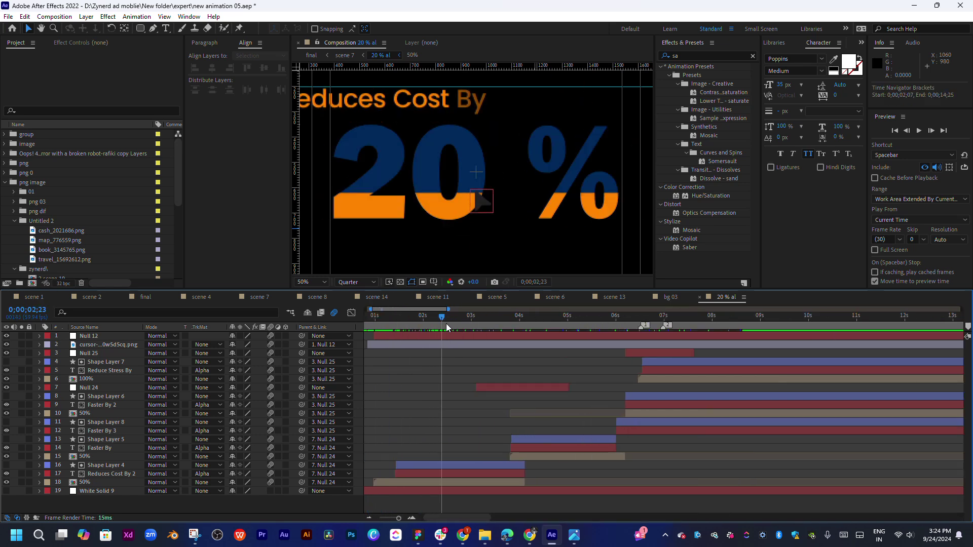